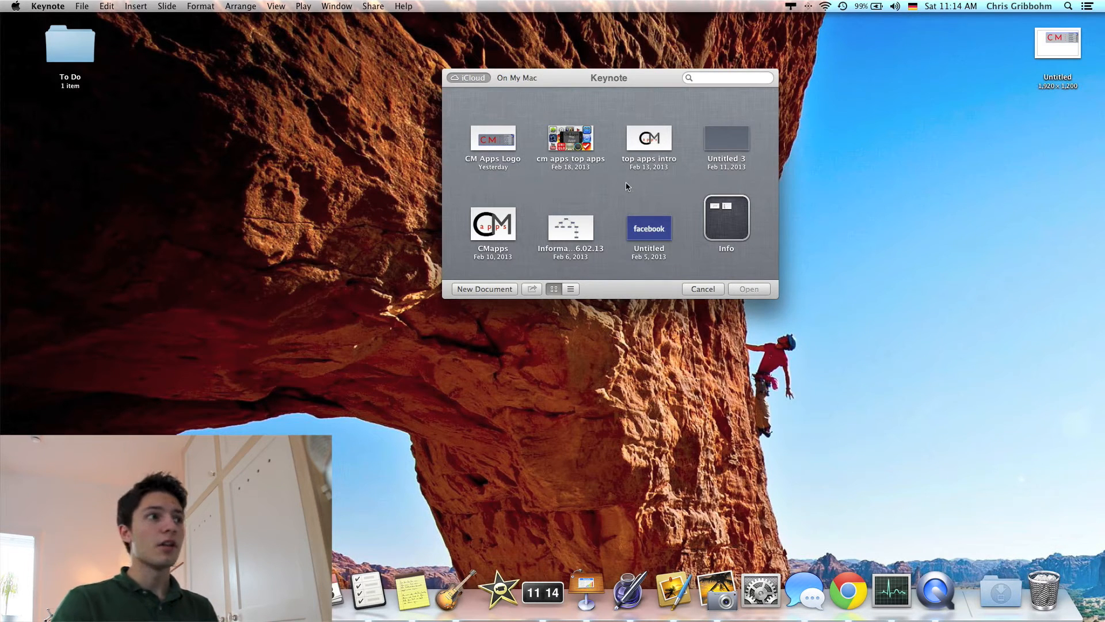
Step: Check the On My Mac and iCloud document locations, and start a new presentation
left_click(515, 76)
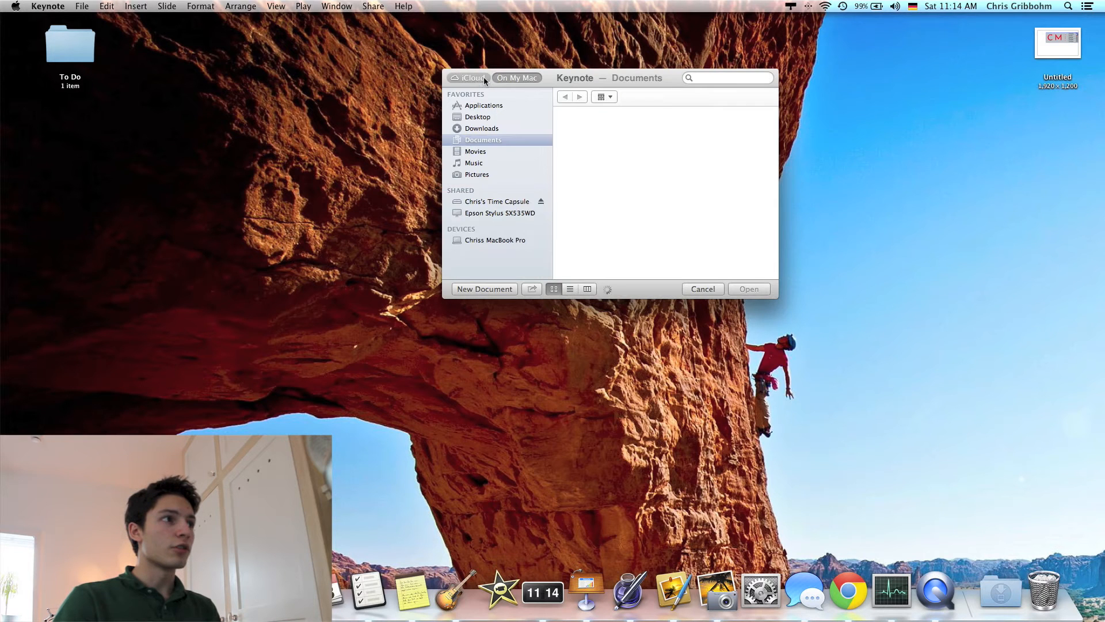
left_click(479, 77)
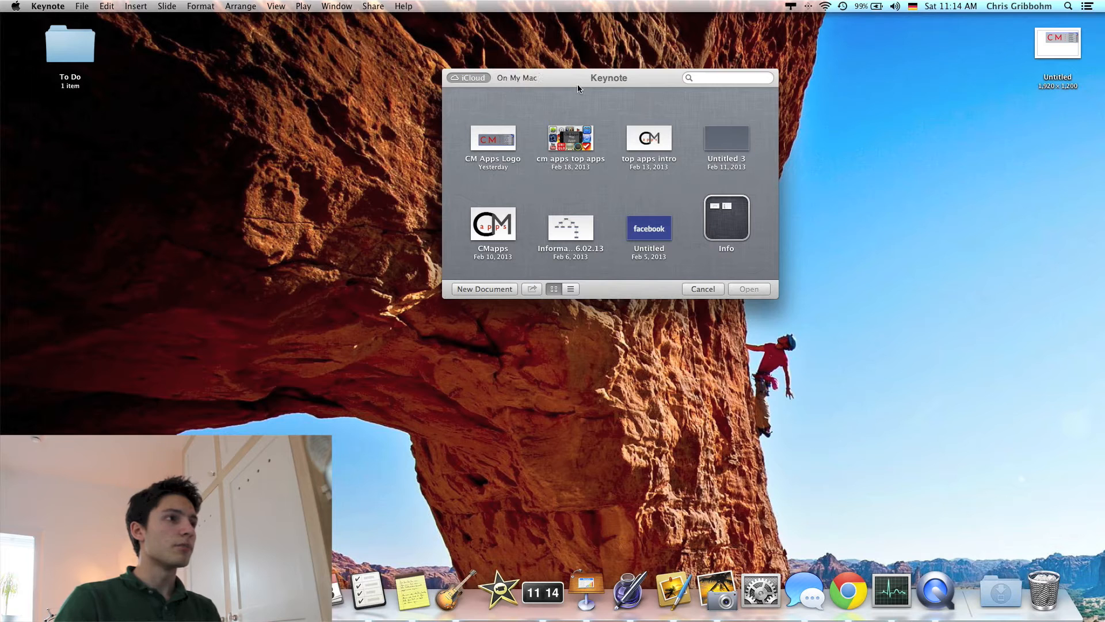
mouse_move(572, 75)
left_mouse_down()
mouse_move(564, 53)
mouse_move(585, 66)
left_mouse_up()
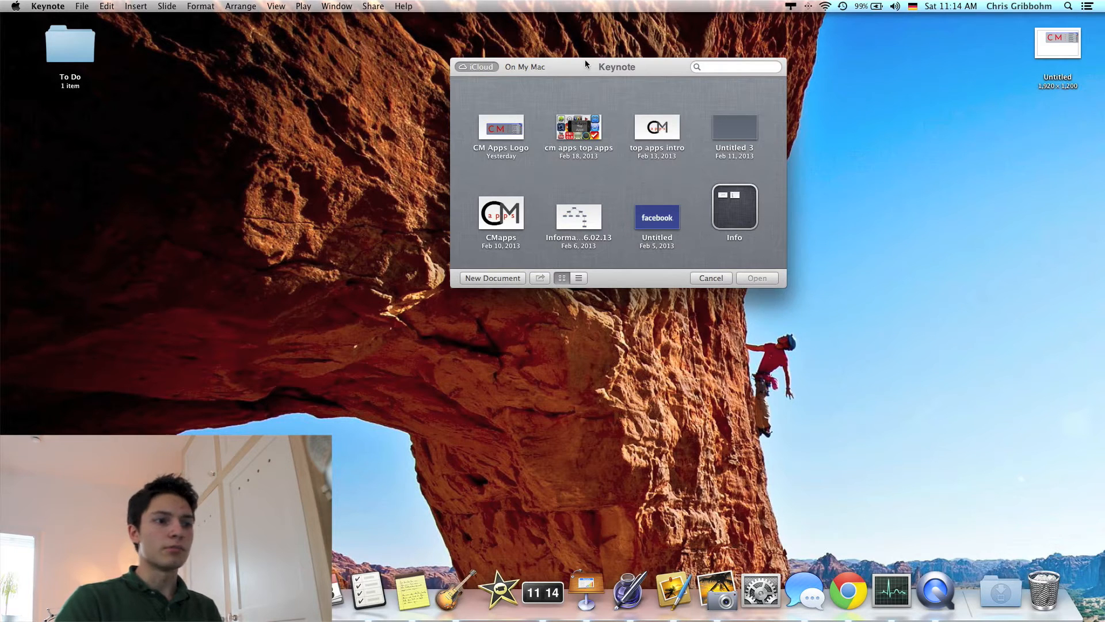
left_click_drag(572, 63, 572, 61)
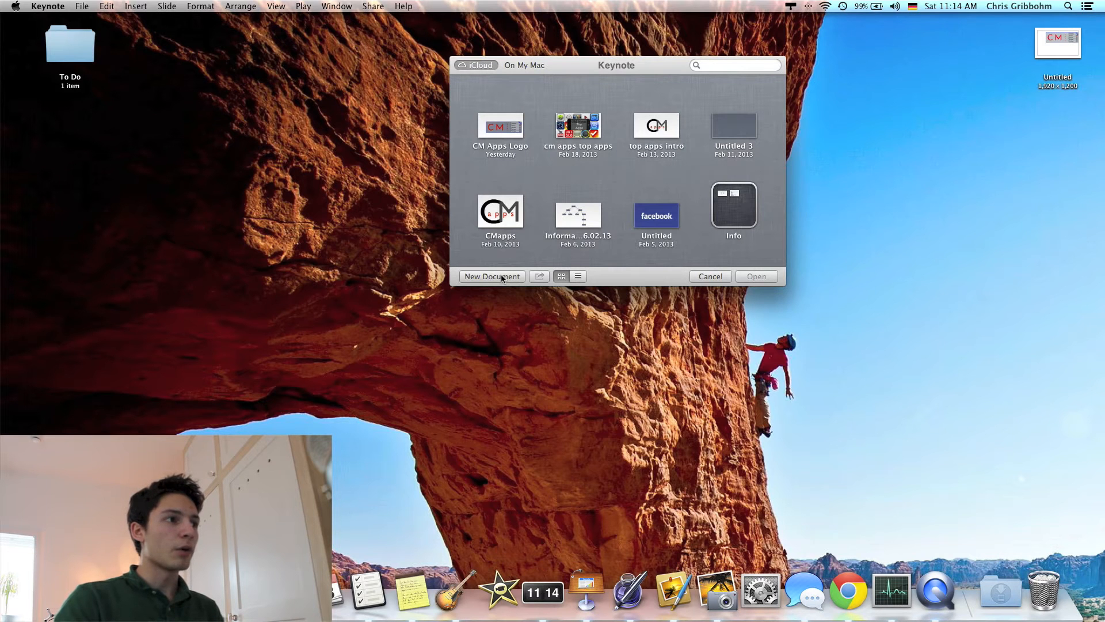
left_click(523, 276)
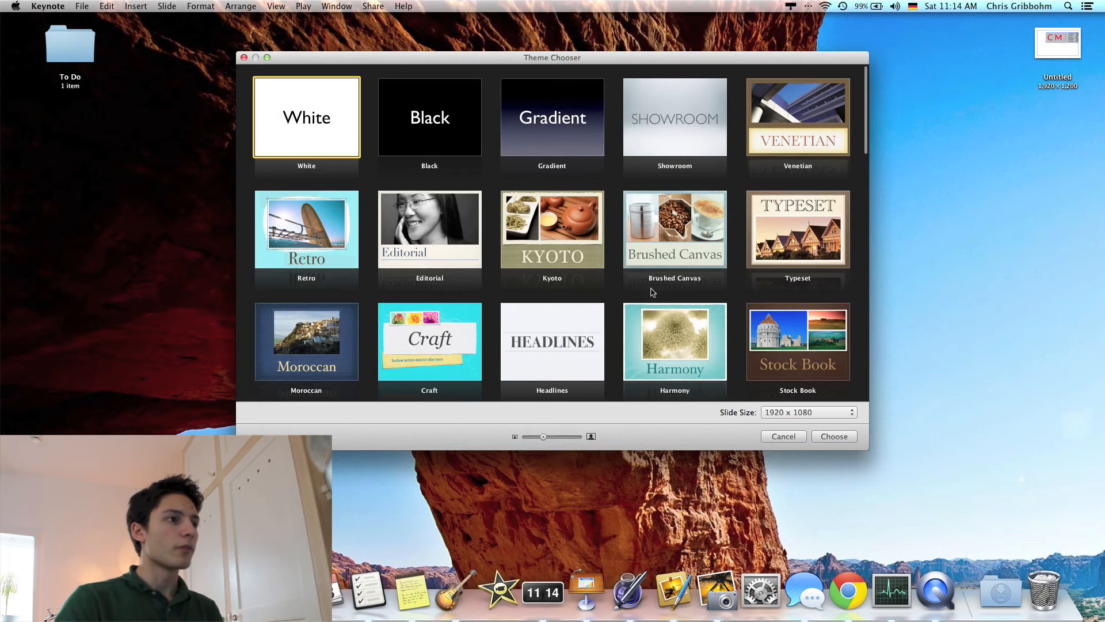
Step: Browse the whole collection of presentation themes and make their thumbnails slightly smaller
scroll(652, 292, "down", 15)
scroll(627, 295, "up", 15)
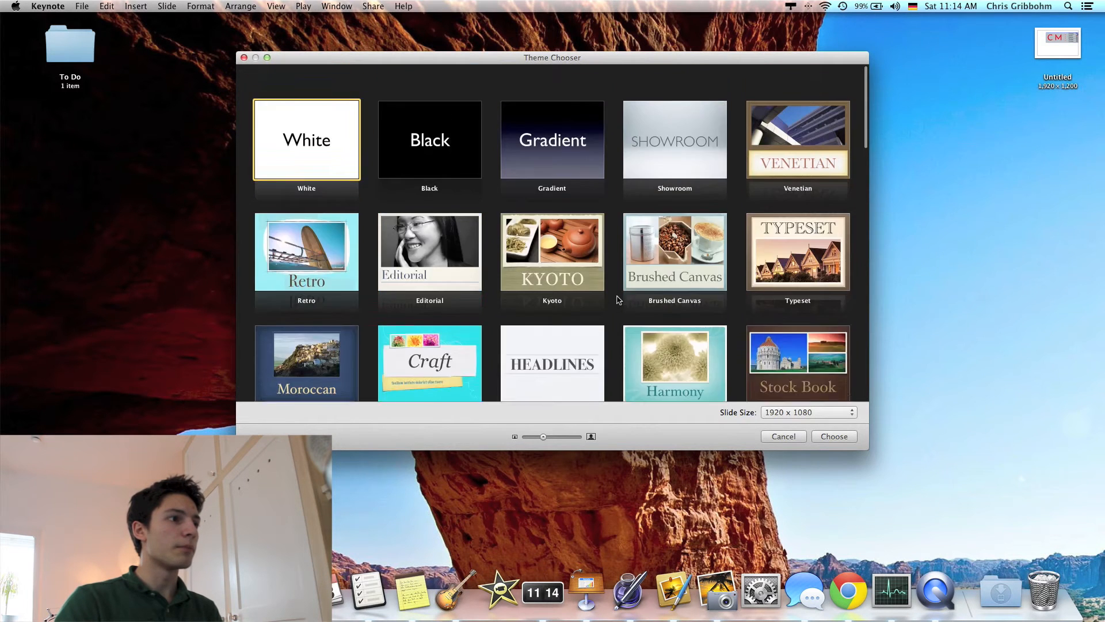
scroll(616, 299, "down", 15)
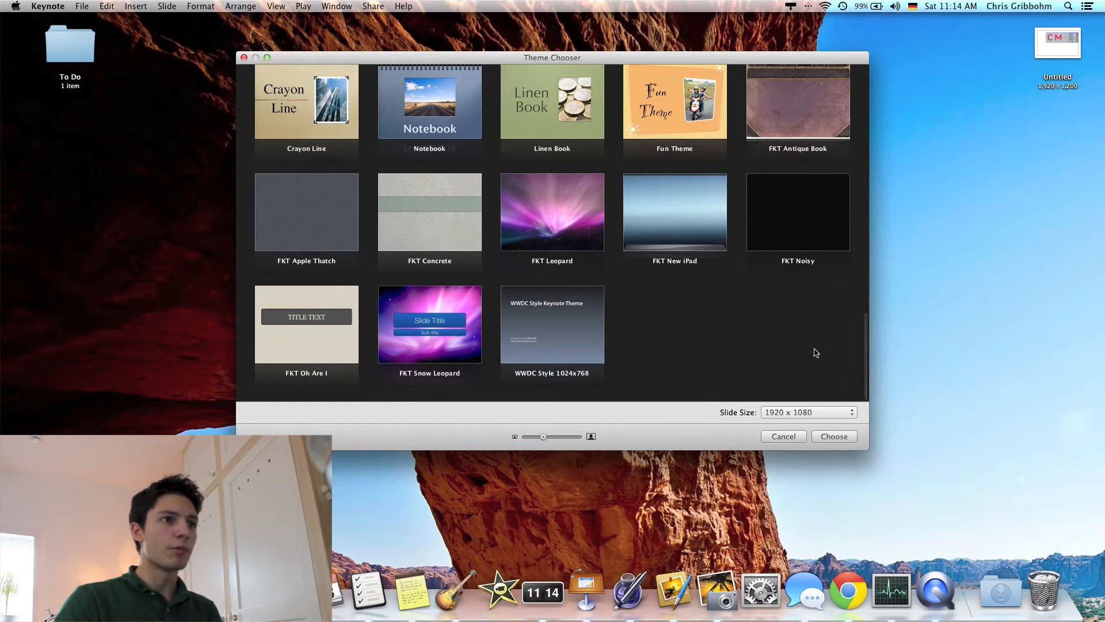
scroll(611, 286, "up", 15)
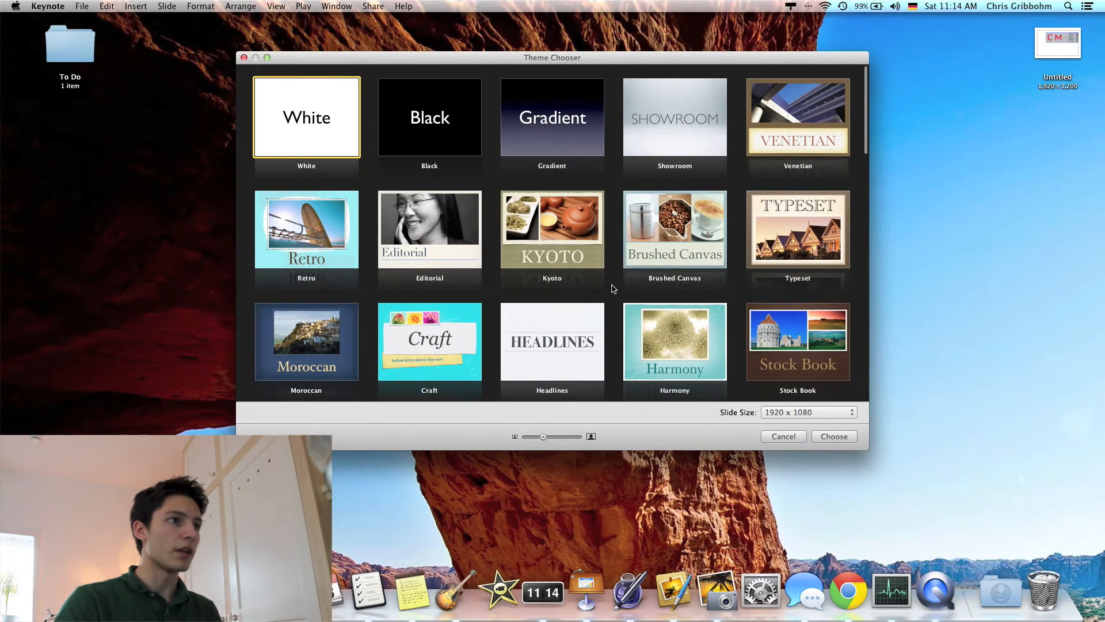
scroll(509, 258, "down", 5)
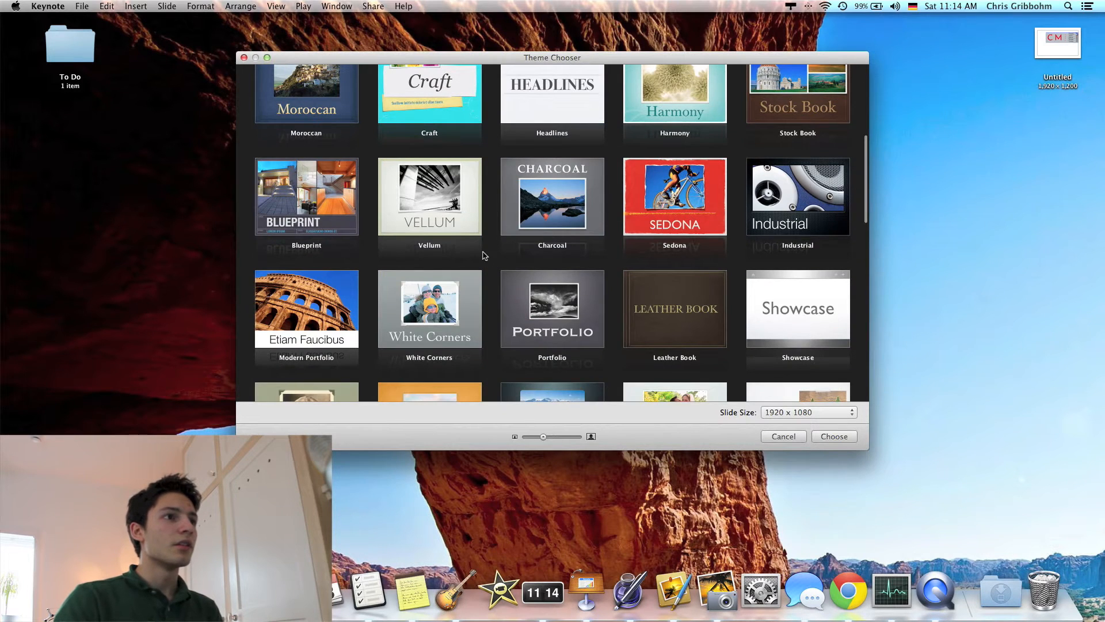
scroll(498, 245, "up", 5)
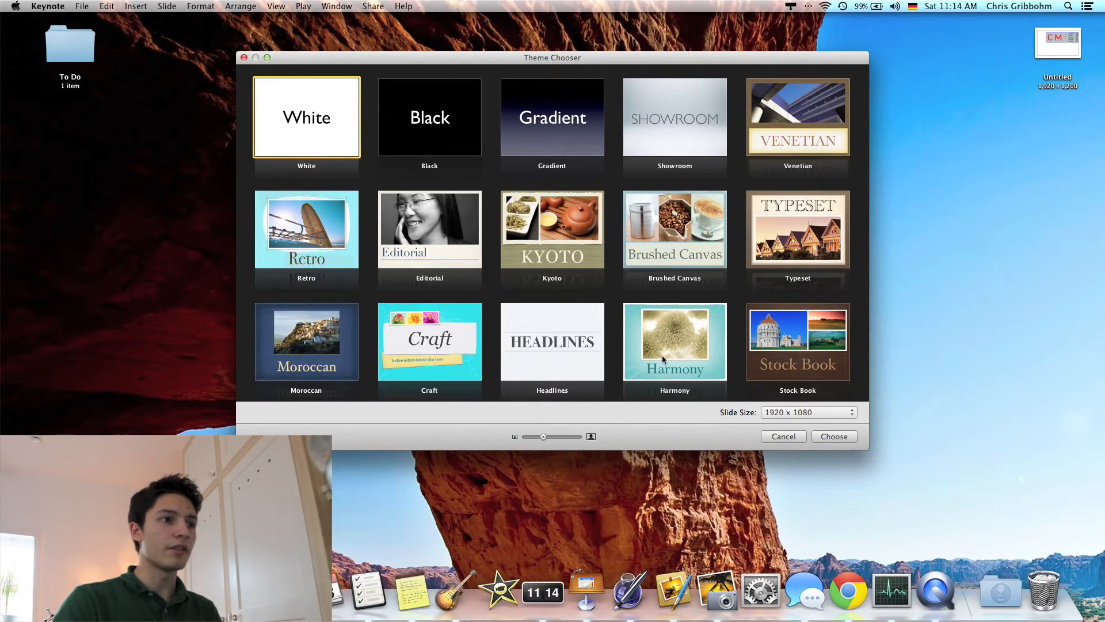
mouse_move(541, 437)
left_mouse_down()
mouse_move(553, 434)
mouse_move(537, 436)
left_mouse_up()
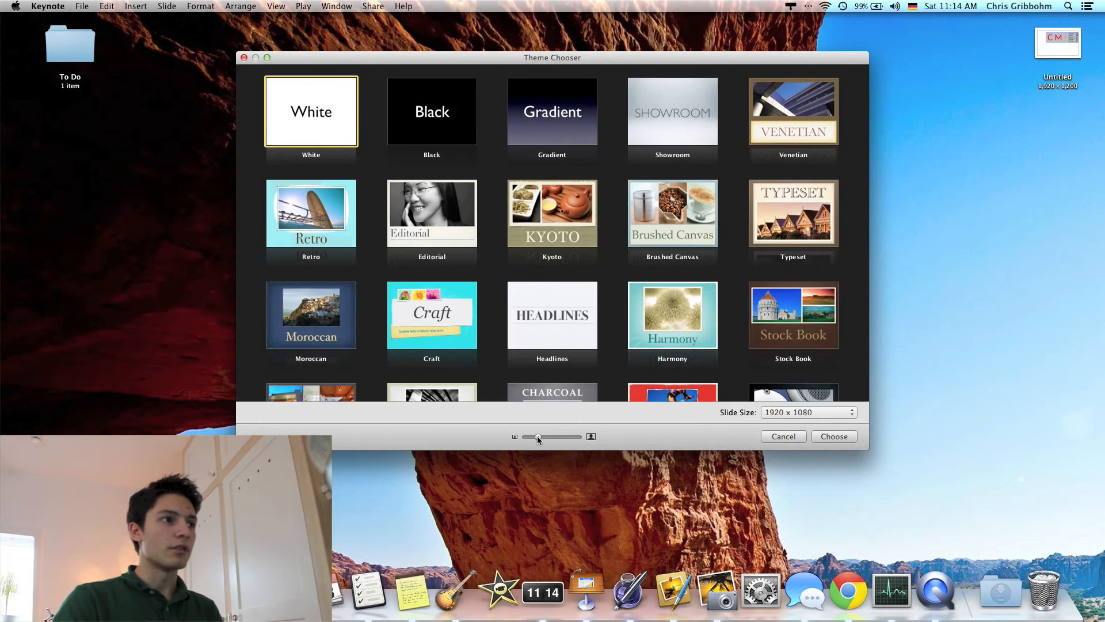
Step: Review the slide size options, keep 1920 x 1080, and create the presentation with the White theme
left_click(804, 413)
left_click(717, 416)
left_click(804, 413)
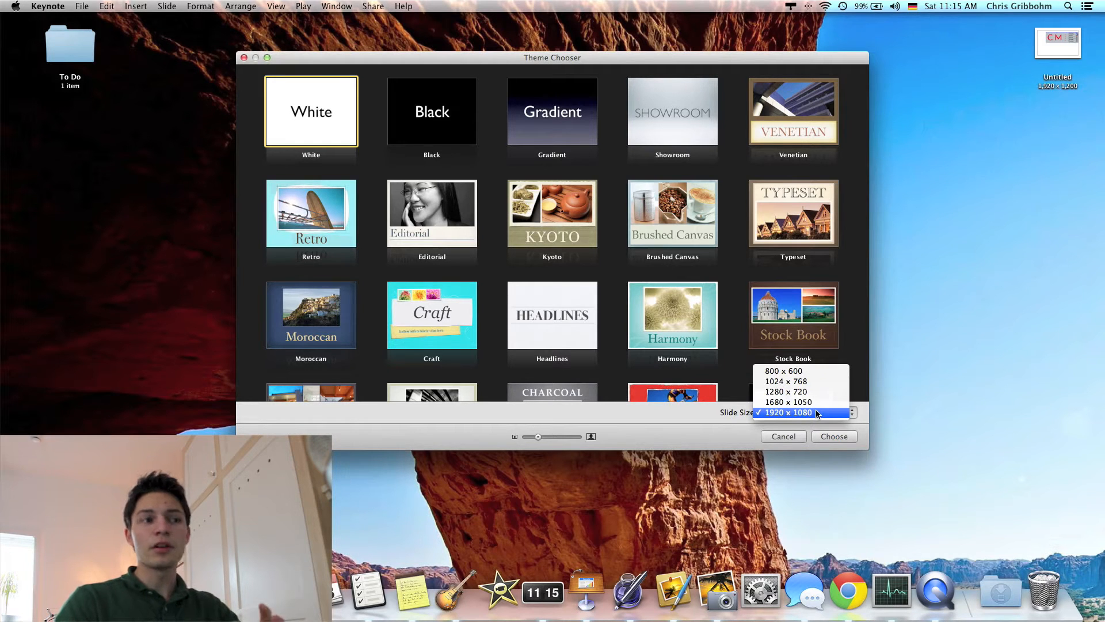
left_click(817, 412)
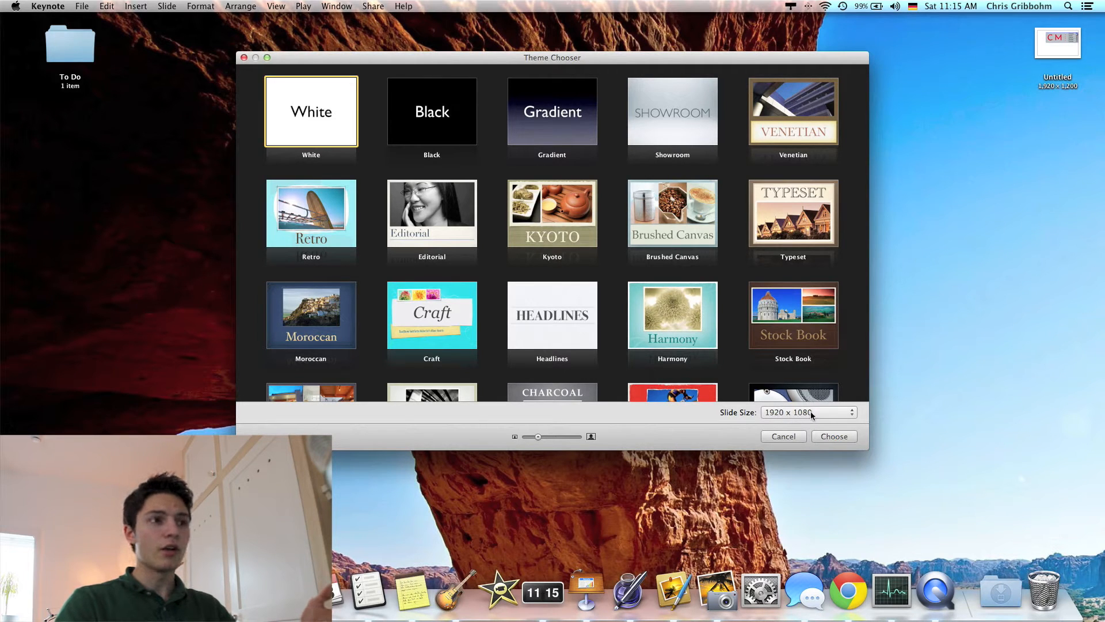
left_click(828, 411)
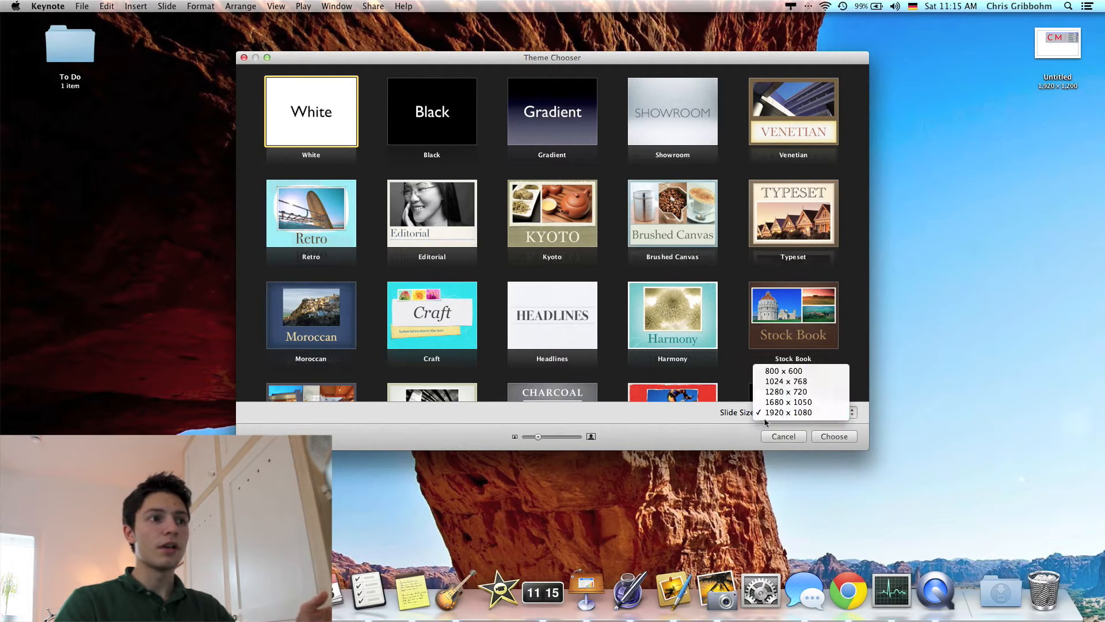
left_click(813, 414)
left_click(789, 412)
left_click(785, 412)
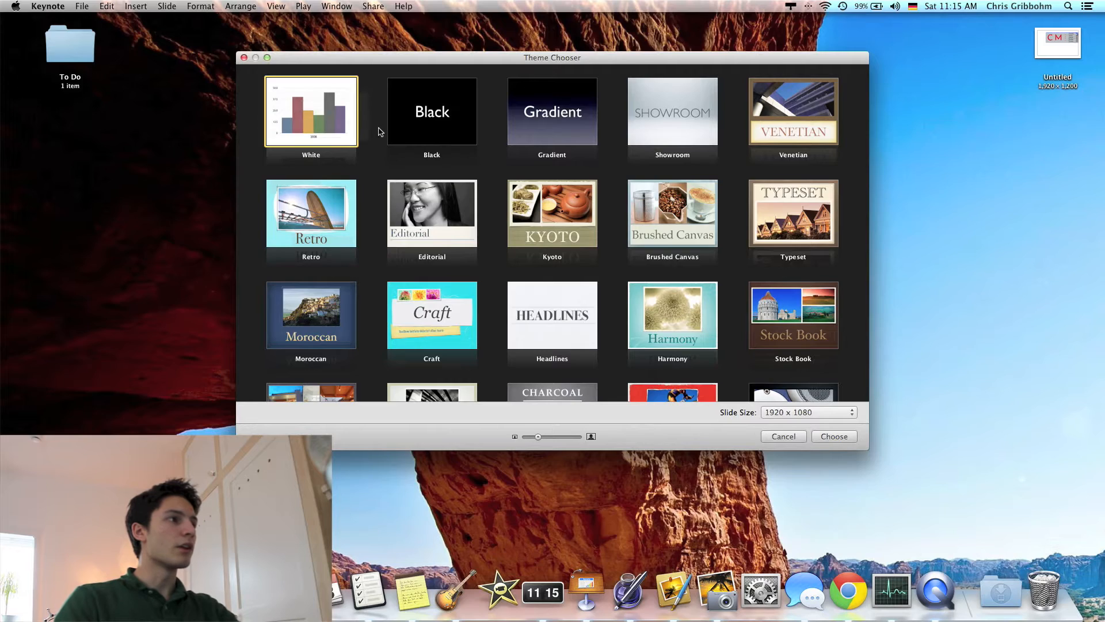
key("Return")
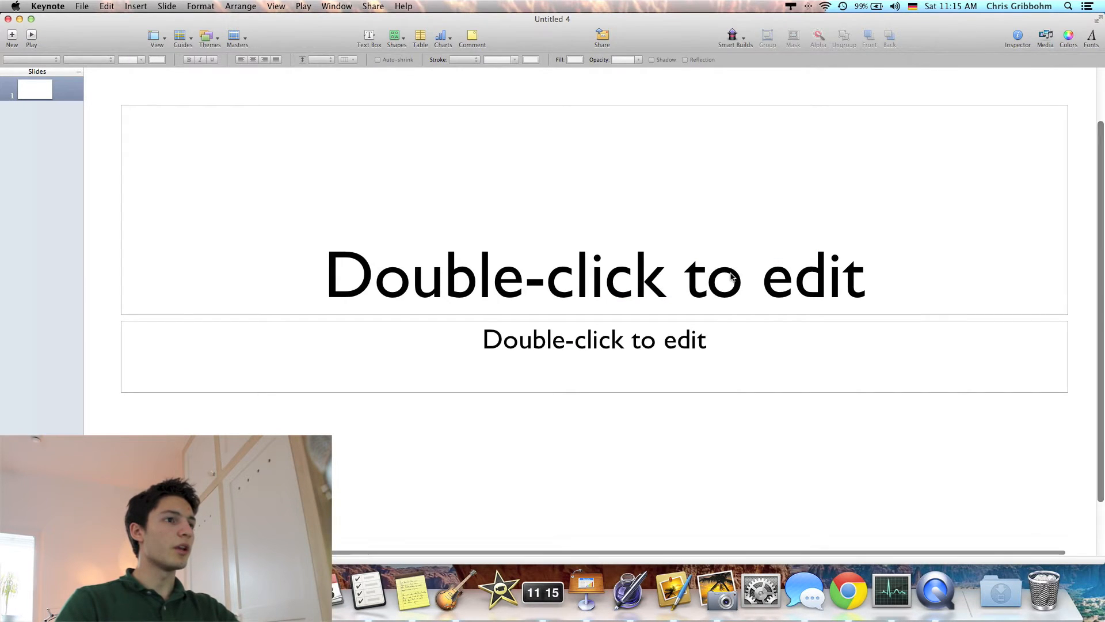
Step: Enter "hello" as the slide's title and "Subtext" as its subtitle
left_click(637, 277)
left_click(639, 351)
left_click(644, 300)
double_click(651, 278)
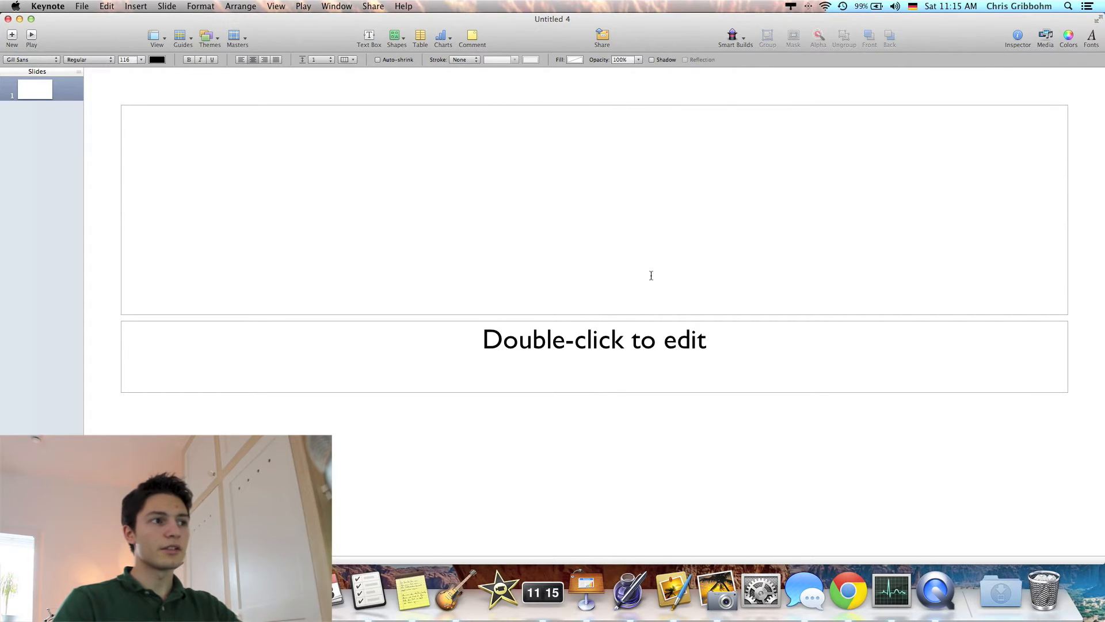
type("hello")
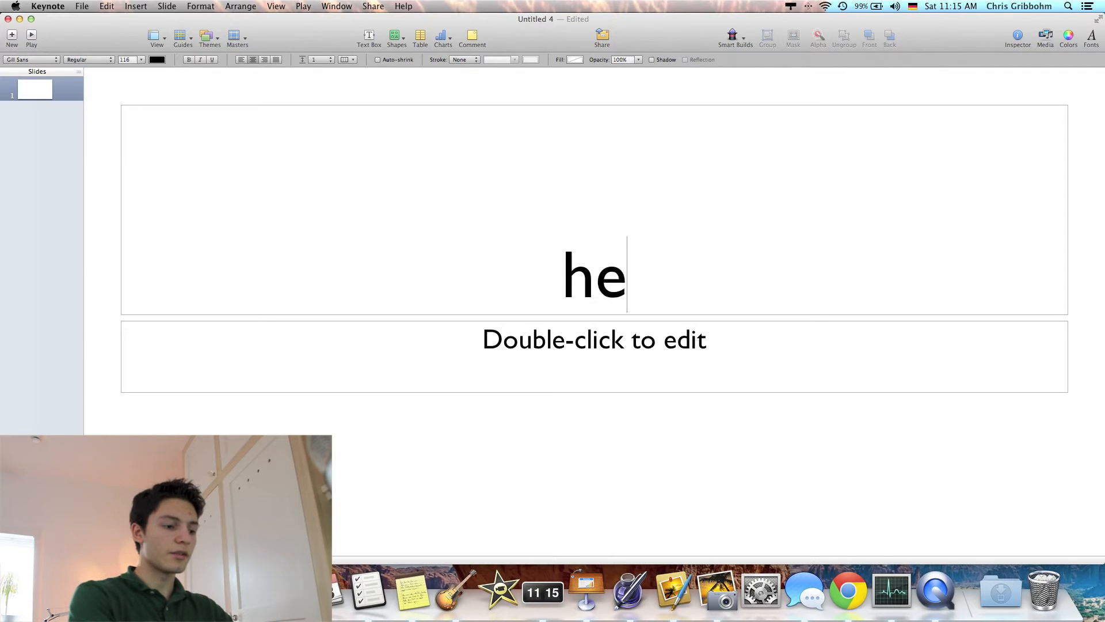
left_click(682, 343)
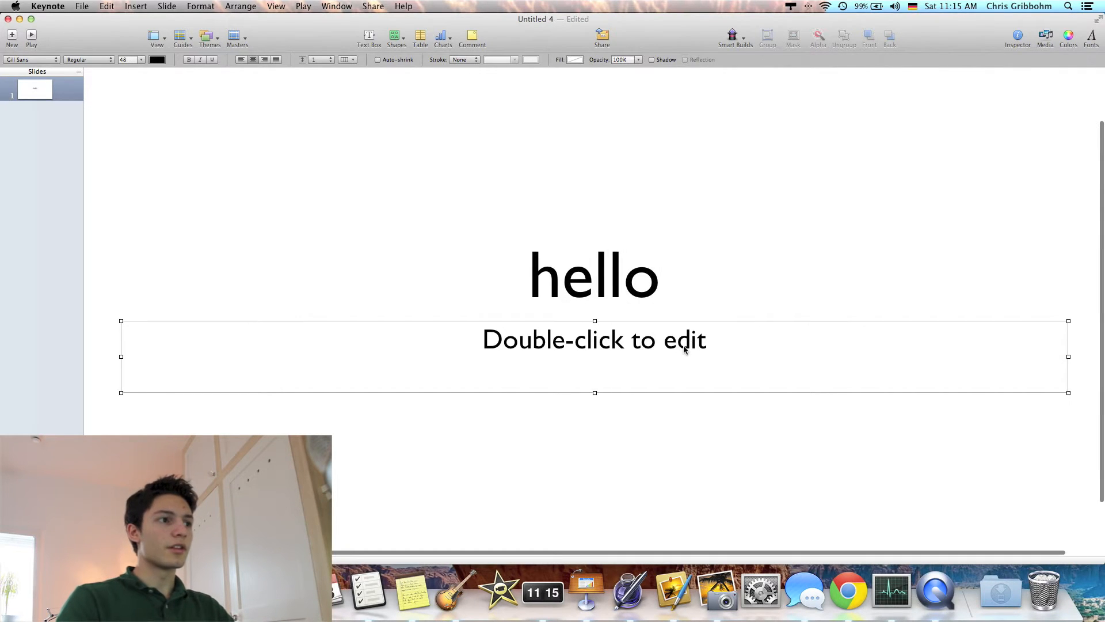
left_click(683, 344)
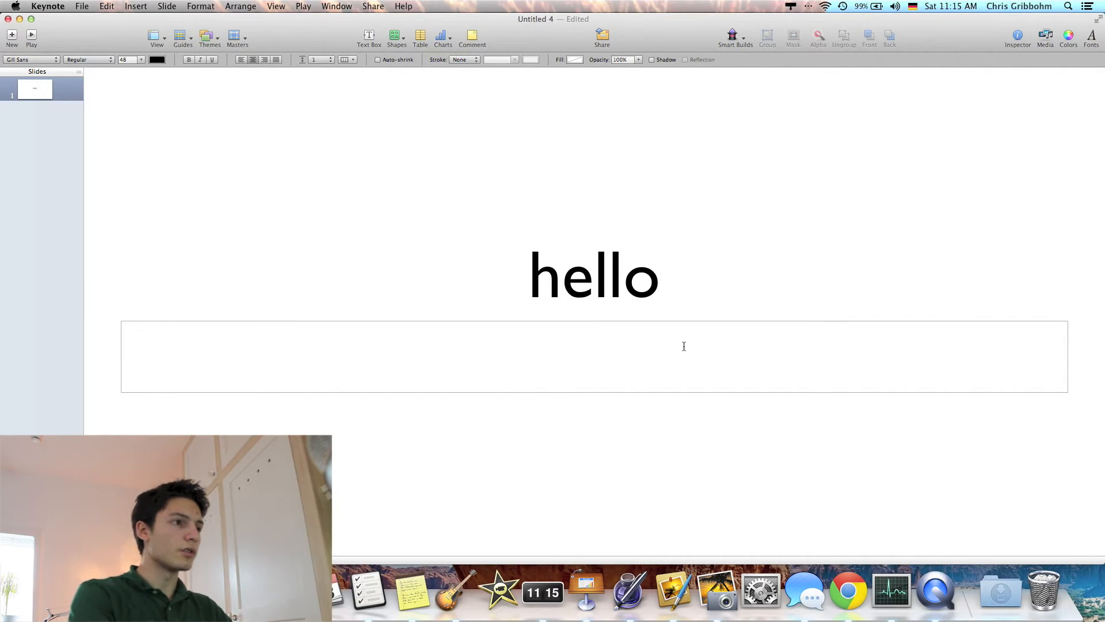
type("Subtext")
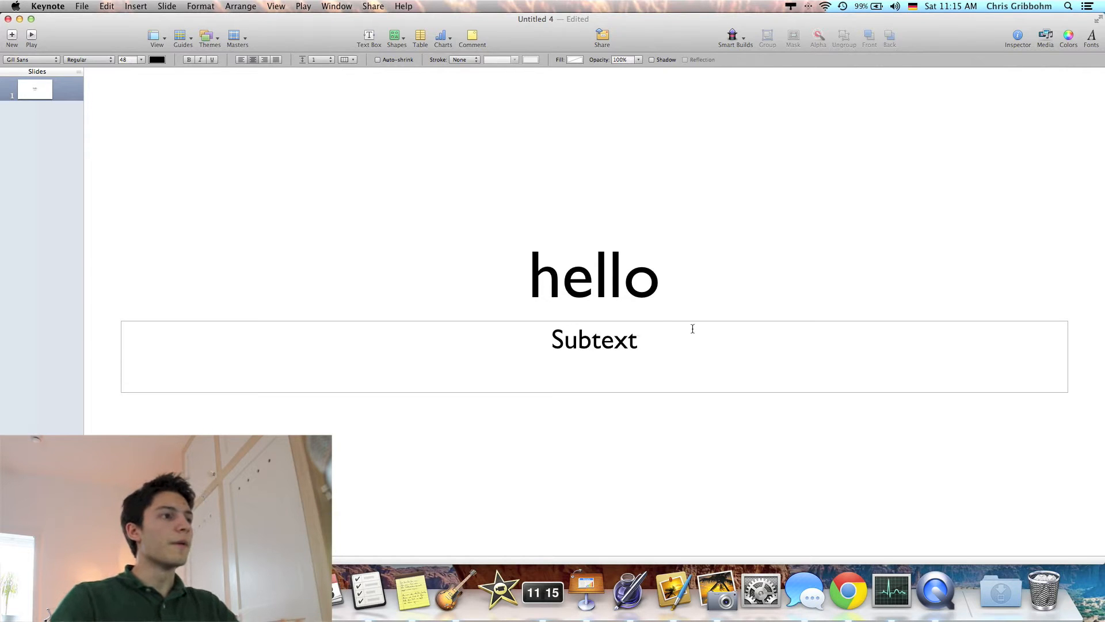
Step: Delete the title and subtitle text boxes from the first slide
left_click(486, 205)
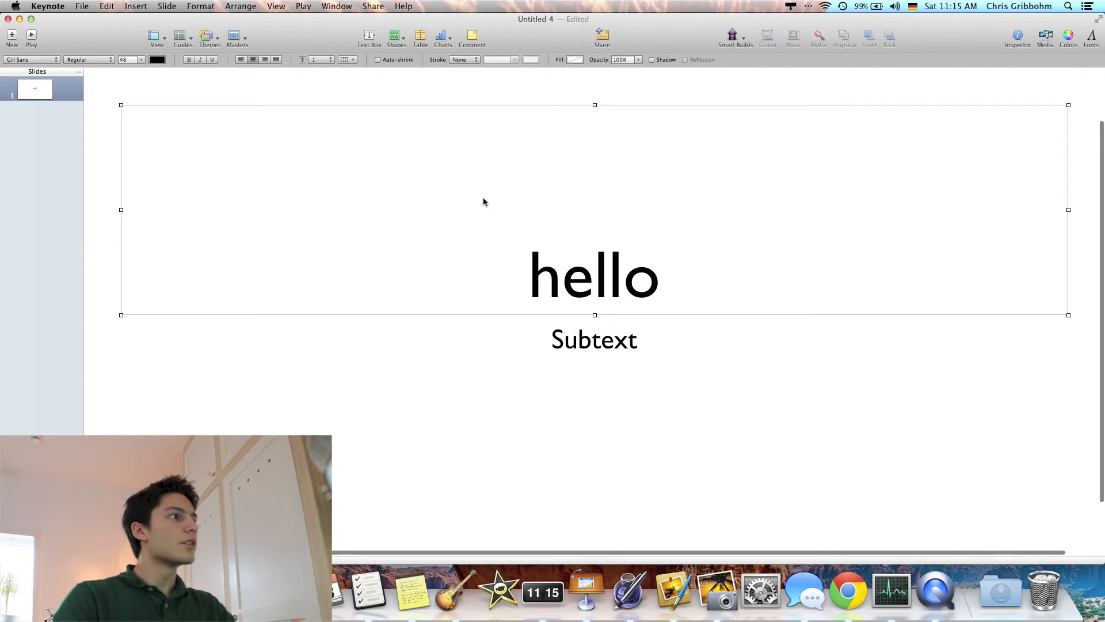
key("Delete")
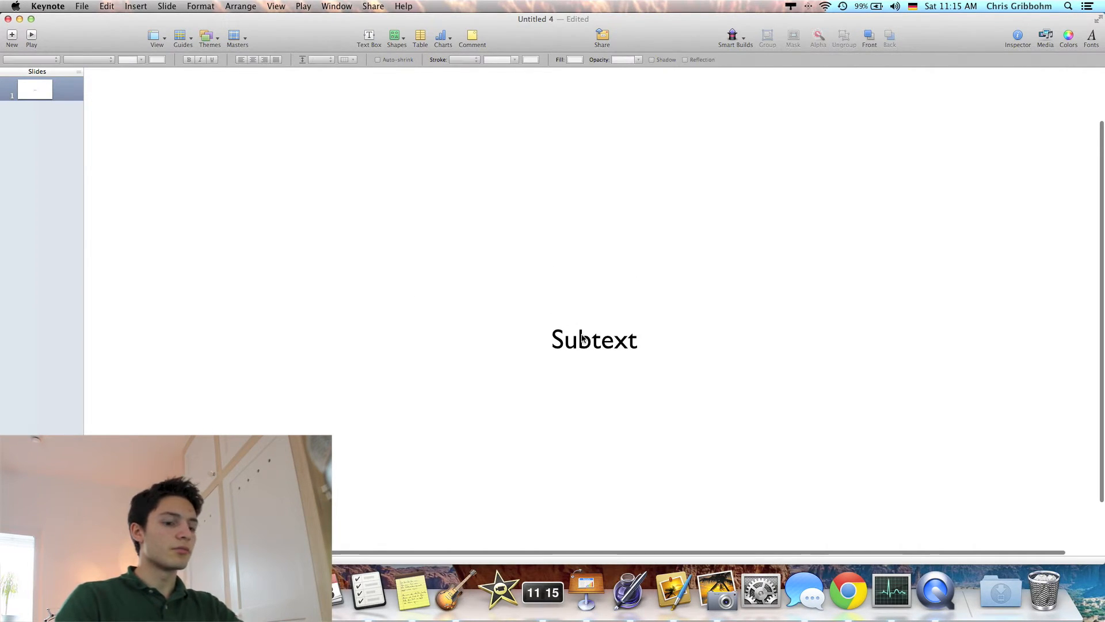
left_click(582, 338)
key("Delete")
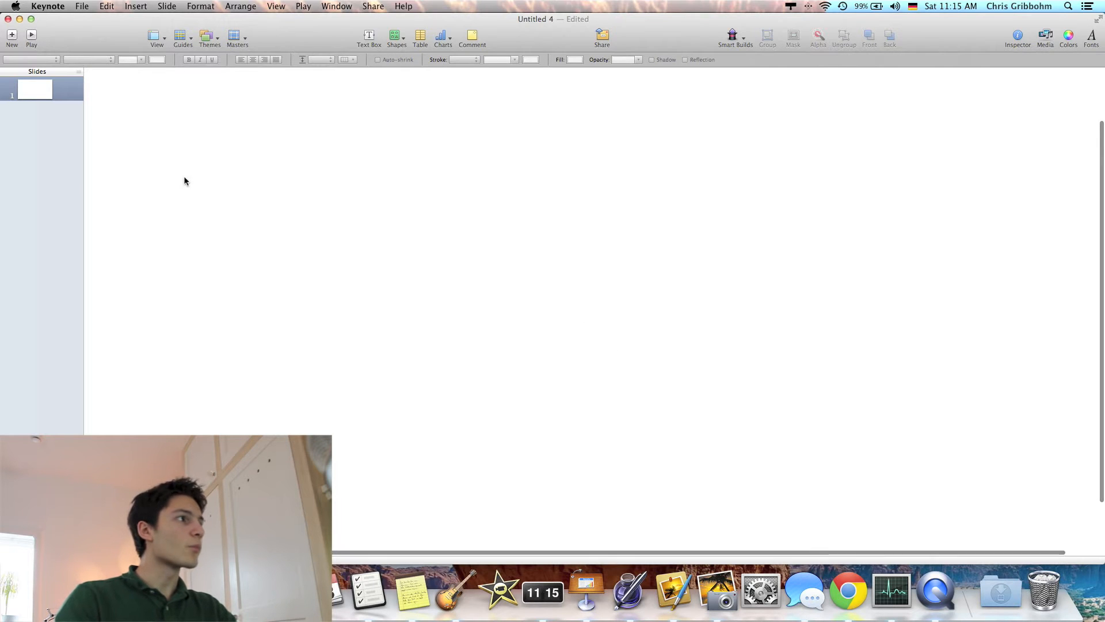
Step: Add a second slide and delete it again, and briefly play the slideshow from the first slide
left_click(8, 42)
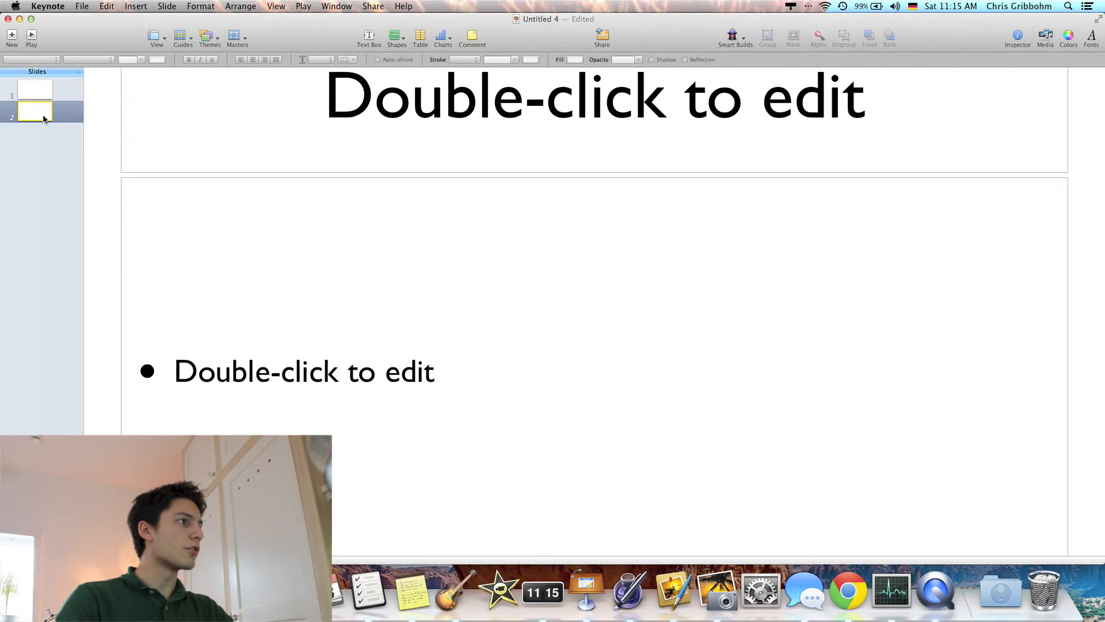
key("Delete")
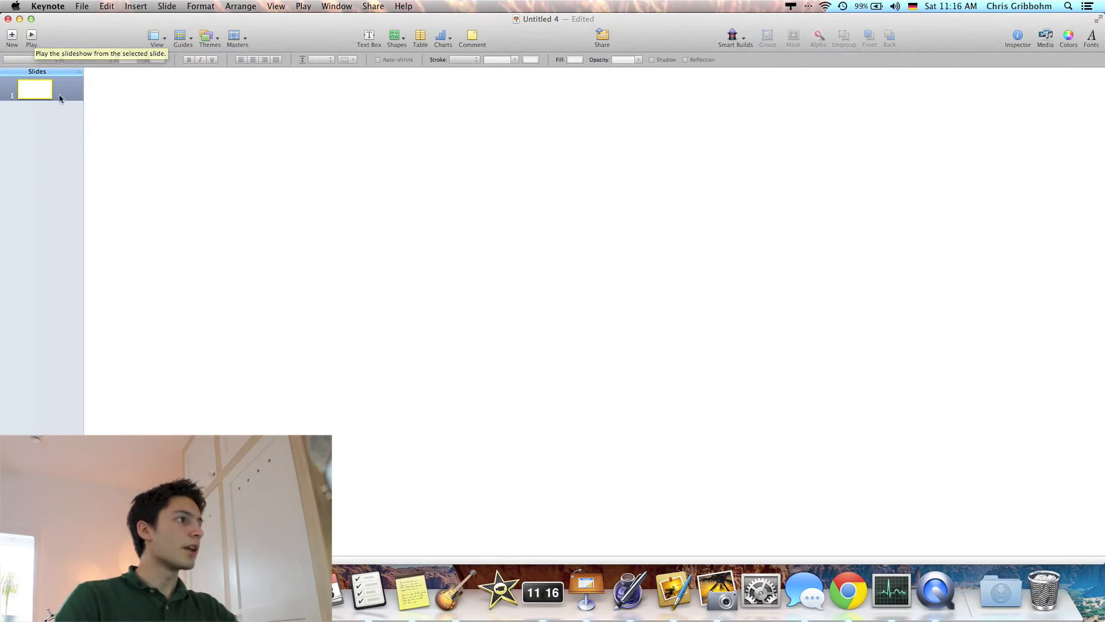
left_click(38, 42)
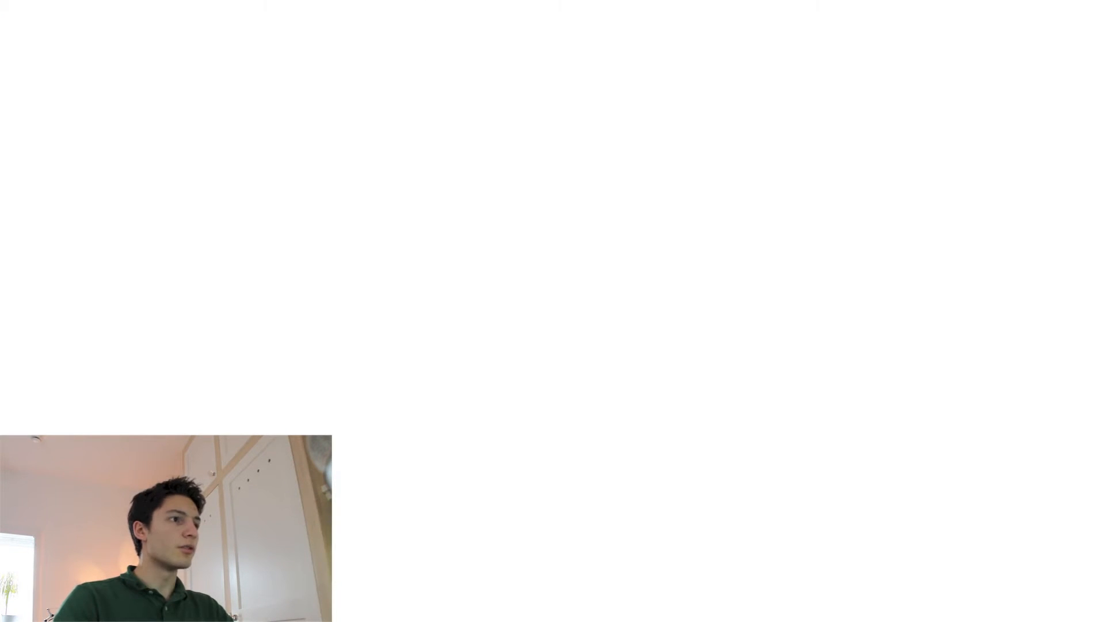
key("Escape")
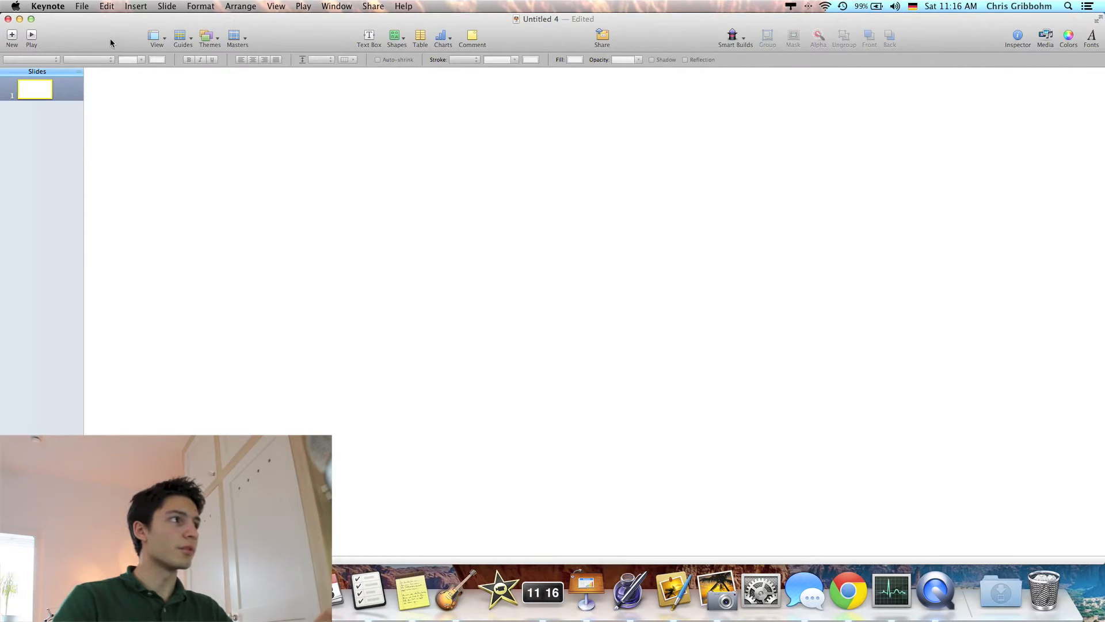
Step: Try the Outline view, collapse the first slide's text in it, and return to the Navigator view
left_click(164, 40)
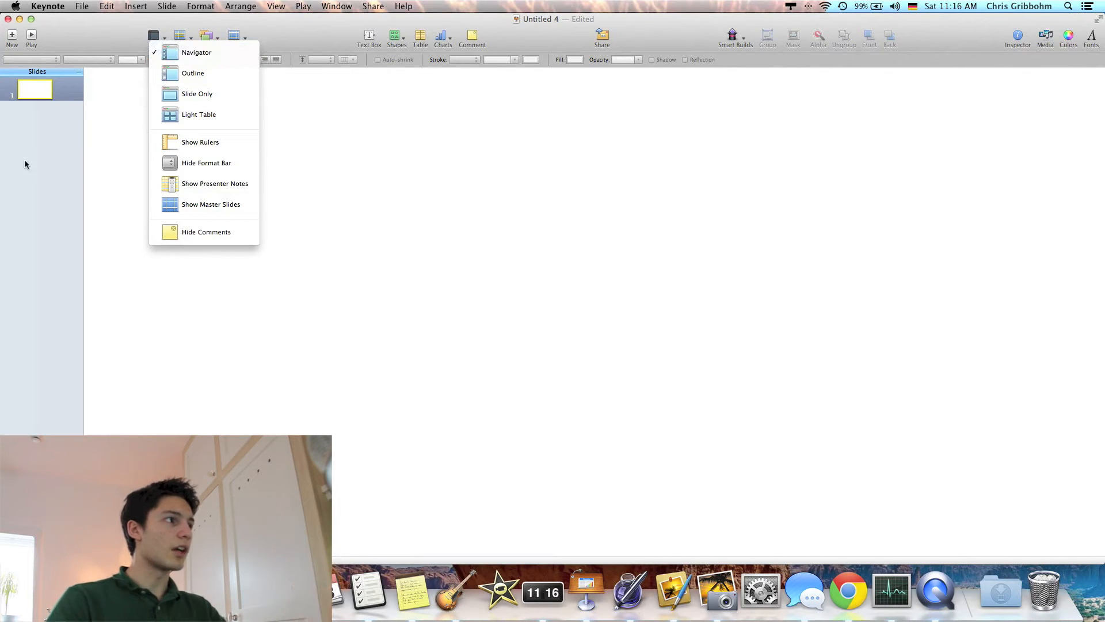
left_click(195, 77)
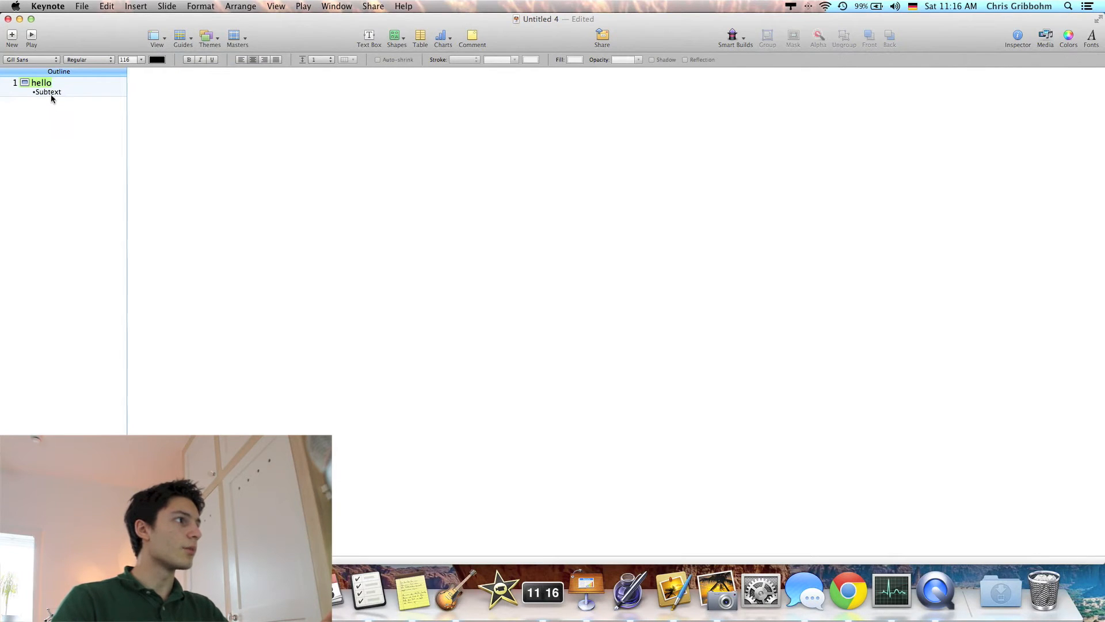
left_click(47, 84)
left_click(28, 84)
double_click(25, 84)
left_click(153, 40)
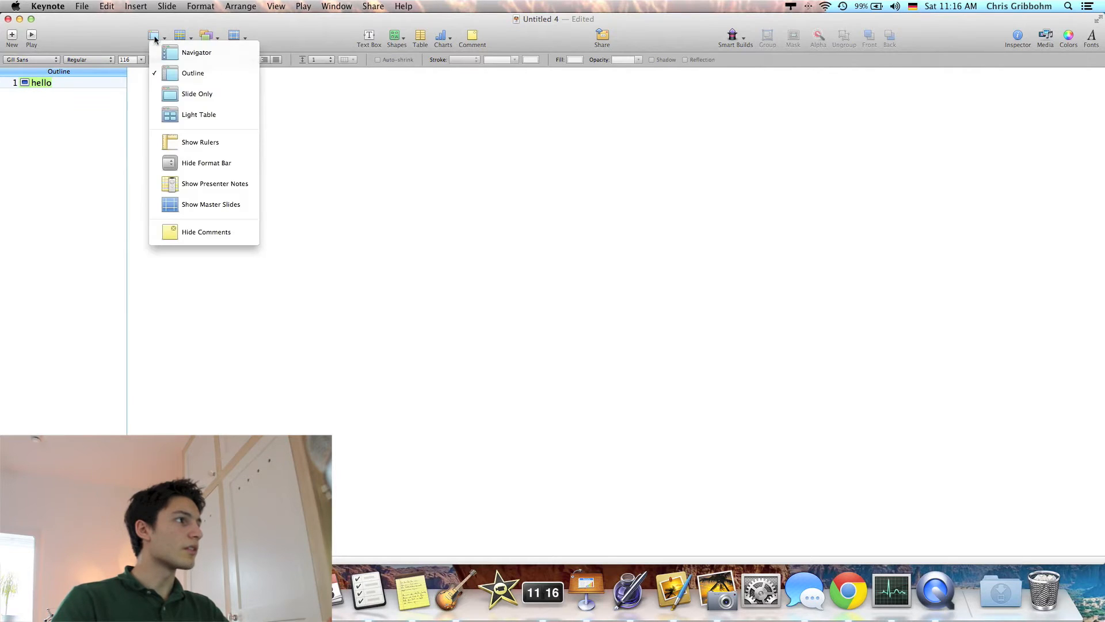
left_click(152, 45)
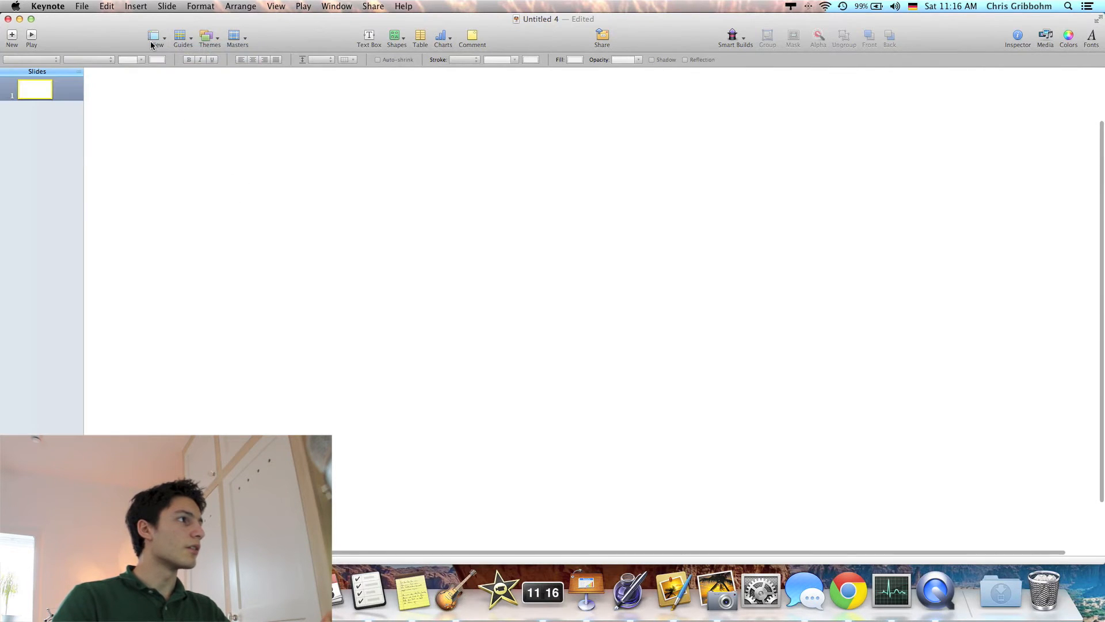
Step: Show the rulers around the slide canvas and inspect them along the slide
left_click(164, 40)
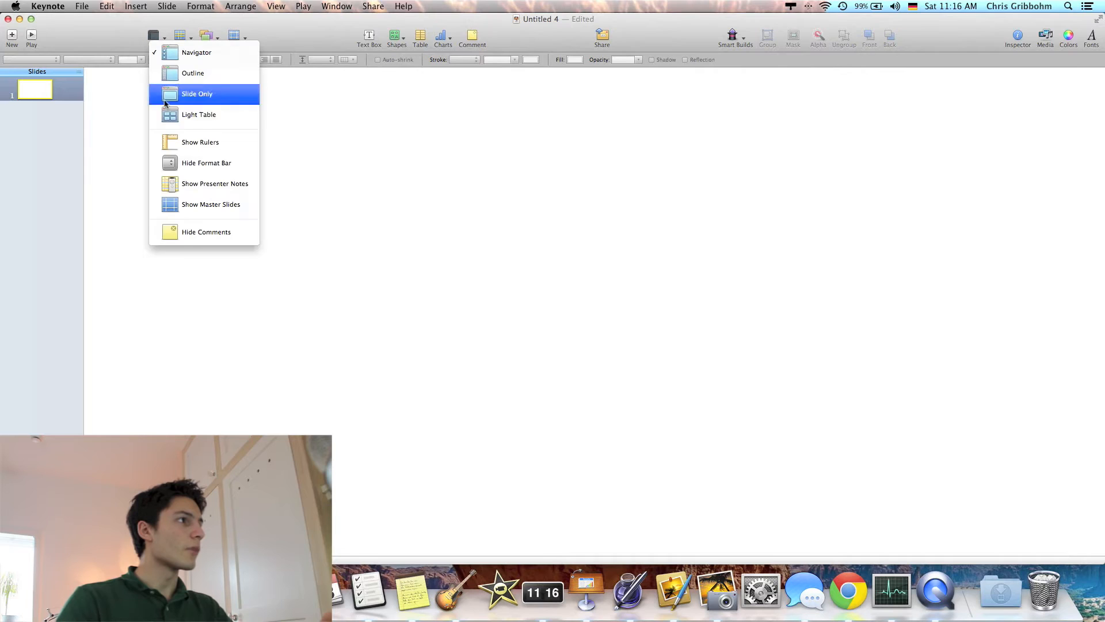
left_click(219, 144)
scroll(434, 170, "right", 3)
scroll(434, 170, "up", 2)
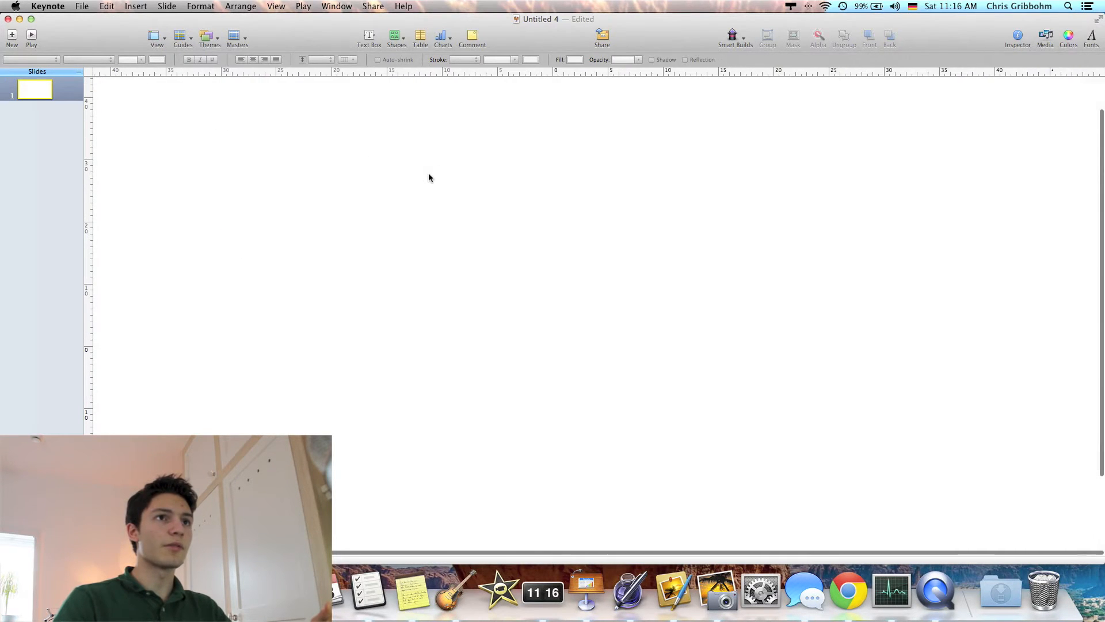
scroll(431, 175, "left", 5)
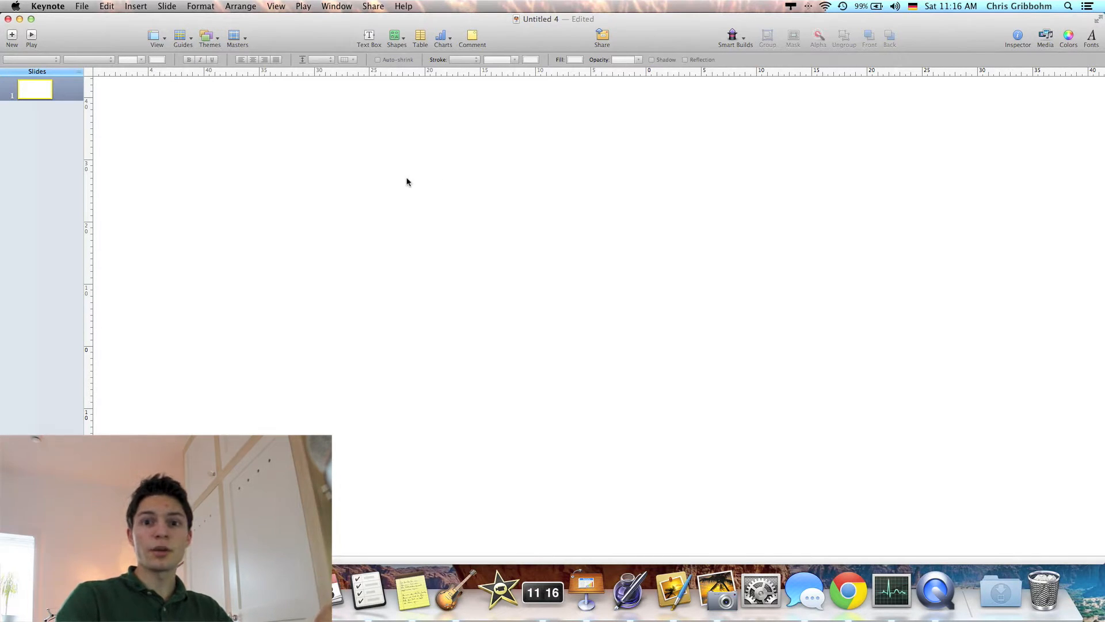
Step: Hide the rulers around the slide canvas
scroll(502, 126, "up", 2)
scroll(660, 115, "left", 1)
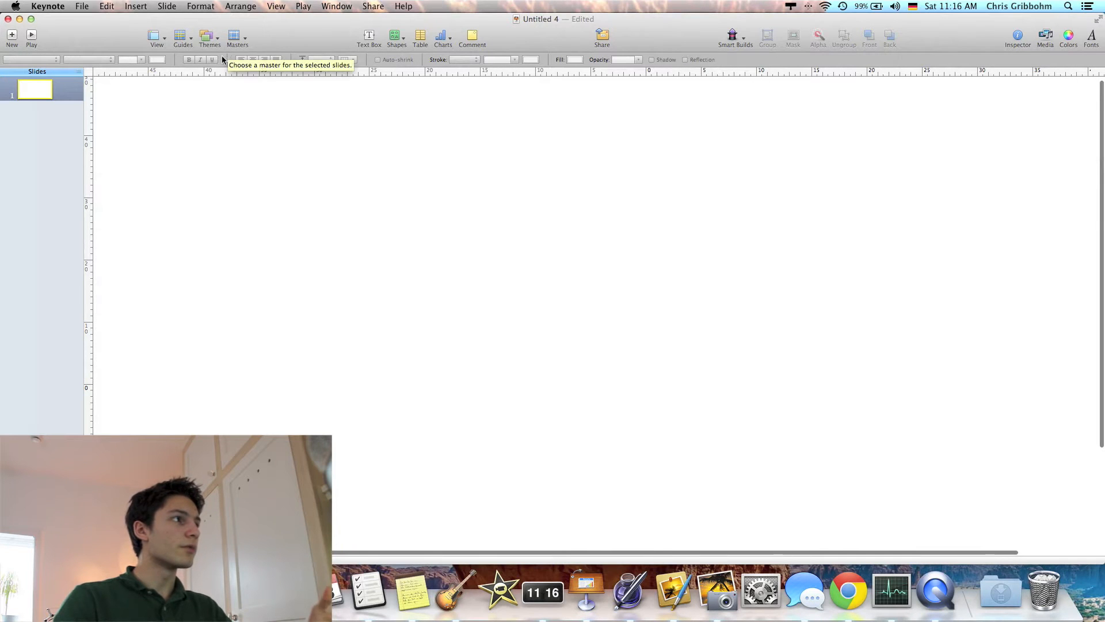
left_click(160, 38)
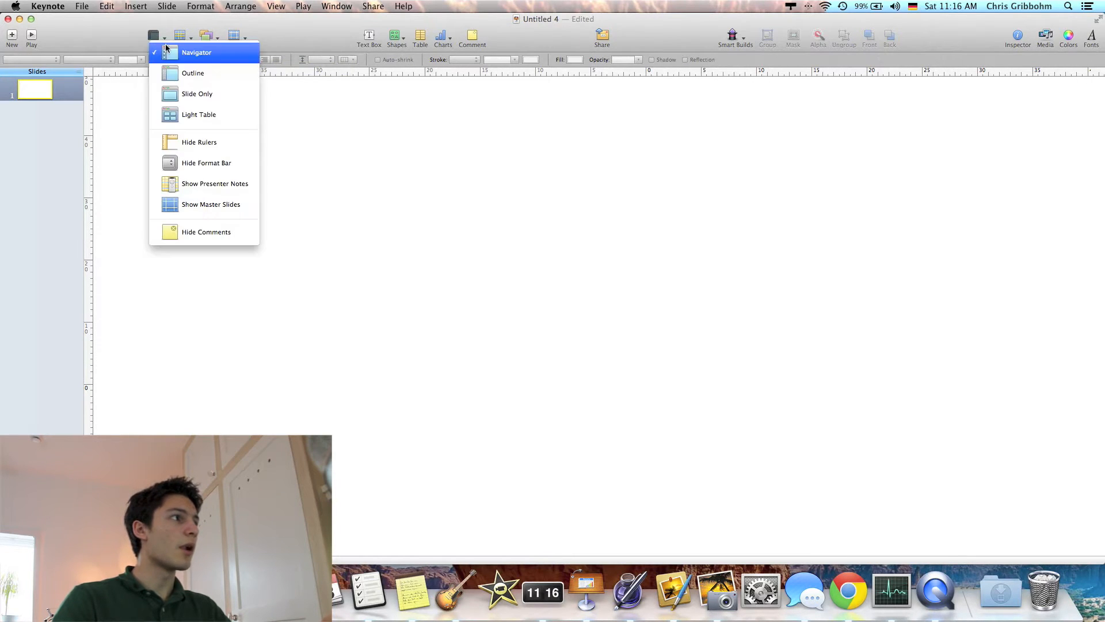
left_click(184, 141)
Step: Look through the view options for comments, the format bar, the inspector and the toolbar
left_click(161, 39)
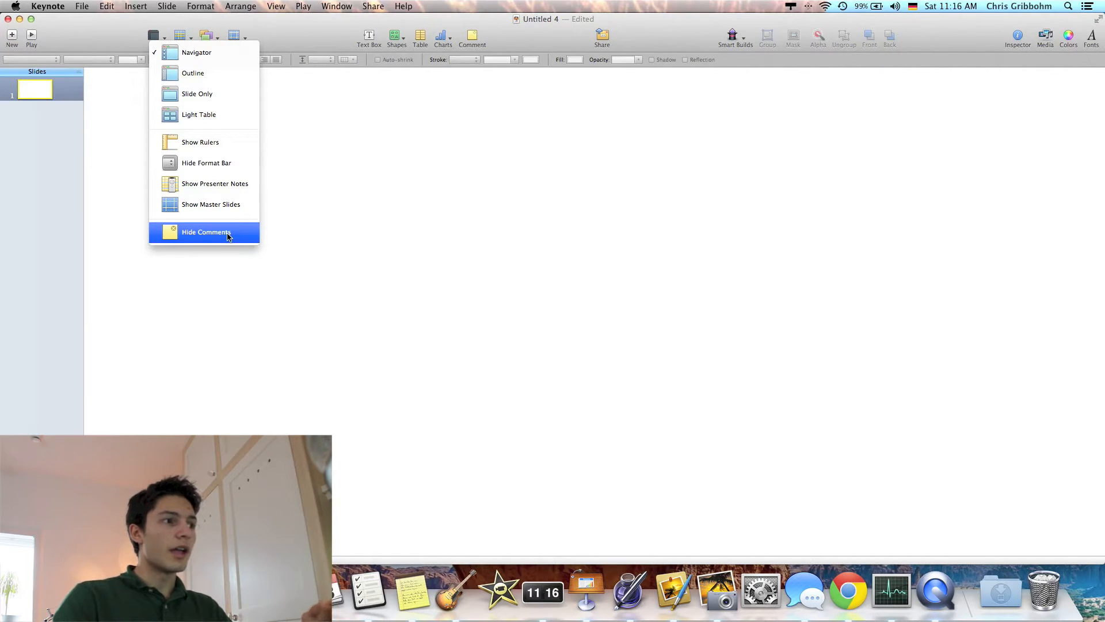
left_click(345, 150)
left_click(277, 6)
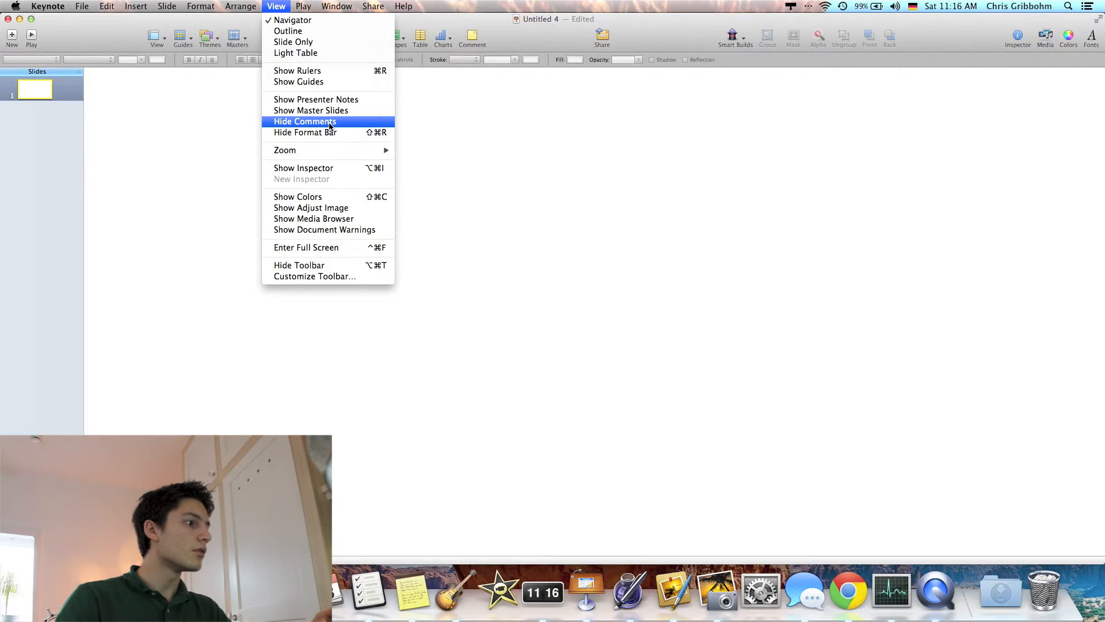
left_click(765, 549)
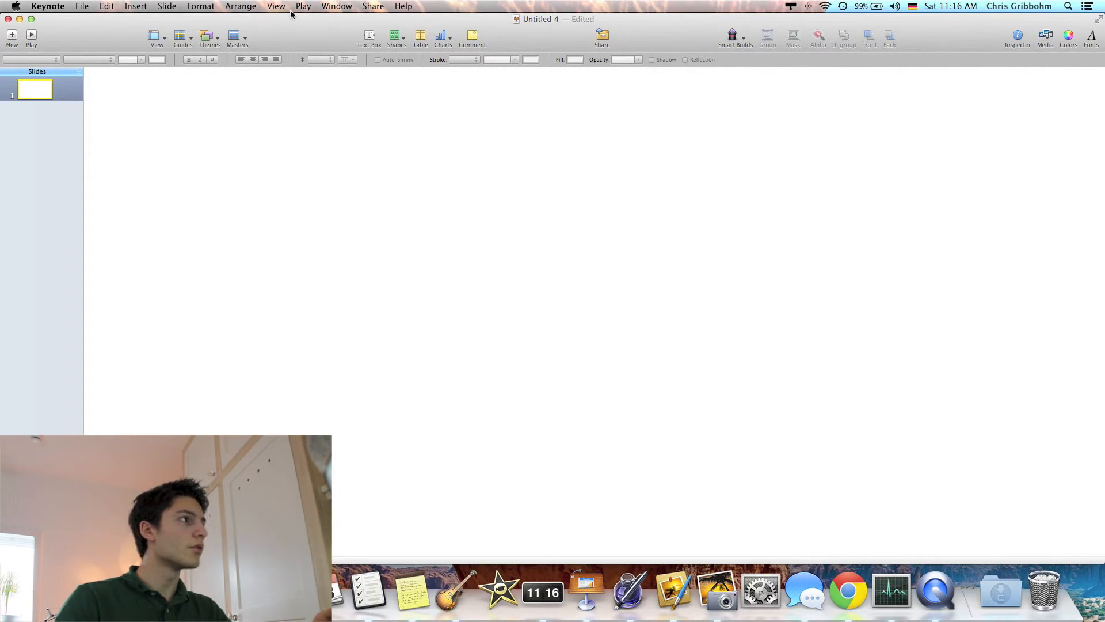
left_click(252, 6)
mouse_move(275, 6)
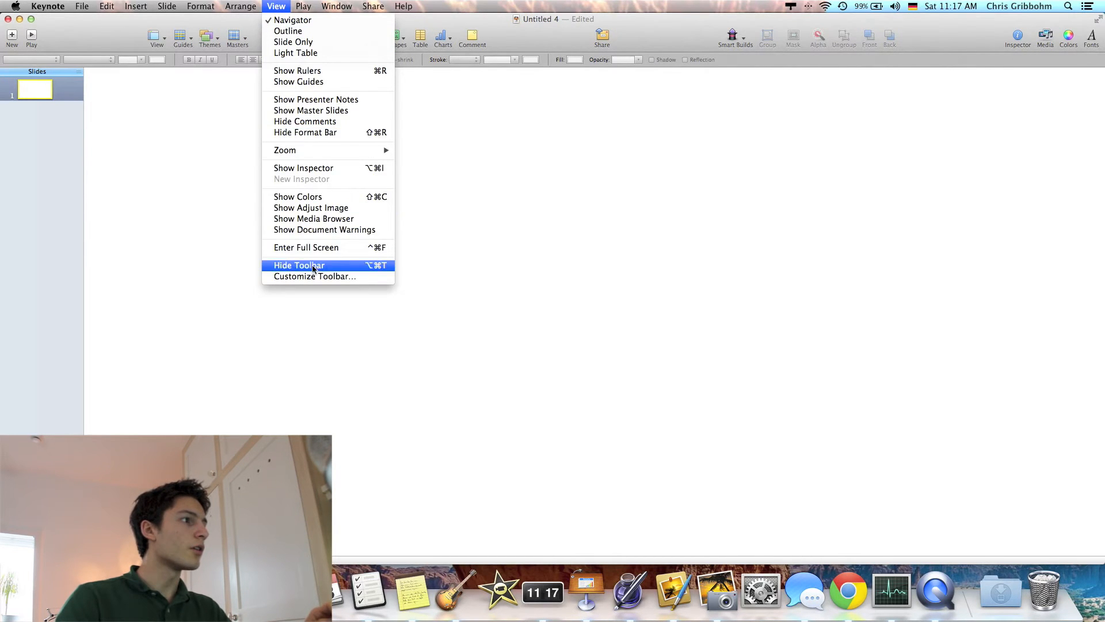
left_click(275, 6)
Step: Try the option to hide comments, then add a blank comment note to the slide and remove it
left_click(274, 5)
left_click(331, 122)
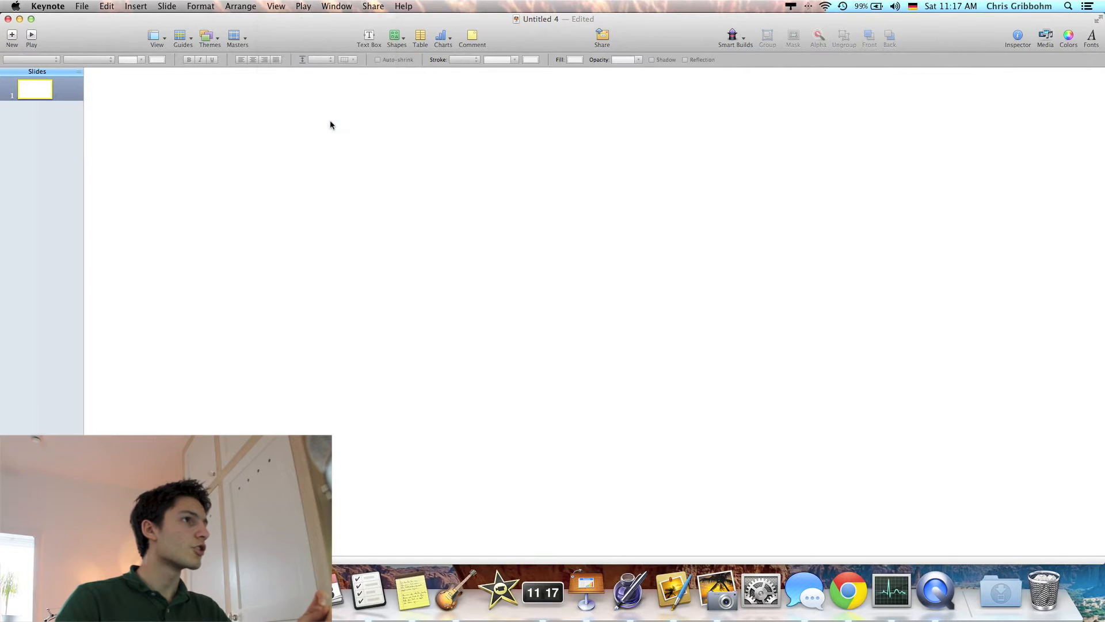
left_click(473, 36)
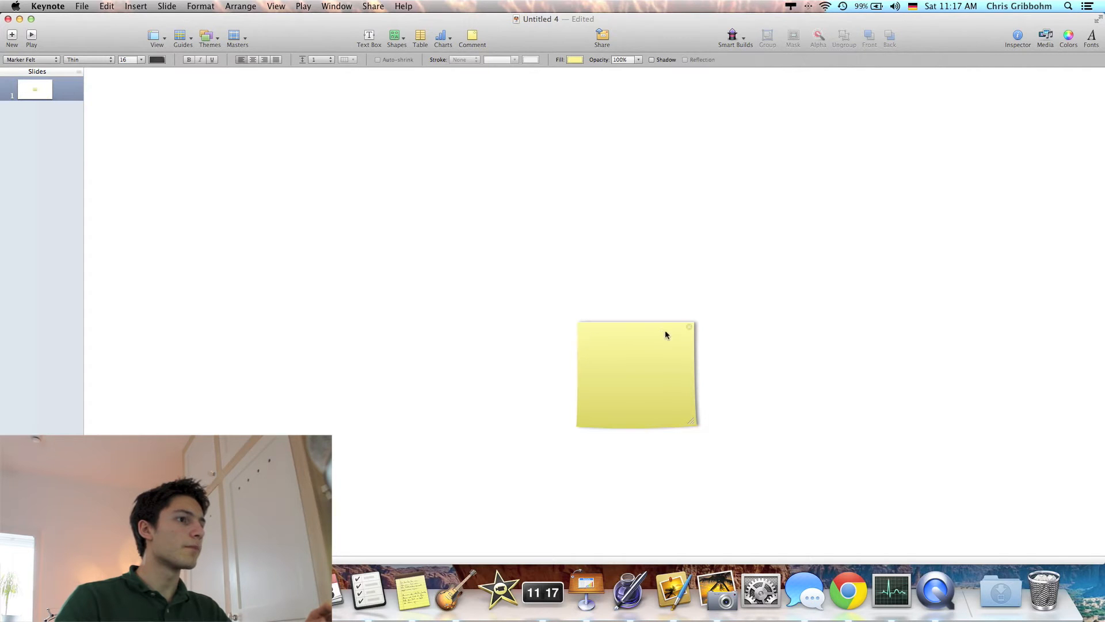
left_click(688, 326)
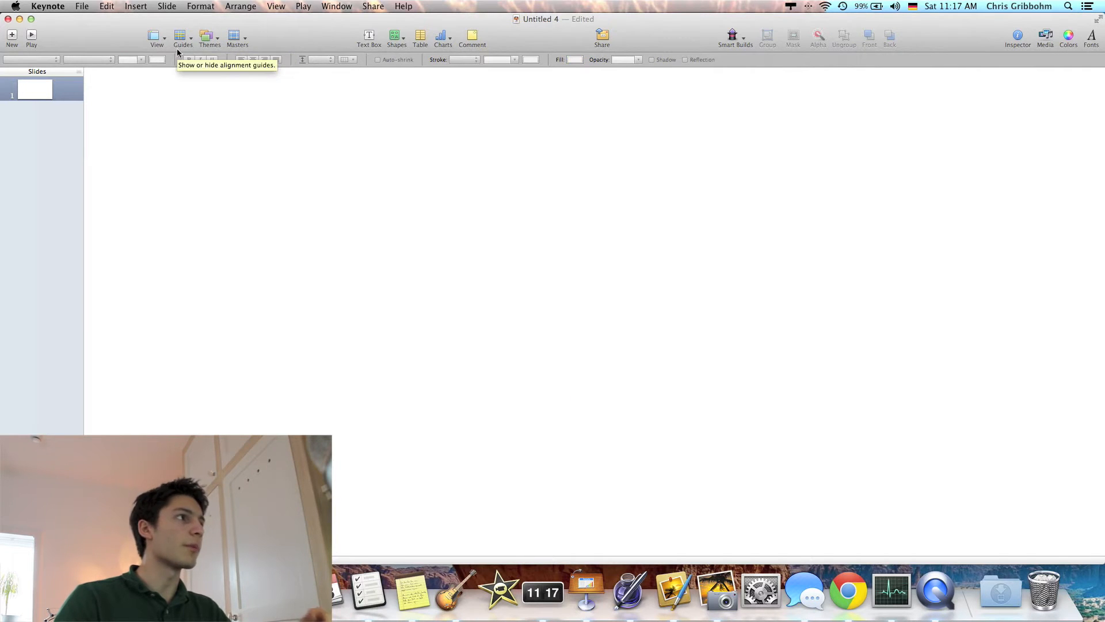
Step: Show the presenter notes area below the slide and place the text cursor in it
left_click(155, 36)
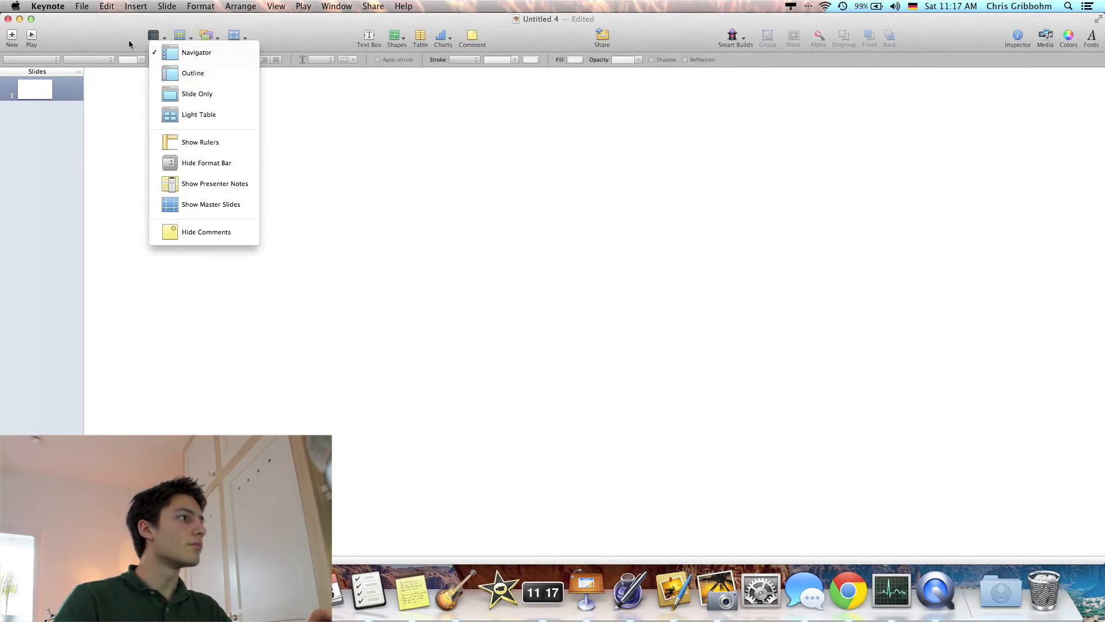
left_click(141, 43)
left_click(161, 43)
left_click(212, 184)
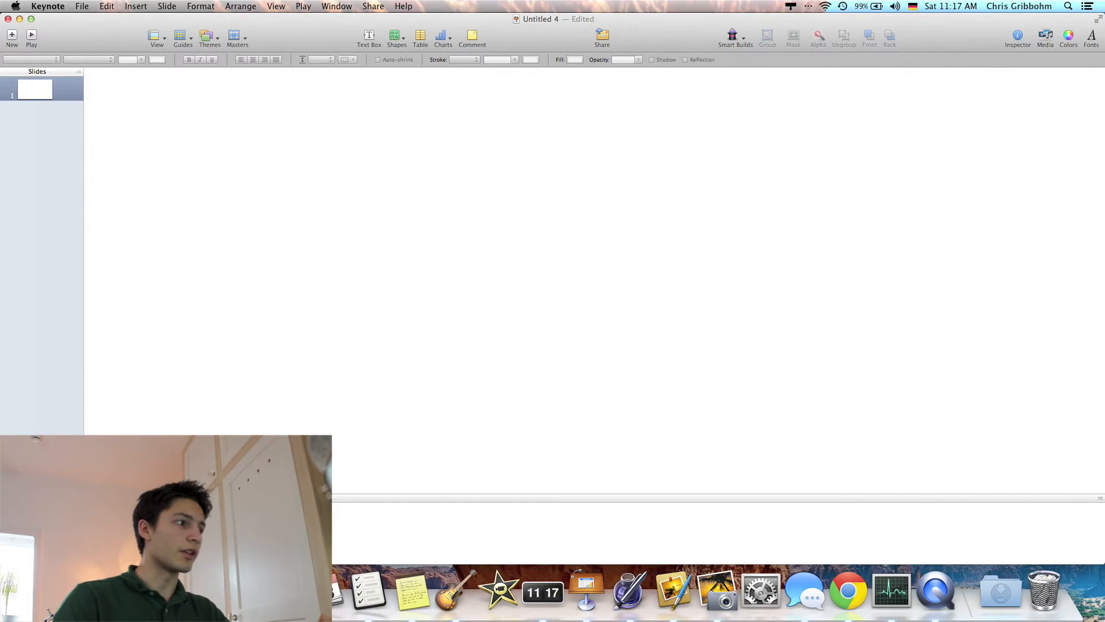
left_click(230, 530)
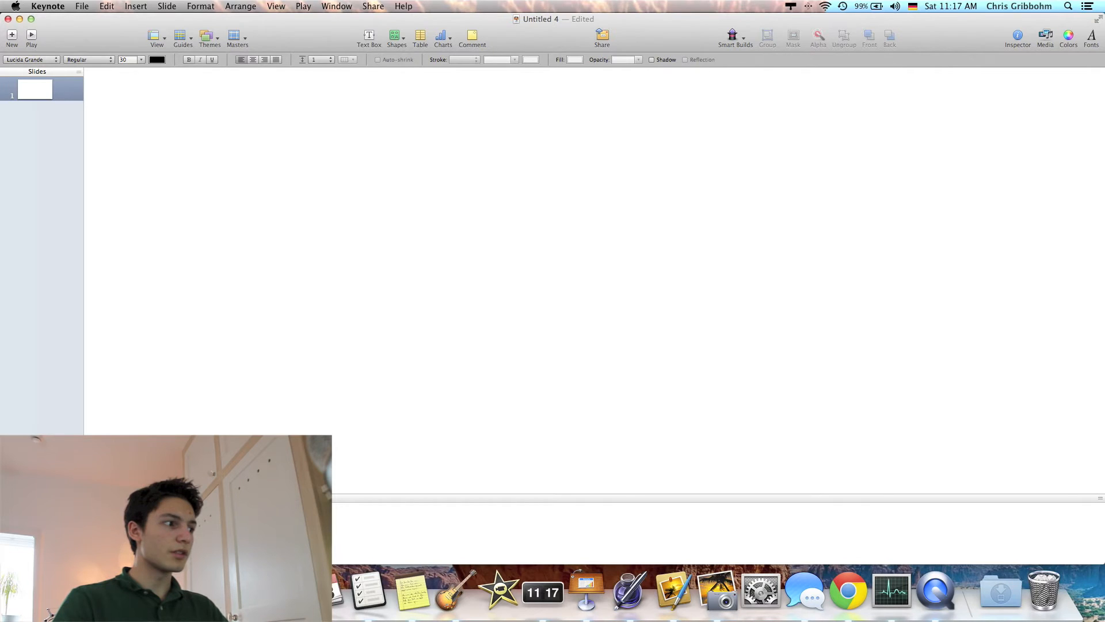
Step: Move the presentation window up so it sits directly under the menu bar
left_click(108, 7)
left_click(107, 6)
left_click(157, 36)
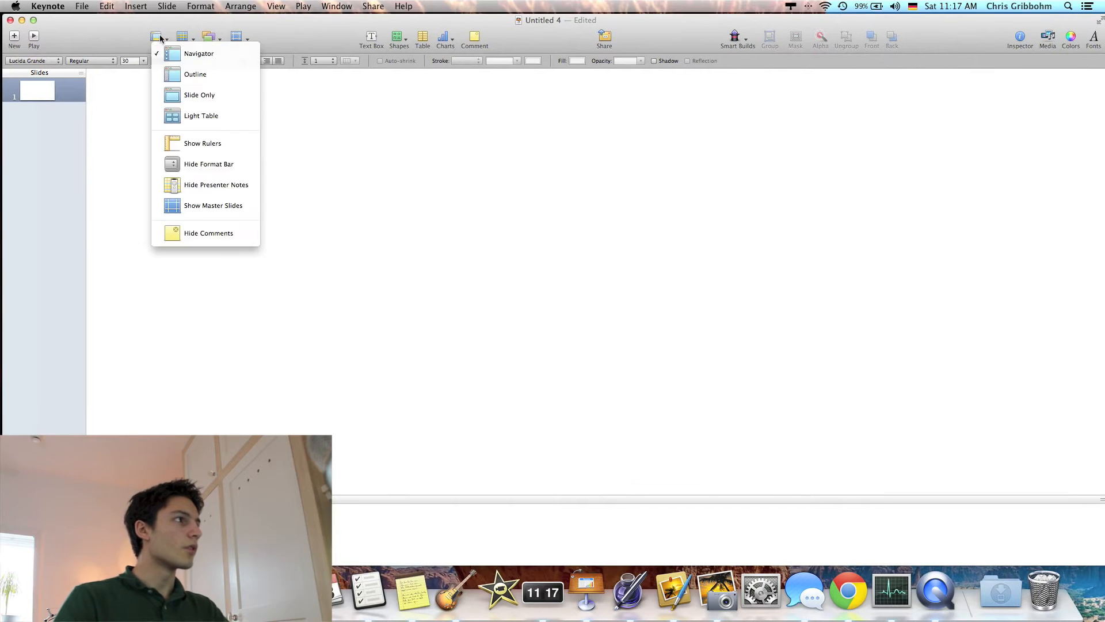
left_click(180, 21)
left_click_drag(177, 20, 174, 8)
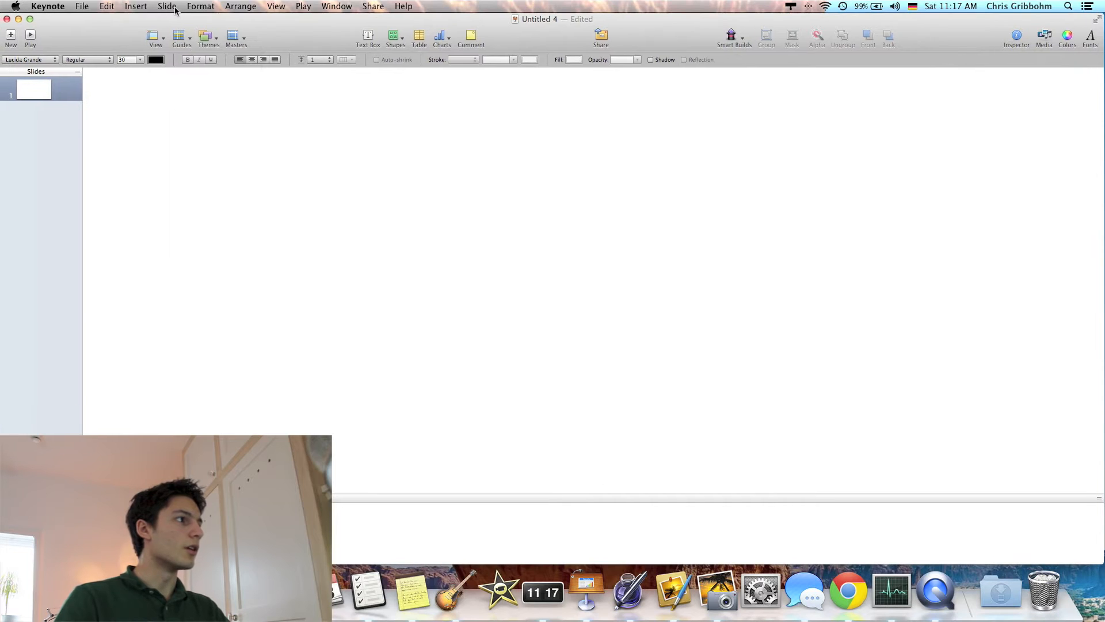
left_click(154, 37)
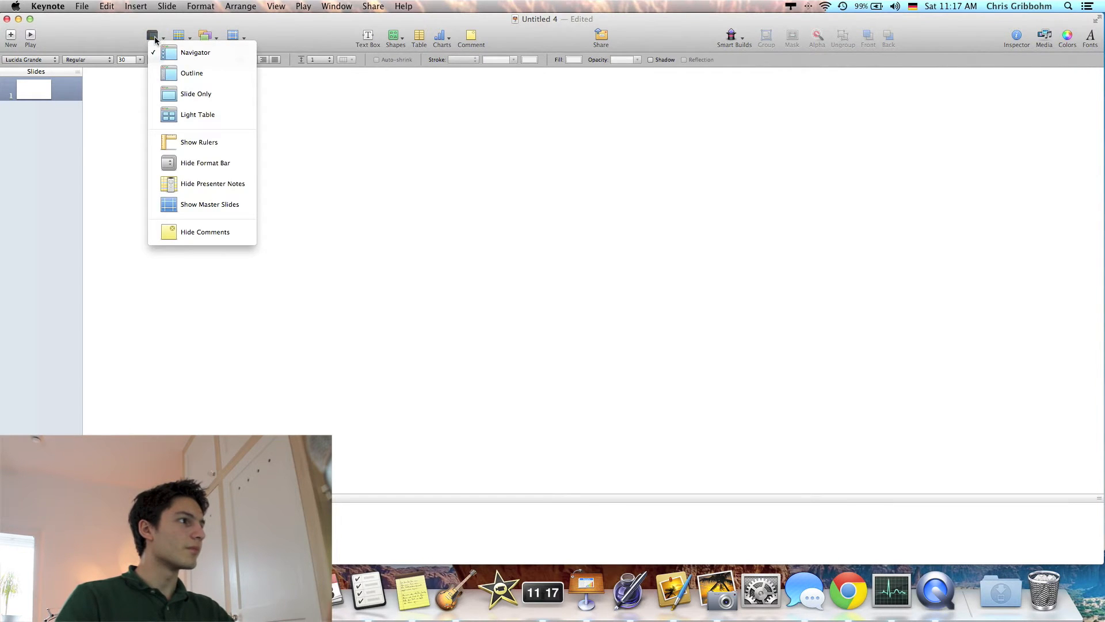
left_click(304, 30)
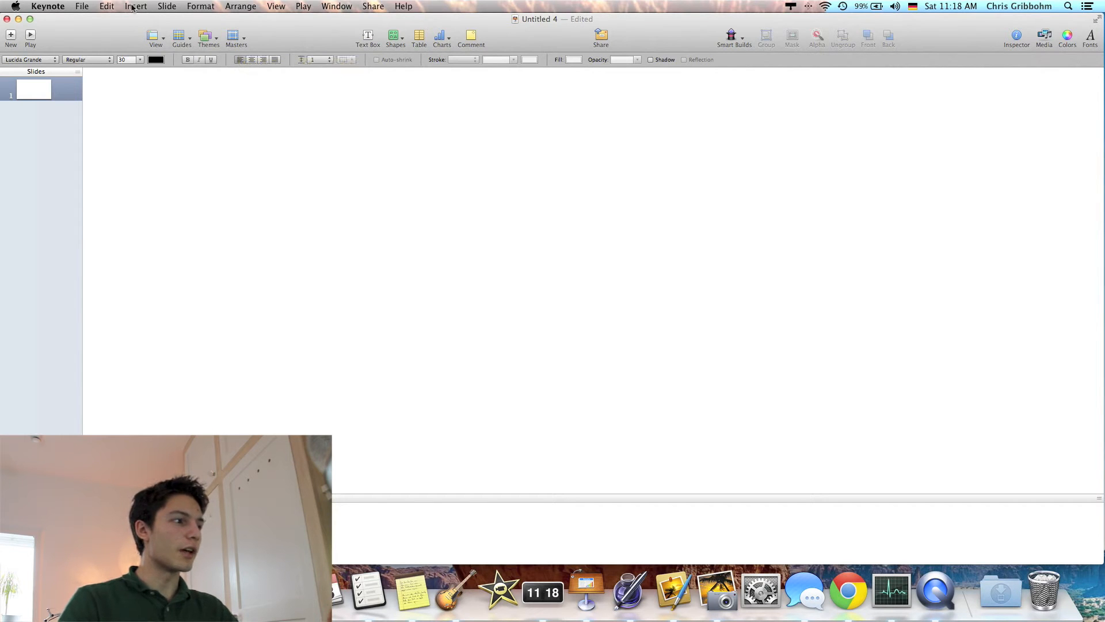
Step: Hide the format bar and show it again
left_click(154, 36)
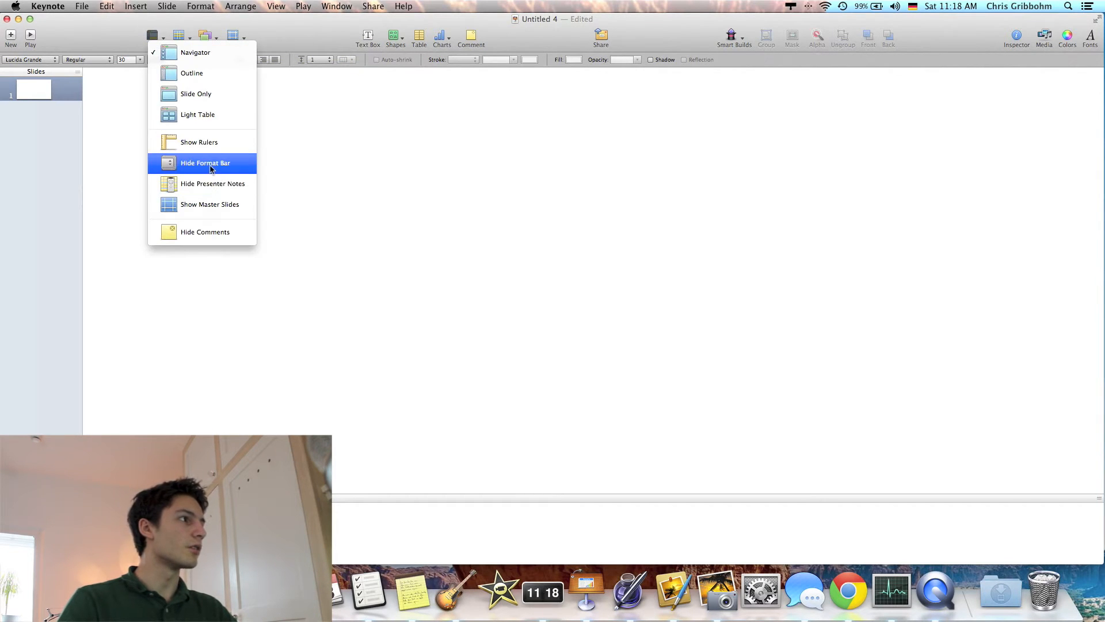
left_click(210, 164)
left_click(153, 36)
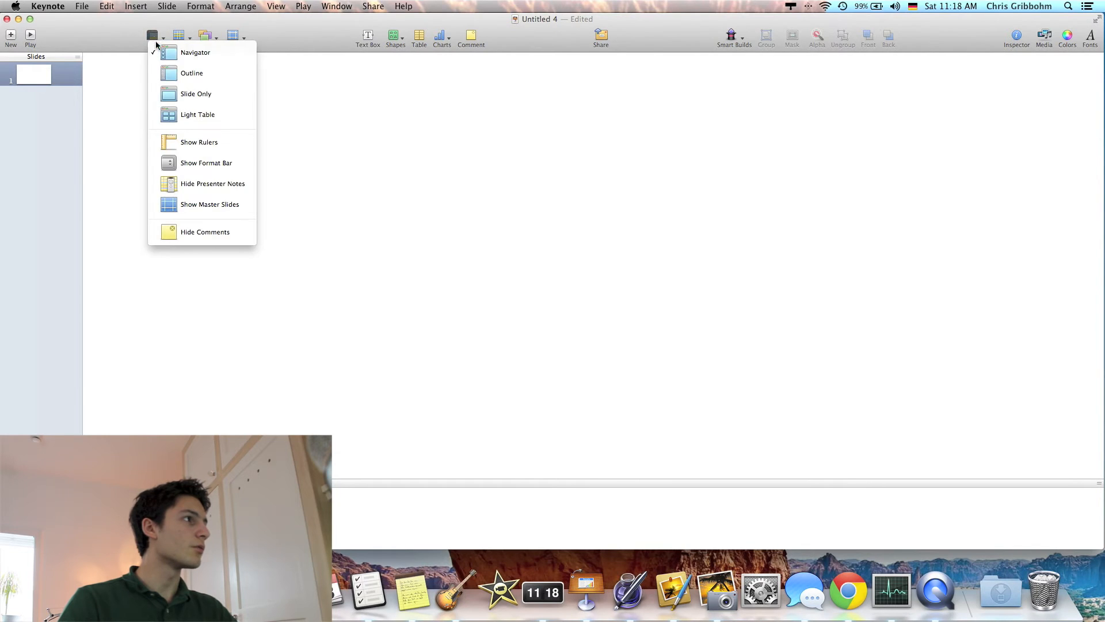
left_click(196, 165)
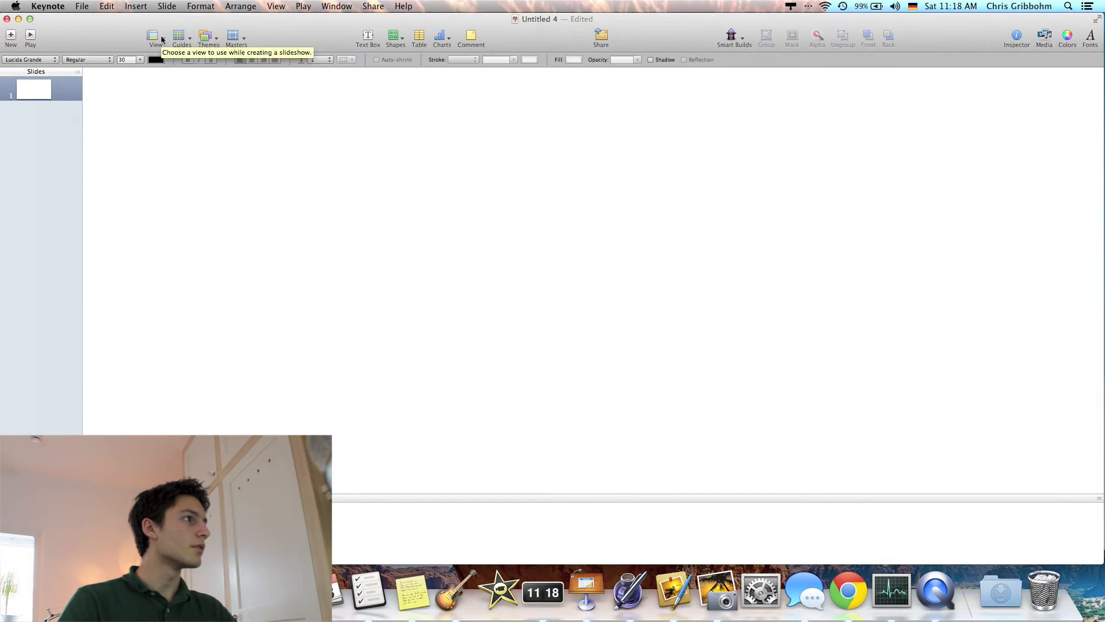
Step: Hide the presenter notes area below the slide
left_click(153, 36)
left_click(205, 184)
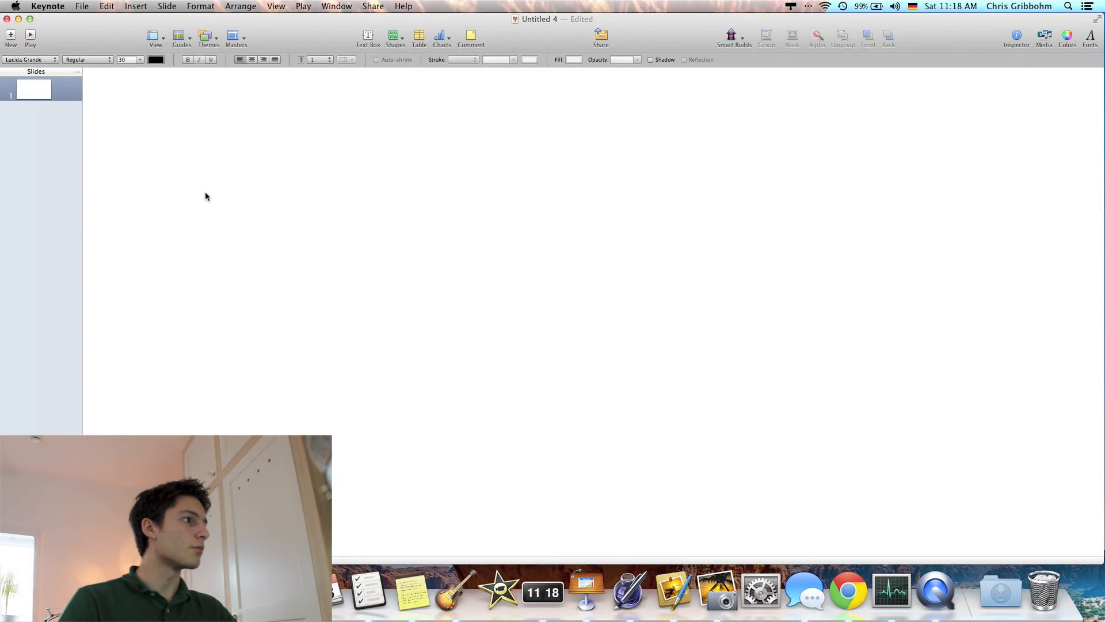
Step: Show the alignment guides and review the guide options
left_click(191, 38)
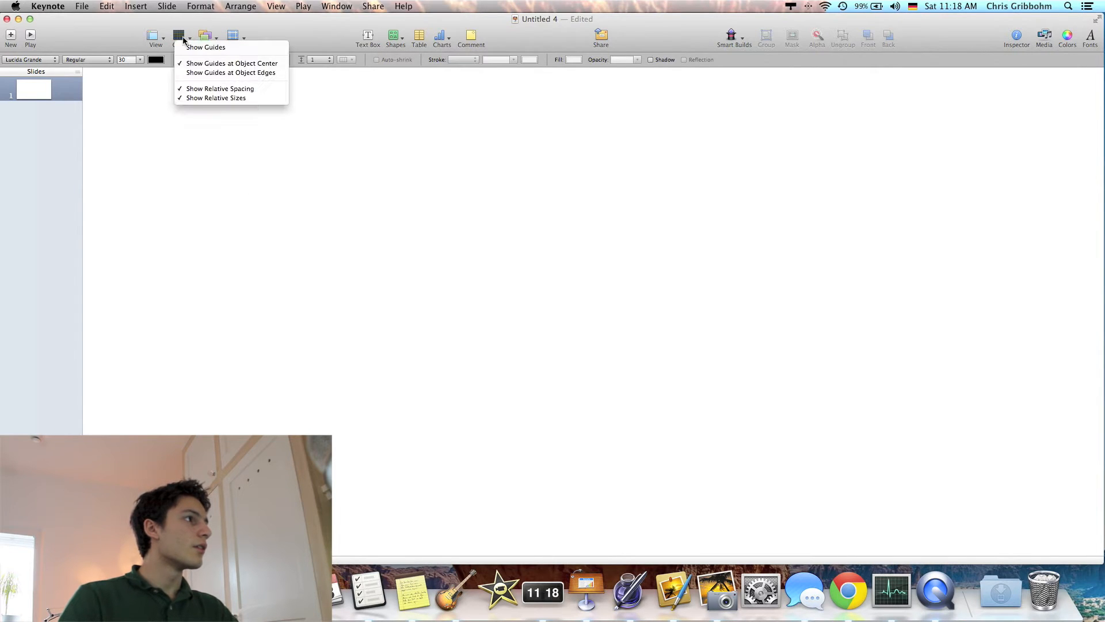
left_click(187, 41)
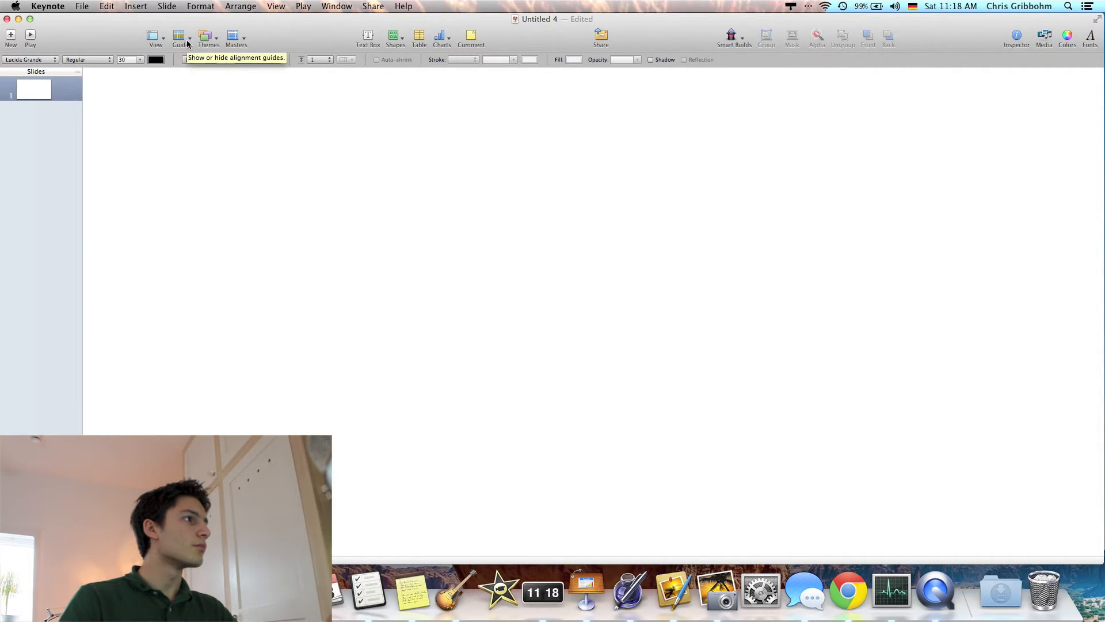
left_click(187, 41)
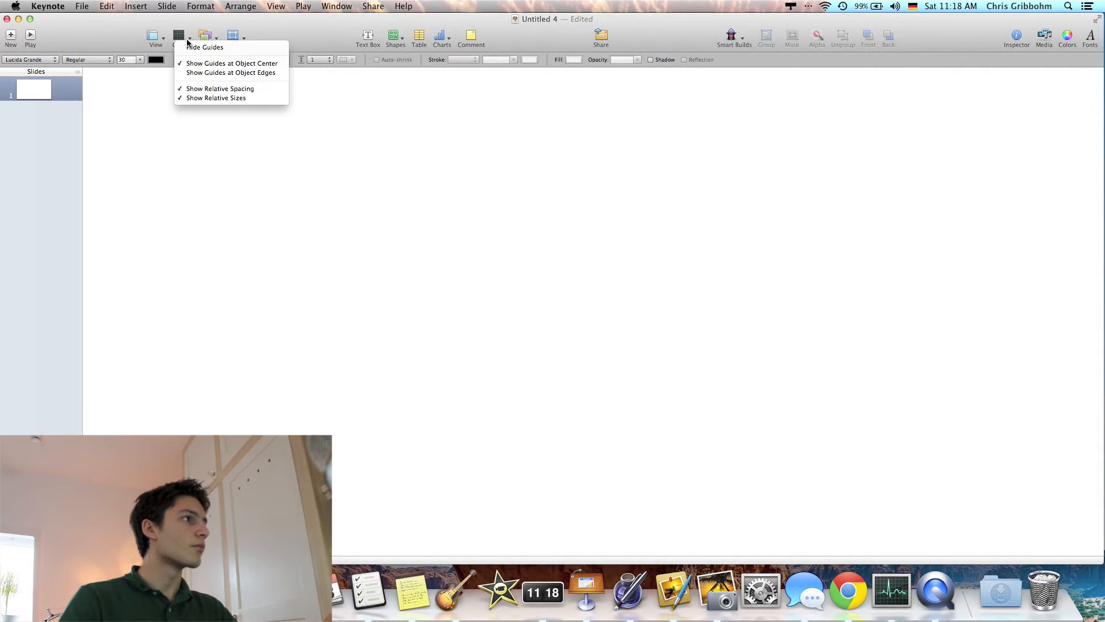
left_click(199, 66)
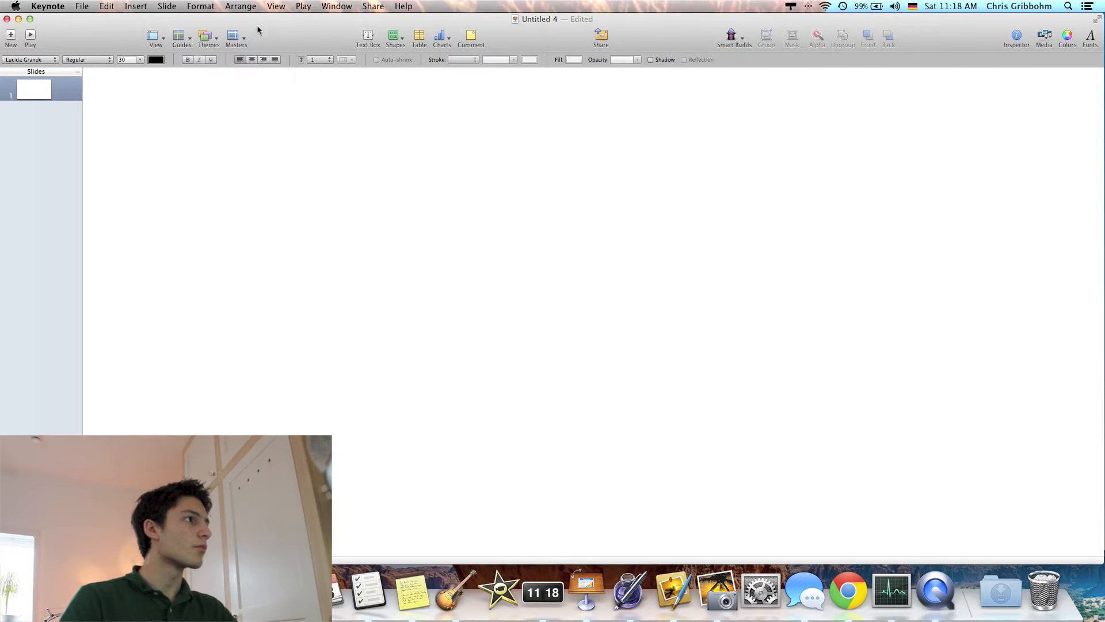
left_click(213, 39)
left_click(213, 40)
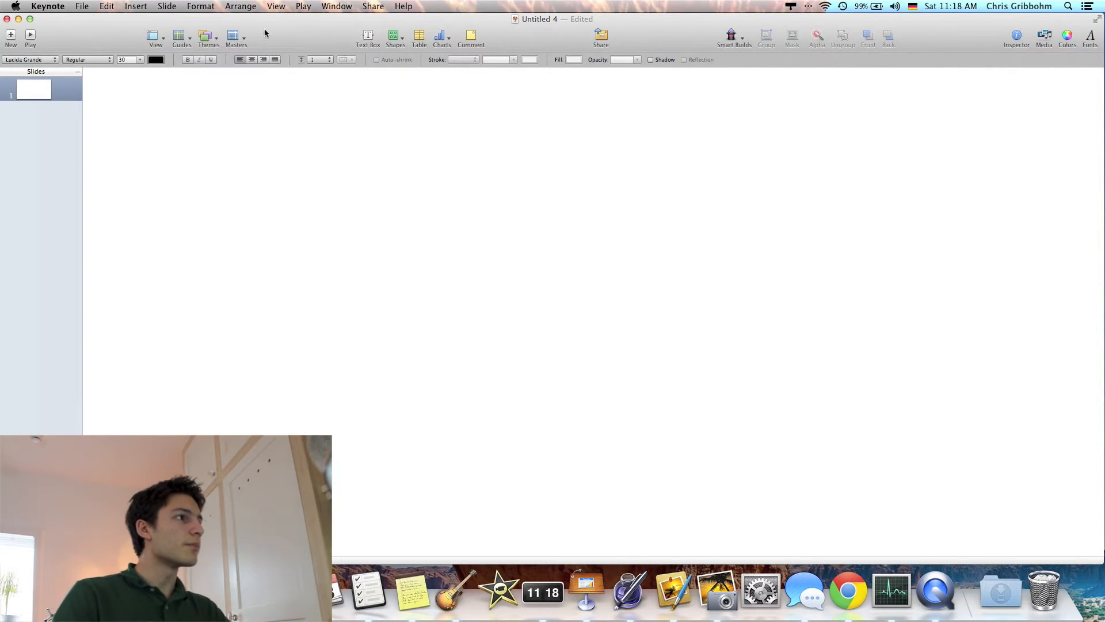
Step: Add a second slide and delete its title and bullet text boxes
left_click(8, 37)
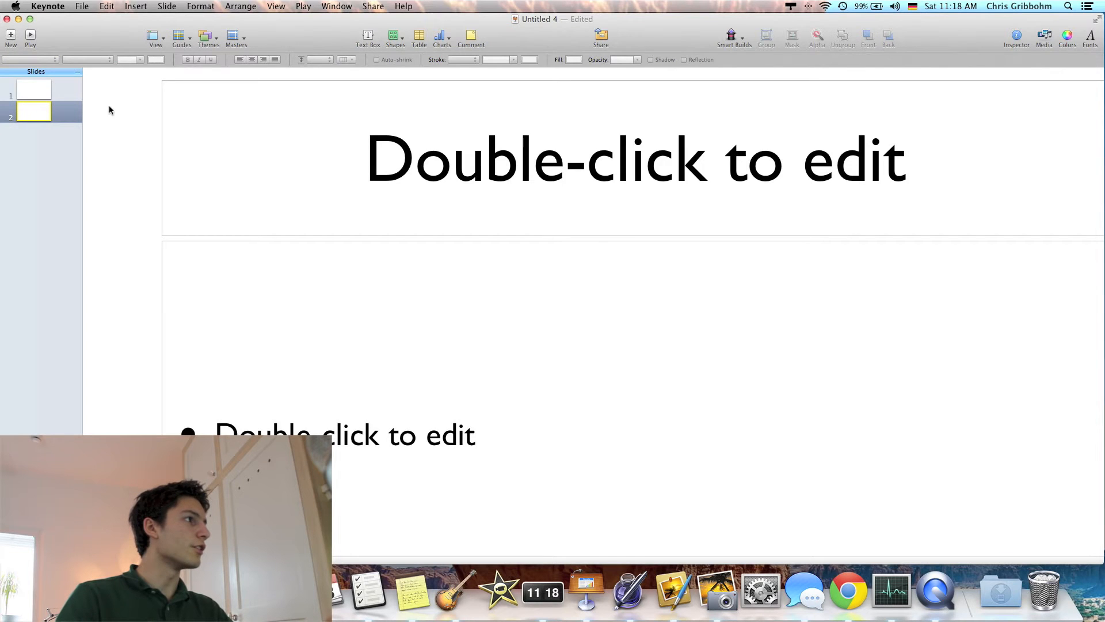
left_click(326, 136)
key("BackSpace")
left_click(344, 283)
key("BackSpace")
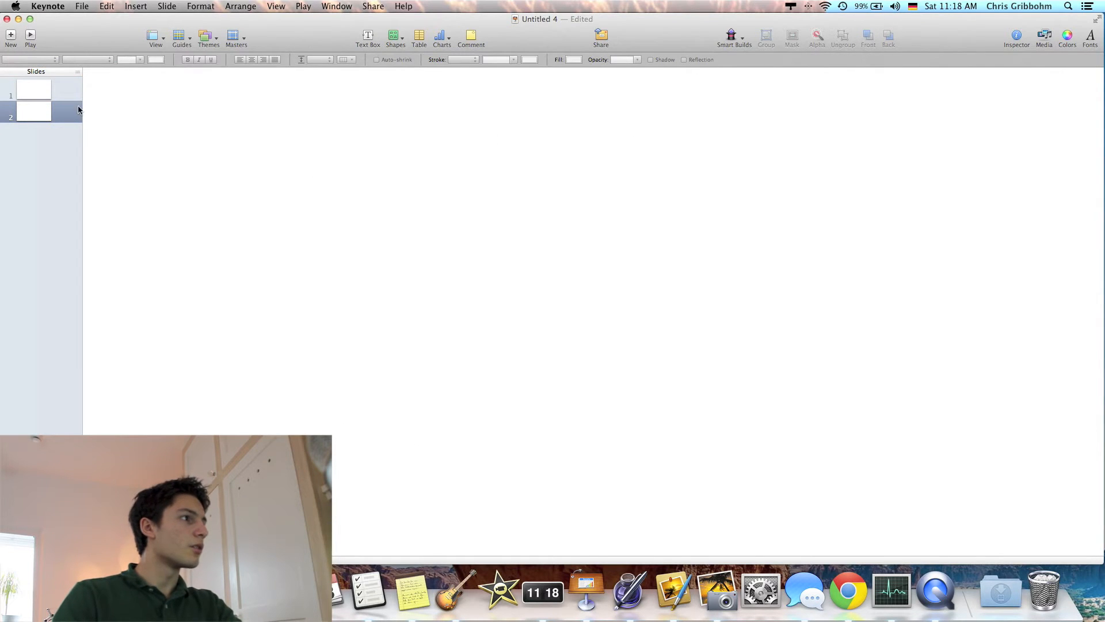
Step: Apply the Industrial theme to the second slide only and inspect its background
left_click(50, 94)
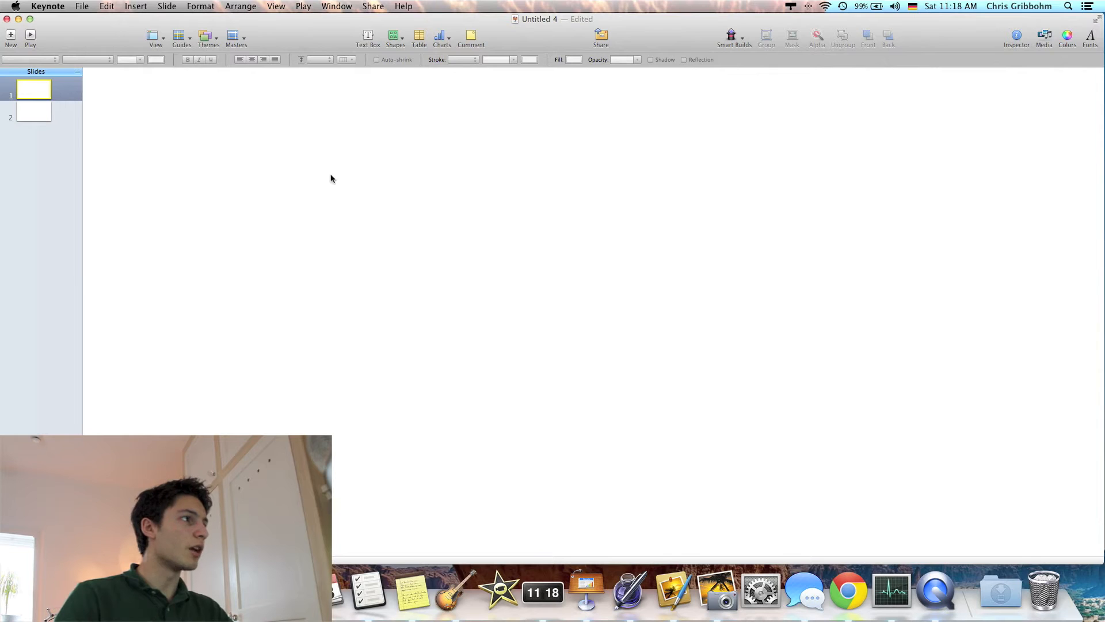
left_click(38, 113)
left_click(209, 40)
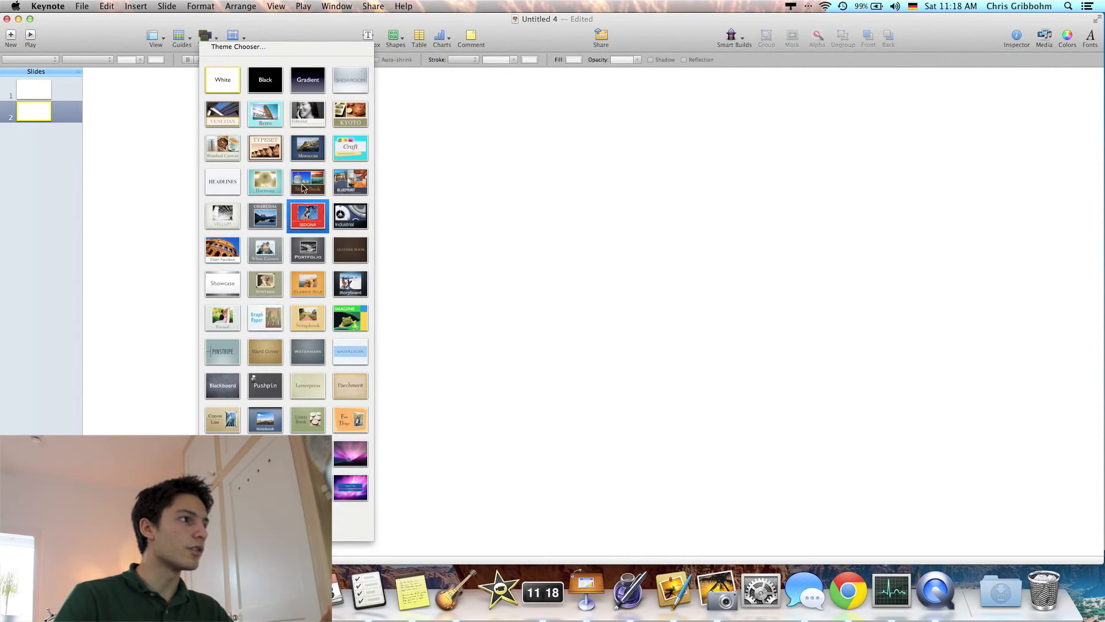
left_click(358, 223)
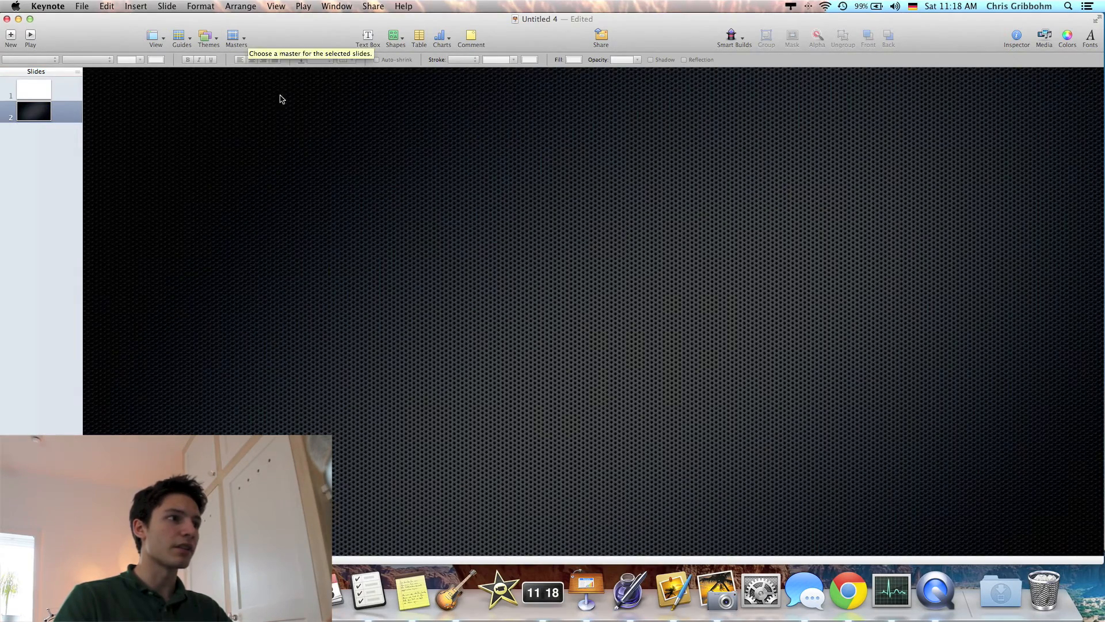
scroll(349, 186, "down", 3)
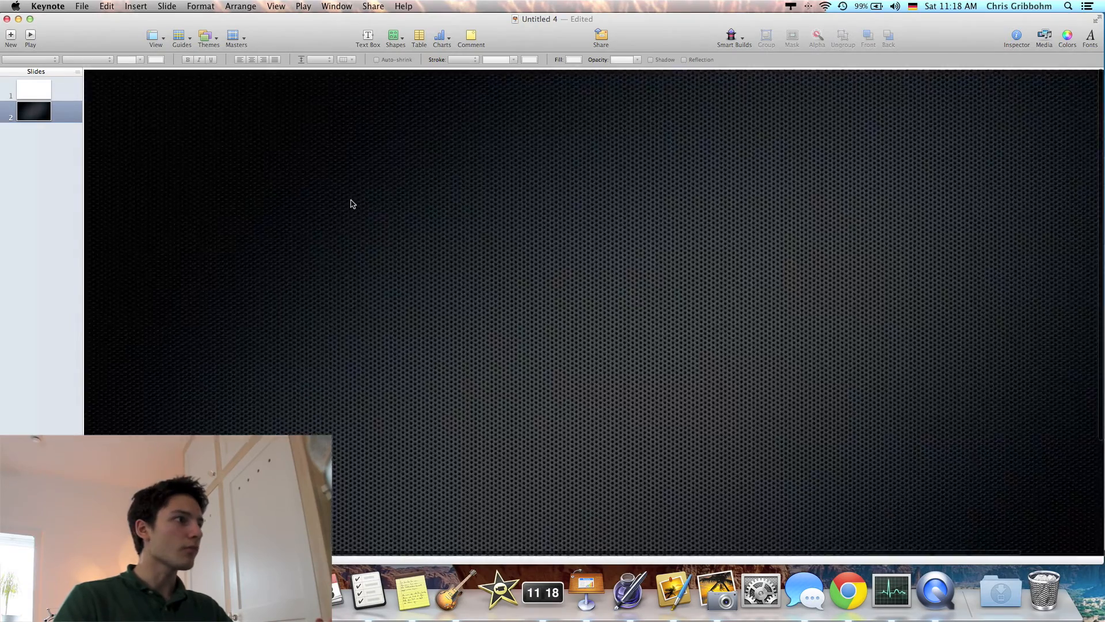
Step: Delete the second slide with the Industrial theme from the presentation
left_click(206, 37)
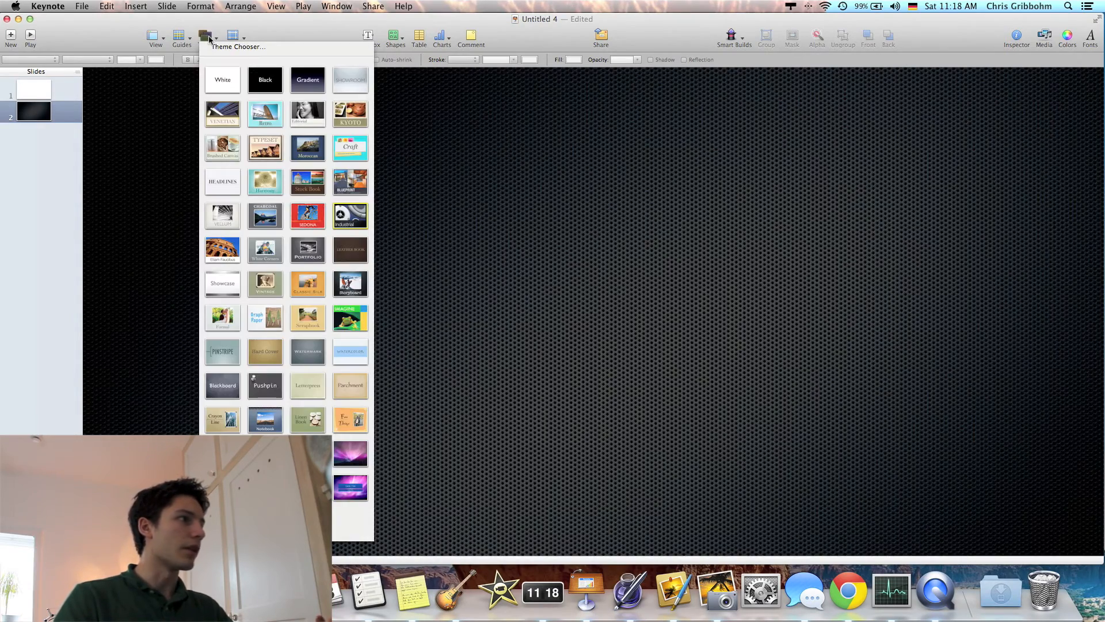
left_click(45, 113)
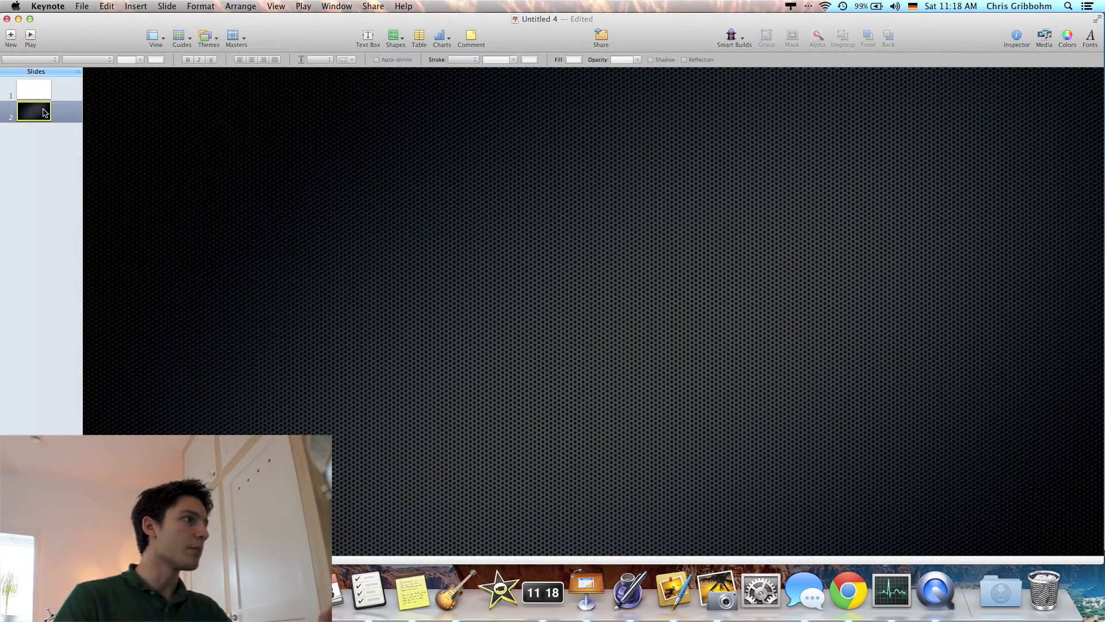
key("Delete")
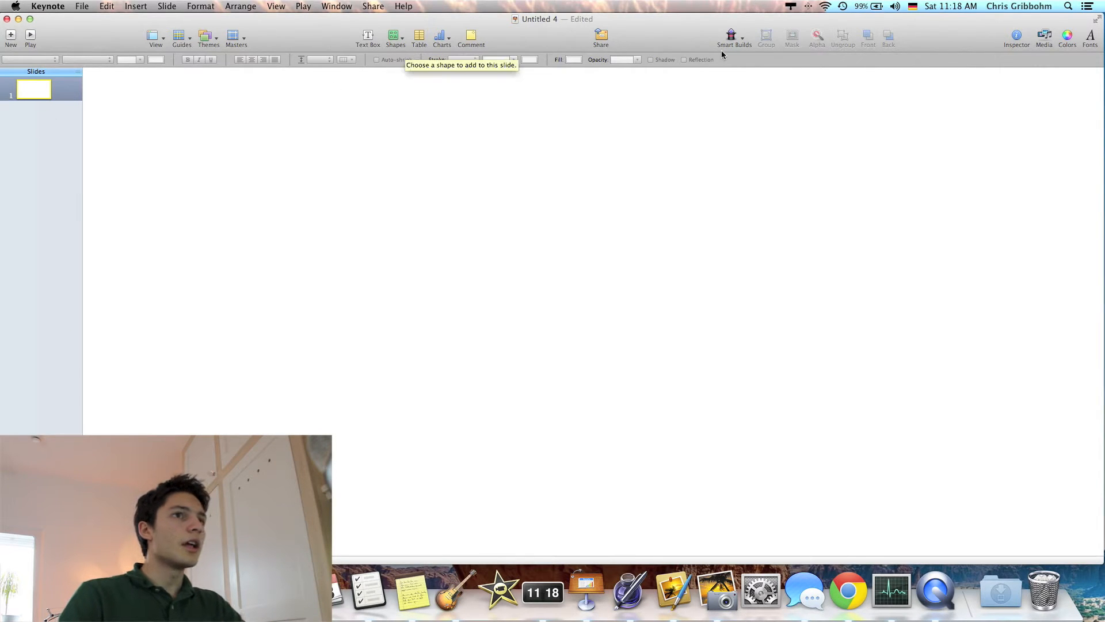
Step: Switch the presentation window to full-screen mode
left_click(1098, 20)
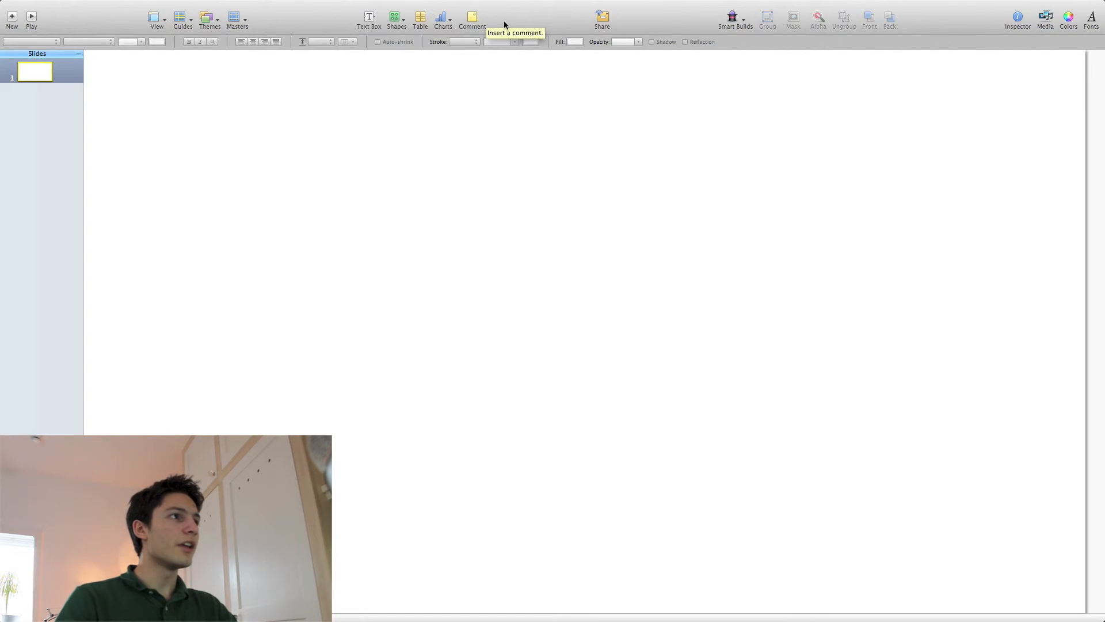
Step: Add a text box reading "CM Apps" and place it in the upper-left area of the slide
left_click(371, 19)
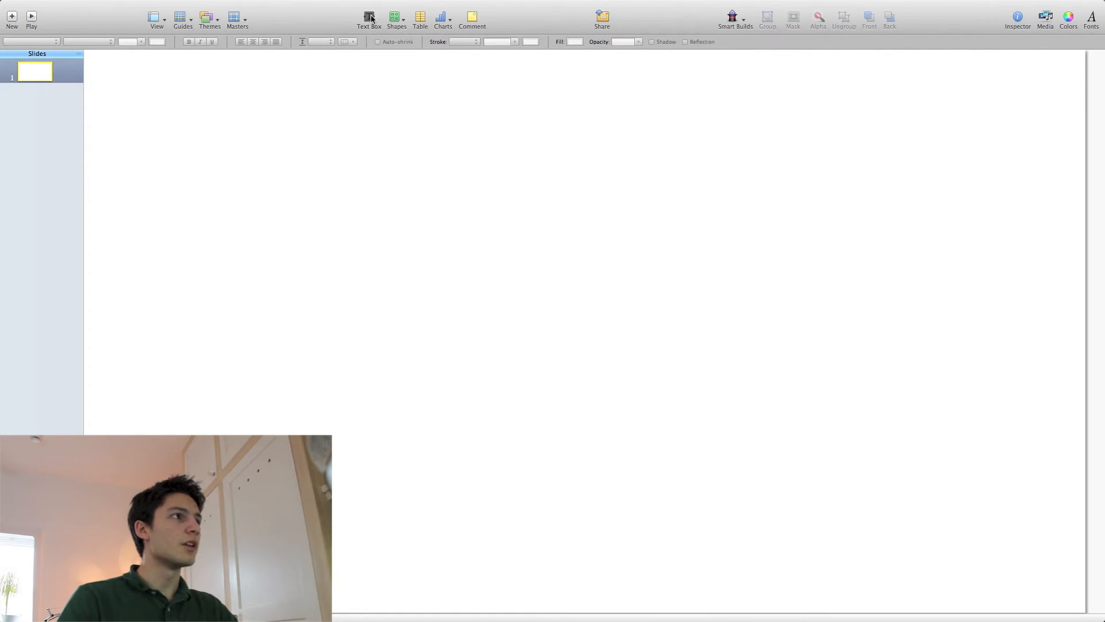
left_click_drag(583, 341, 475, 239)
left_click(475, 239)
double_click(475, 239)
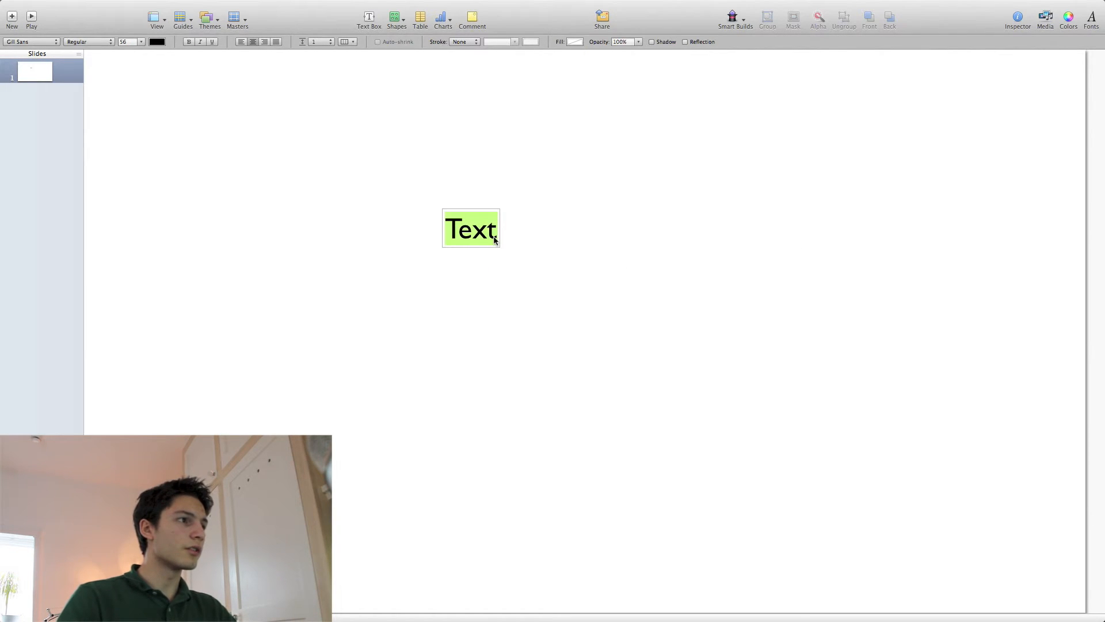
type("CM Apps")
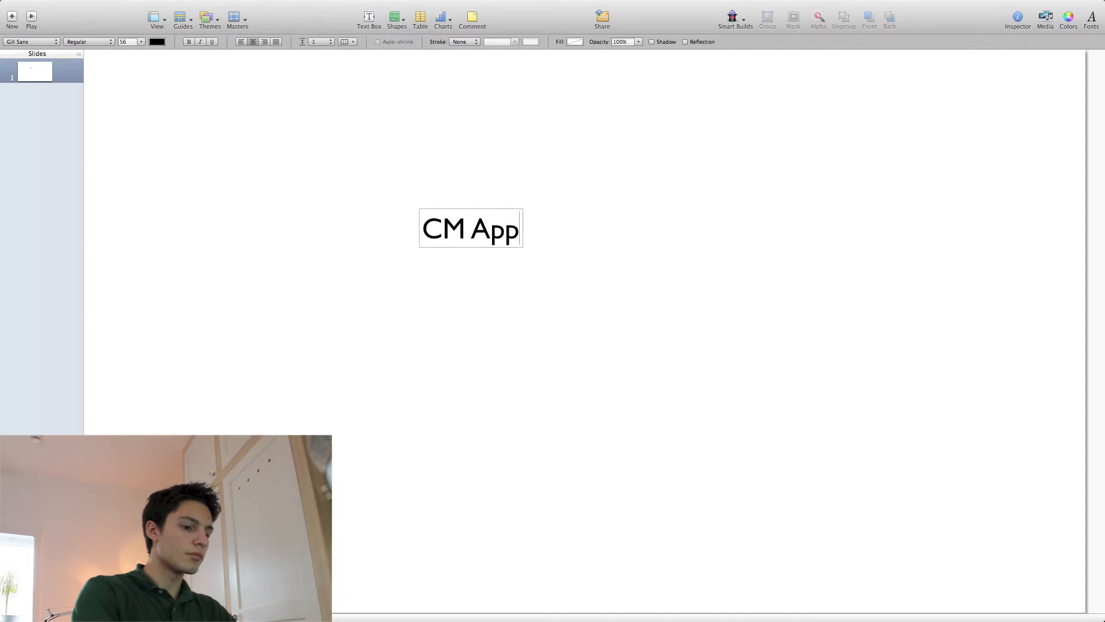
left_click(620, 192)
left_click_drag(492, 230, 246, 134)
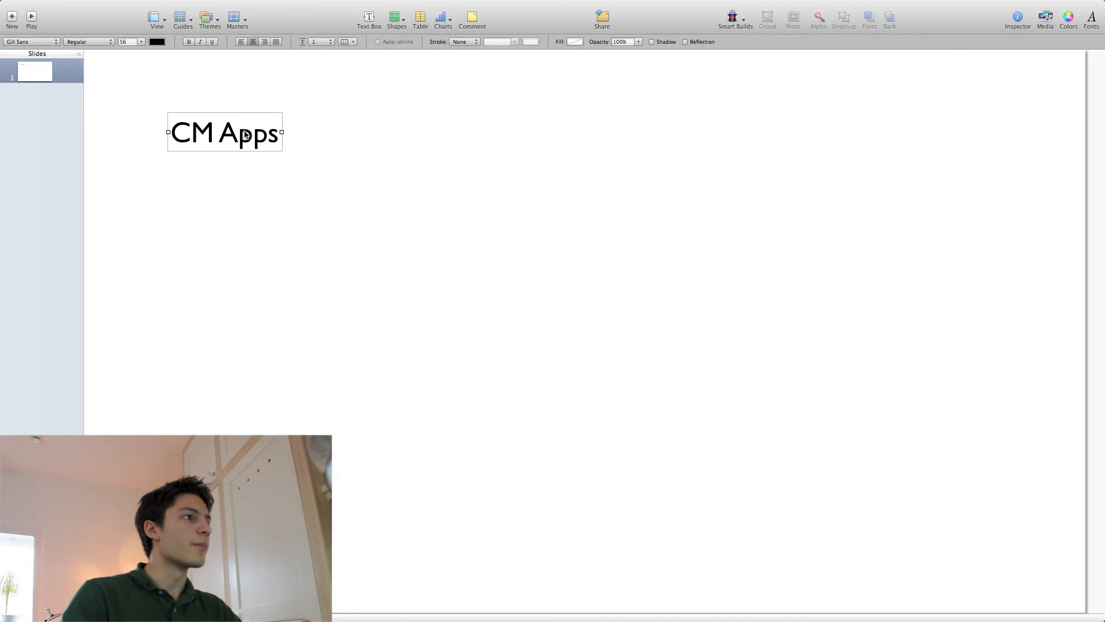
Step: Insert a straight line below the CM Apps text and adjust its endpoints so it runs nearly horizontally
left_click(399, 17)
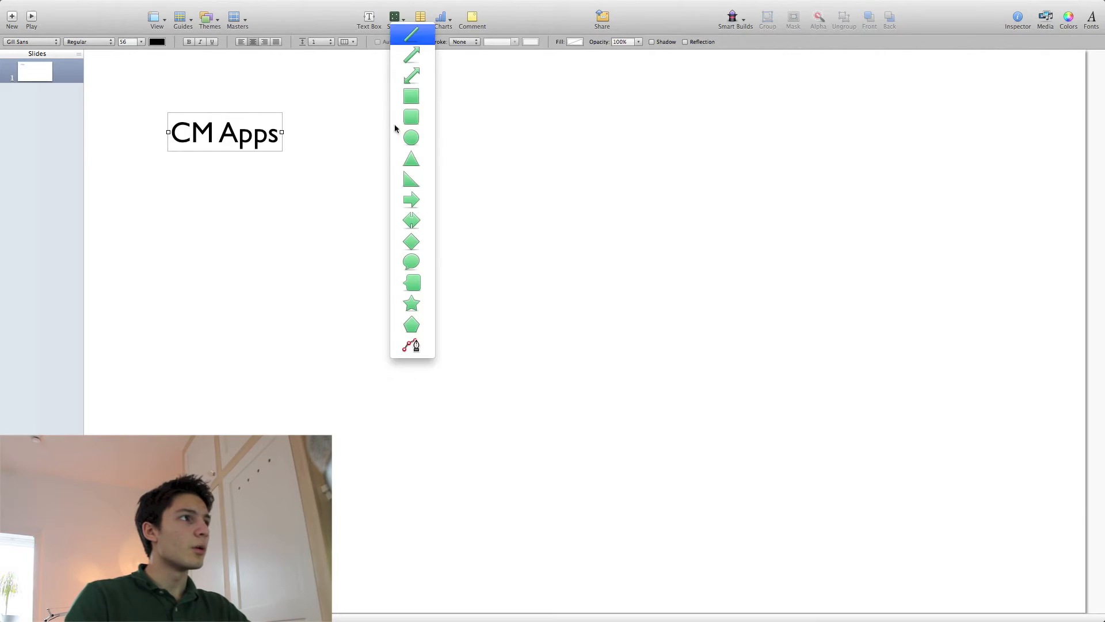
left_click(411, 34)
left_click_drag(559, 308, 402, 287)
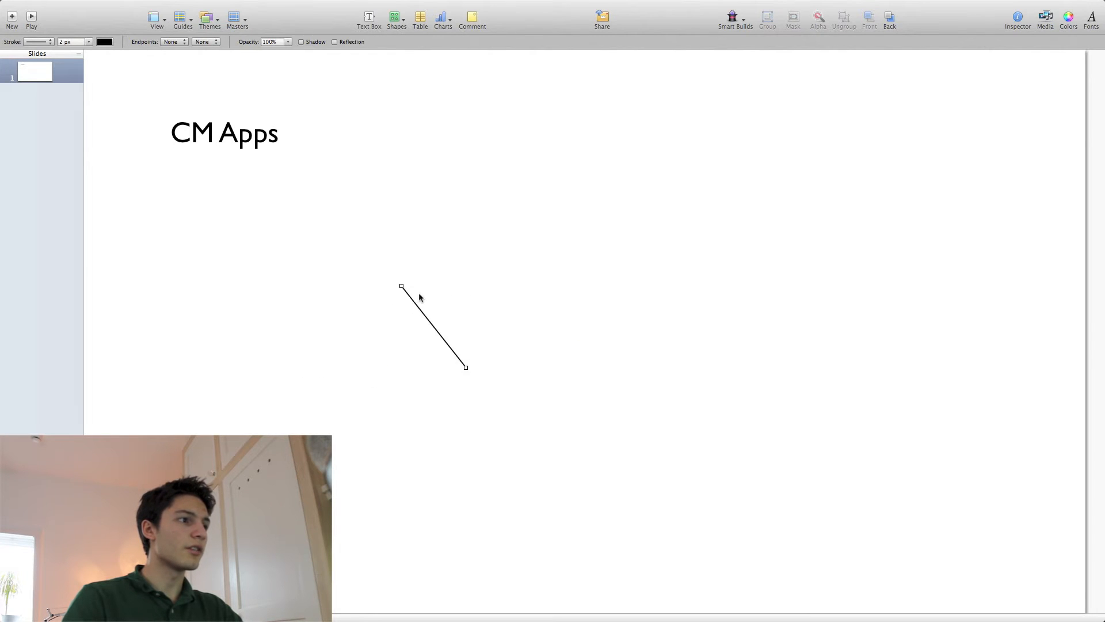
left_click_drag(464, 366, 552, 295)
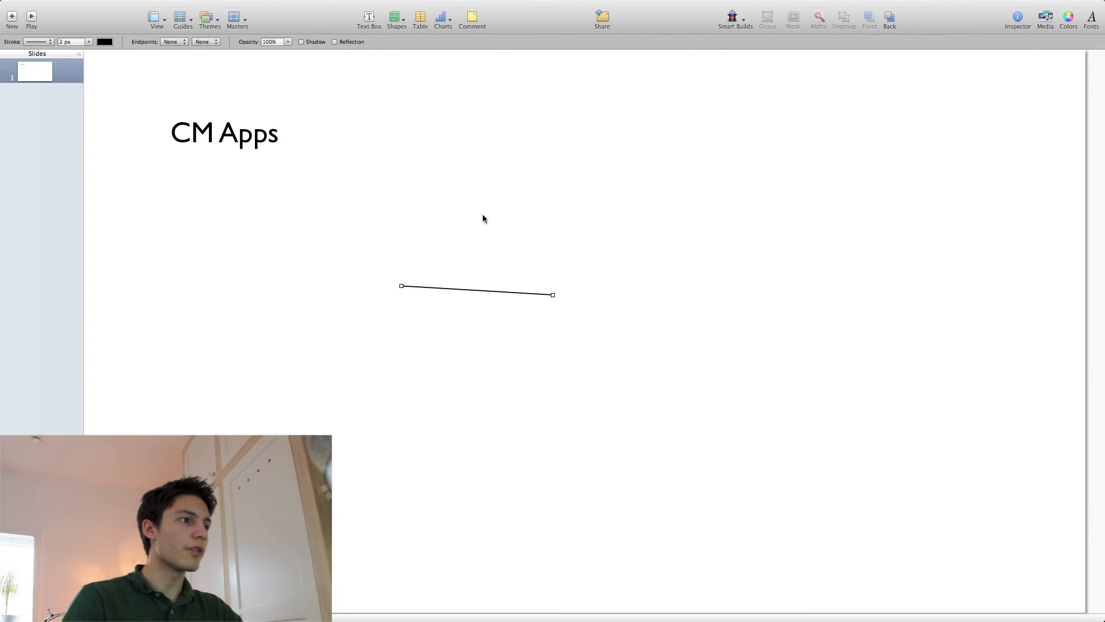
Step: Insert a rectangle shape beside the CM Apps text, above the line, and enlarge it to a wide format
left_click(394, 17)
left_click(411, 97)
left_click_drag(450, 112, 644, 230)
left_click_drag(607, 358, 706, 236)
Step: Draw a wavy freeform curve with smooth points below the blue rectangle
left_click(398, 23)
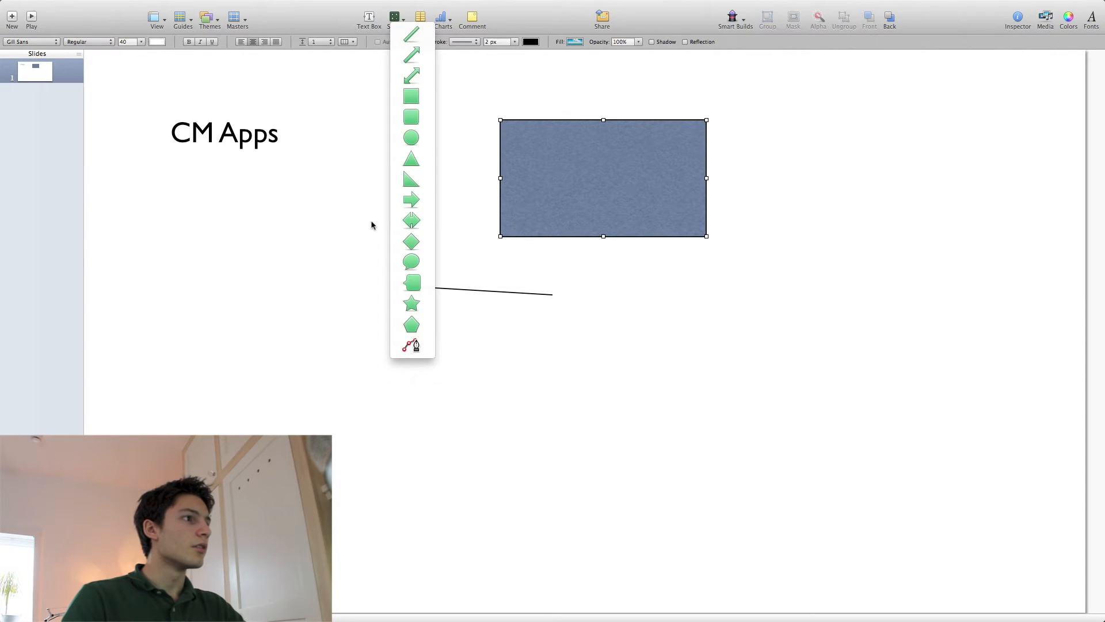
left_click(411, 346)
left_click(546, 408)
left_click_drag(641, 319, 639, 447)
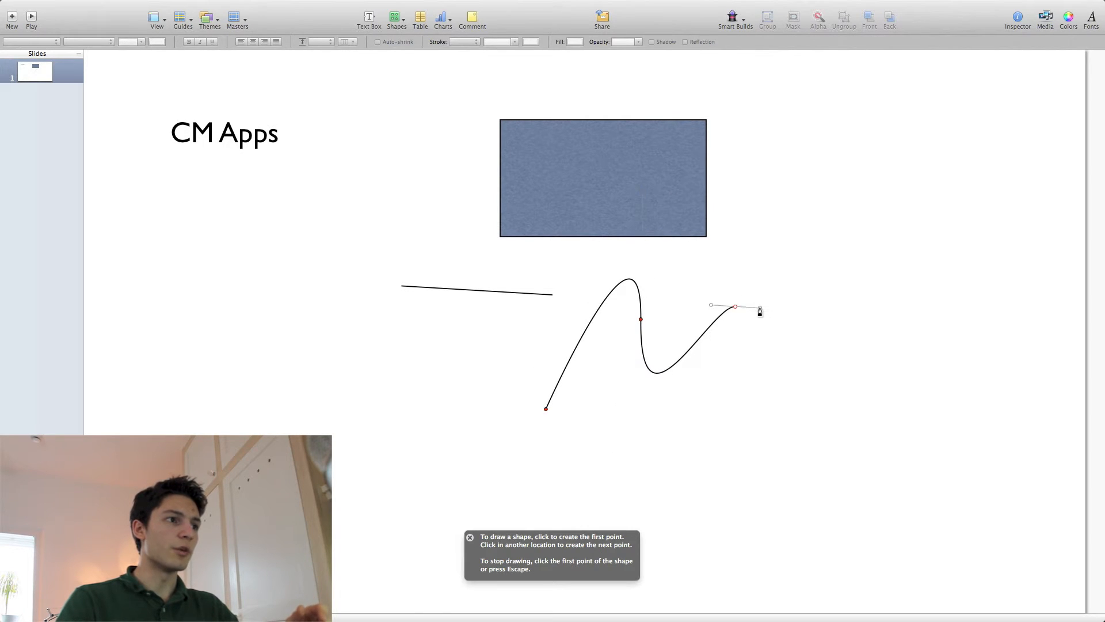
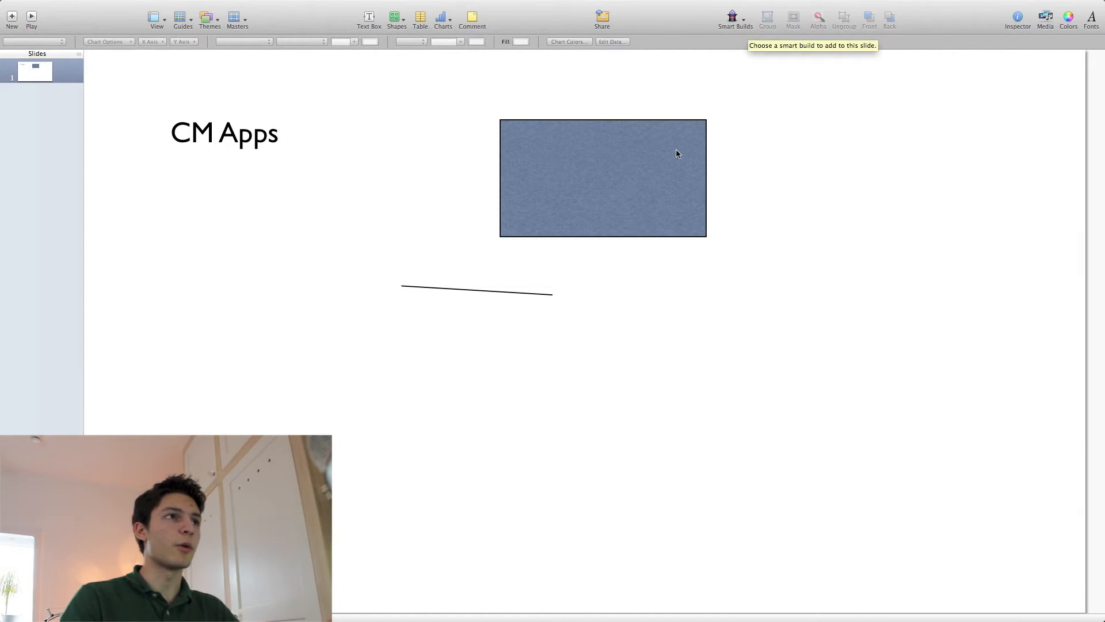
Step: Move the blue rectangle slightly left and up, and shrink it to a nearly square shape
left_click_drag(665, 163, 628, 155)
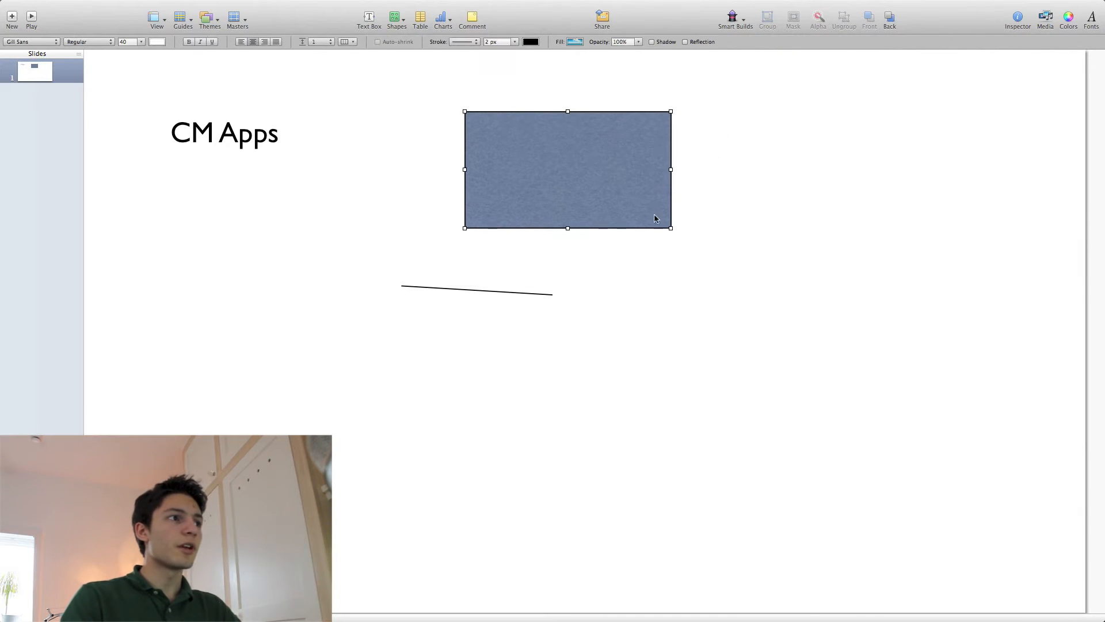
left_click_drag(672, 227, 577, 209)
left_click(579, 183)
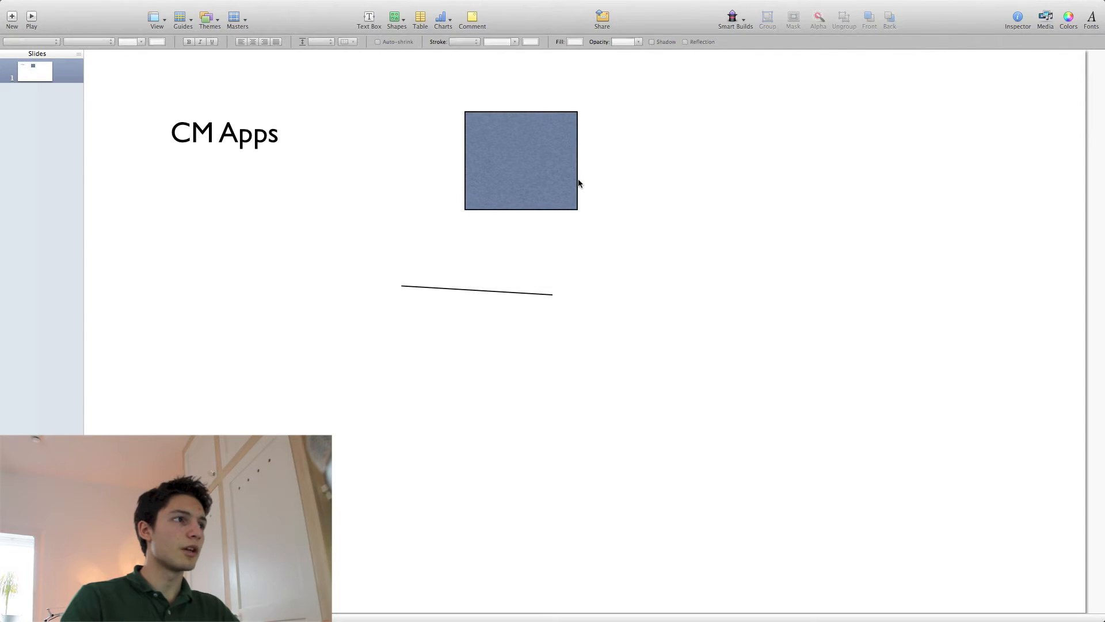
Step: Duplicate the blue rectangle directly to its right and group the two rectangles
left_click(548, 160)
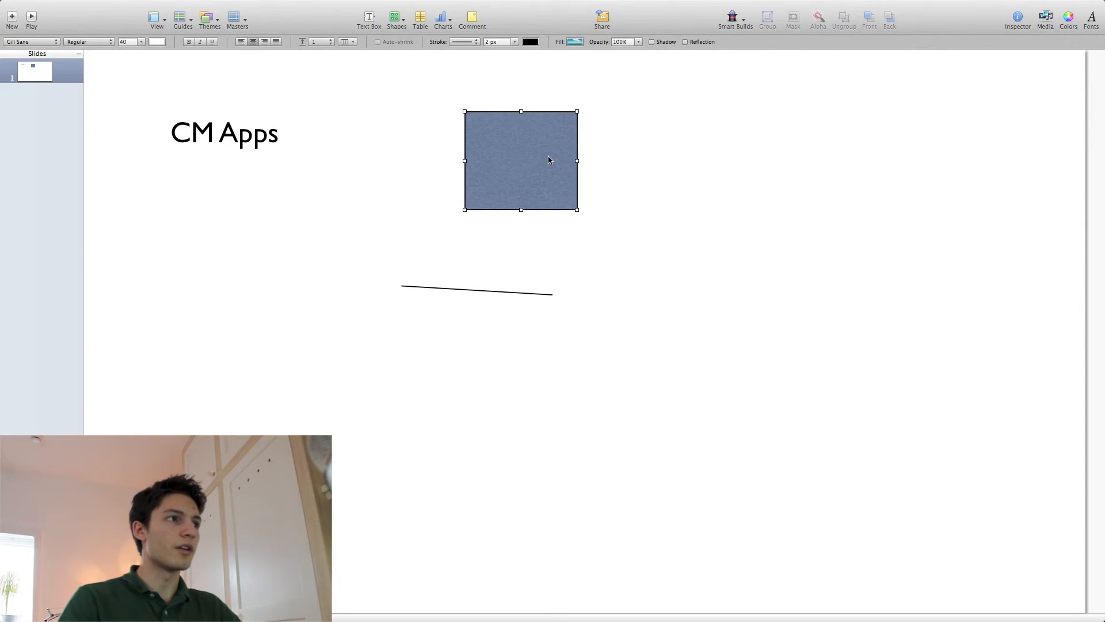
left_click_drag(548, 160, 661, 148)
left_click(541, 168, "shift")
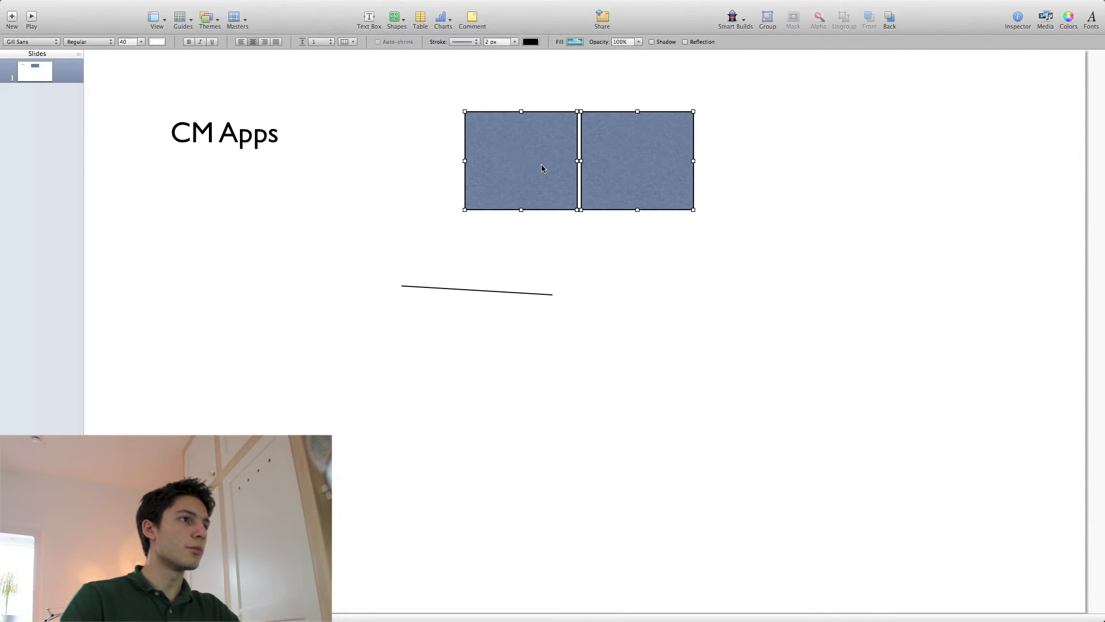
left_click(769, 19)
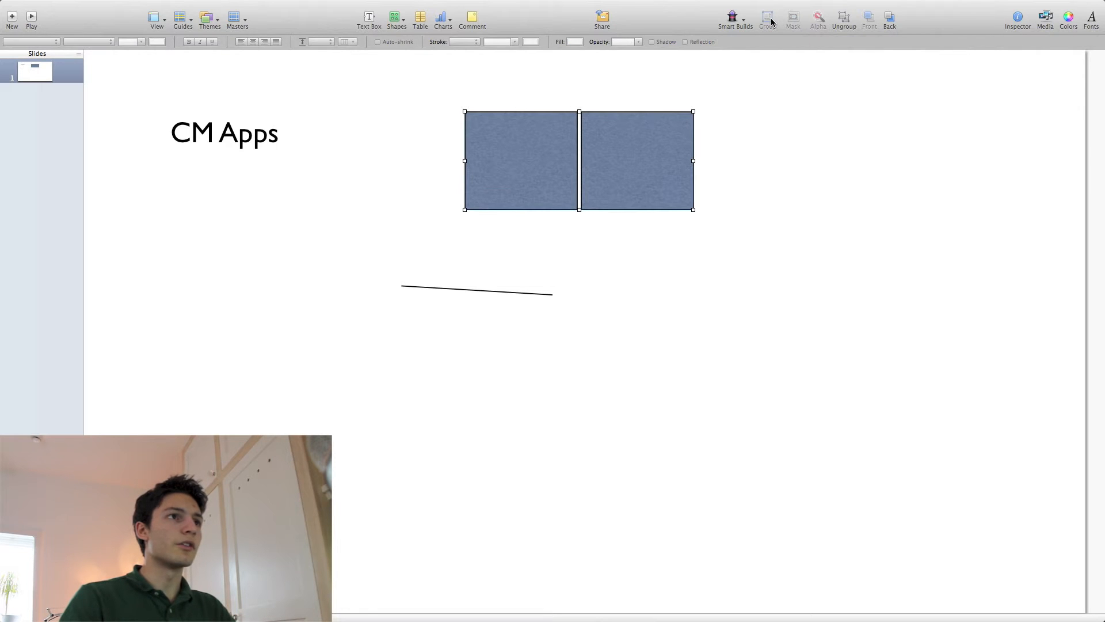
Step: Move the grouped rectangles together to the right and slightly down on the slide
left_click_drag(666, 146, 712, 175)
left_click(835, 236)
right_click(771, 171)
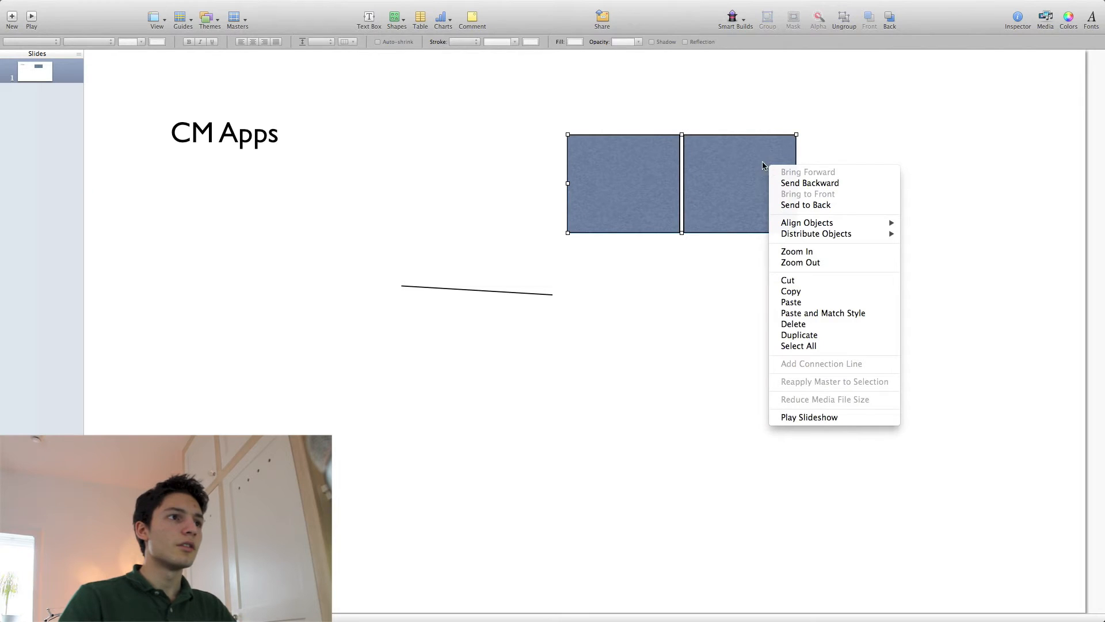
left_click(733, 191)
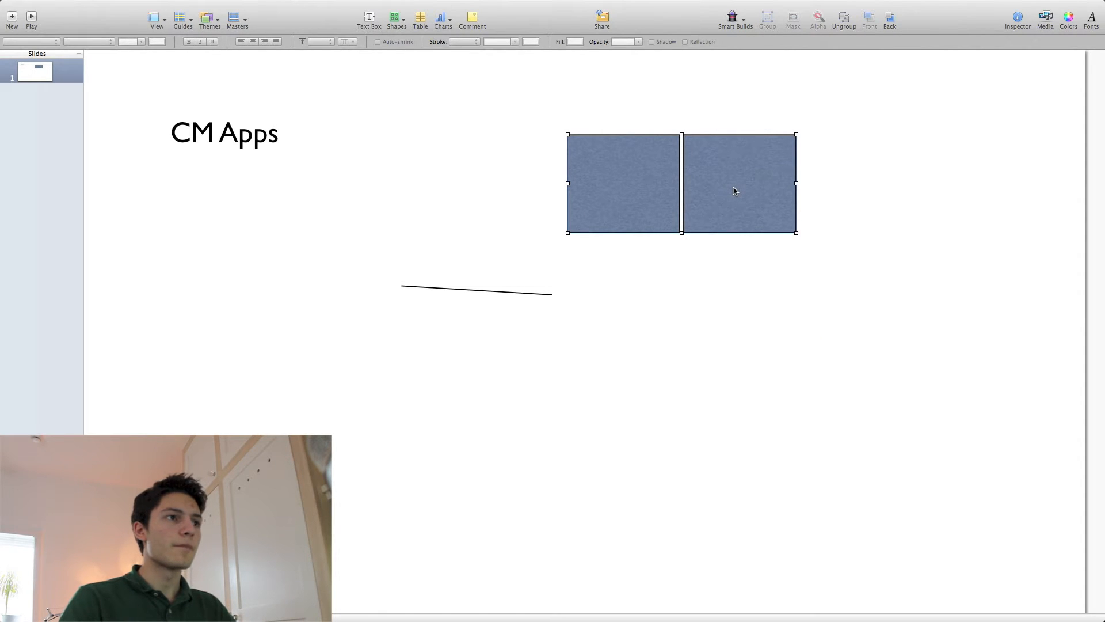
Step: Undo the moves of the rectangle group and the grouping itself
key("super+z")
left_click_drag(740, 199, 602, 165)
key("super+z")
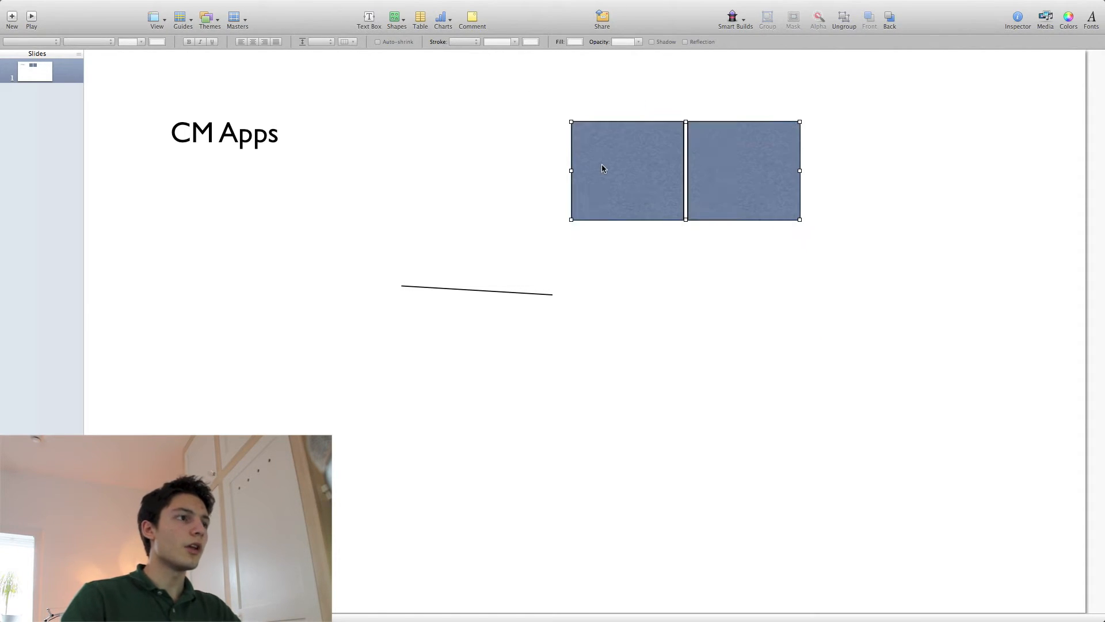
key("super+z")
key("super+z")
mouse_move(676, 184)
left_mouse_down()
mouse_move(683, 177)
mouse_move(659, 169)
mouse_move(669, 183)
left_mouse_up()
left_click(702, 183)
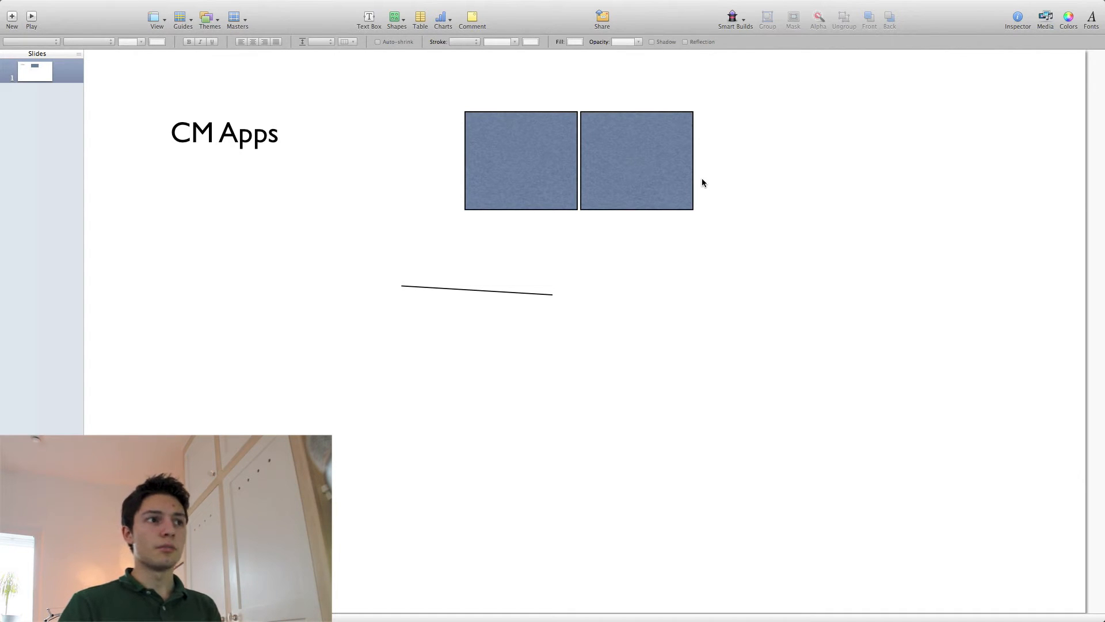
Step: Select both blue rectangles together by enclosing them in a selection area
left_click_drag(748, 164, 515, 164)
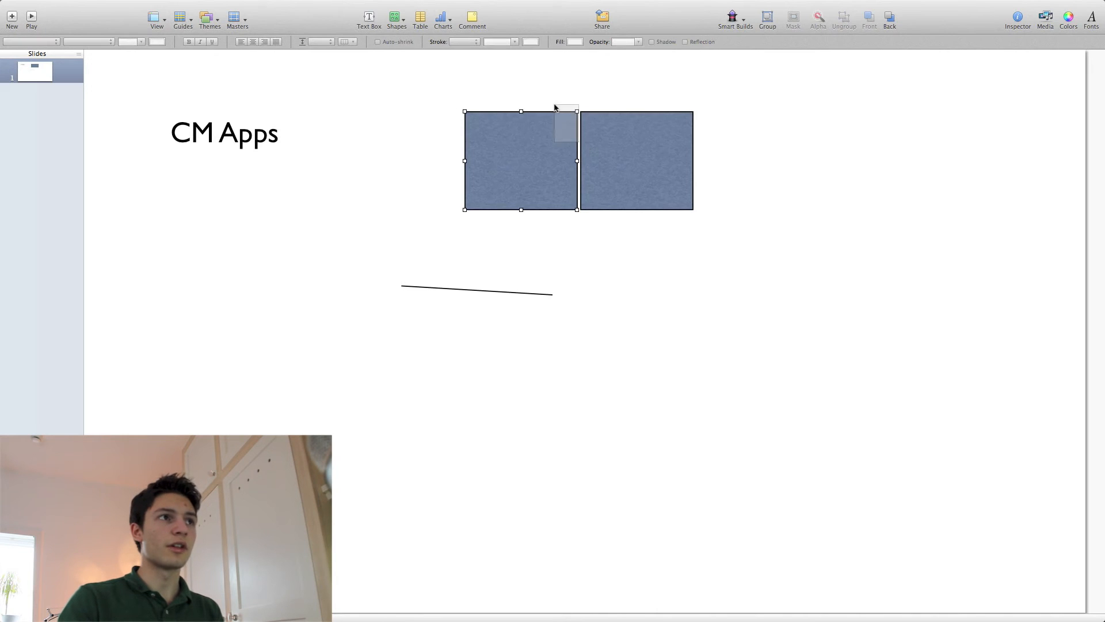
left_click_drag(382, 109, 799, 201)
left_click_drag(682, 170, 604, 167)
Step: Delete both blue rectangles and the straight line from the slide
left_click(743, 173)
key("Delete")
left_click(510, 168)
key("Delete")
left_click(469, 289)
key("Delete")
Step: Shift the CM Apps text to the right and insert a small square shape in the slide's upper middle area
left_click_drag(237, 124, 348, 145)
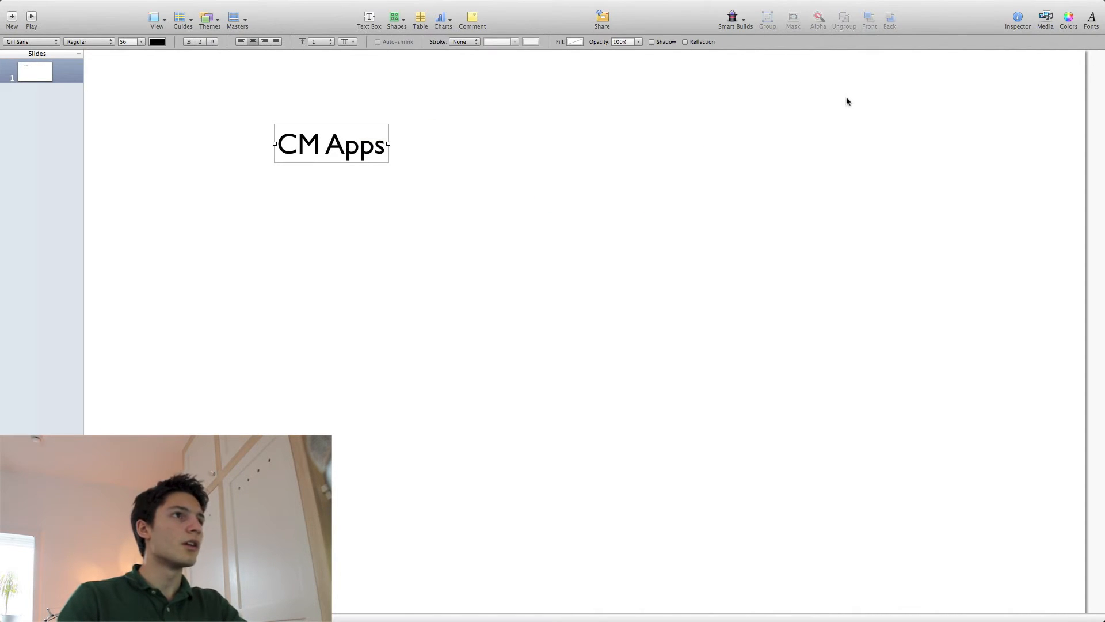
left_click(396, 19)
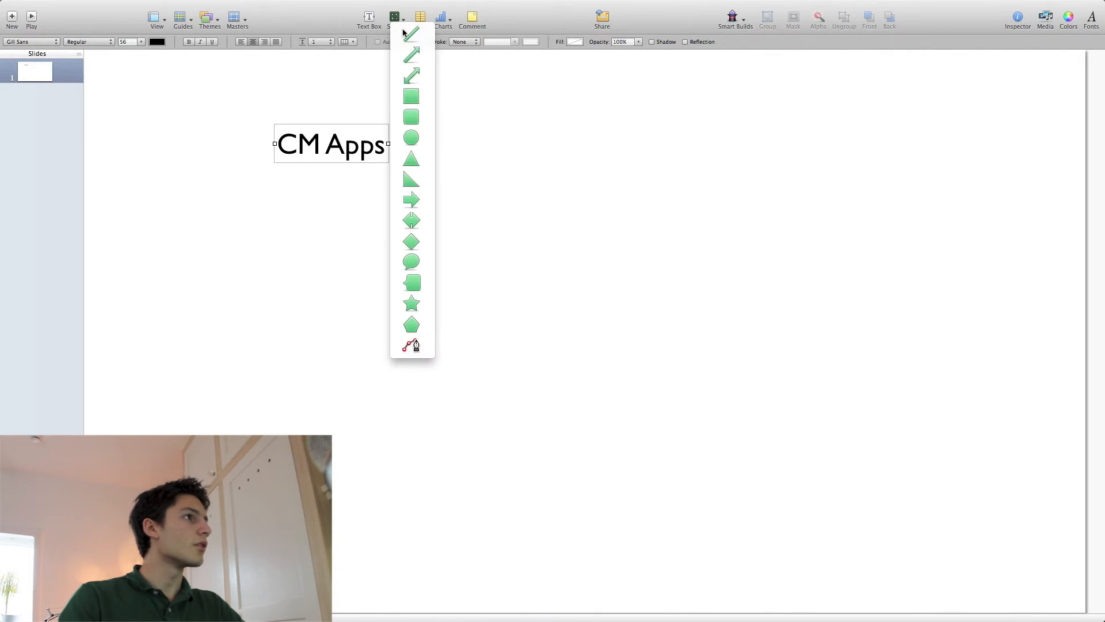
left_click(430, 99)
left_click_drag(599, 334, 593, 243)
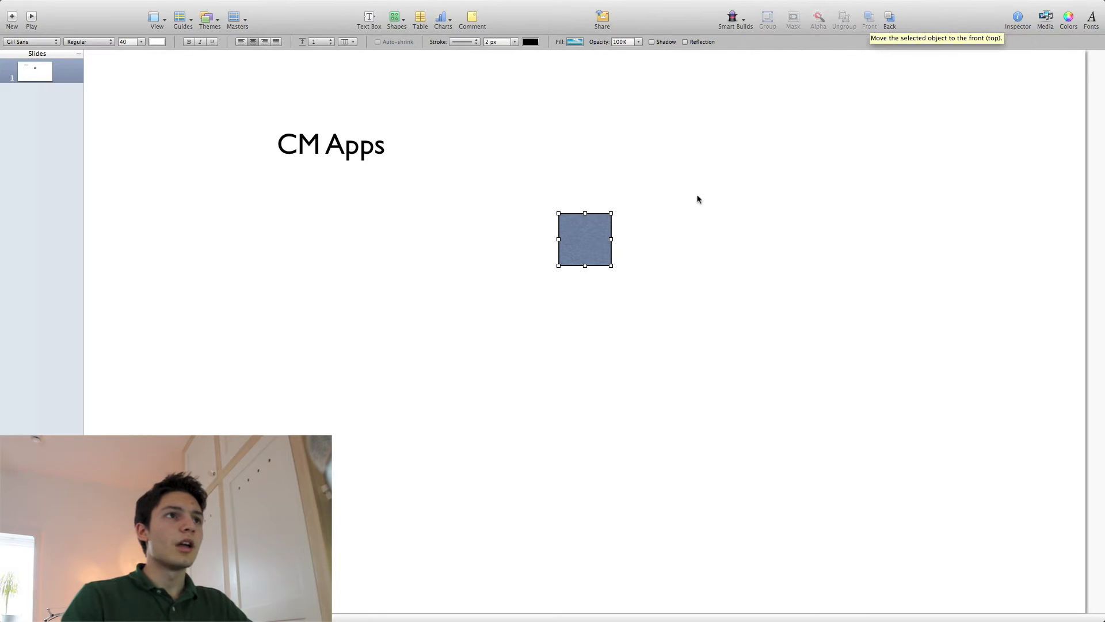
Step: Duplicate the small square three times and arrange the copies so all four squares overlap
key("super+d")
key("super+d")
key("super+d")
left_click_drag(627, 255, 607, 284)
left_click_drag(591, 238, 622, 224)
Step: Bring the leftmost square to the front of the stack and send it to the back again
left_click(638, 255)
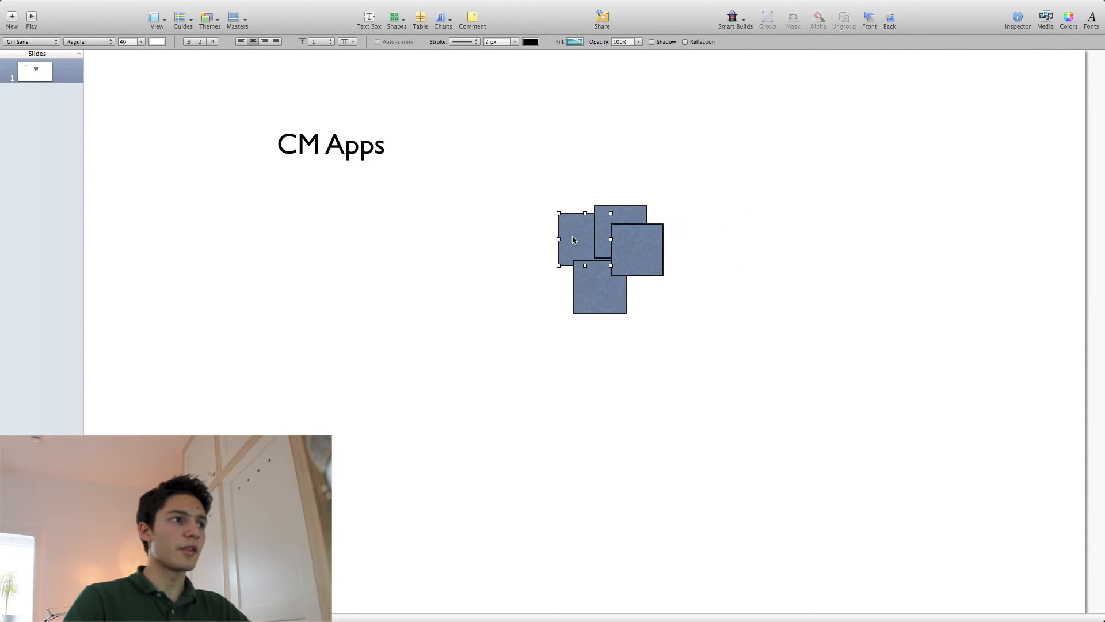
left_click(873, 21)
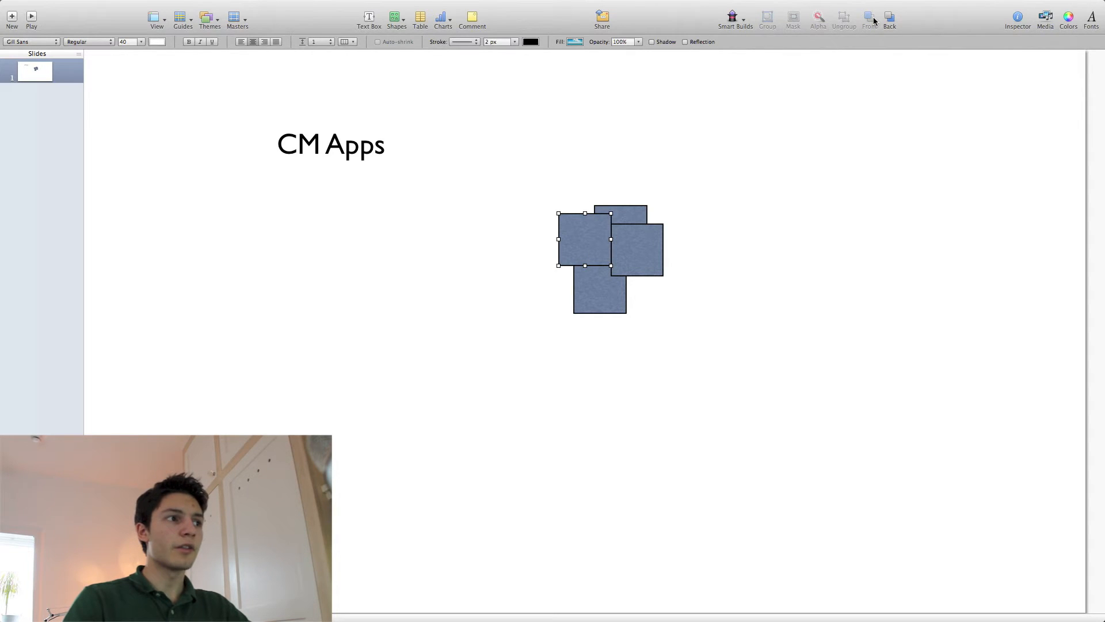
left_click(895, 21)
Step: Bring the uppermost square to the front of the overlapping squares
left_click(638, 219)
left_click(869, 21)
left_click(640, 280)
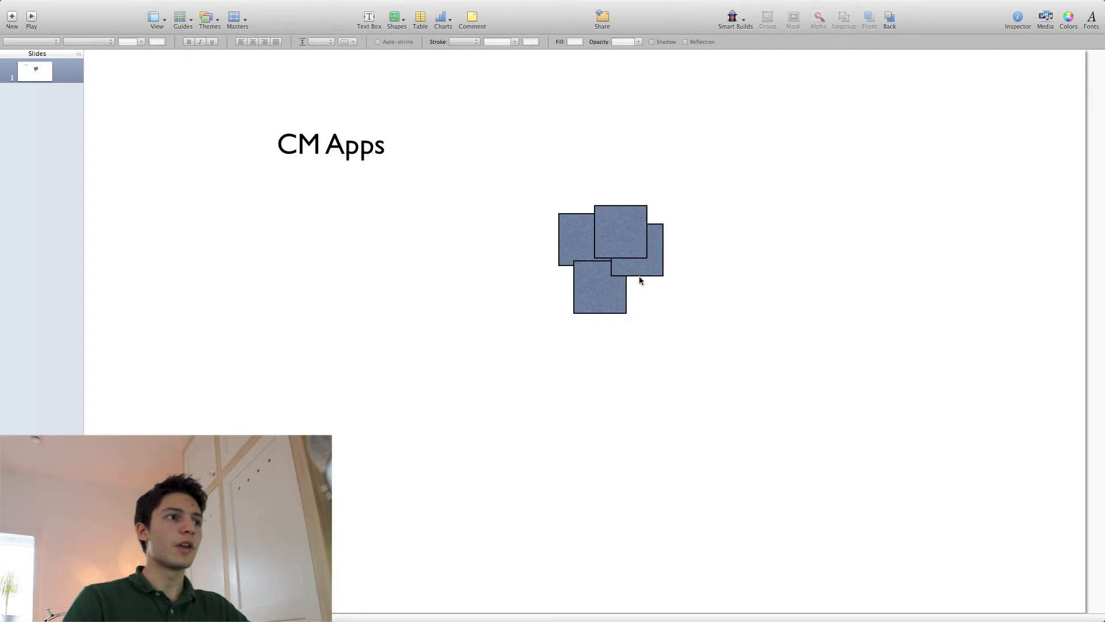
Step: Send the rightmost square to the back and bring it to the front of the stack again
left_click(659, 247)
left_click(889, 20)
left_click(873, 21)
left_click(689, 269)
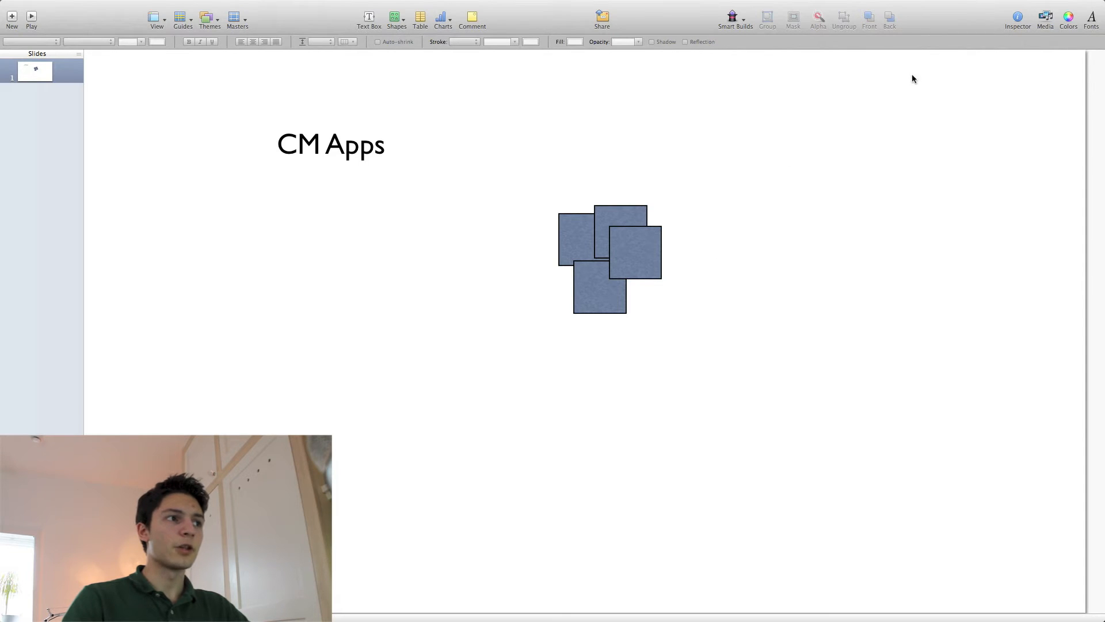
Step: Open the Fonts window for the rightmost square, place it beside the squares and resize its font preview area
left_click(631, 259)
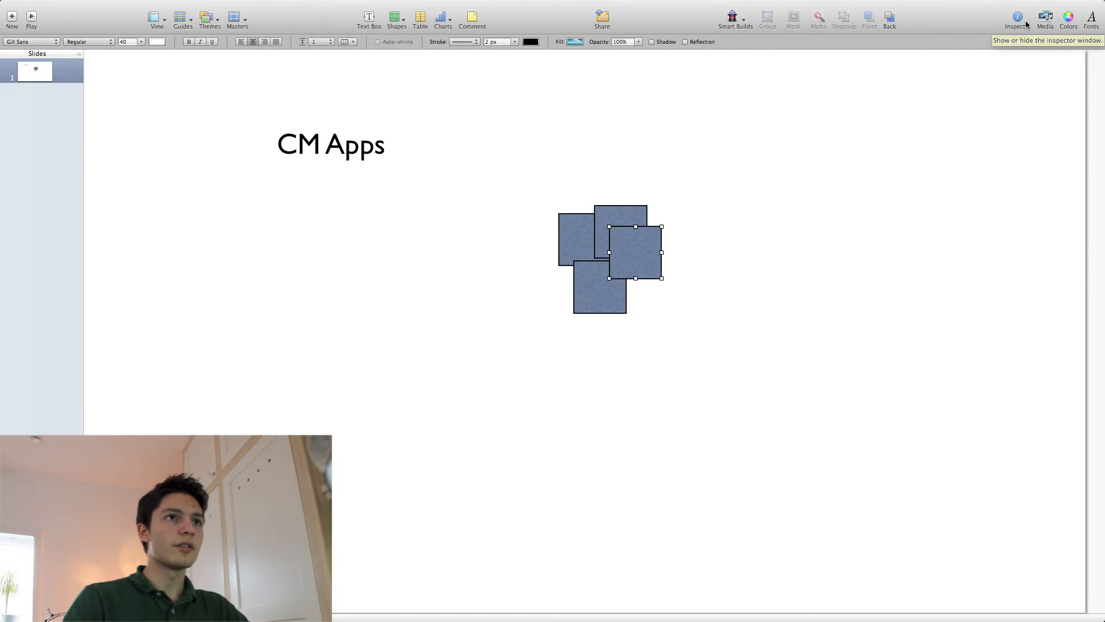
left_click(1088, 22)
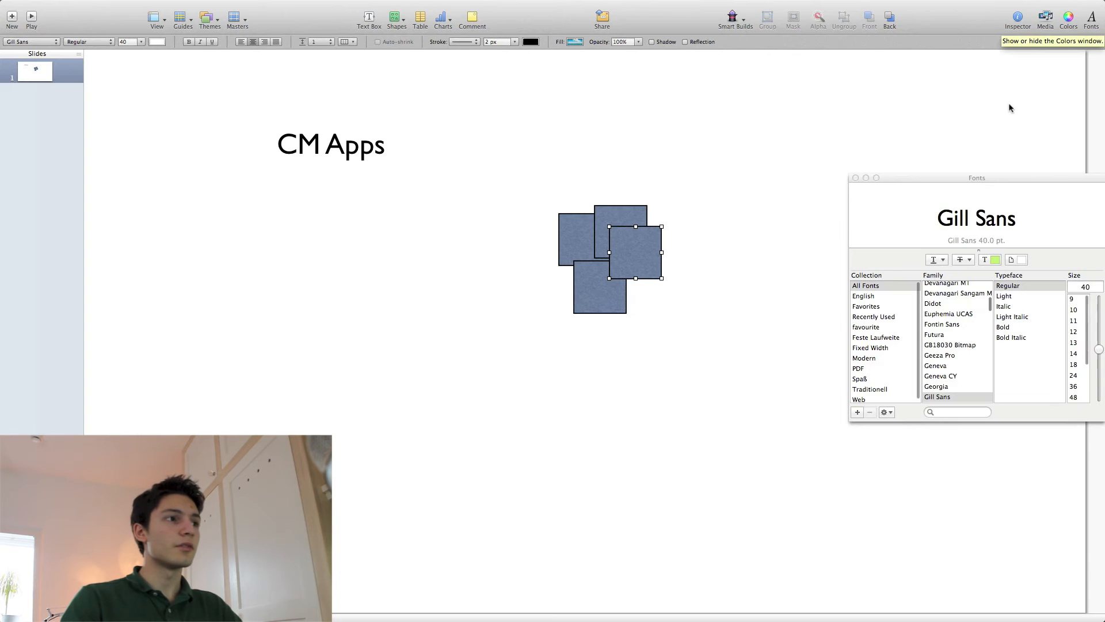
left_click_drag(939, 173, 827, 108)
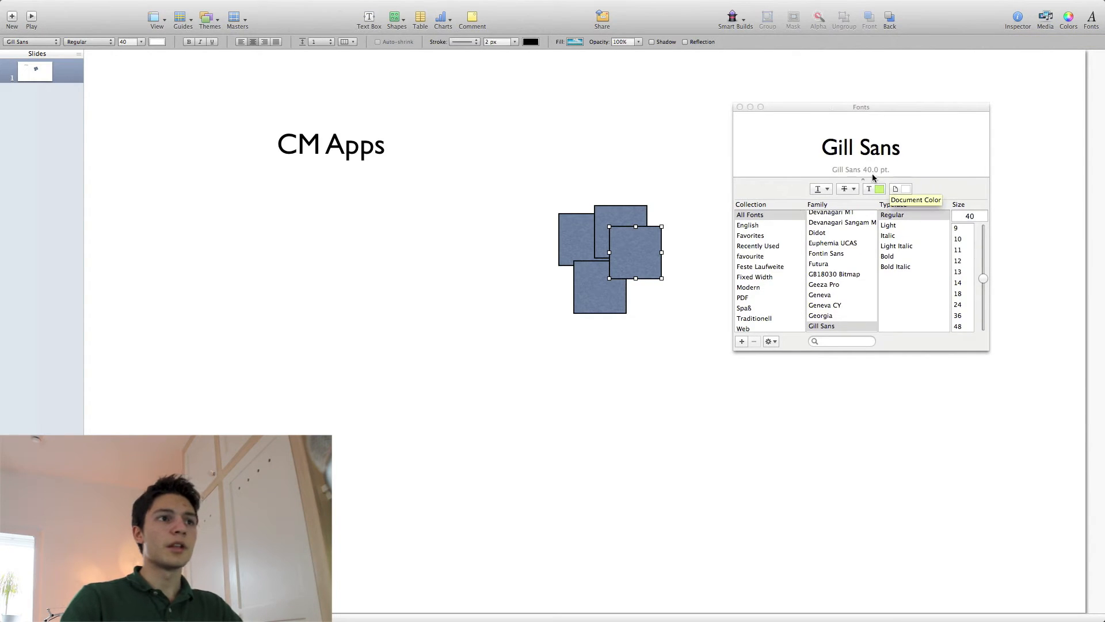
left_click_drag(863, 178, 873, 110)
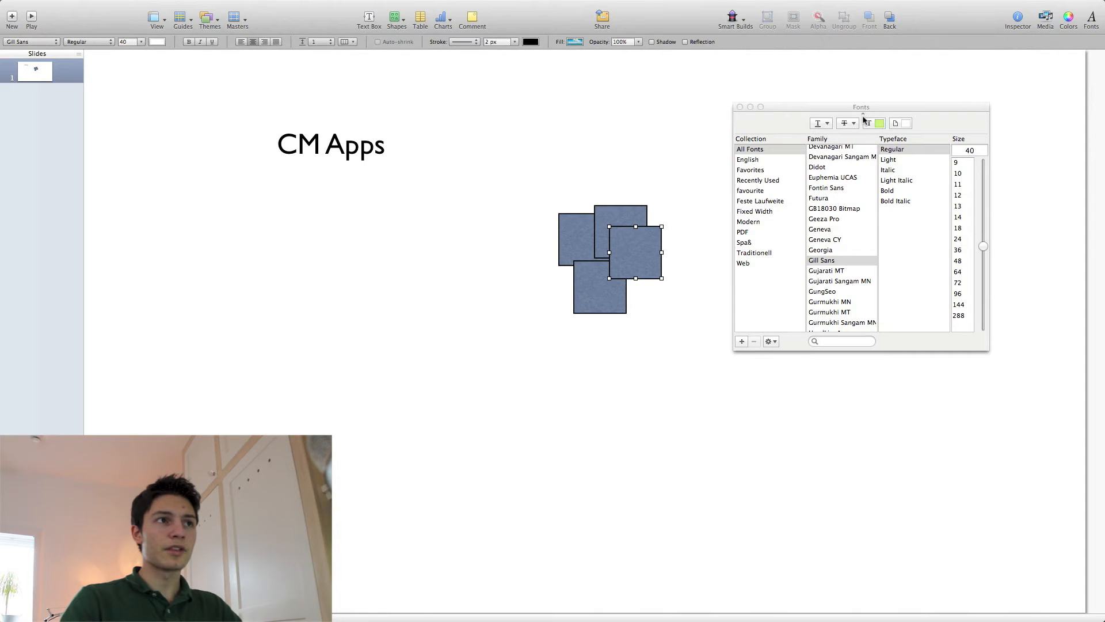
left_click_drag(865, 116, 865, 195)
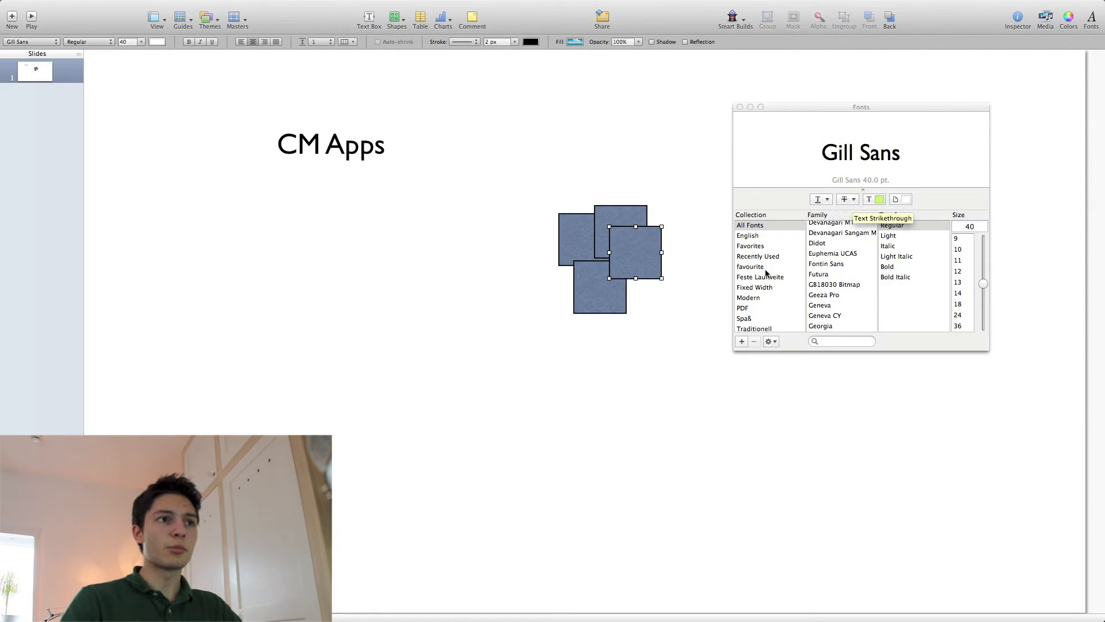
Step: Set the selected square's font to American Typewriter from the "favourite" font collection
scroll(770, 262, "down", 1)
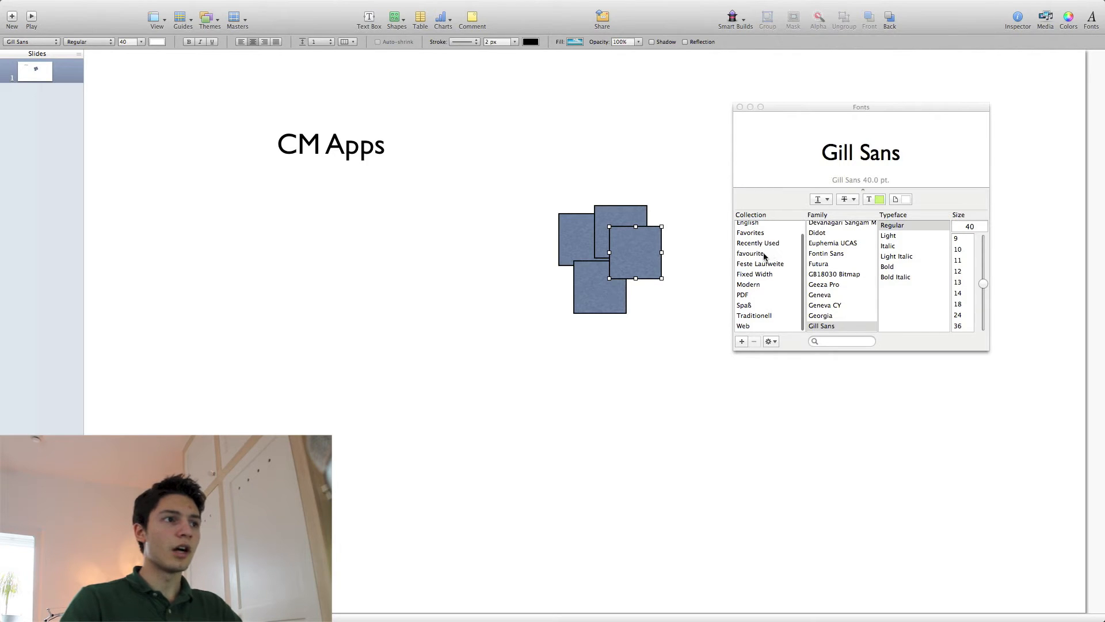
left_click(764, 255)
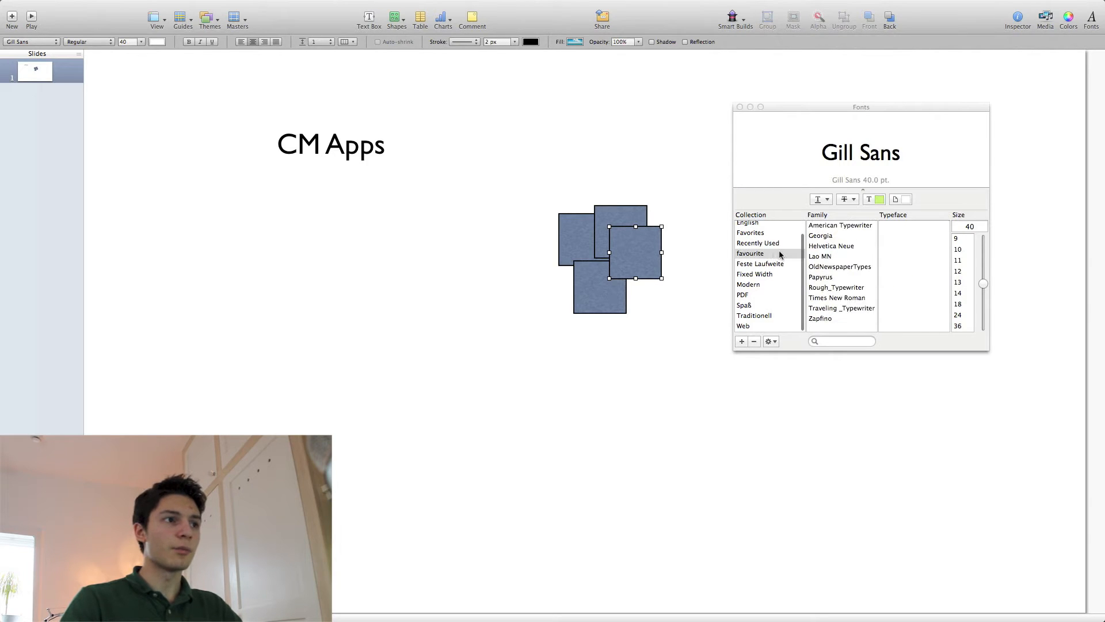
left_click(849, 227)
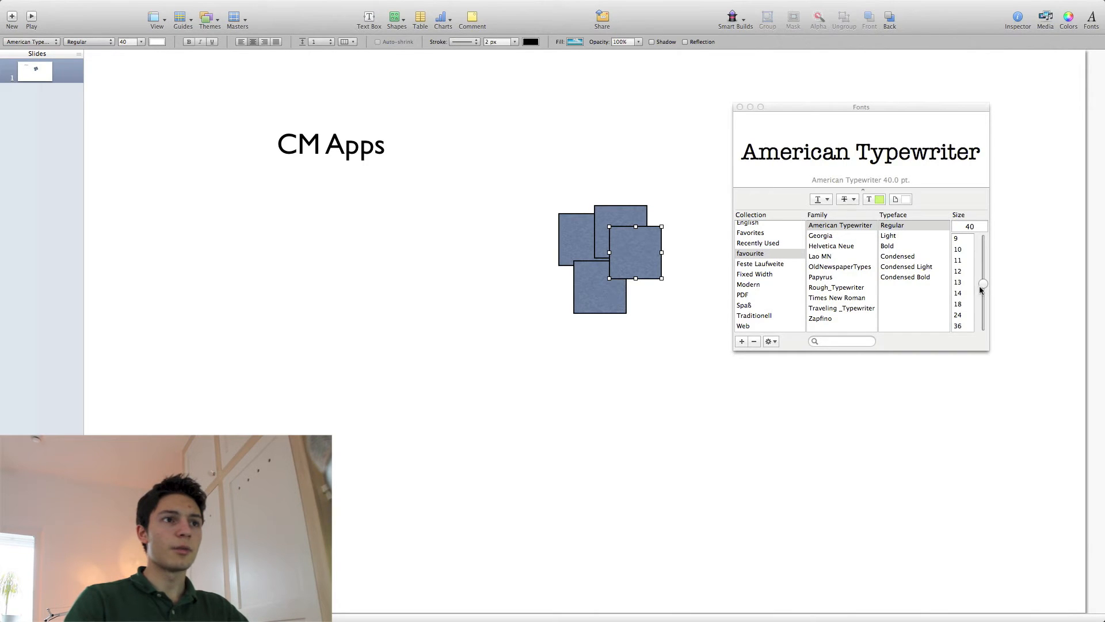
Step: Try font sizes of 72 and 200 pt for the selected square and settle on 47 pt
left_click_drag(977, 284, 983, 229)
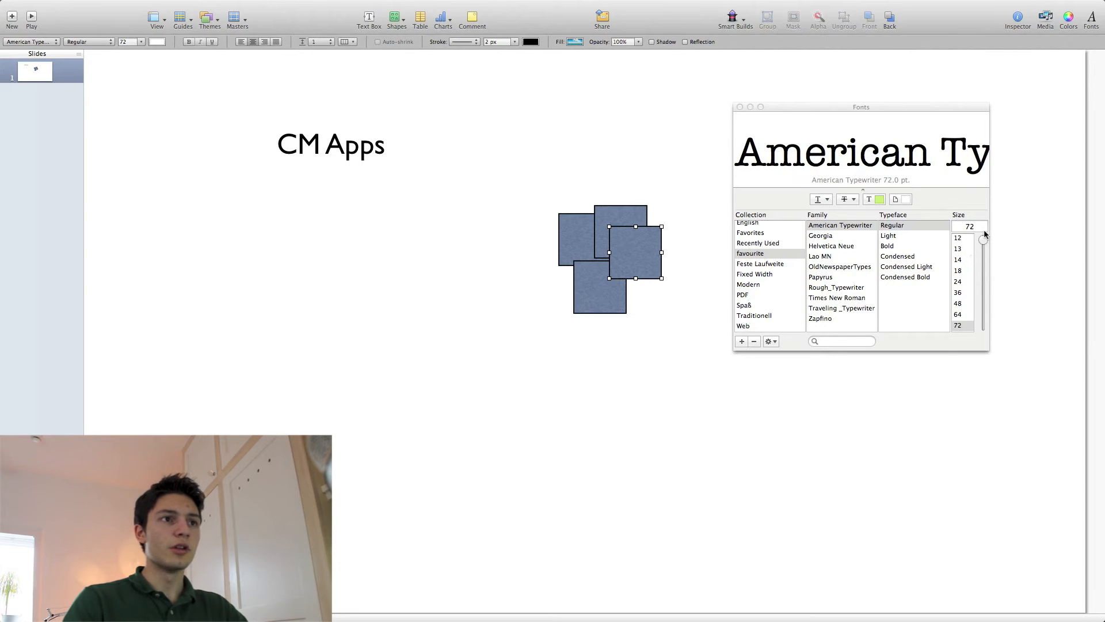
left_click(976, 225)
type("2")
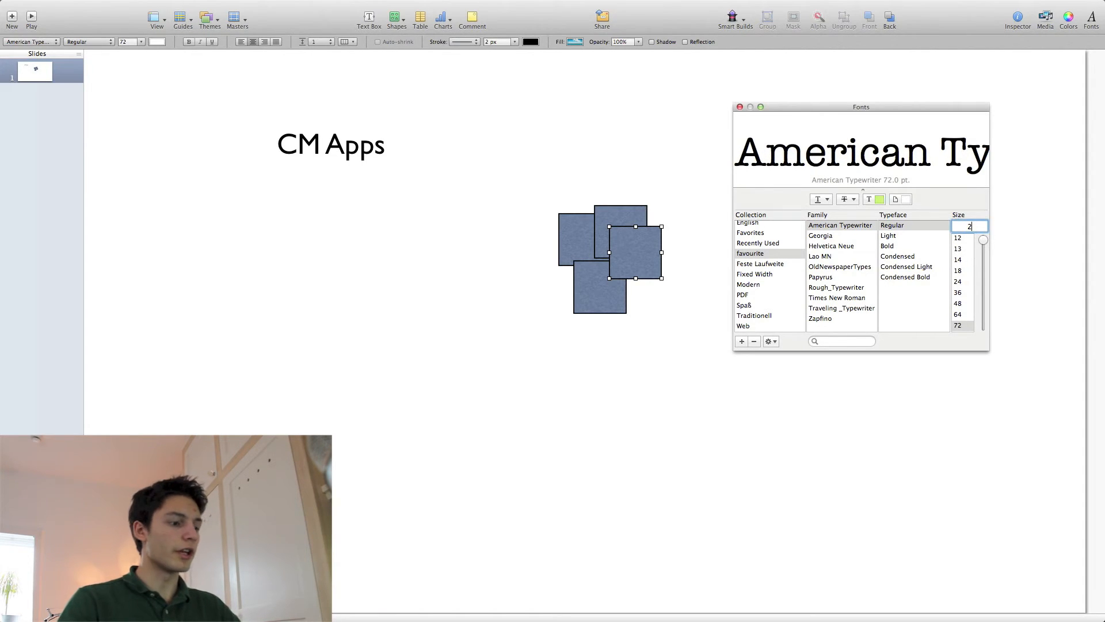
type("00")
key("Return")
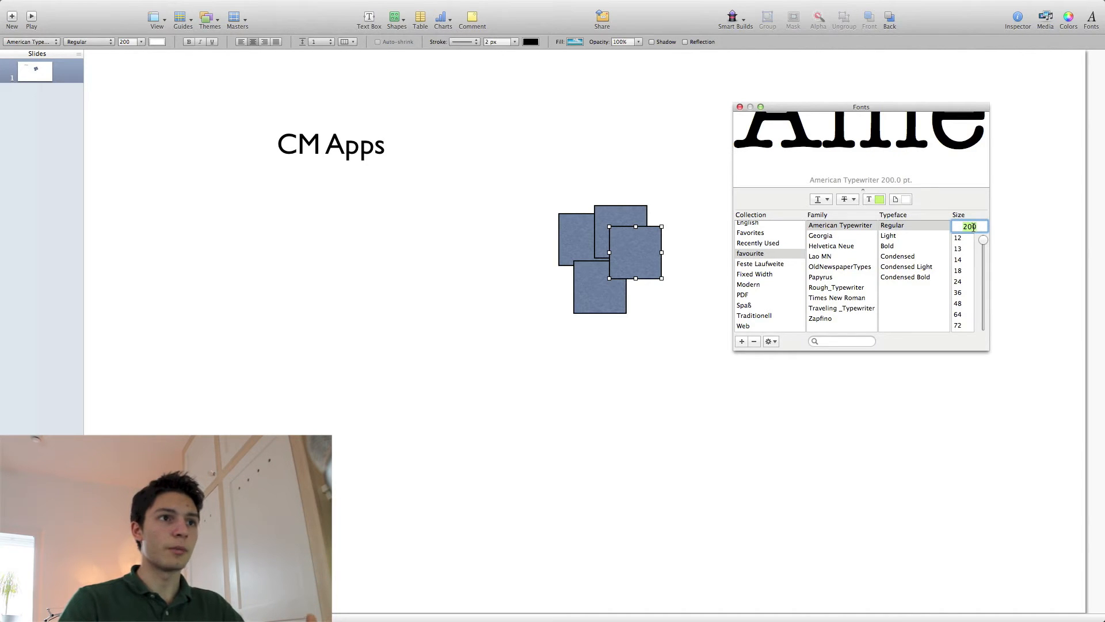
left_click(983, 243)
left_click_drag(983, 243, 982, 274)
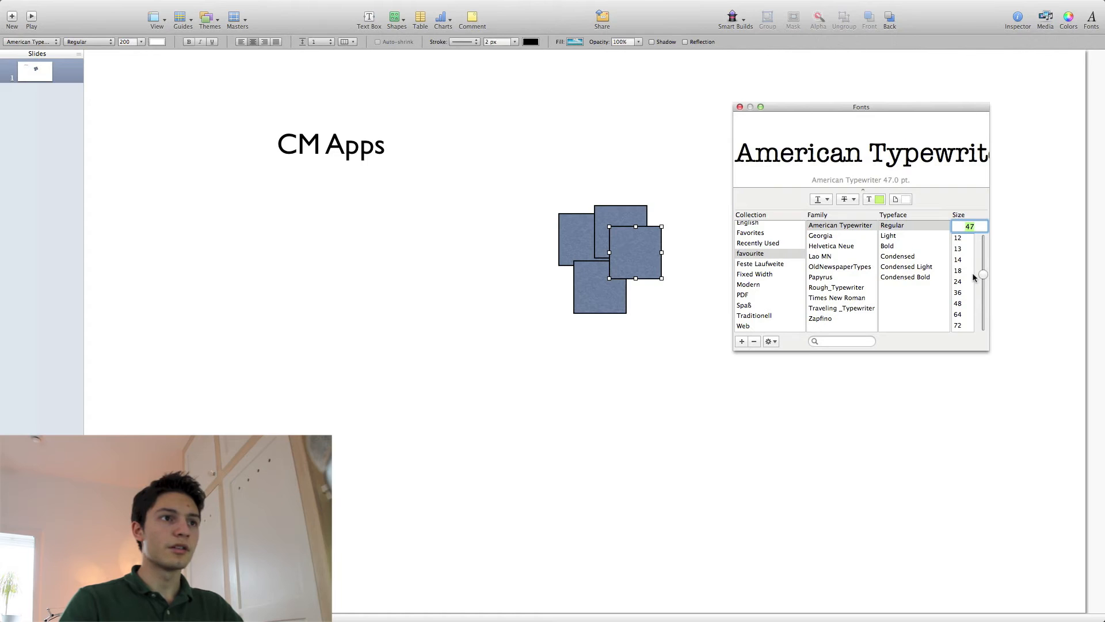
Step: Set the "CM Apps" text to 72 pt and, after trying Georgia, set its font family to American Typewriter
left_click(351, 150)
double_click(351, 150)
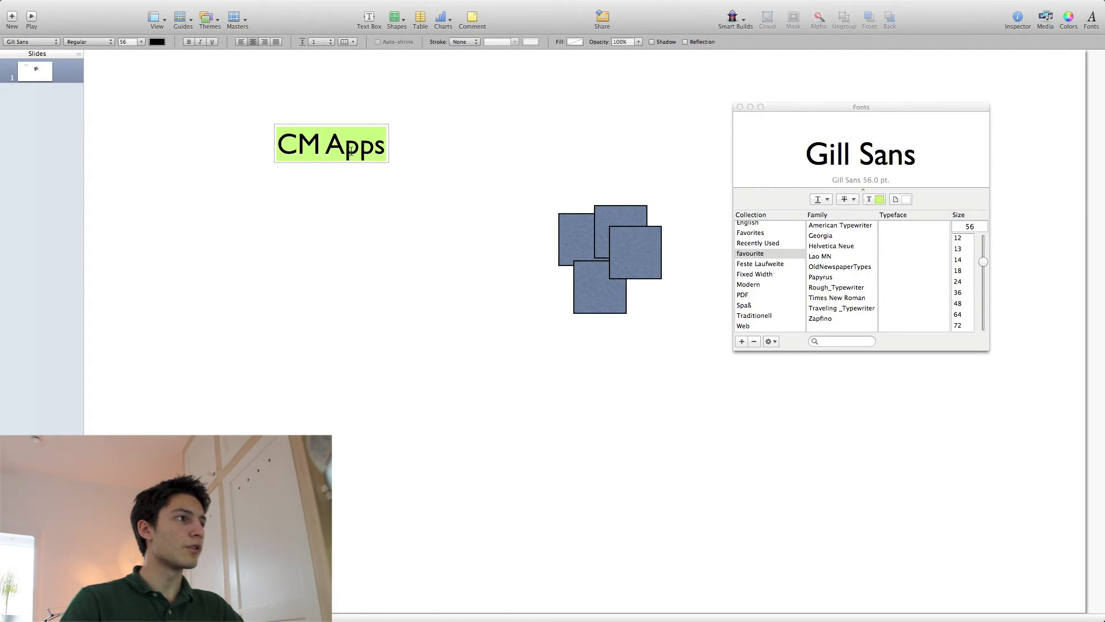
left_click_drag(984, 262, 992, 218)
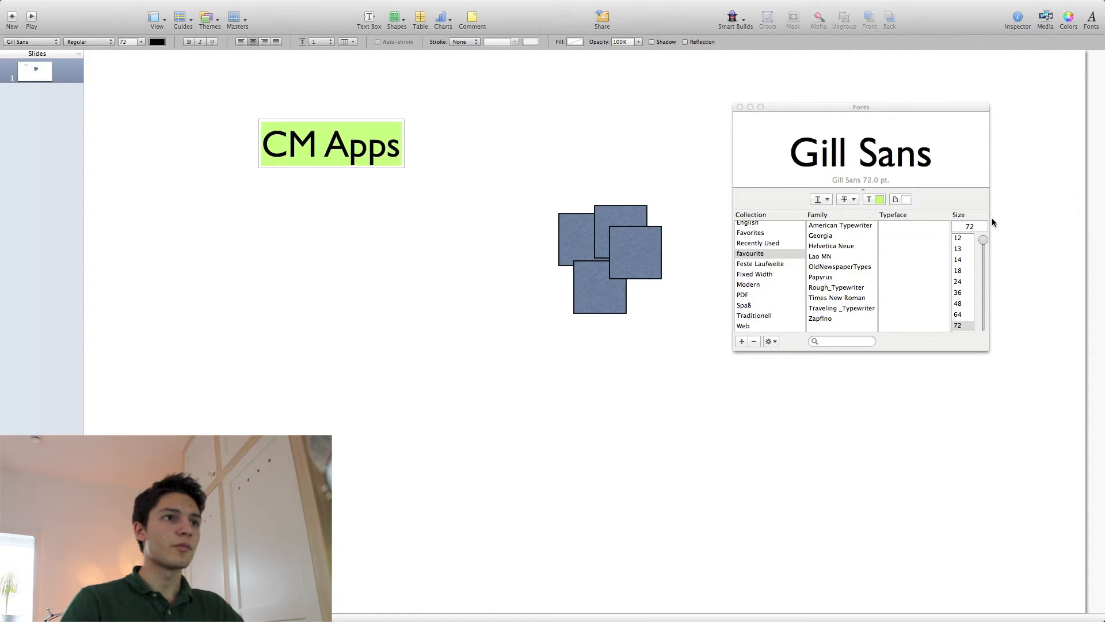
left_click(829, 226)
left_click(821, 236)
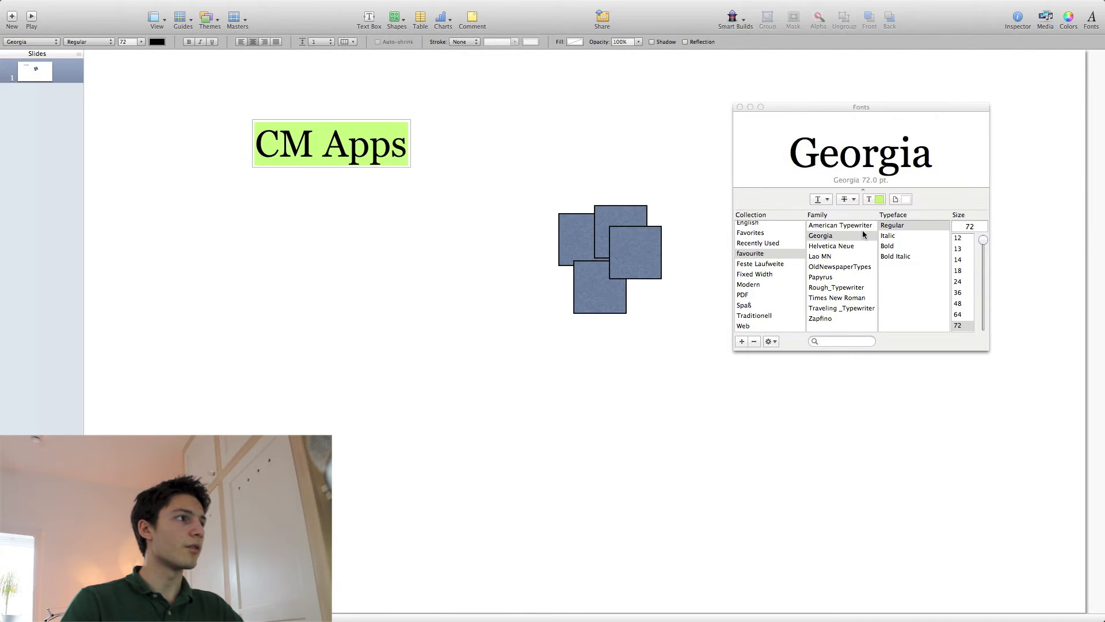
left_click(855, 228)
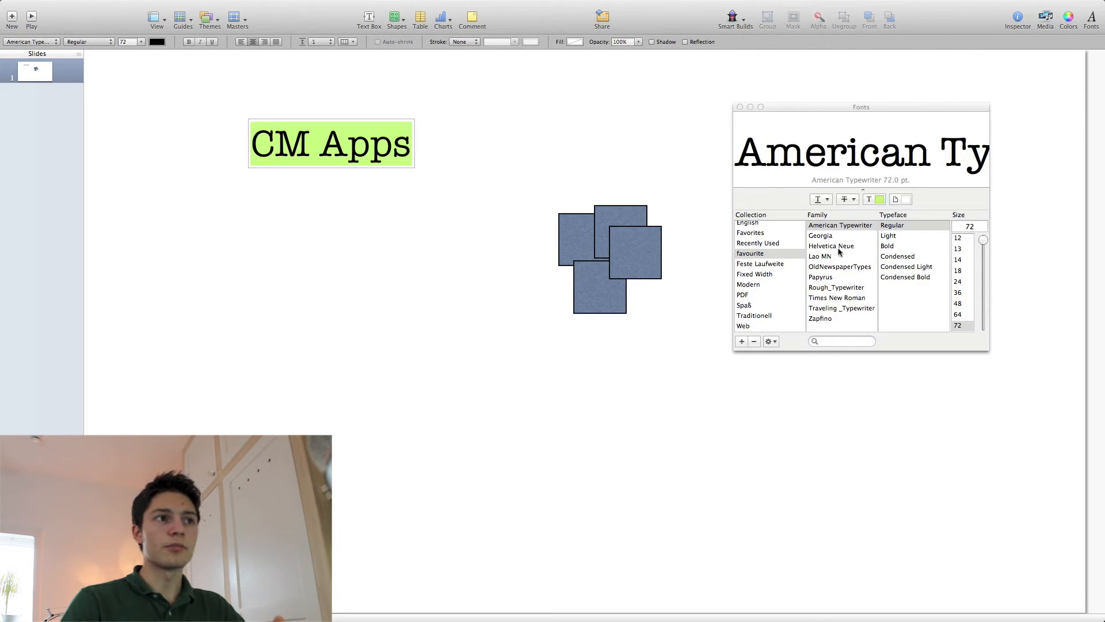
Step: Compare the Light and Bold typefaces of American Typewriter on the "CM Apps" text, ending on Light
left_click(893, 236)
left_click(895, 247)
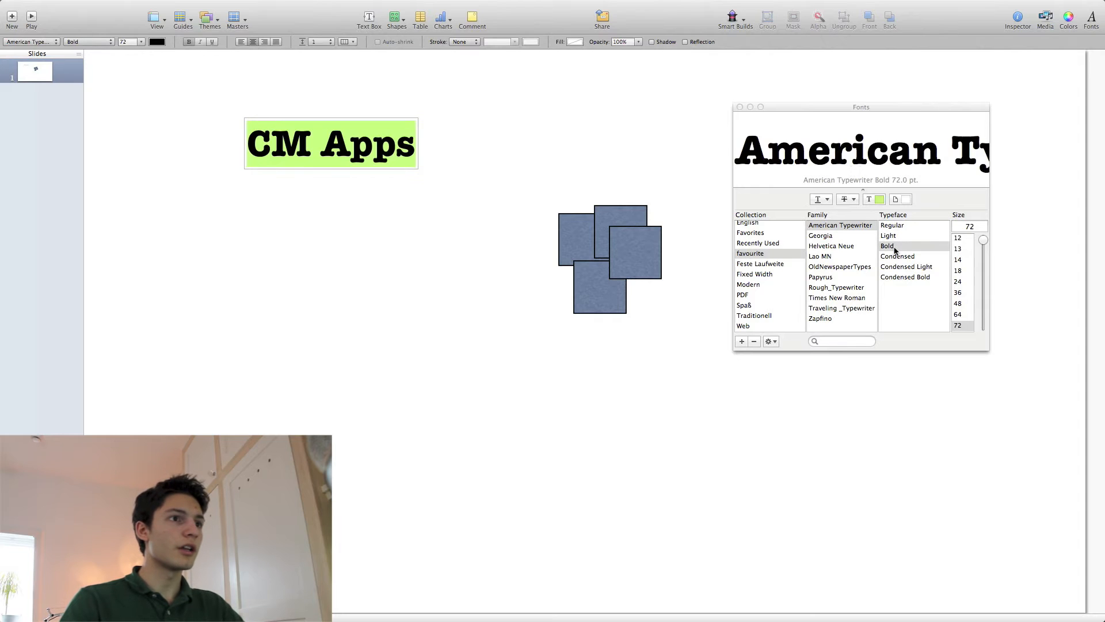
left_click(894, 236)
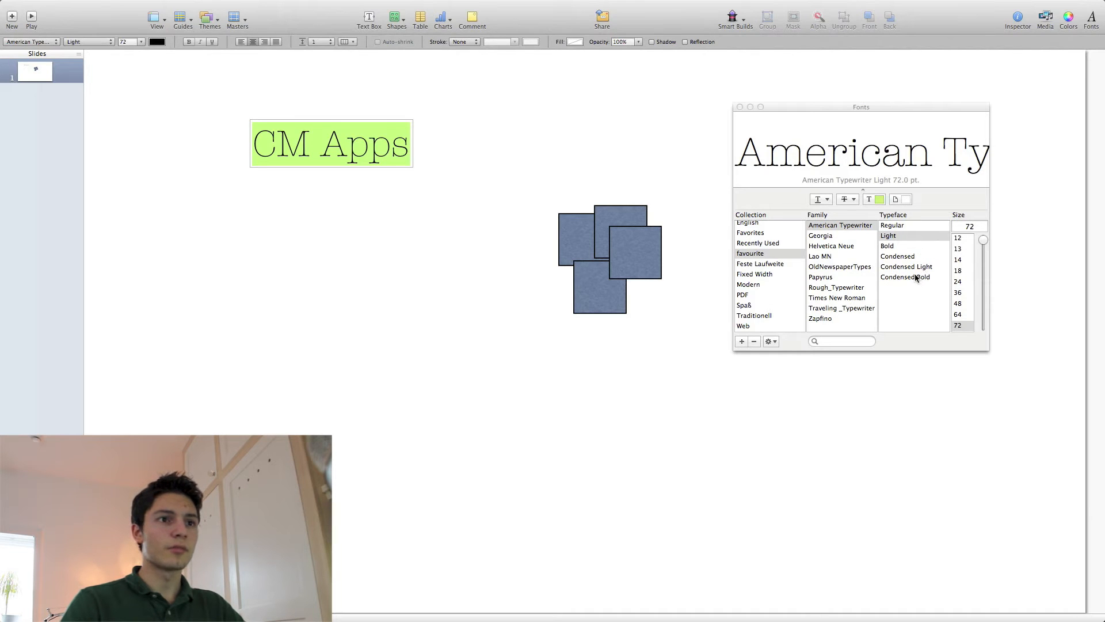
Step: Try Georgia and Helvetica Neue on the "CM Apps" text, and go through Georgia's bold, italic and regular typefaces
left_click(829, 237)
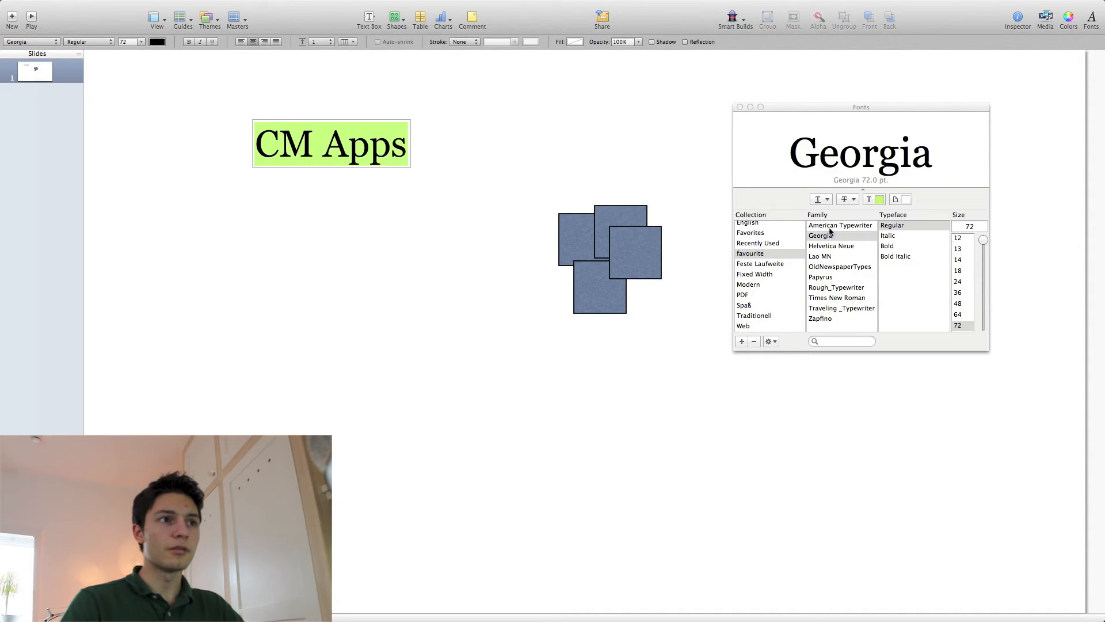
left_click(830, 228)
left_click(830, 246)
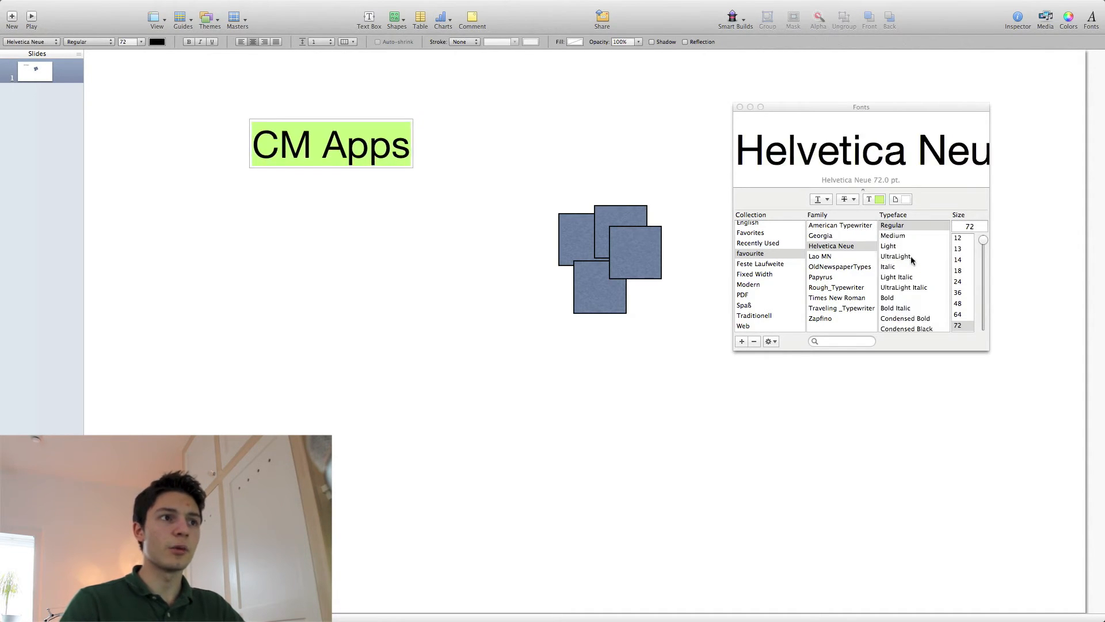
left_click(843, 236)
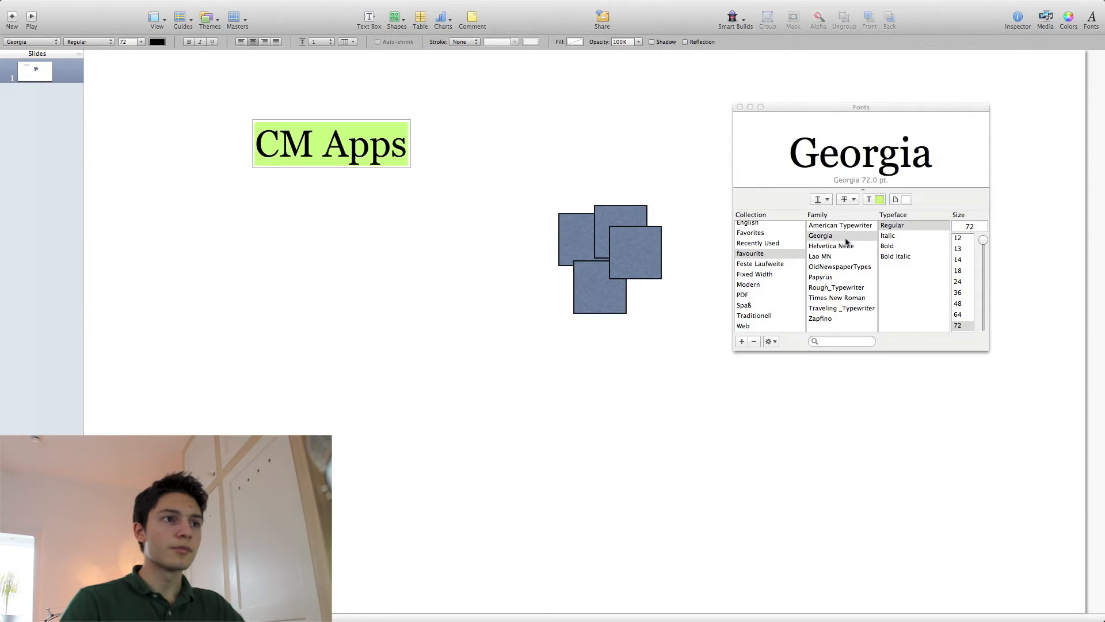
left_click(894, 257)
left_click(887, 246)
left_click(888, 236)
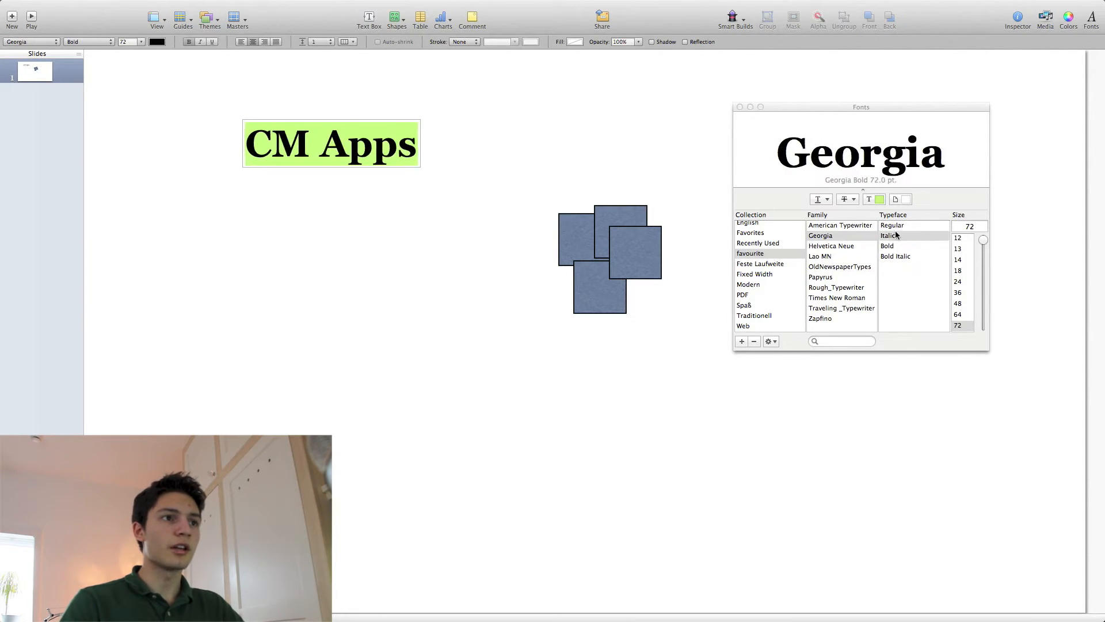
left_click(891, 226)
Step: Set the "CM Apps" text to American Typewriter Condensed after comparing the Condensed Bold, Condensed Light and Light typefaces
left_click(857, 226)
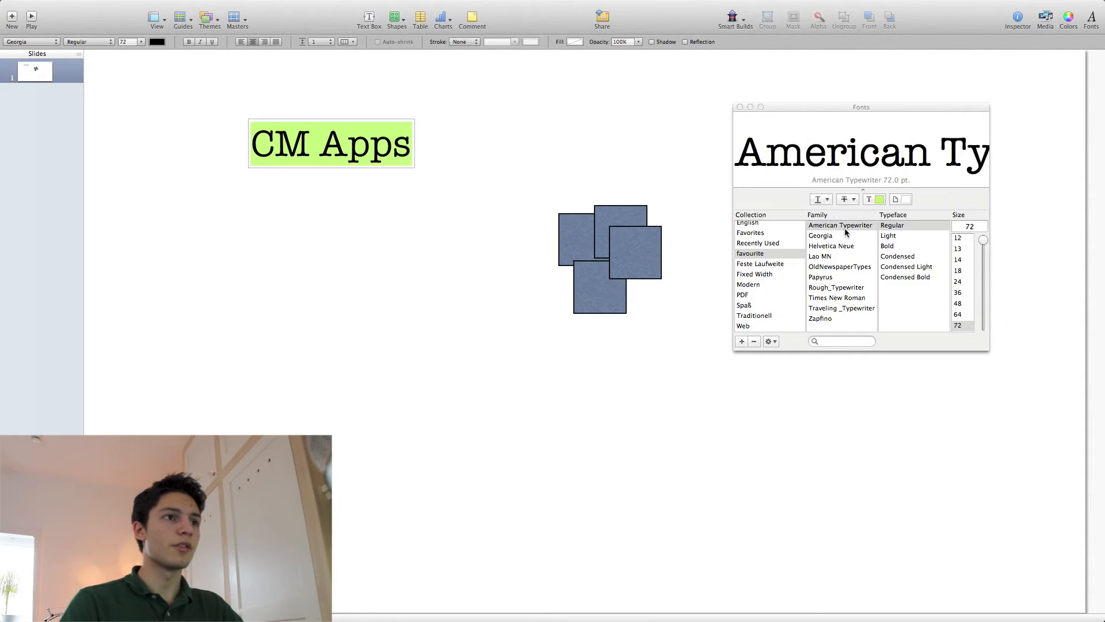
left_click(906, 277)
left_click(909, 267)
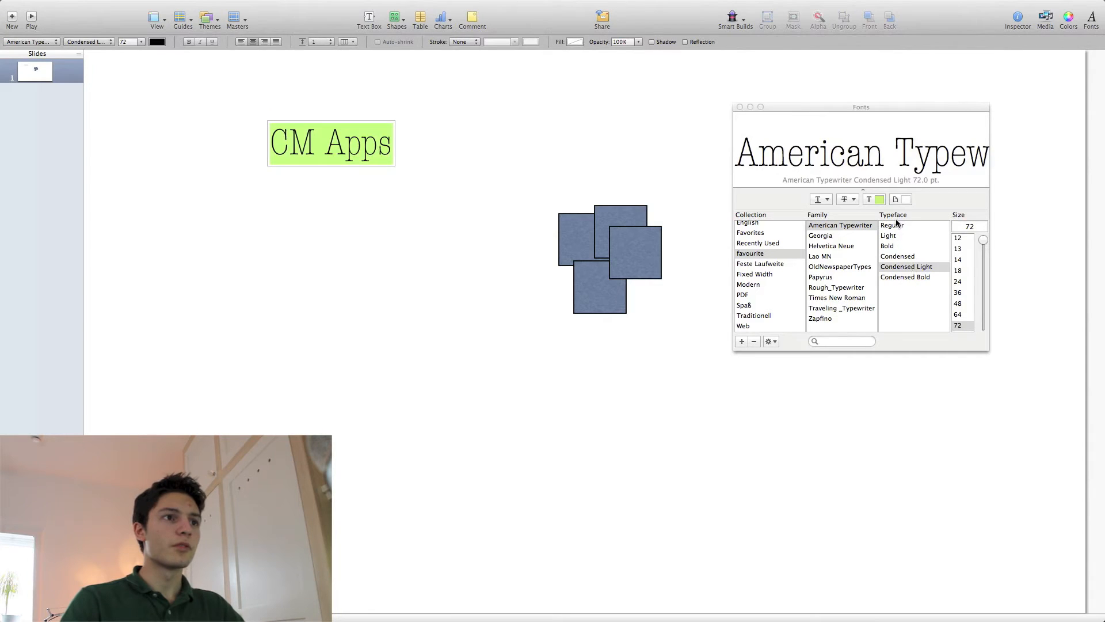
left_click(889, 236)
left_click(890, 257)
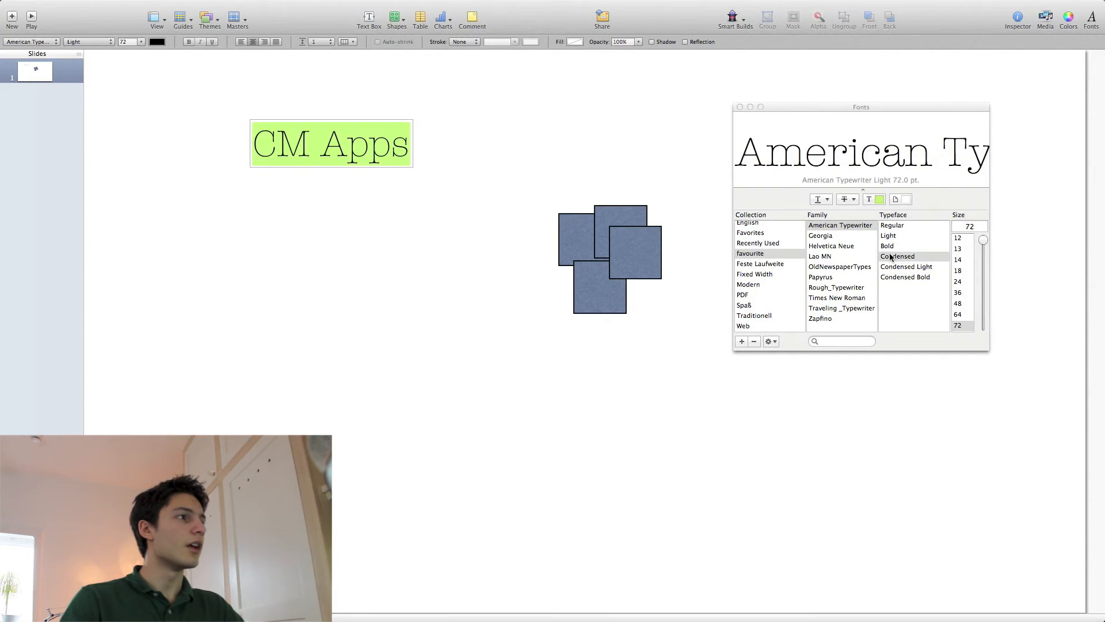
left_click(893, 279)
left_click(906, 265)
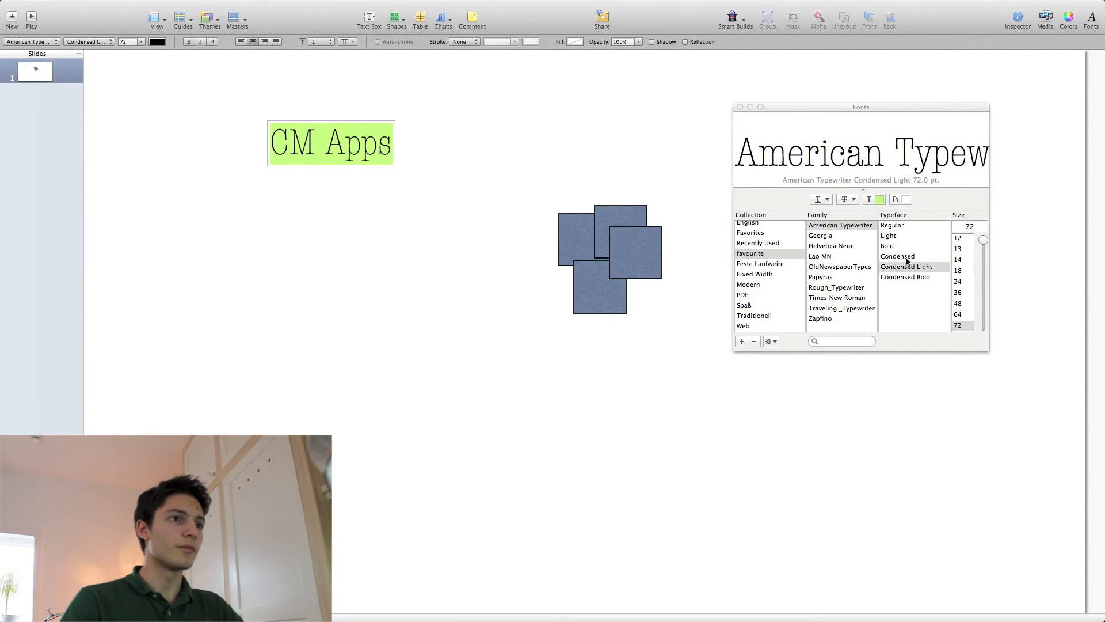
left_click(907, 258)
Step: Give the "CM Apps" text a double underline and set the underline back to None
left_click(827, 201)
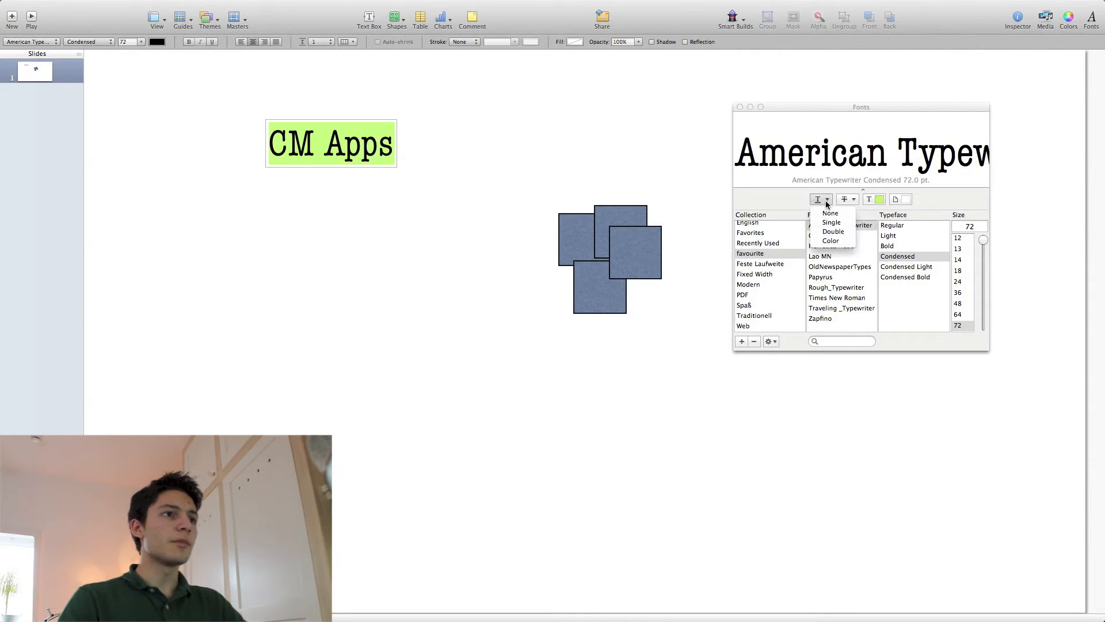
left_click(832, 231)
left_click(563, 184)
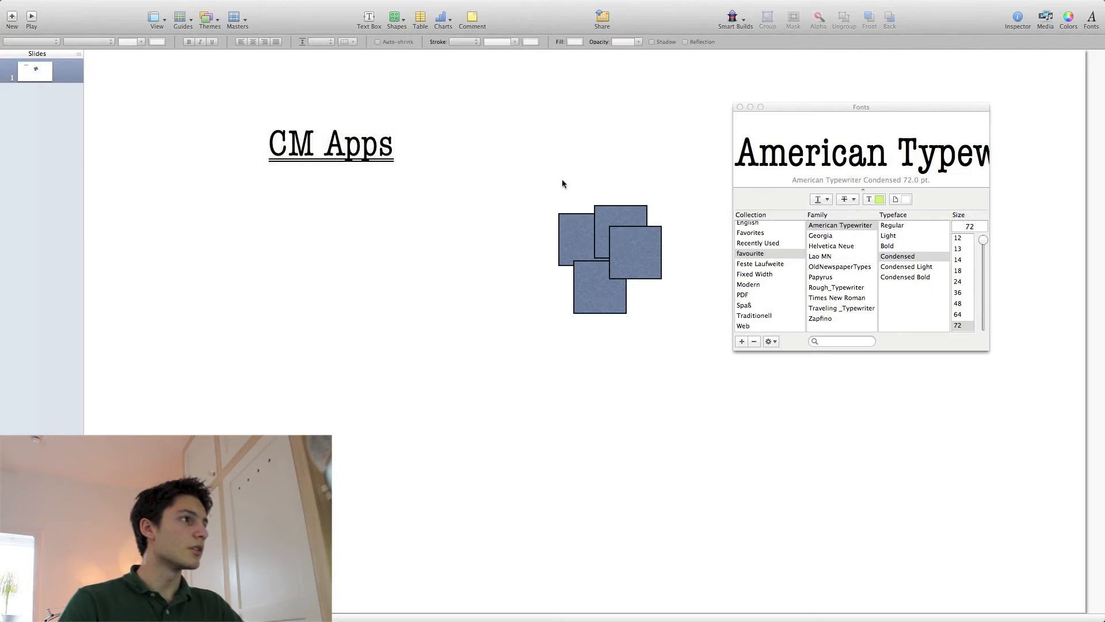
left_click(396, 164)
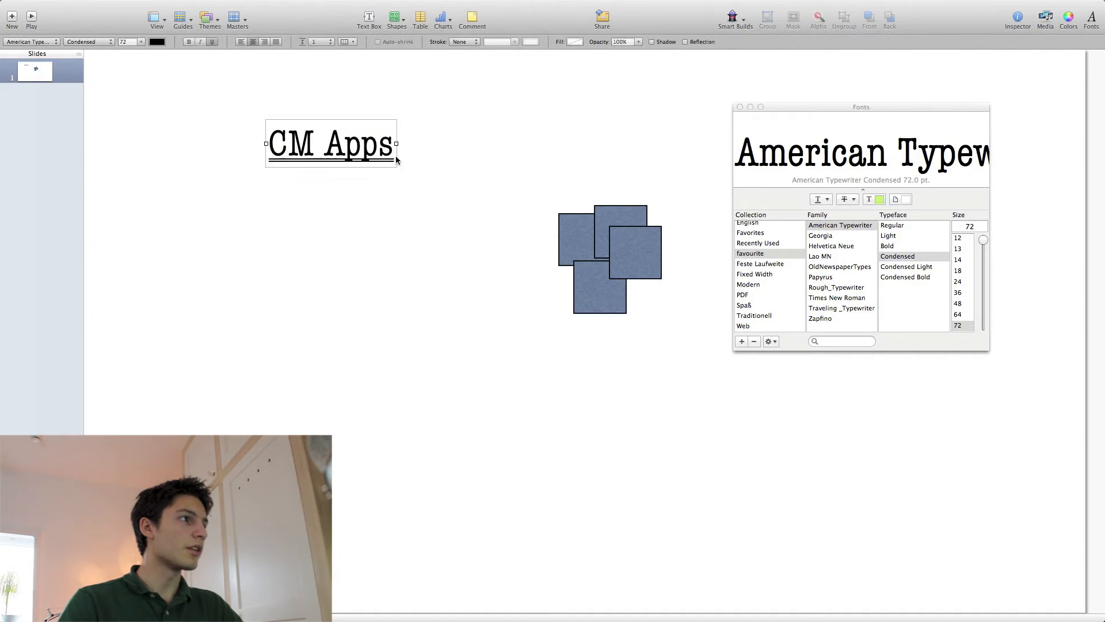
left_click(831, 200)
left_click(830, 213)
Step: Apply a single strikethrough to the "CM Apps" text and move its text box closer to the squares
left_click(846, 199)
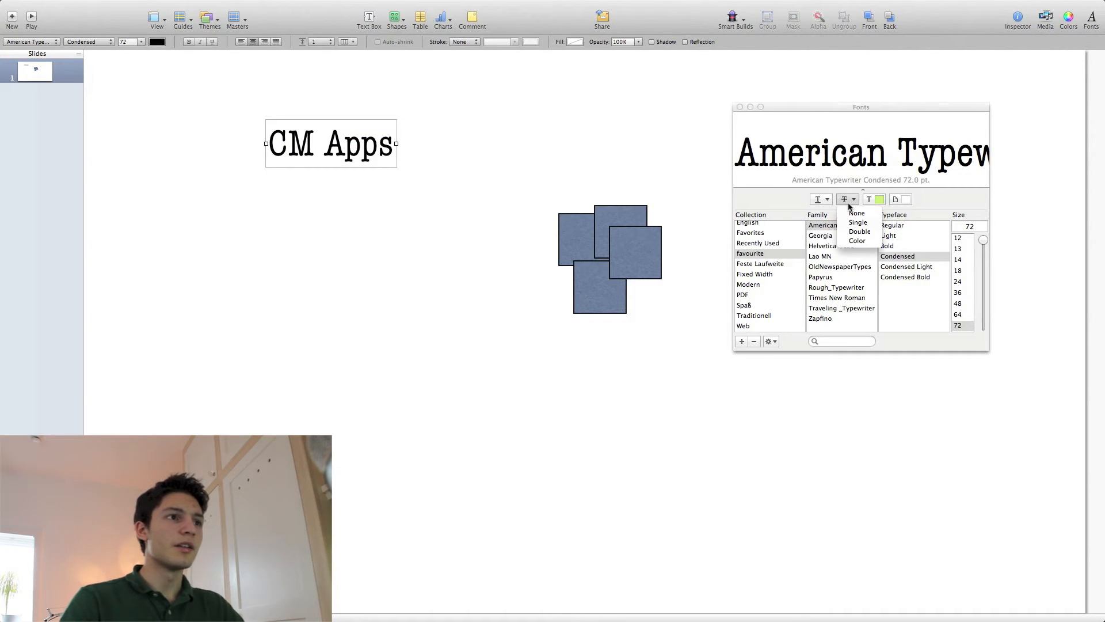
left_click(858, 223)
left_click(476, 188)
left_click_drag(374, 160, 514, 193)
Step: Replace the struck-through "CM Apps" text with the price "0.99$"
double_click(490, 182)
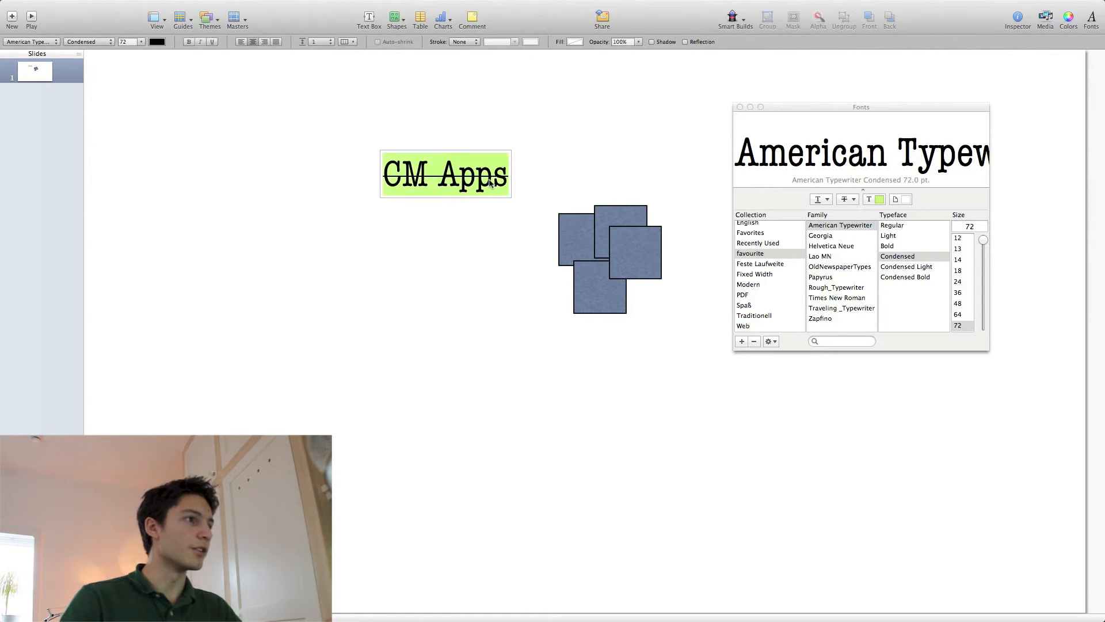
type("0.99")
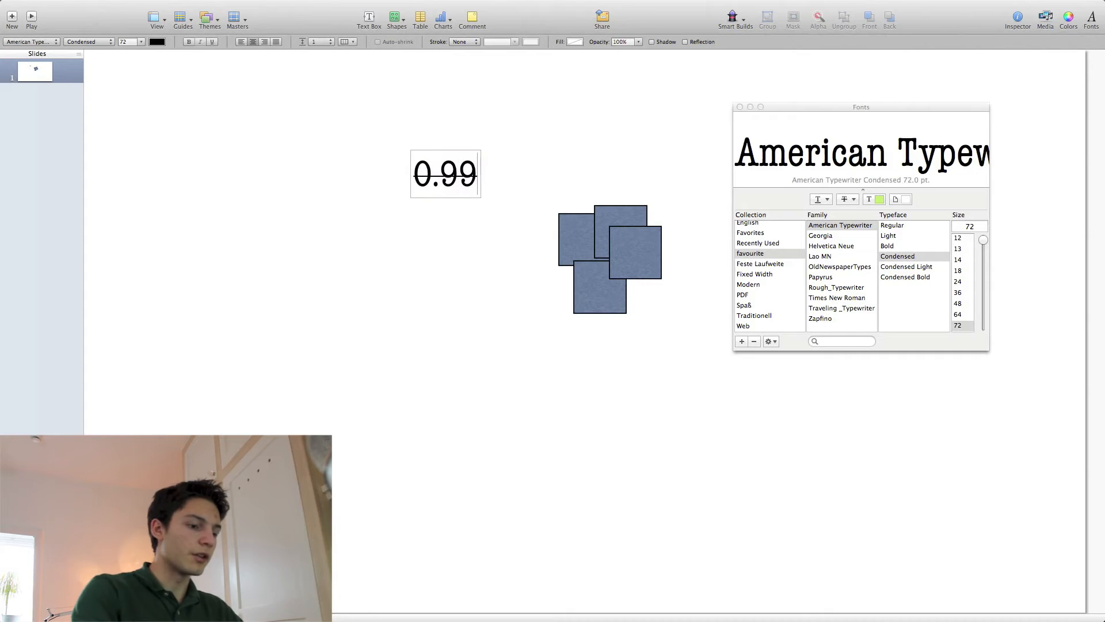
type("$")
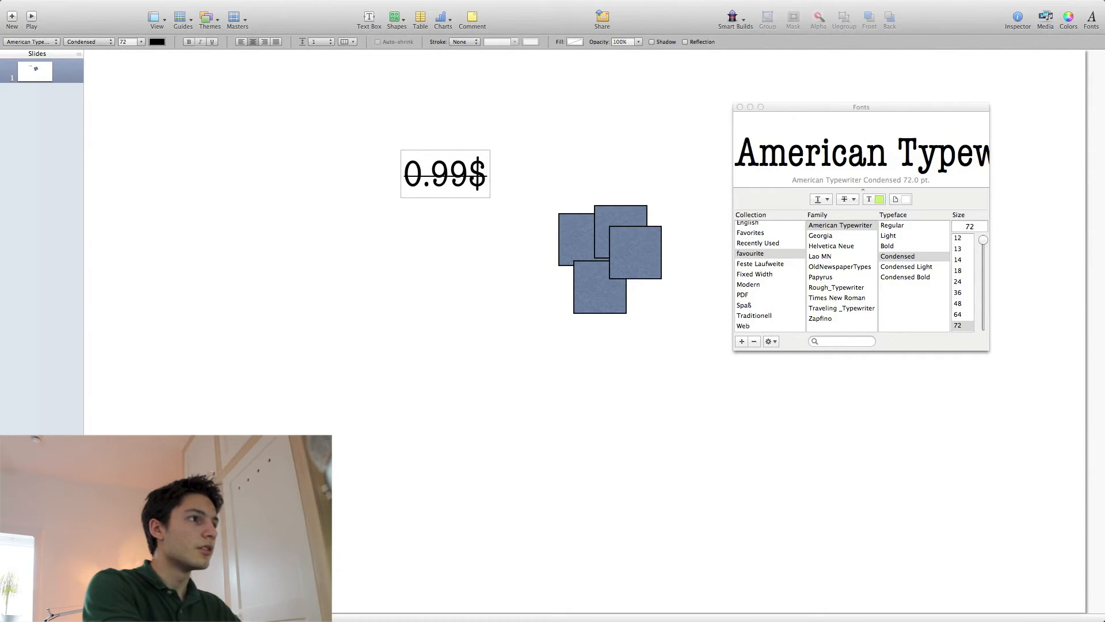
left_click(547, 146)
left_click(466, 184)
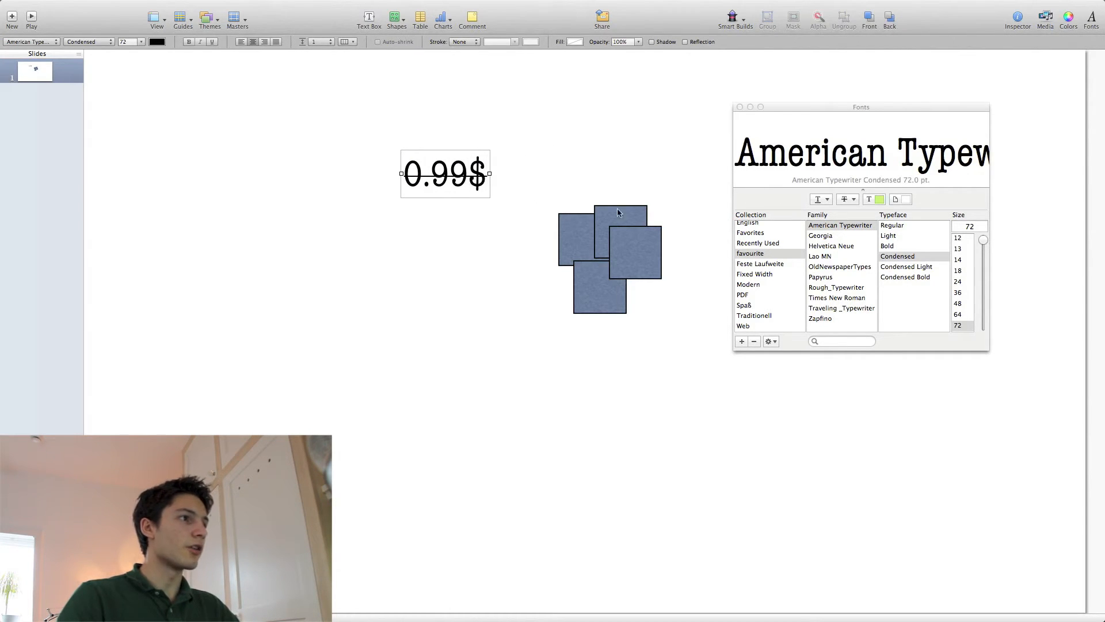
left_click(471, 184)
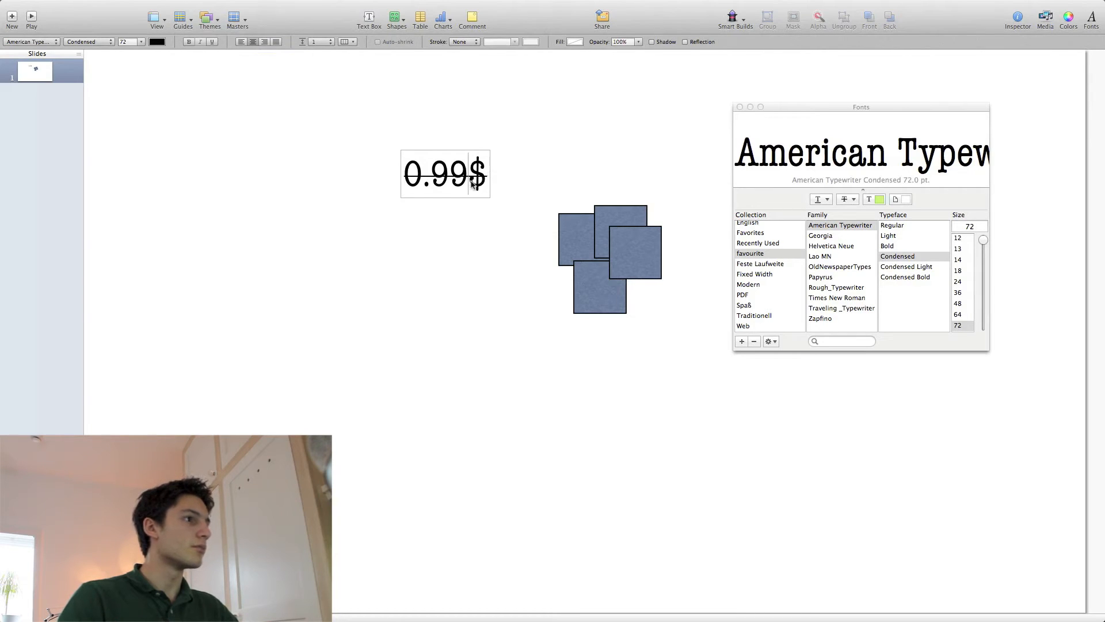
Step: Duplicate the "0.99$" text box and place the copy directly below the original
left_click(509, 170)
left_click(469, 179)
key("super+d")
left_click_drag(468, 182, 463, 209)
Step: Change the price in the duplicated text box to "0.50$"
double_click(464, 209)
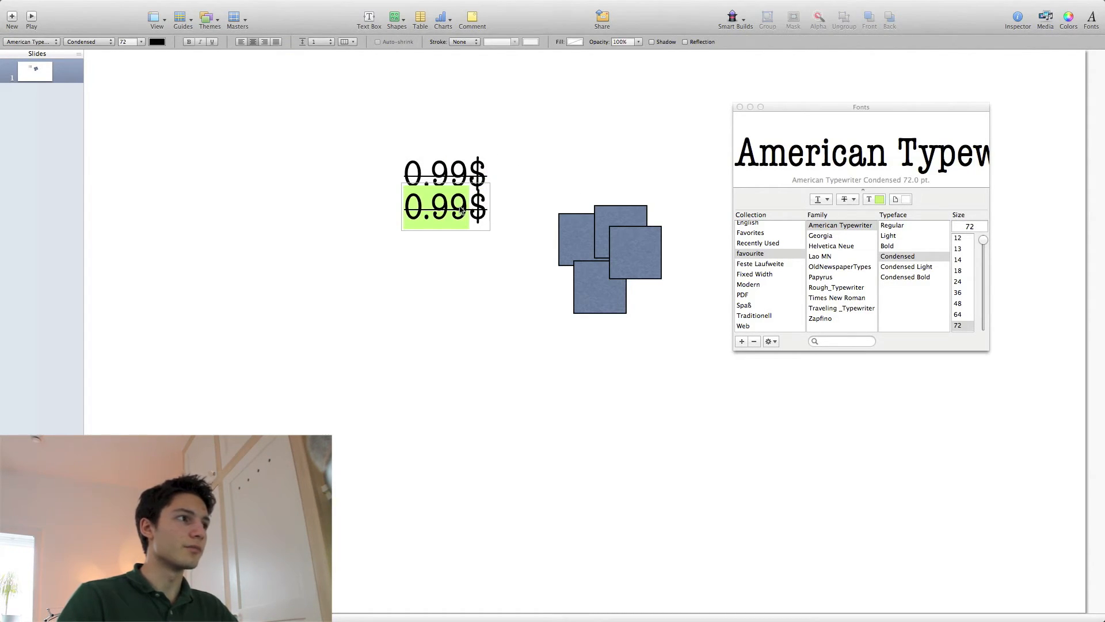
key("BackSpace")
type("0.")
type("50§")
key("BackSpace")
key("BackSpace")
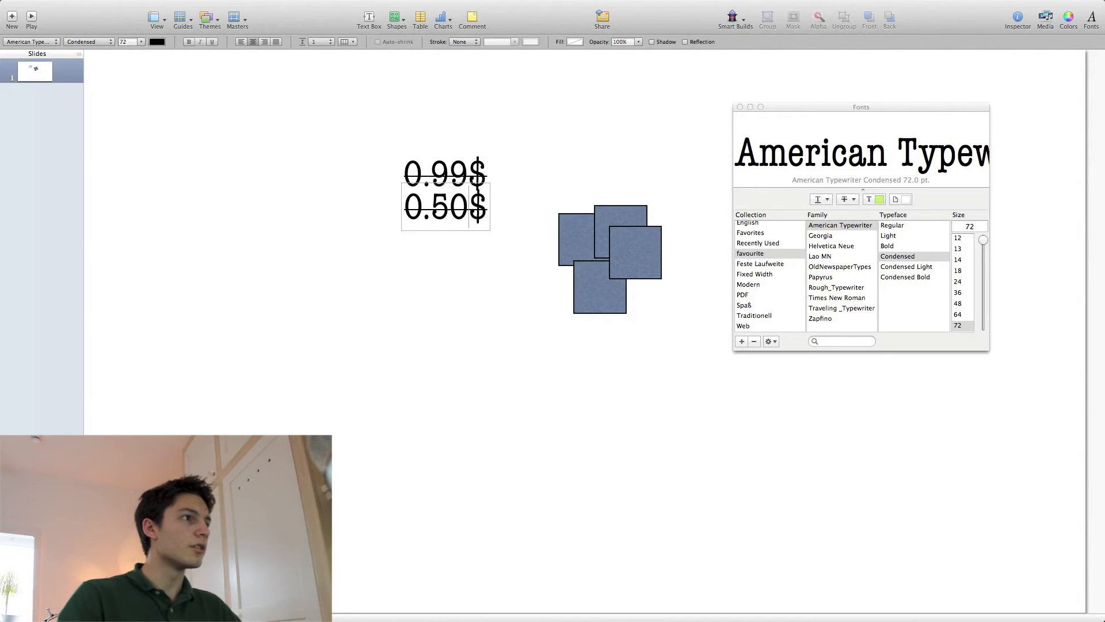
type("%")
key("BackSpace")
type("$")
key("BackSpace")
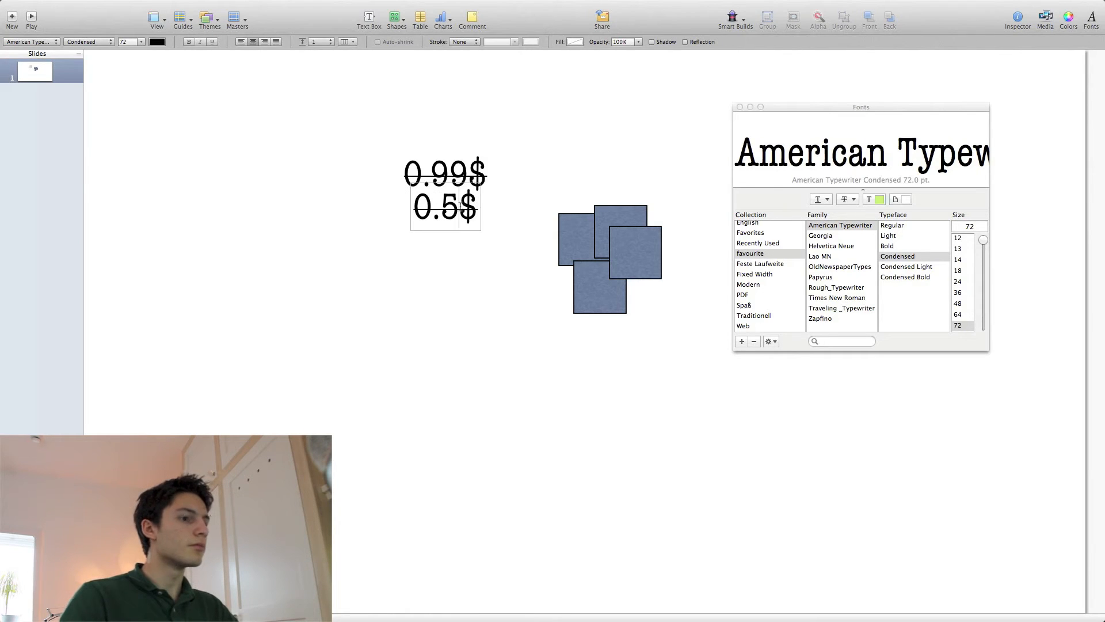
left_click(497, 211)
double_click(467, 211)
left_click(459, 210)
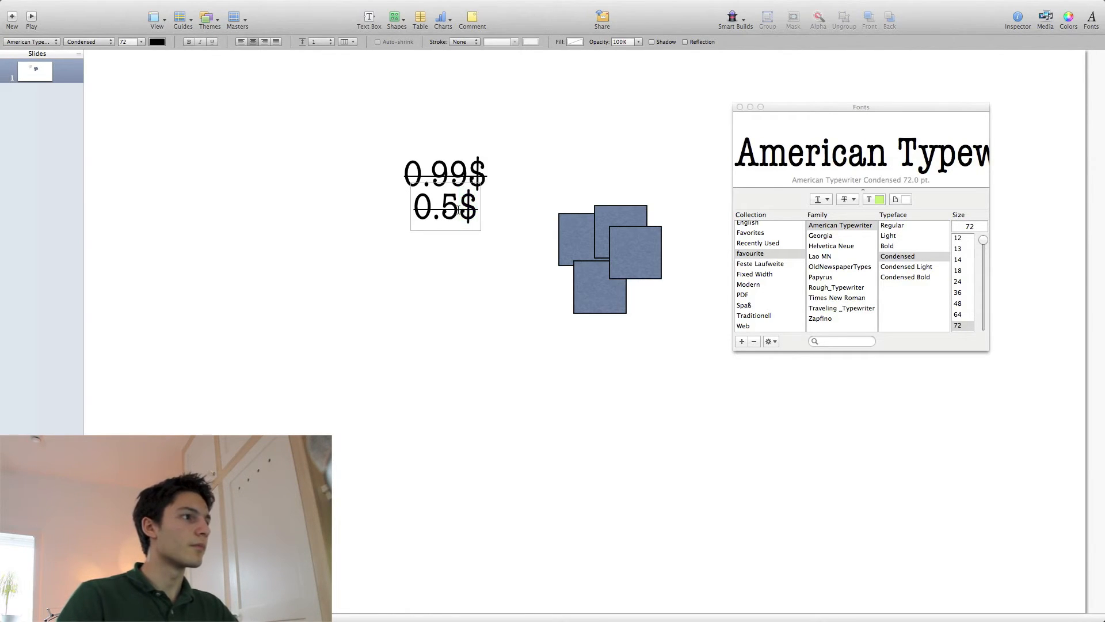
type("0")
left_click(582, 173)
Step: Nudge the "0.50$" text box slightly down and try to remove its strikethrough by choosing None
left_click_drag(447, 214, 452, 217)
double_click(452, 220)
left_click(452, 220)
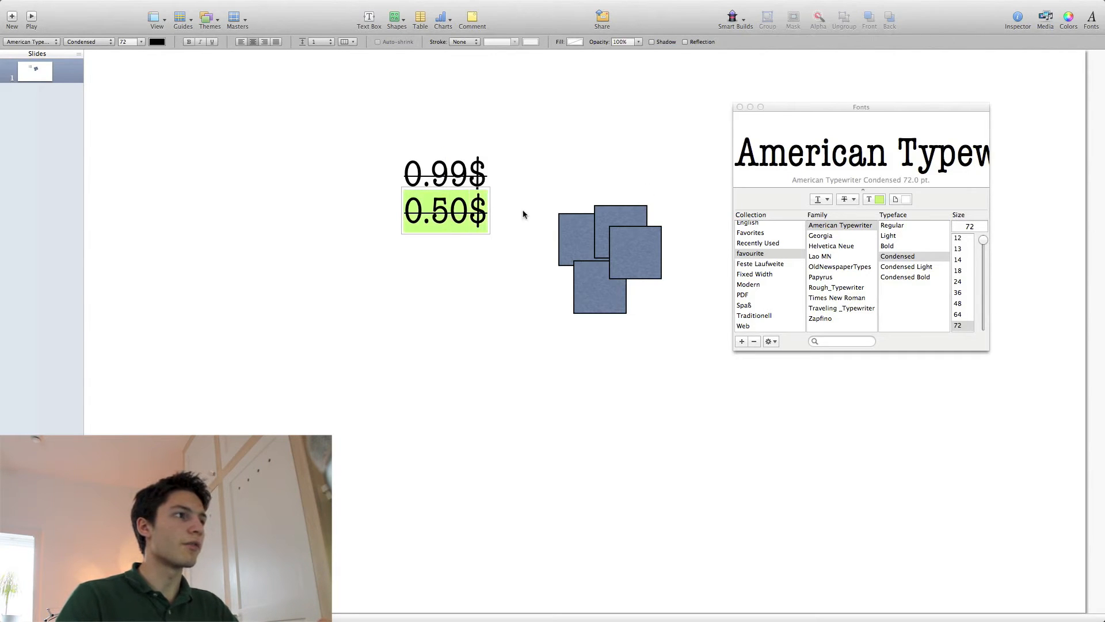
left_click(850, 199)
left_click(856, 213)
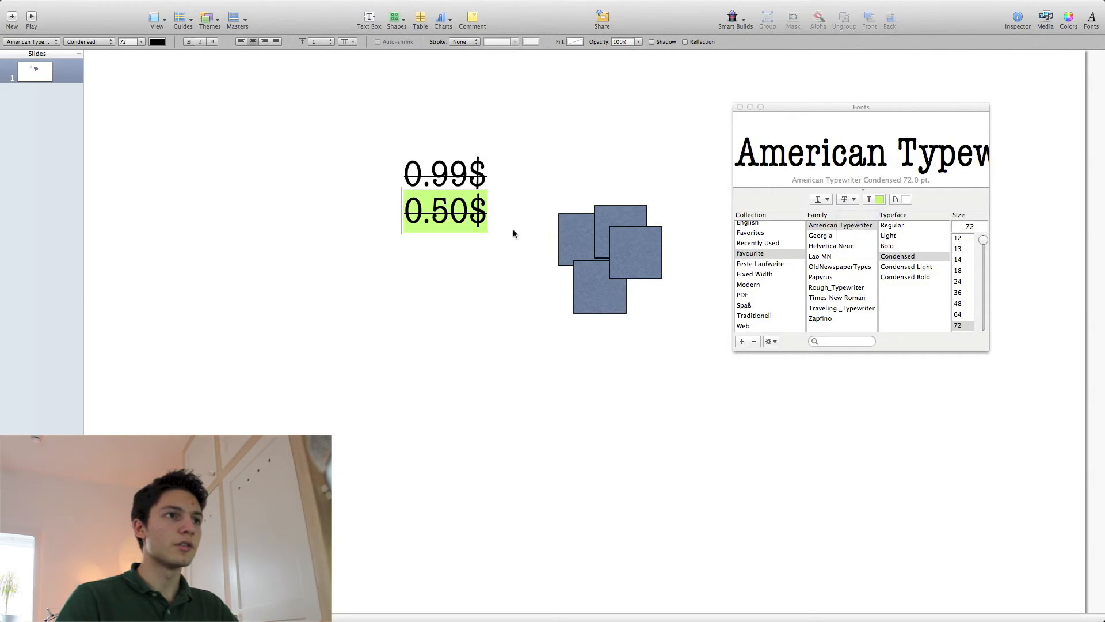
left_click(513, 229)
left_click_drag(461, 226, 462, 229)
left_click(515, 225)
Step: Delete both the "0.50$" and "0.99$" text boxes from the slide
left_click(432, 212)
key("Delete")
left_click(452, 175)
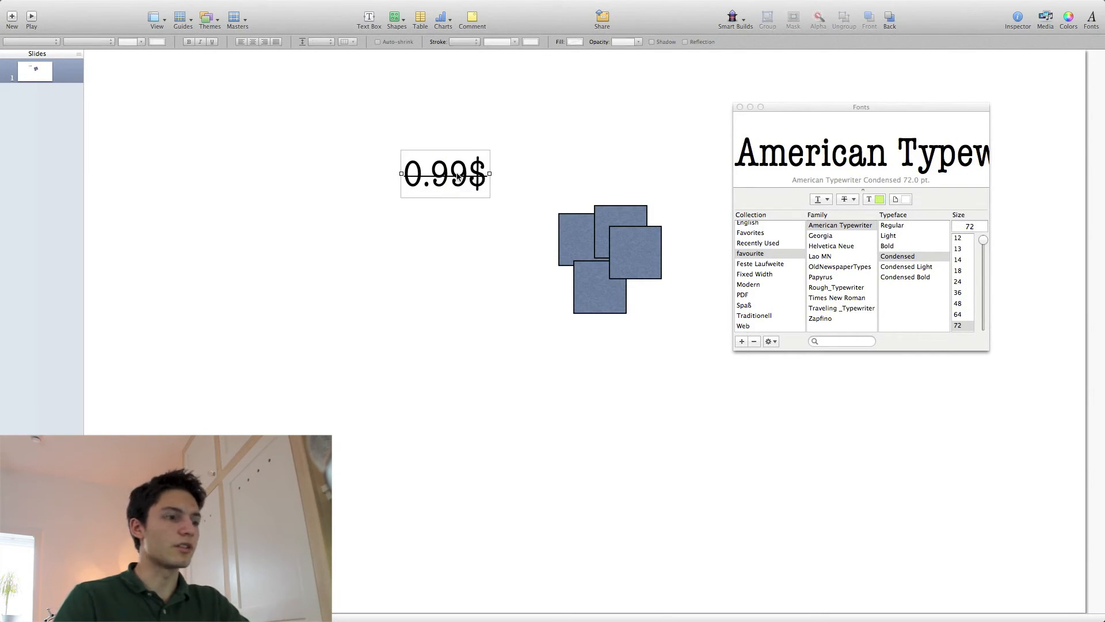
key("Delete")
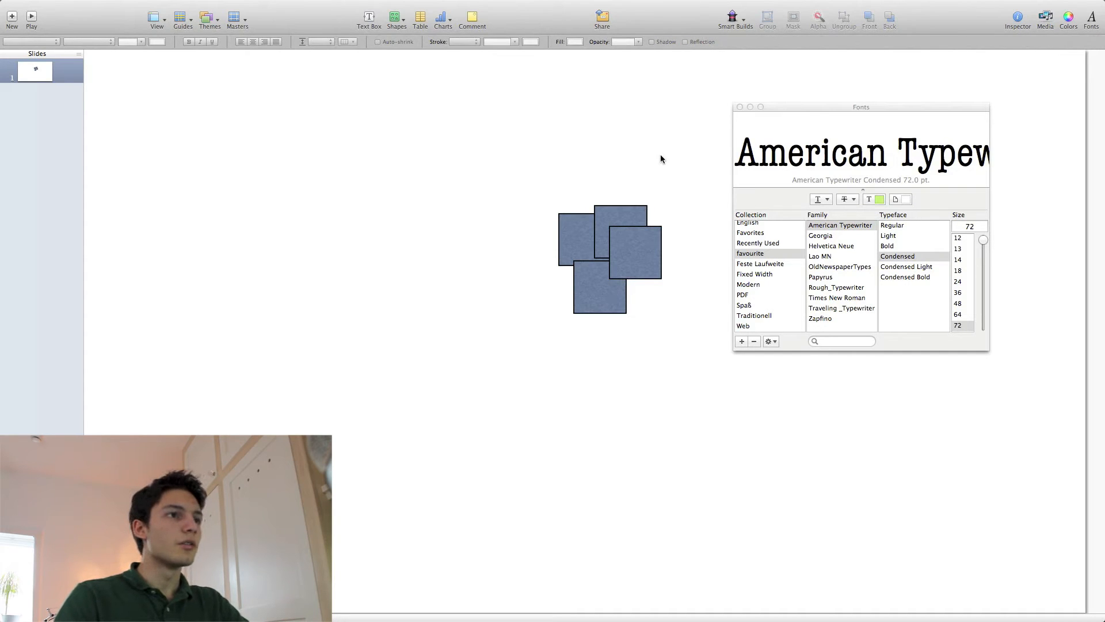
Step: Undo the deletion of the "0.99$" text box and select its text
key("super+z")
triple_click(480, 183)
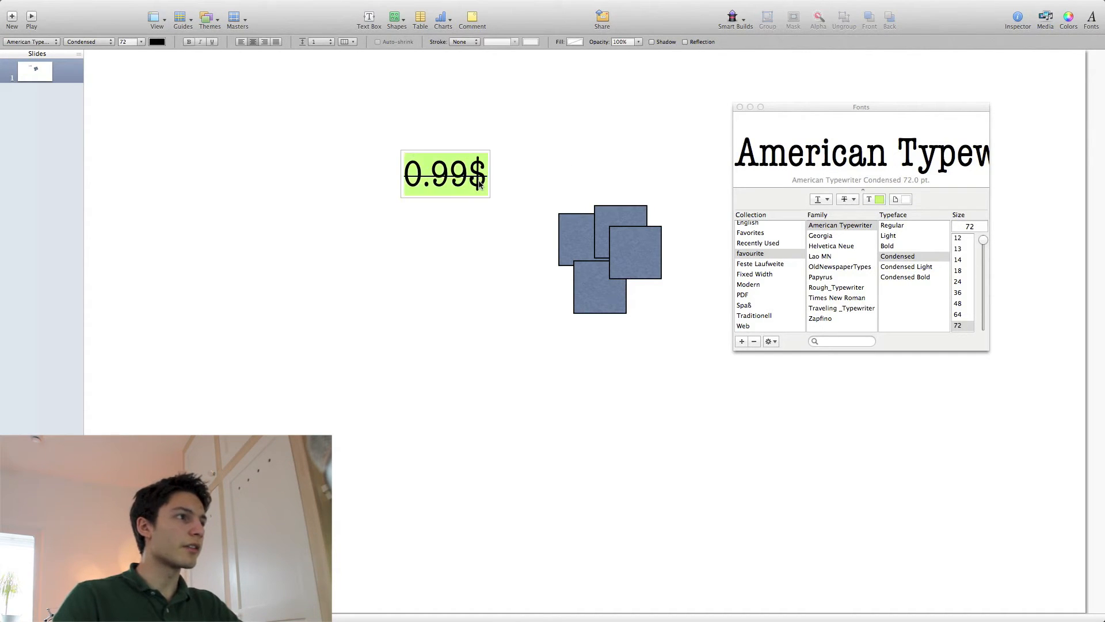
Step: Open the Colors window and arrange it side by side with the Fonts window
left_click(871, 200)
left_click_drag(125, 243, 1085, 127)
left_click(1068, 19)
left_click(1068, 19)
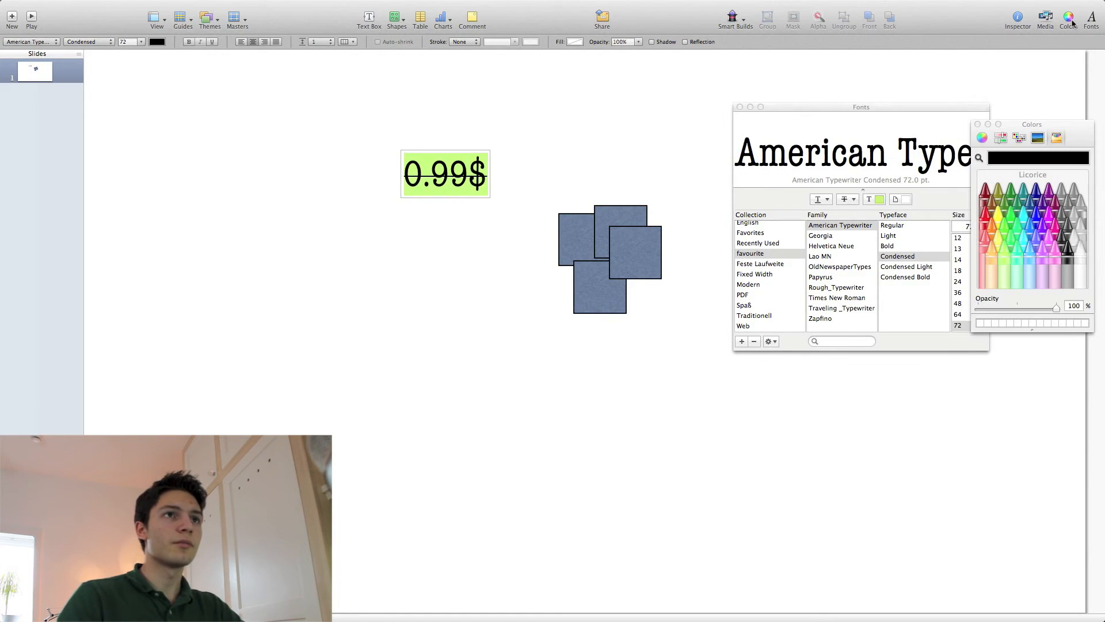
left_click_drag(930, 103, 877, 102)
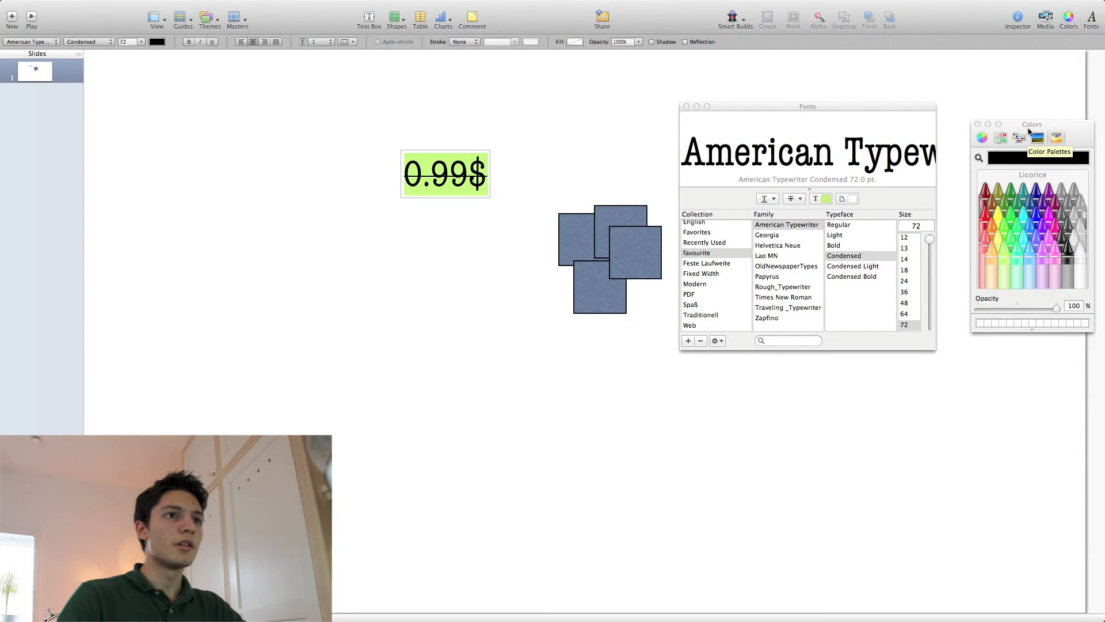
left_click_drag(1025, 132, 991, 134)
Step: Browse the colour pickers and recolour the "0.99$" text bright blue with the colour wheel at full brightness
left_click(949, 140)
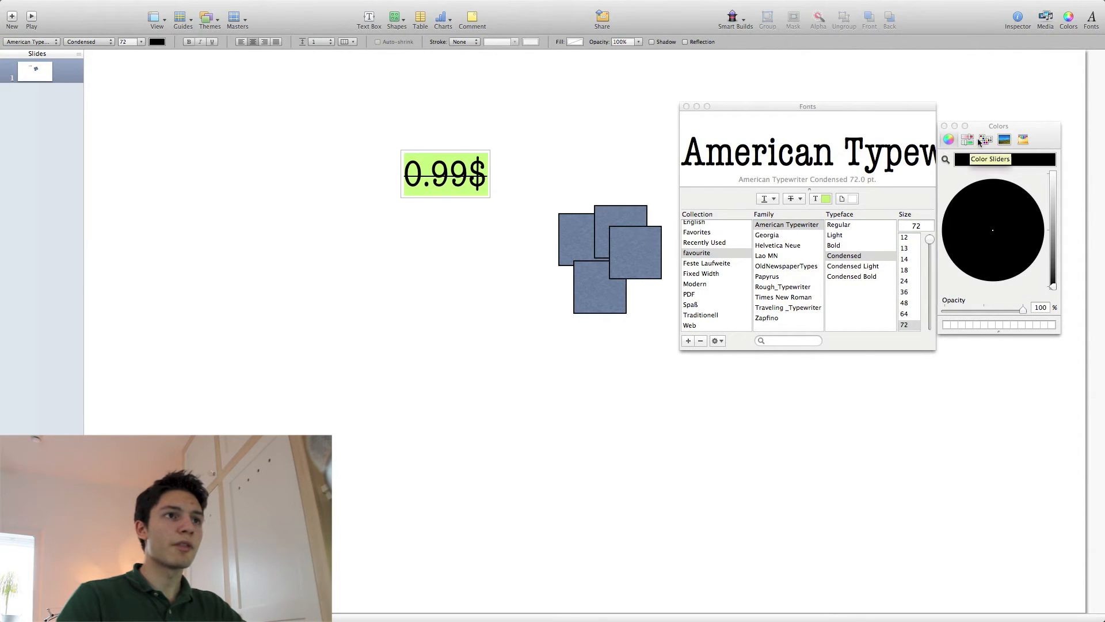
left_click(985, 139)
left_click(1005, 139)
left_click(1022, 140)
left_click(949, 140)
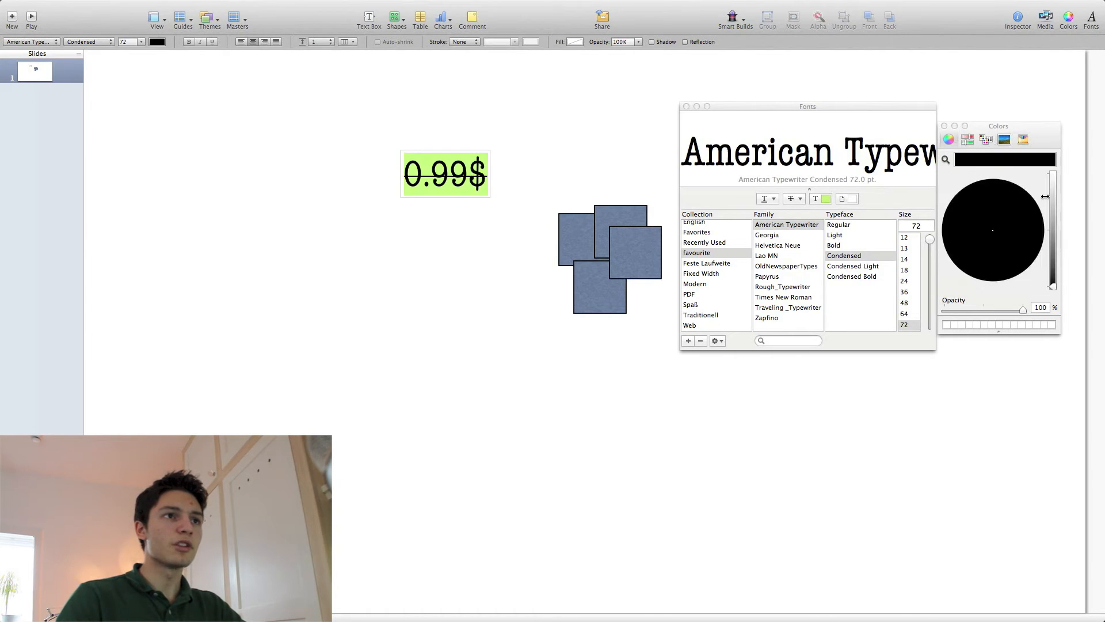
left_click_drag(1053, 286, 1054, 173)
left_click_drag(1003, 213, 961, 279)
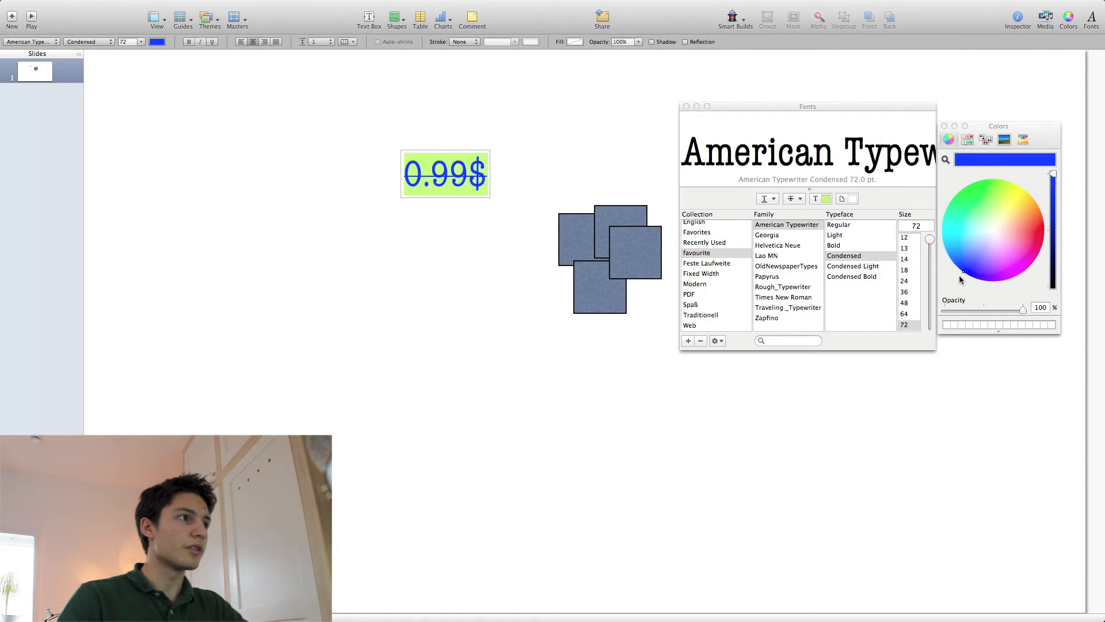
Step: Remove the strikethrough from the "0.99$" text
left_click(493, 218)
triple_click(465, 179)
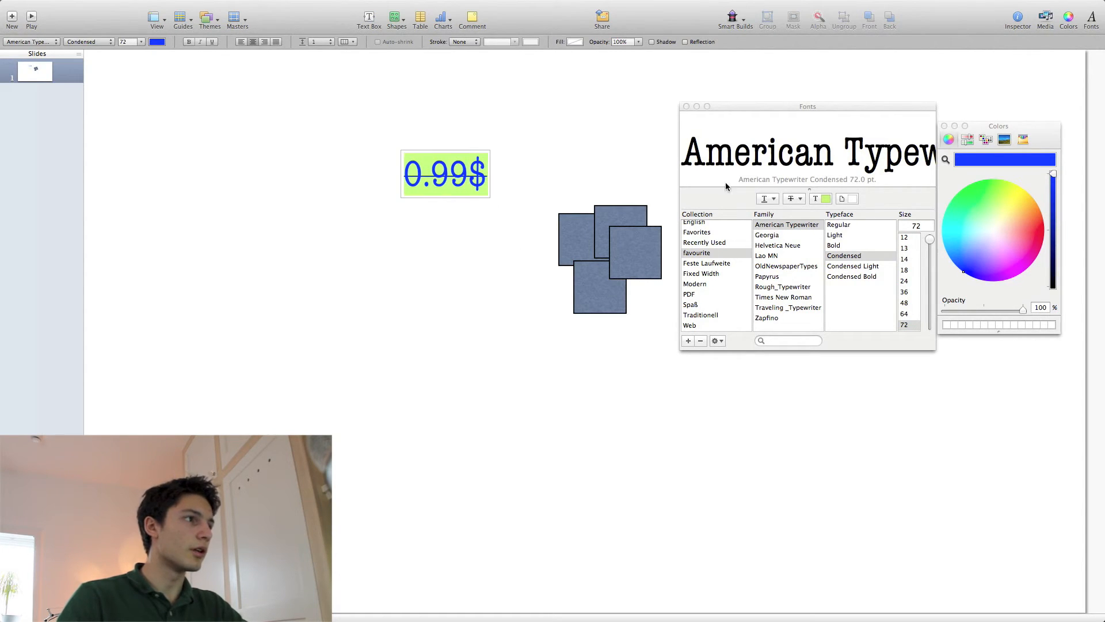
left_click(793, 199)
left_click(802, 214)
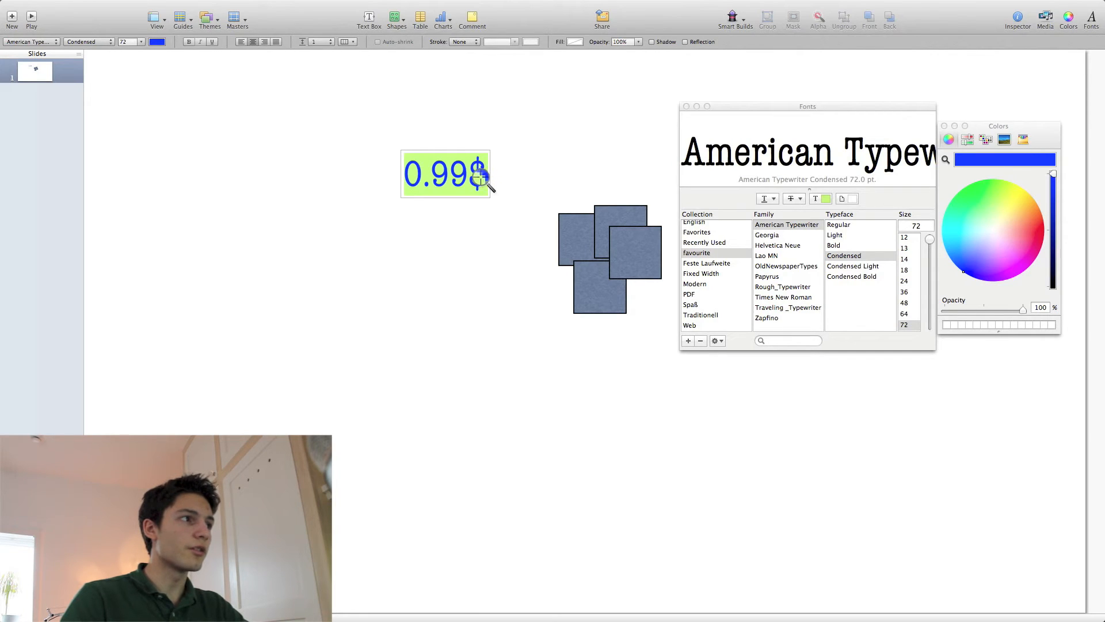
Step: Move the "0.99$" text box closer to the overlapping squares
left_click(611, 218)
left_click(562, 165)
left_click_drag(438, 170, 531, 167)
left_click(879, 19)
Step: Readjust the blue of the "0.99$" text and lower its colour opacity to 16%
double_click(532, 171)
left_click_drag(976, 252, 962, 269)
left_click_drag(1055, 232, 1056, 169)
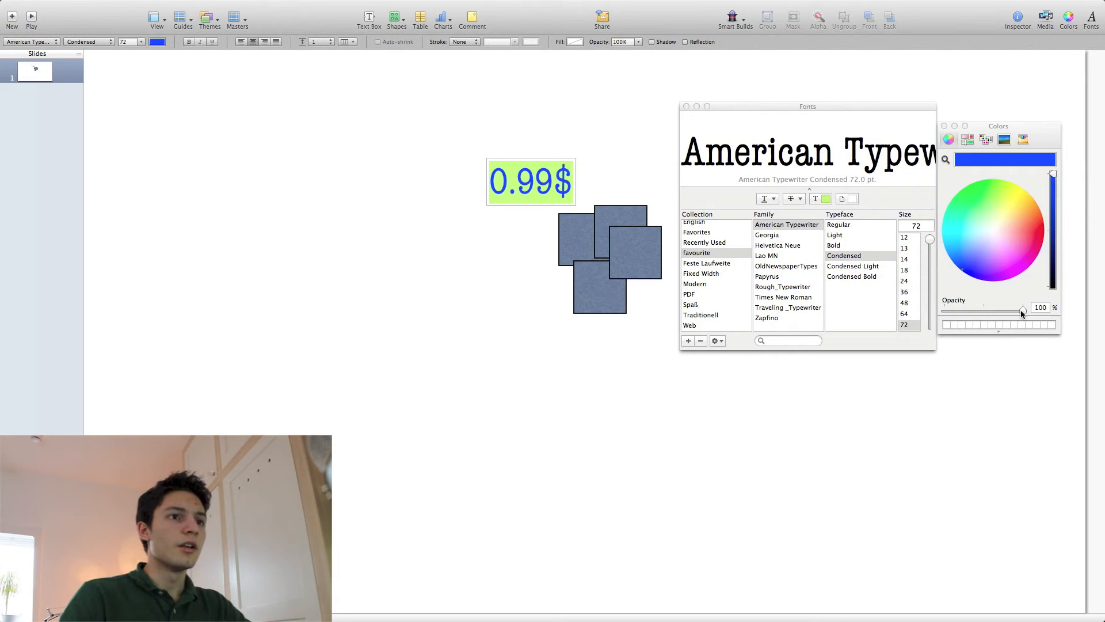
left_click_drag(1024, 308, 959, 310)
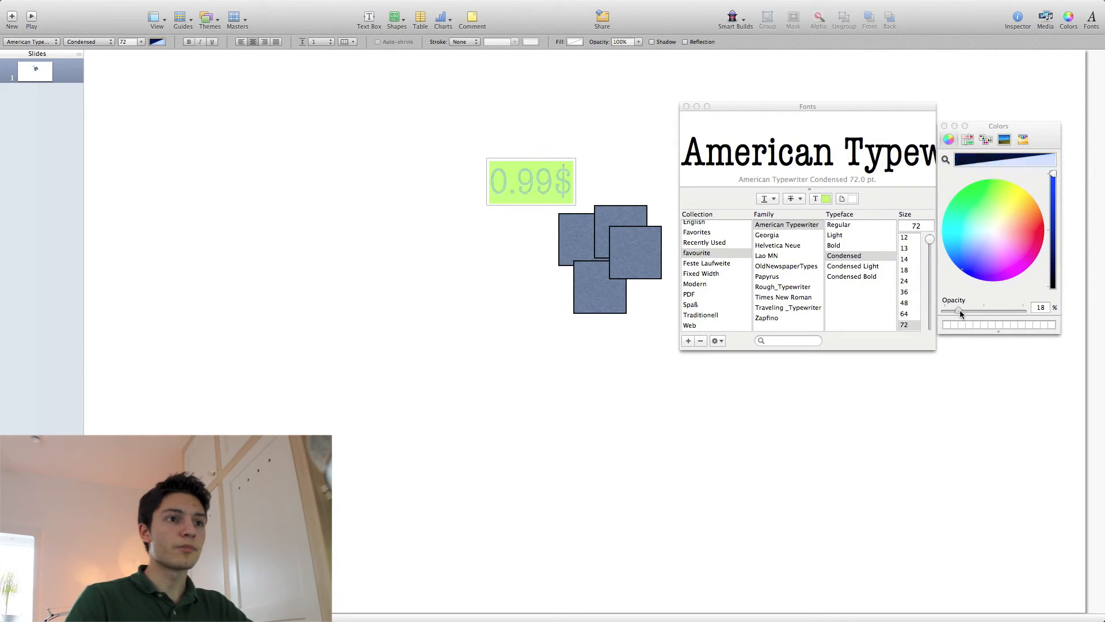
left_click(419, 321)
Step: Move the "0.99$" text box over the squares and try to recolour it green with a higher opacity
left_click_drag(533, 183, 591, 232)
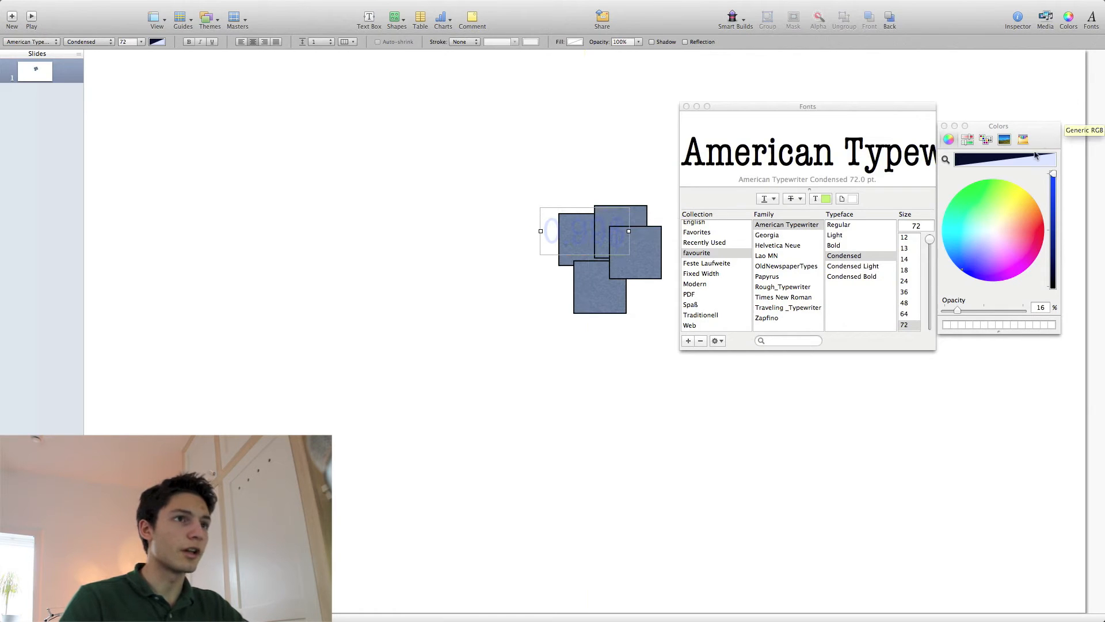
left_click_drag(975, 186, 980, 195)
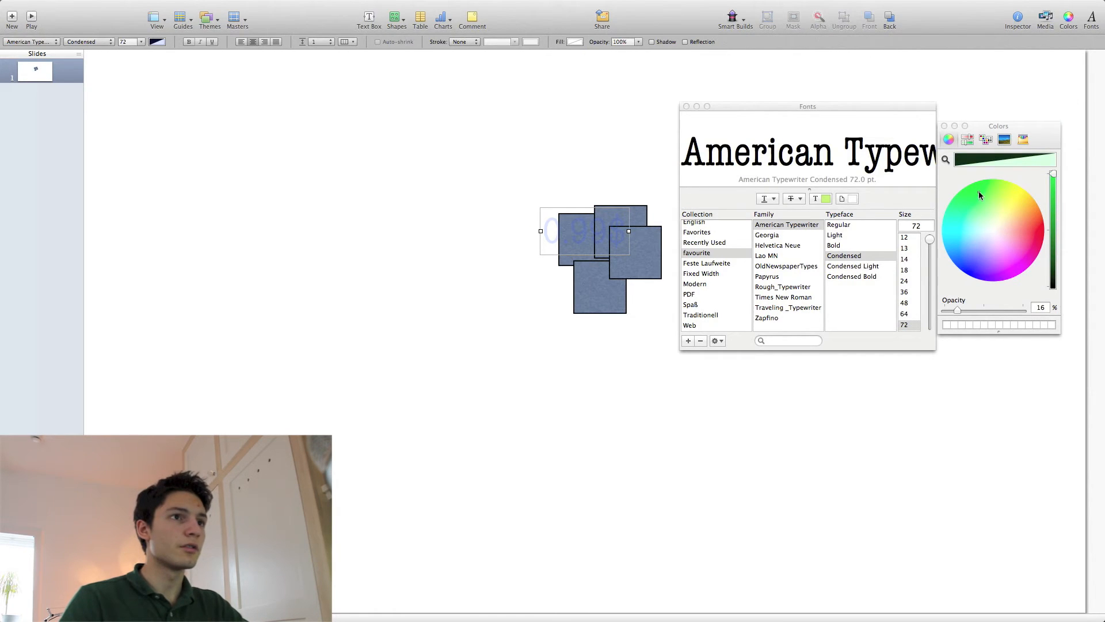
left_click_drag(958, 311, 1001, 311)
Step: Select the "0.99$" text, recolour it green and set its colour opacity to 41%
double_click(570, 234)
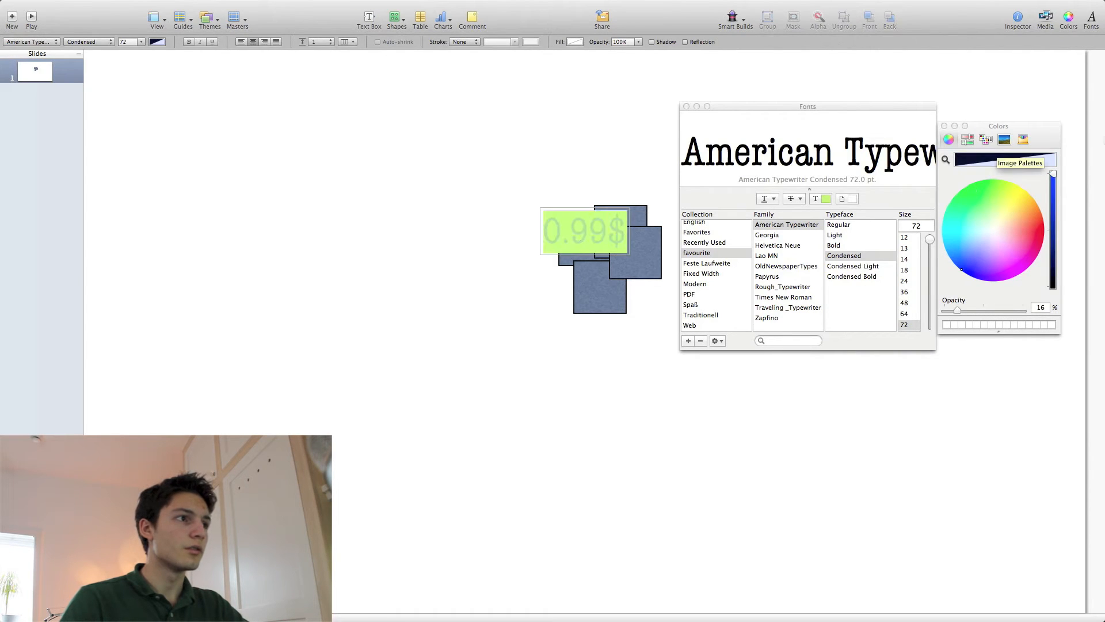
left_click(973, 198)
mouse_move(958, 310)
left_mouse_down()
mouse_move(987, 312)
mouse_move(977, 312)
left_mouse_up()
left_click(623, 203)
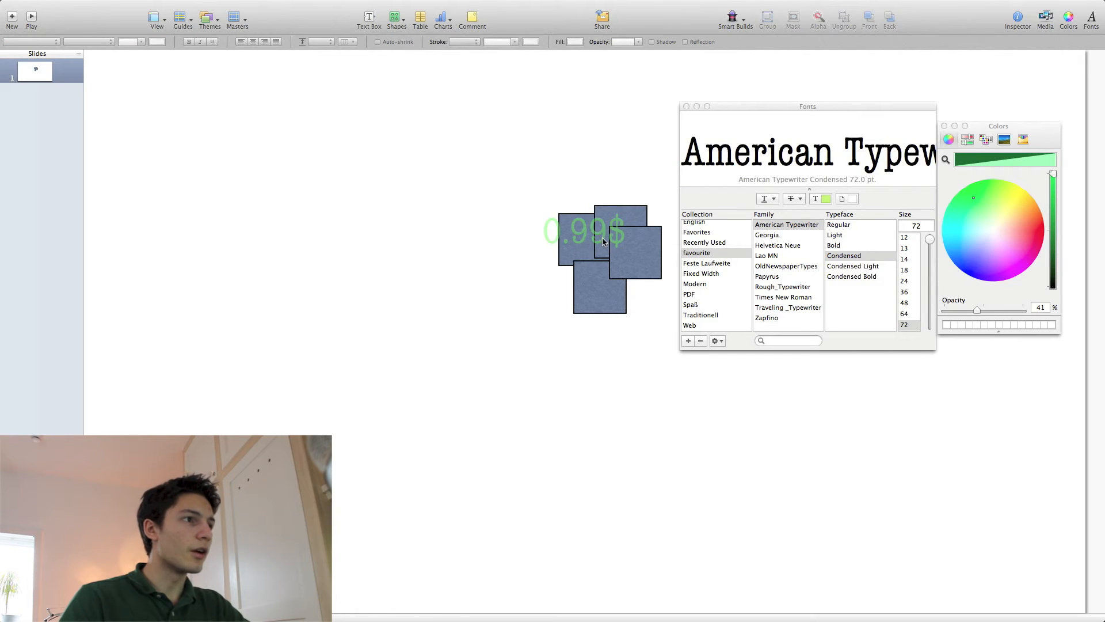
Step: Move the "0.99$" text box up off the squares and try raising its colour opacity to 100%
left_click_drag(604, 235, 559, 187)
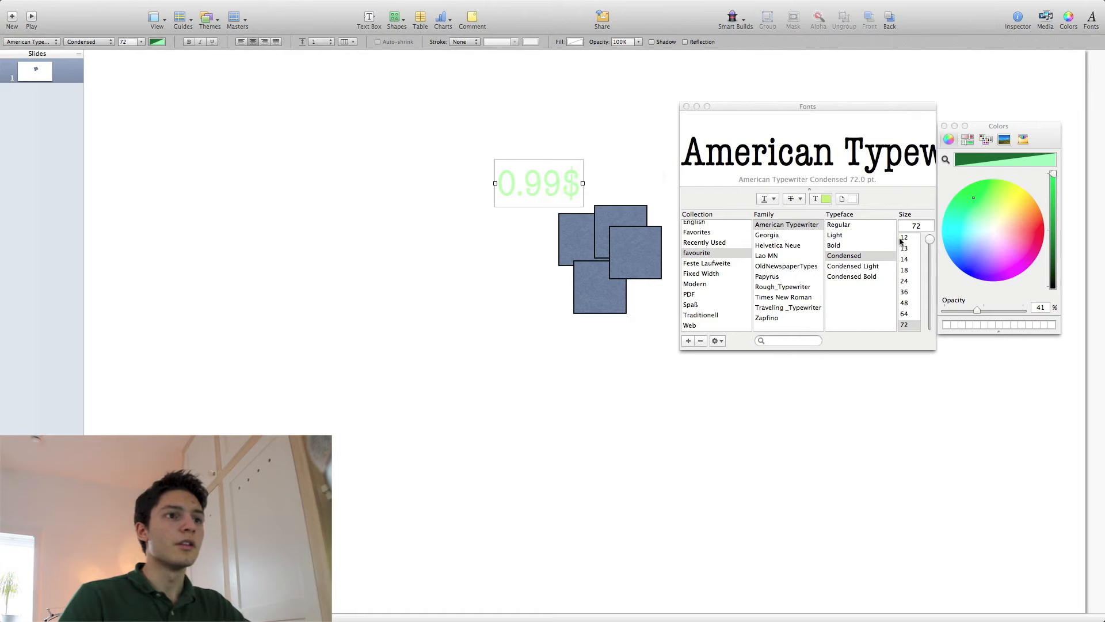
left_click_drag(981, 312, 1003, 338)
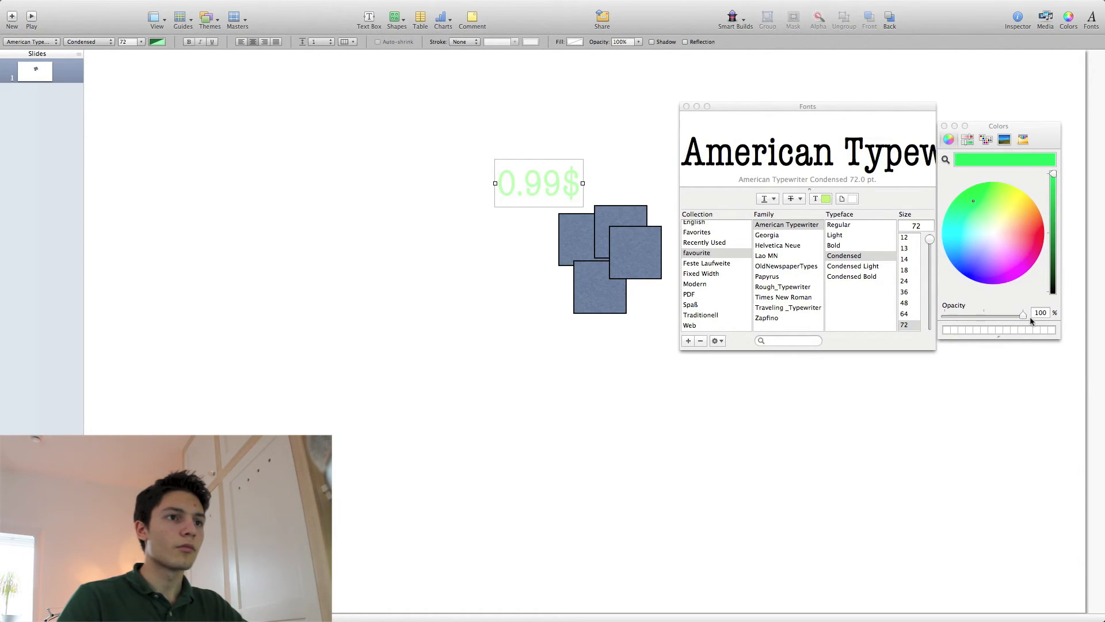
Step: Try the HSB sliders with hue 98 and saturation 100%, and adjust the Gray Scale slider
left_click(968, 140)
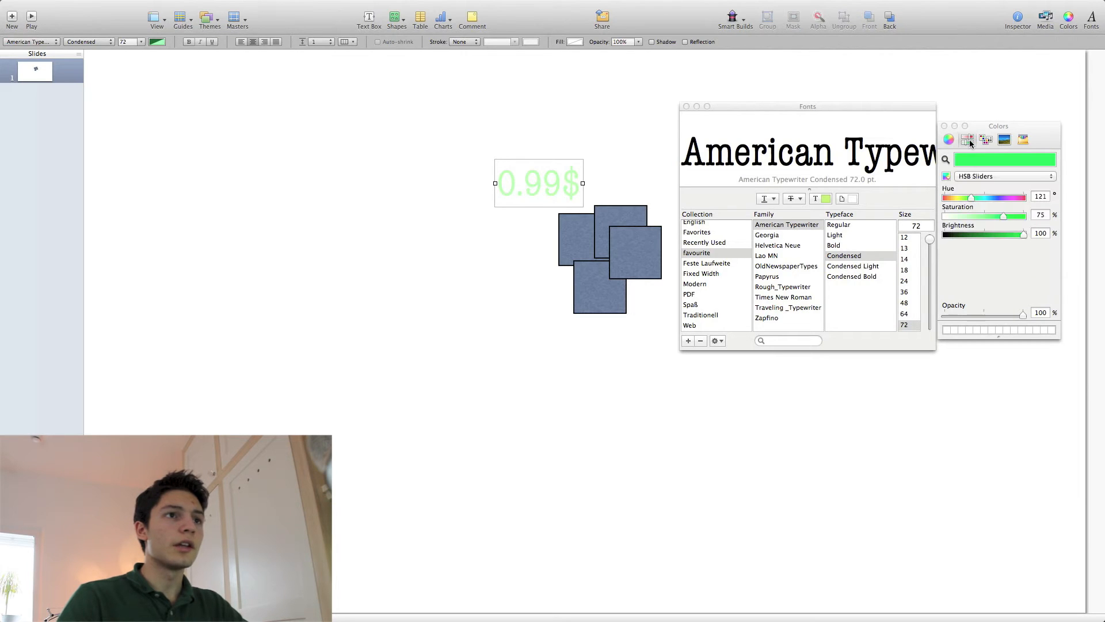
left_click_drag(974, 198, 1031, 223)
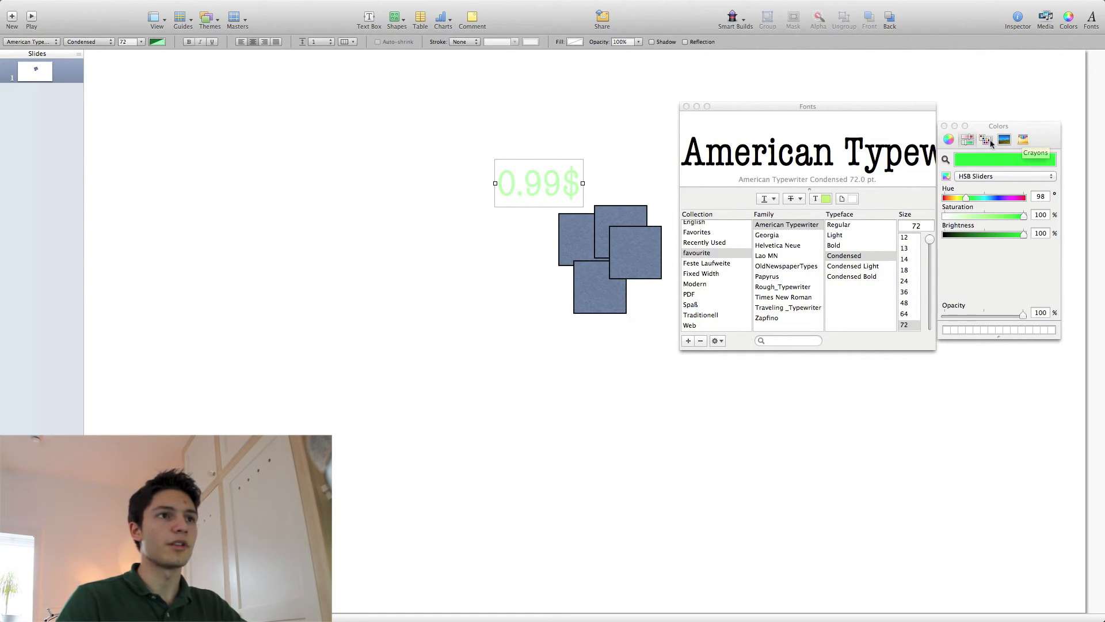
left_click(989, 177)
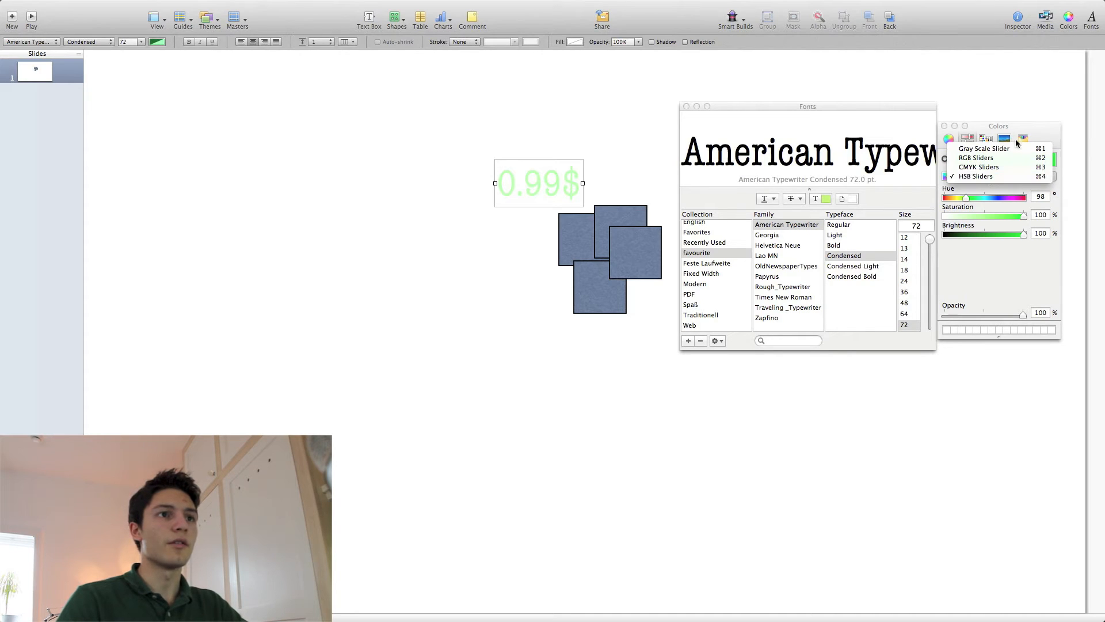
left_click(1013, 149)
mouse_move(1010, 198)
left_mouse_down()
mouse_move(958, 199)
mouse_move(997, 198)
left_mouse_up()
Step: Browse the colours in the Apple and Developer palettes and return to the Apple palette
left_click(987, 142)
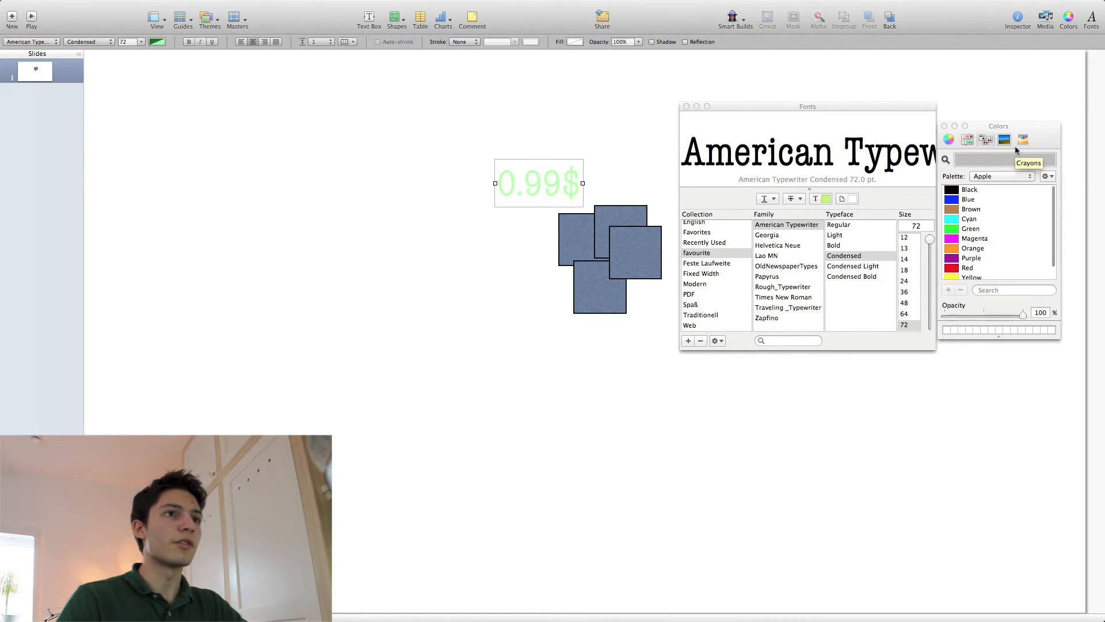
scroll(972, 253, "down", 2)
scroll(978, 242, "up", 3)
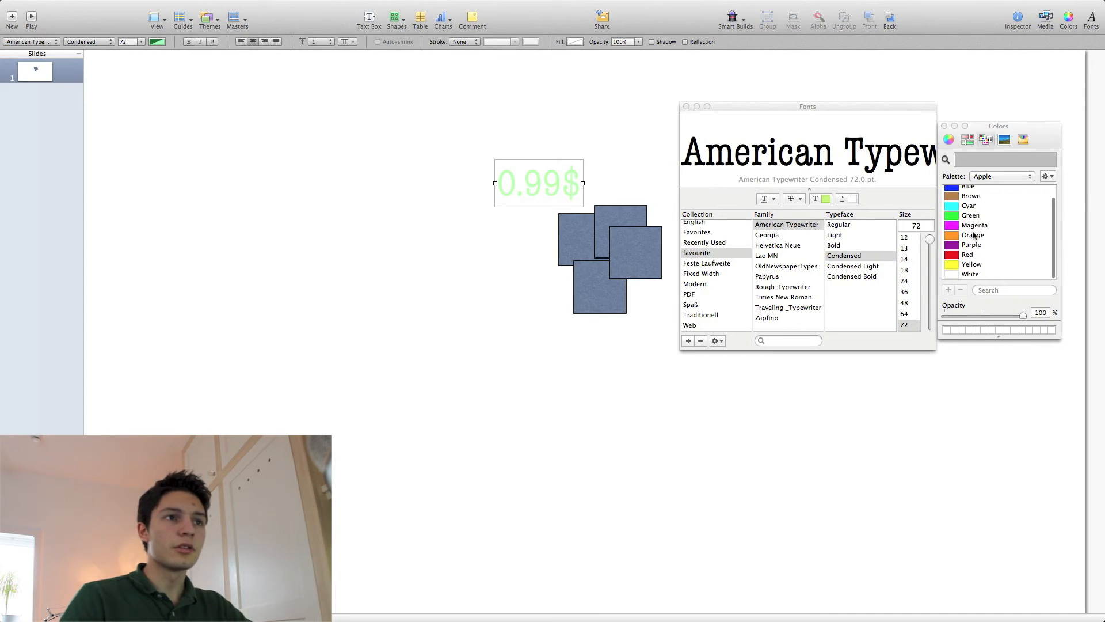
left_click(998, 183)
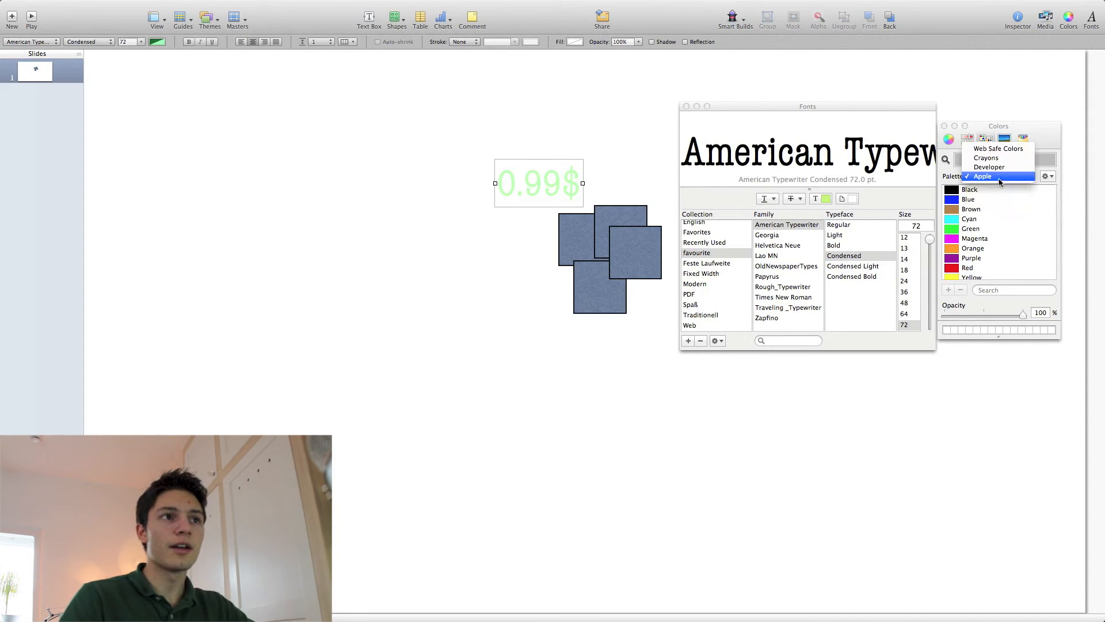
left_click(999, 90)
scroll(983, 240, "down", 5)
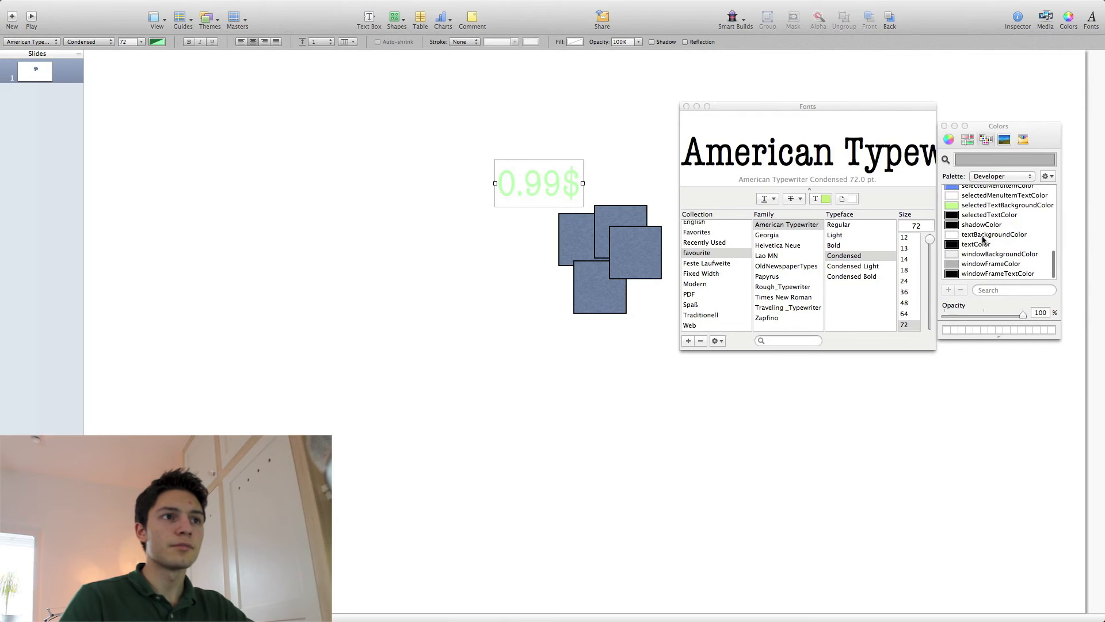
scroll(1007, 248, "up", 8)
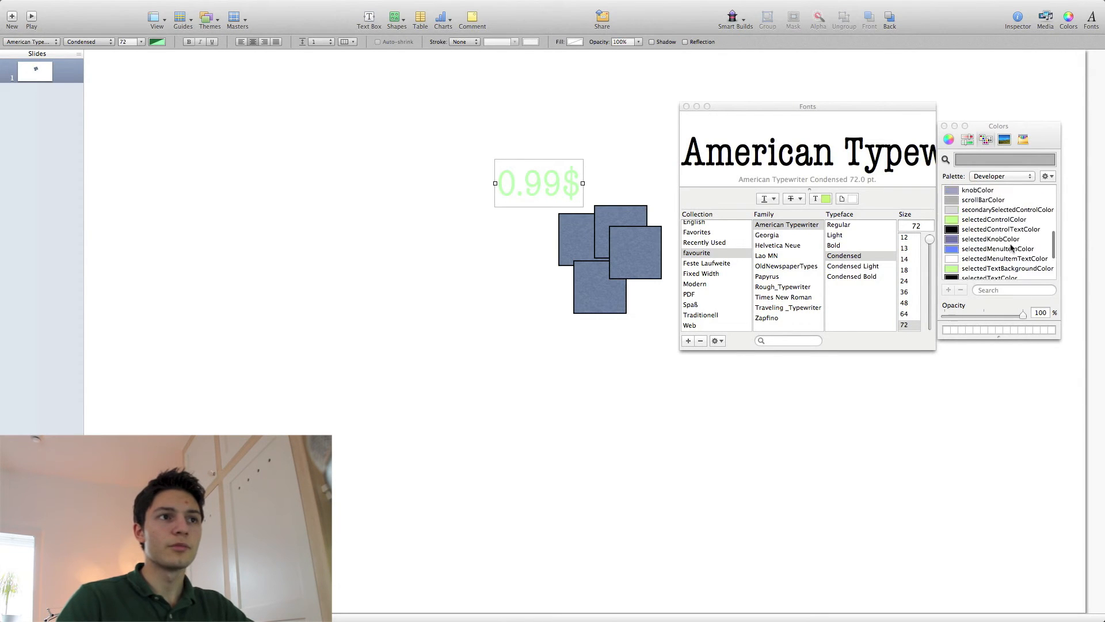
left_click(1005, 176)
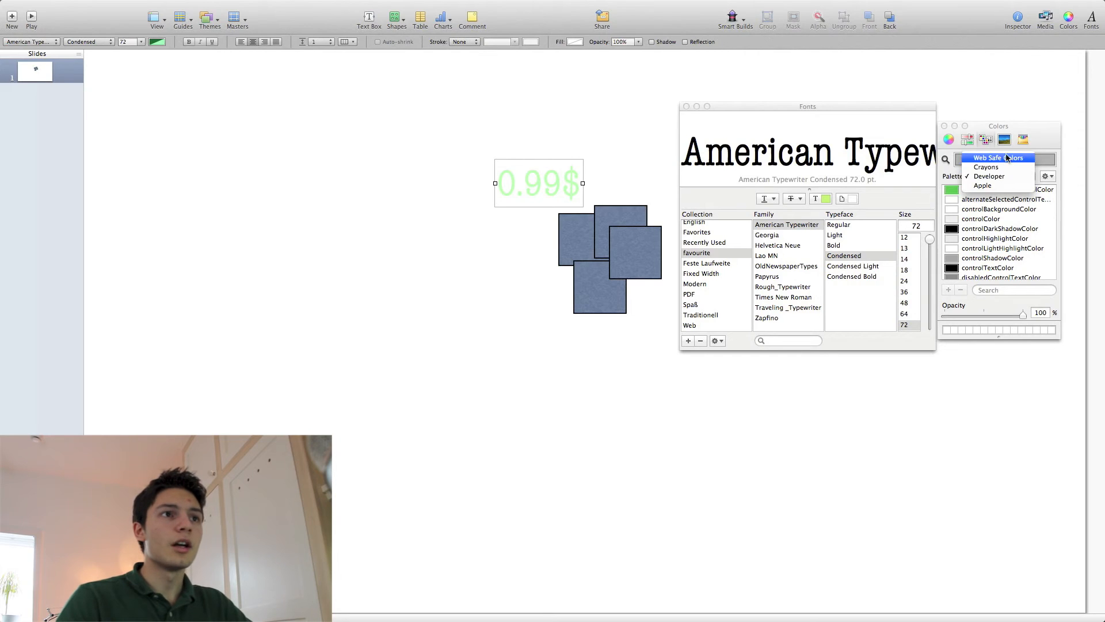
left_click(998, 185)
Step: Create a new colour palette and check it in the list of available palettes
left_click(1047, 176)
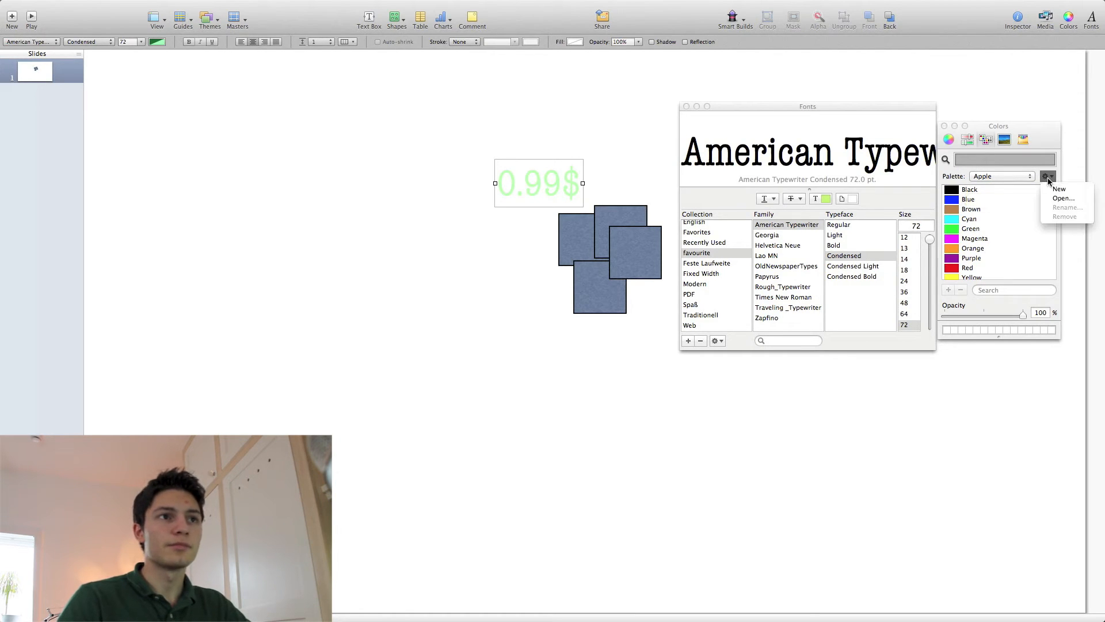
left_click(1024, 210)
left_click(1046, 177)
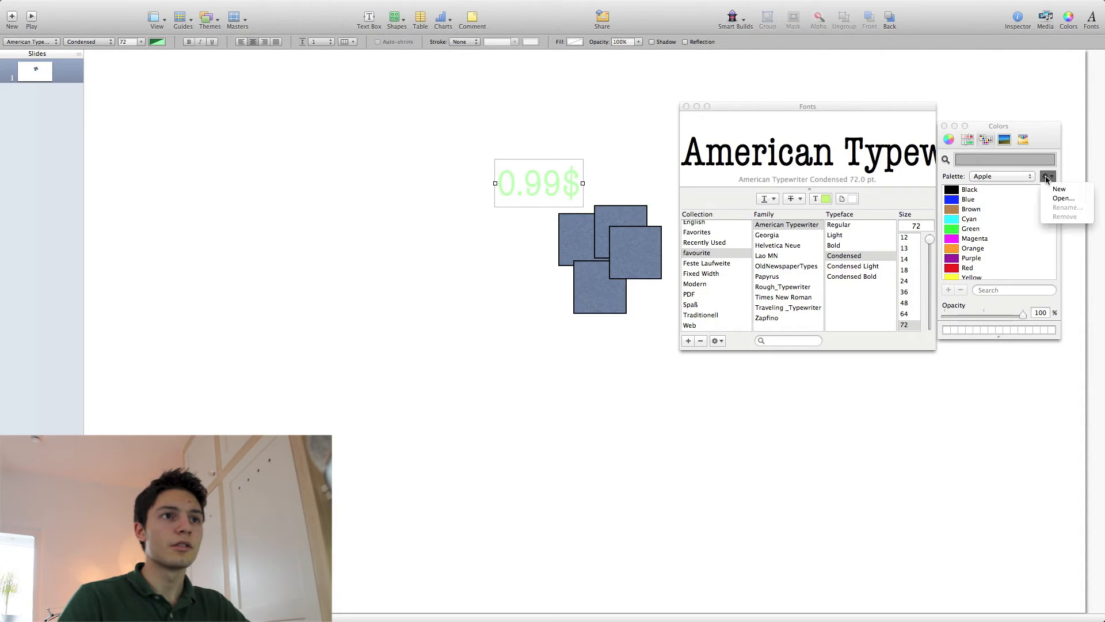
left_click(1048, 188)
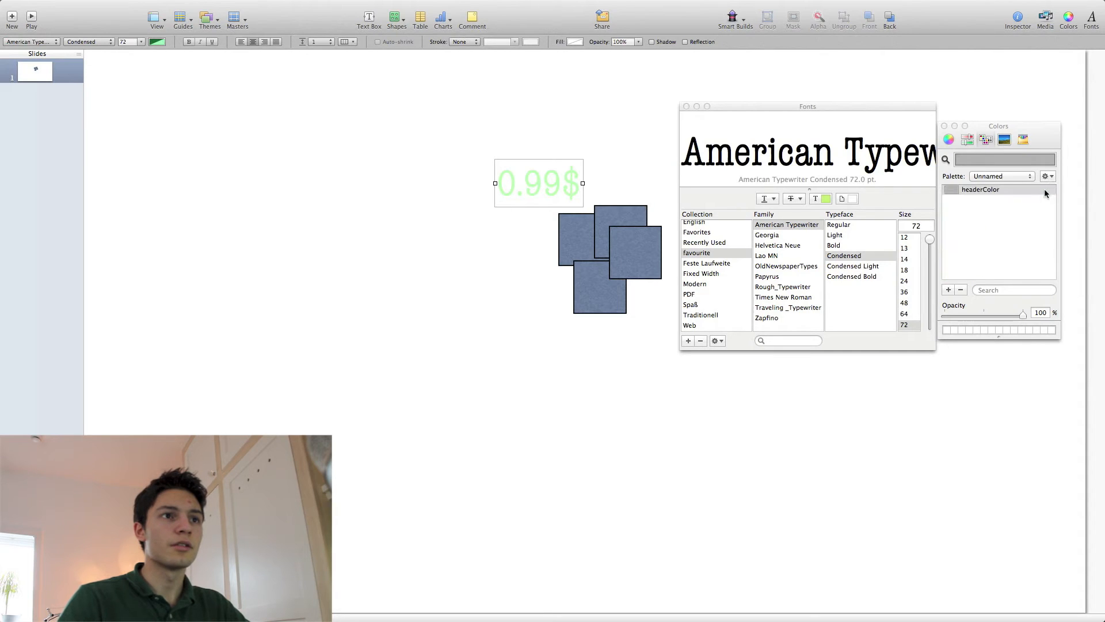
left_click(999, 177)
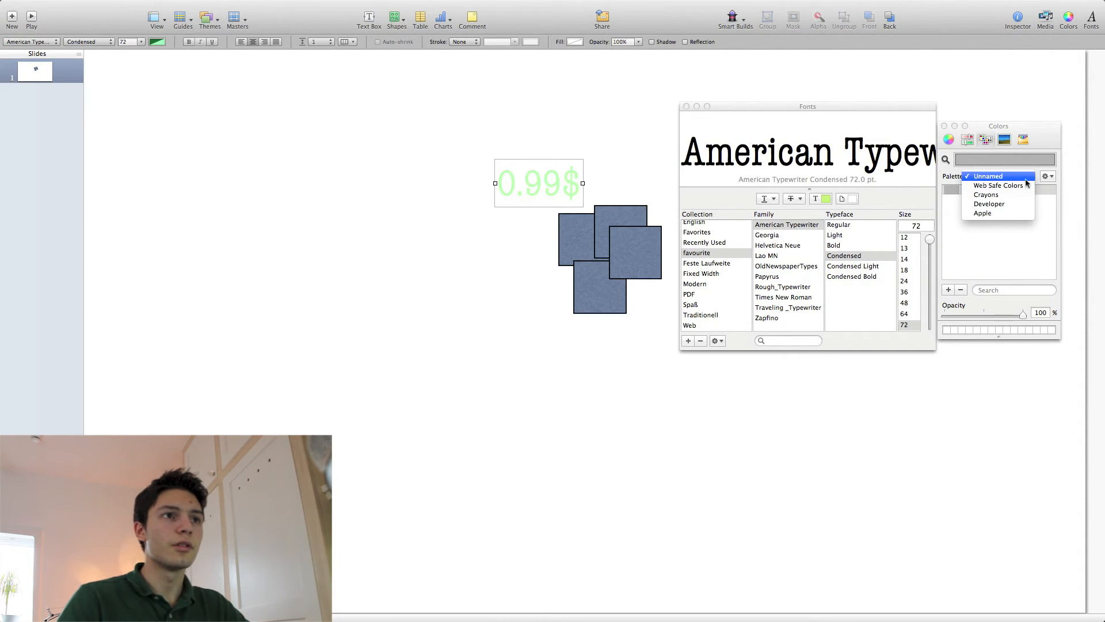
left_click(1027, 180)
Step: Remove the entire "Unnamed" colour palette
left_click(1048, 177)
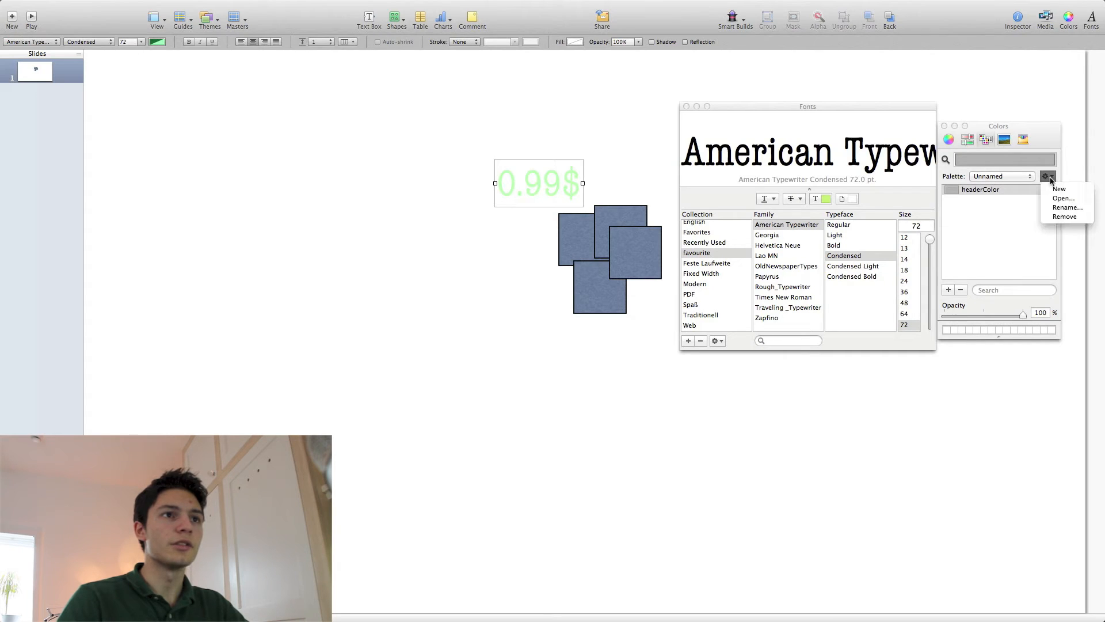
left_click(1064, 216)
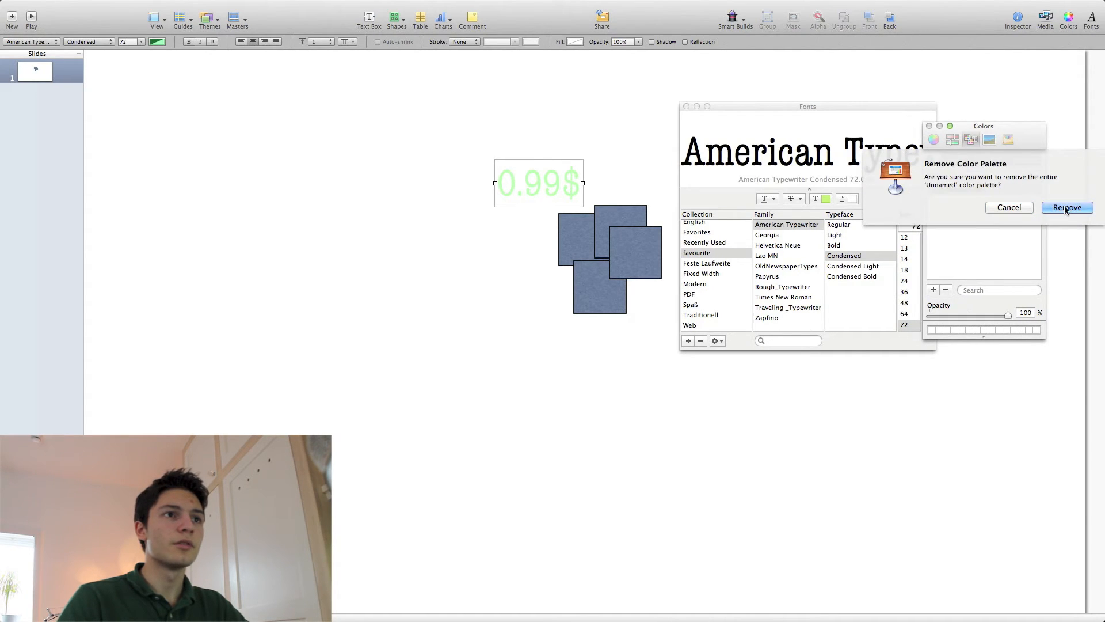
left_click(1065, 208)
Step: Switch back to the Apple palette and set the "0.99$" text's colour opacity to 100%
left_click(1023, 177)
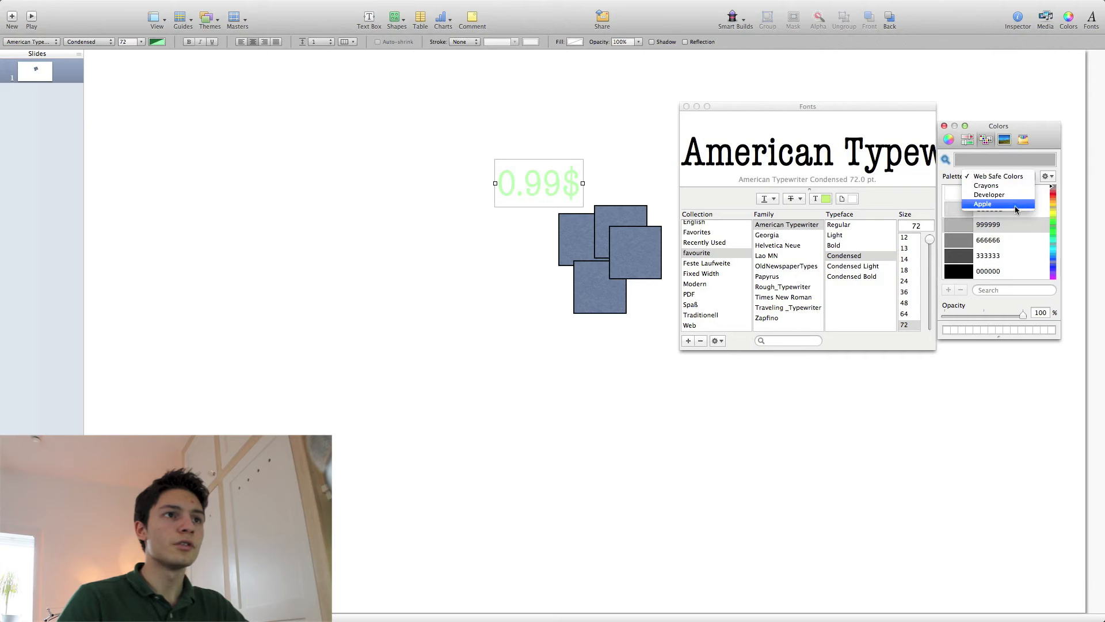
left_click(1016, 205)
scroll(986, 215, "down", 2)
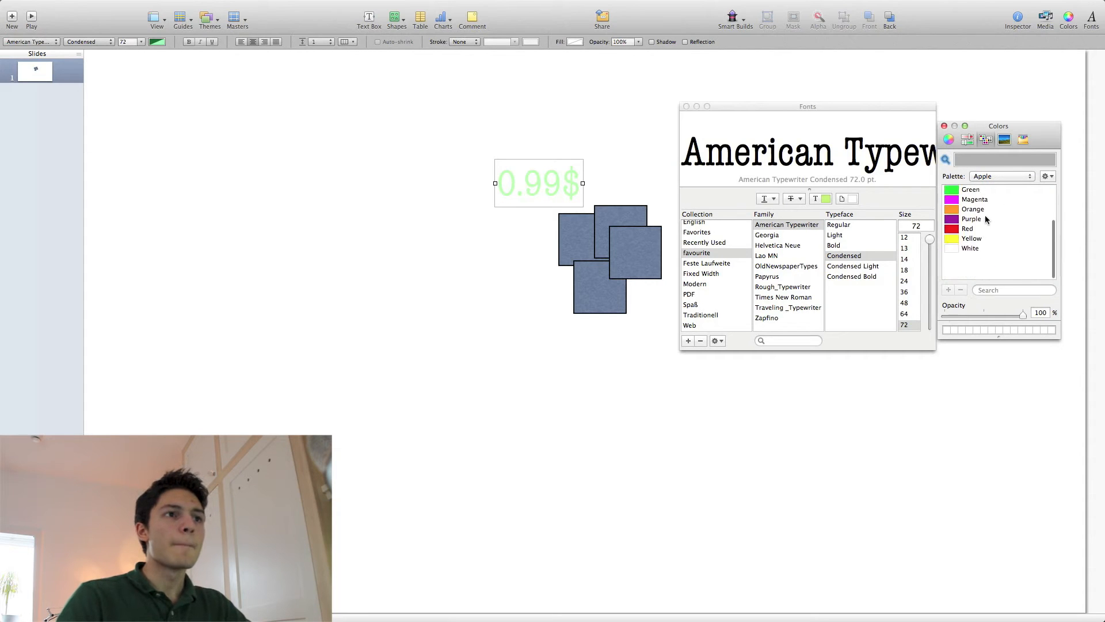
left_click(972, 264)
double_click(509, 175)
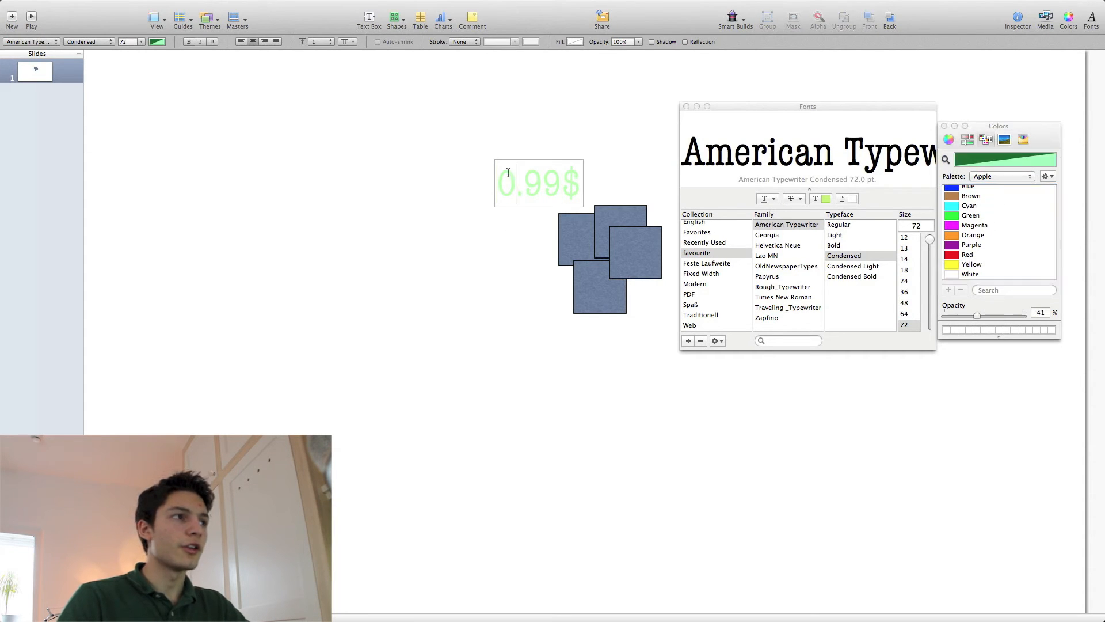
left_click_drag(977, 314, 1022, 314)
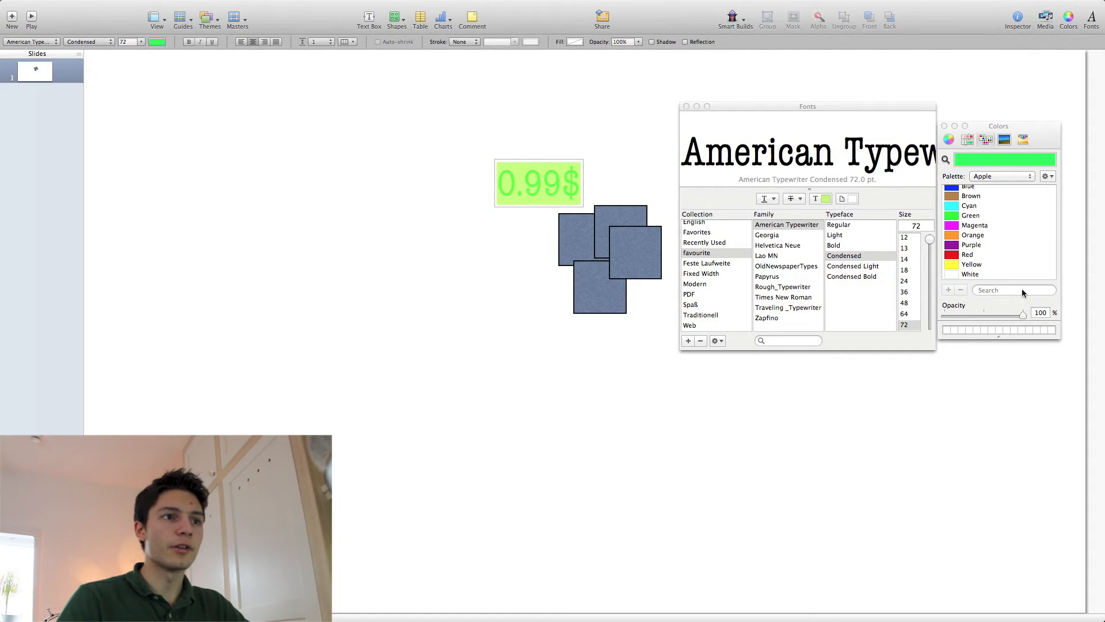
Step: Recolour the "0.99$" text black and finally green by picking from the Spectrum image palette
scroll(984, 211, "up", 2)
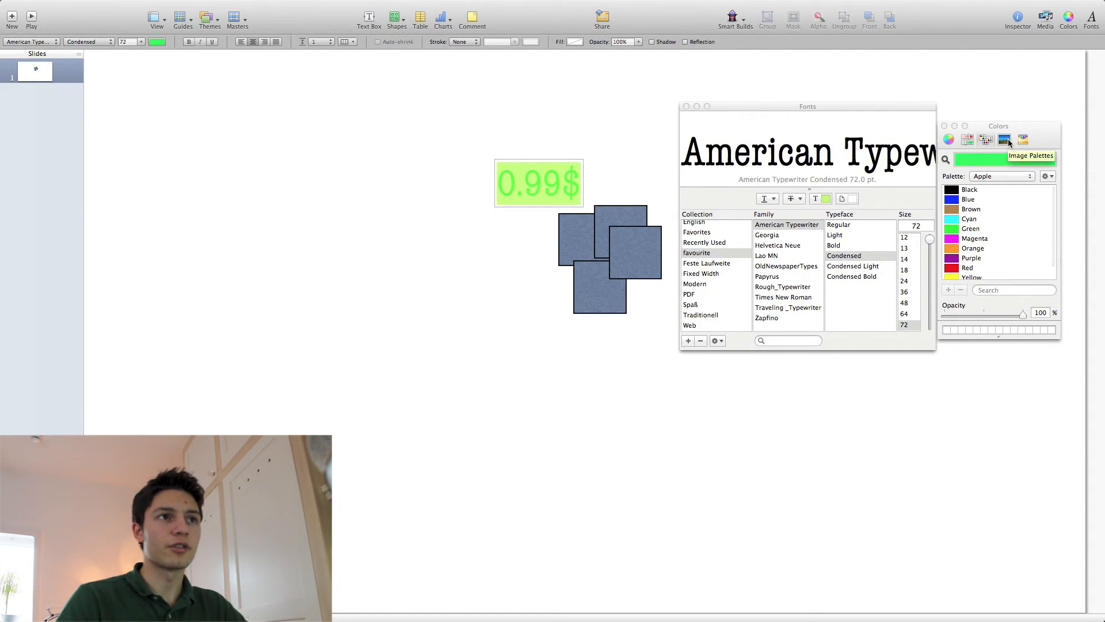
left_click(1006, 142)
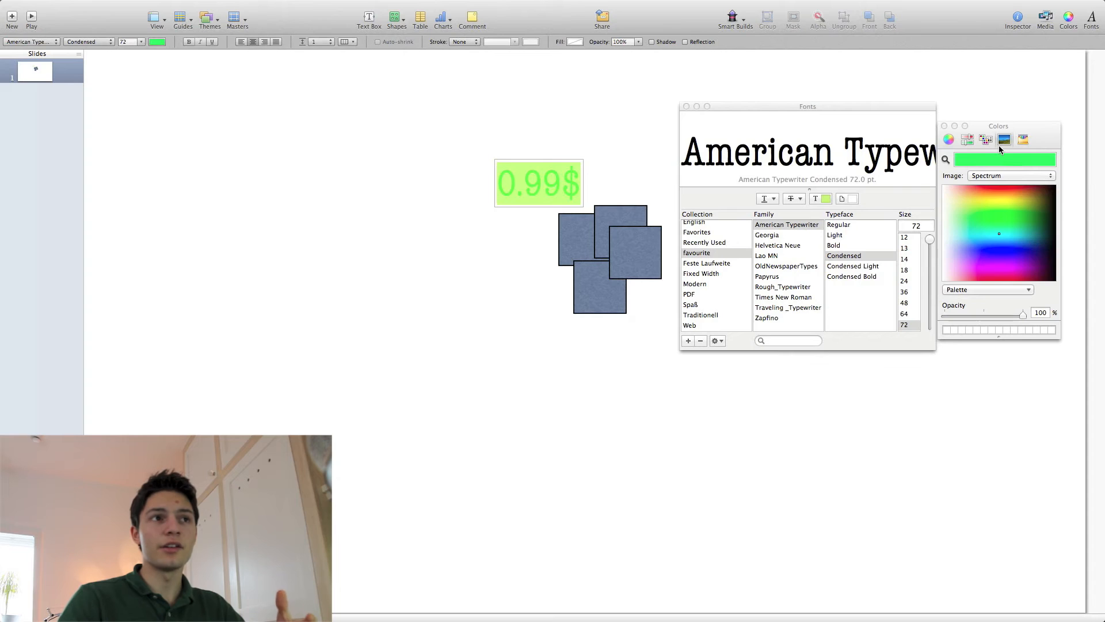
left_click_drag(994, 237, 1079, 189)
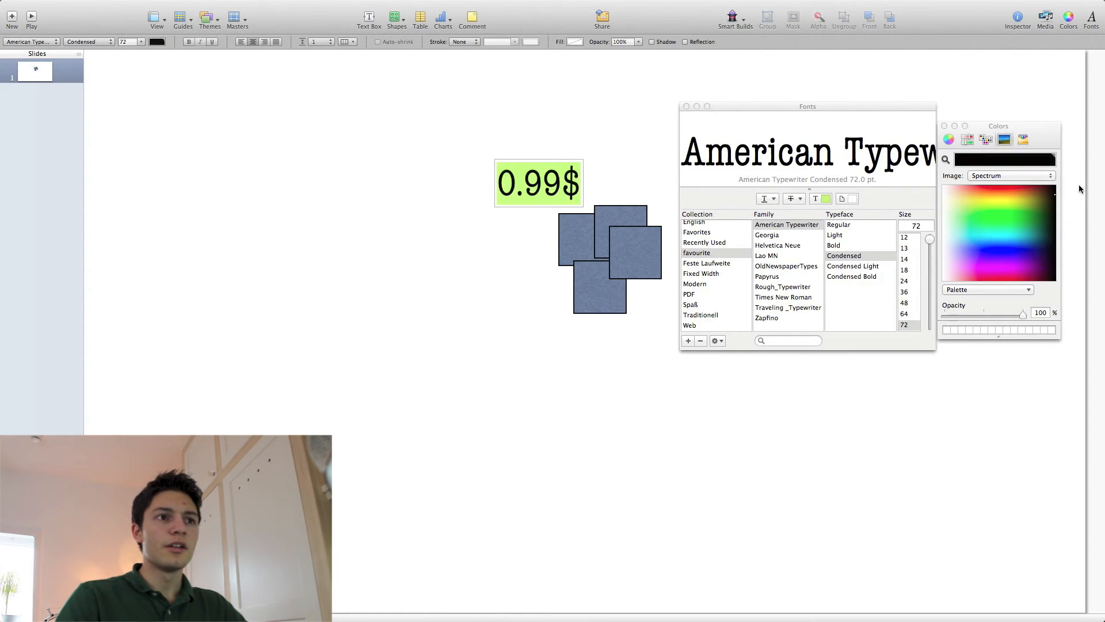
left_click(1025, 290)
left_click(1046, 276)
left_click_drag(991, 223, 1025, 216)
Step: Bring up the crayon colours for a look, and close both the Colors and Fonts windows
left_click(1024, 140)
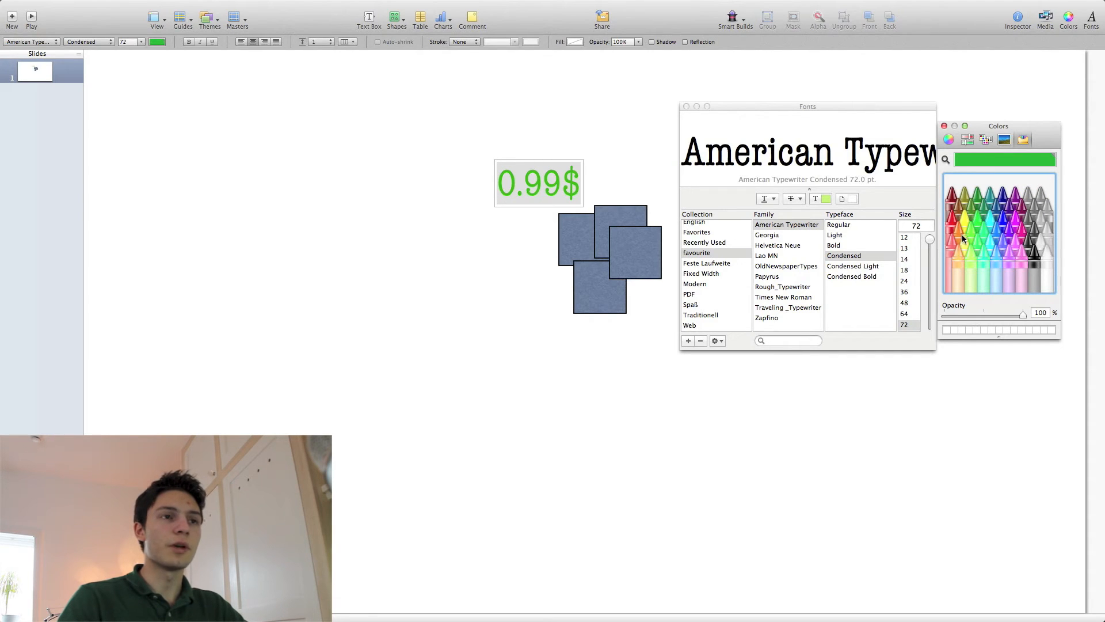
left_click(943, 126)
left_click_drag(911, 109, 999, 78)
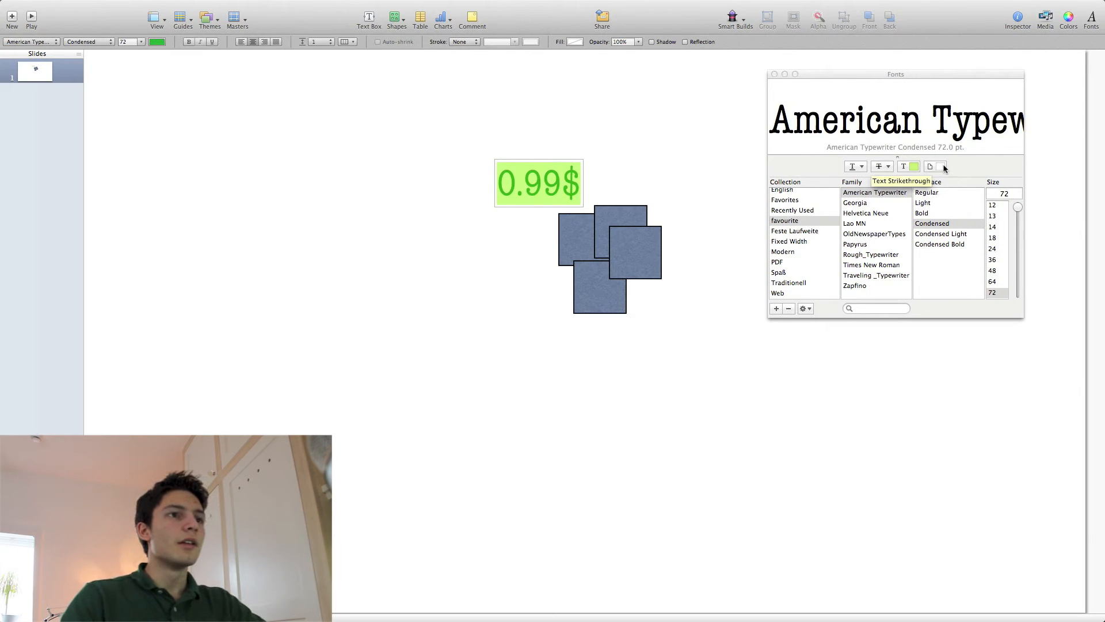
left_click(774, 74)
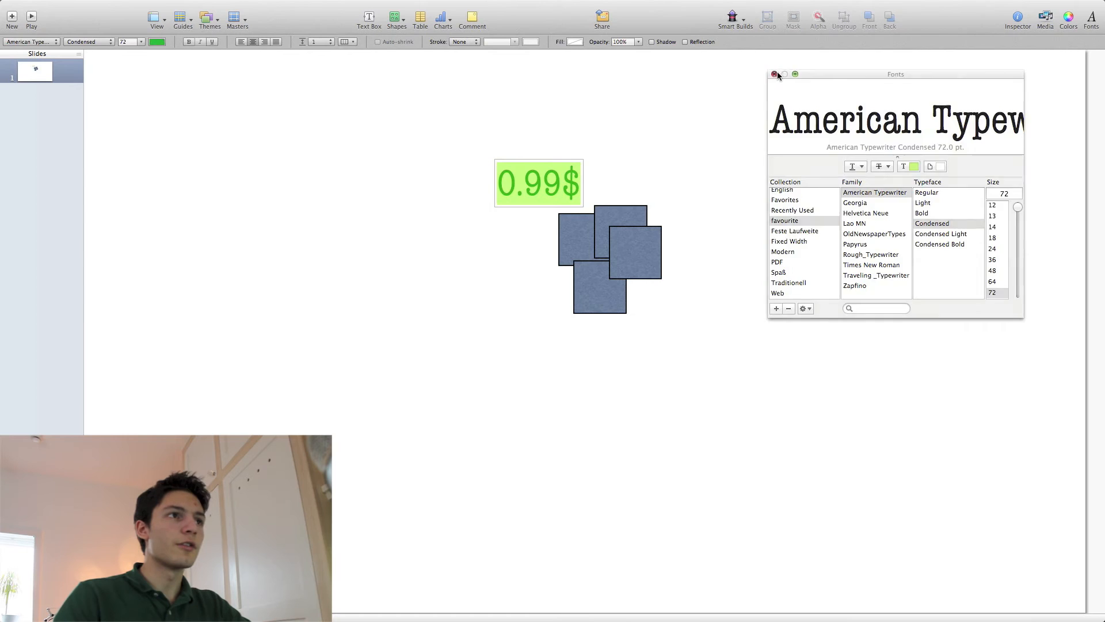
Step: Open the Media browser beside the slide content and examine the GarageBand and iTunes audio sources
left_click(1045, 23)
left_click_drag(116, 141, 1019, 80)
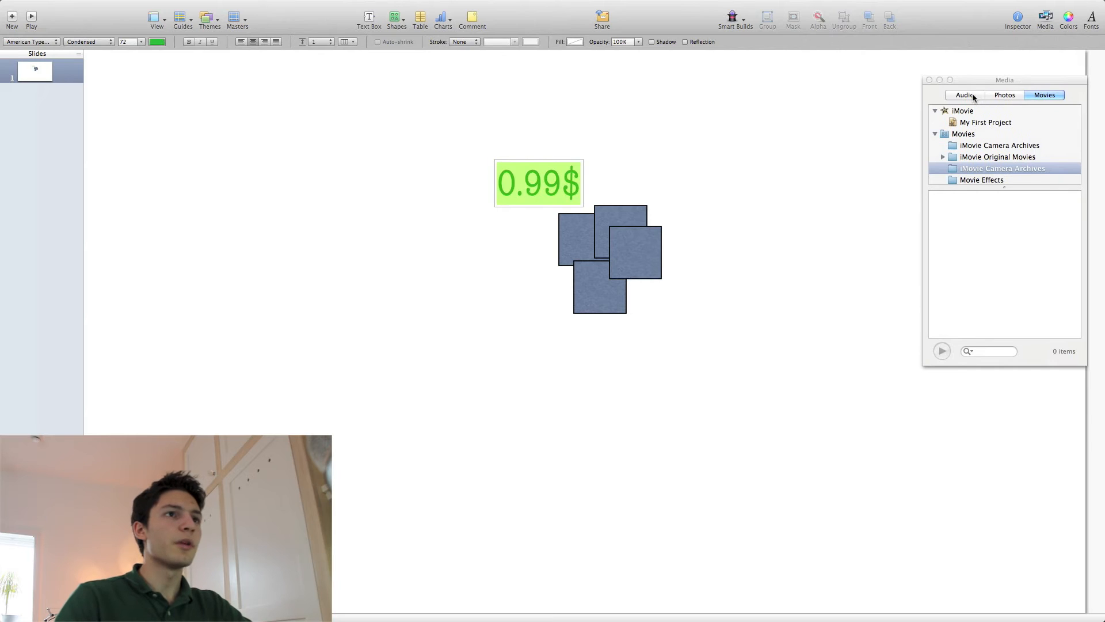
left_click(965, 95)
scroll(974, 129, "down", 5)
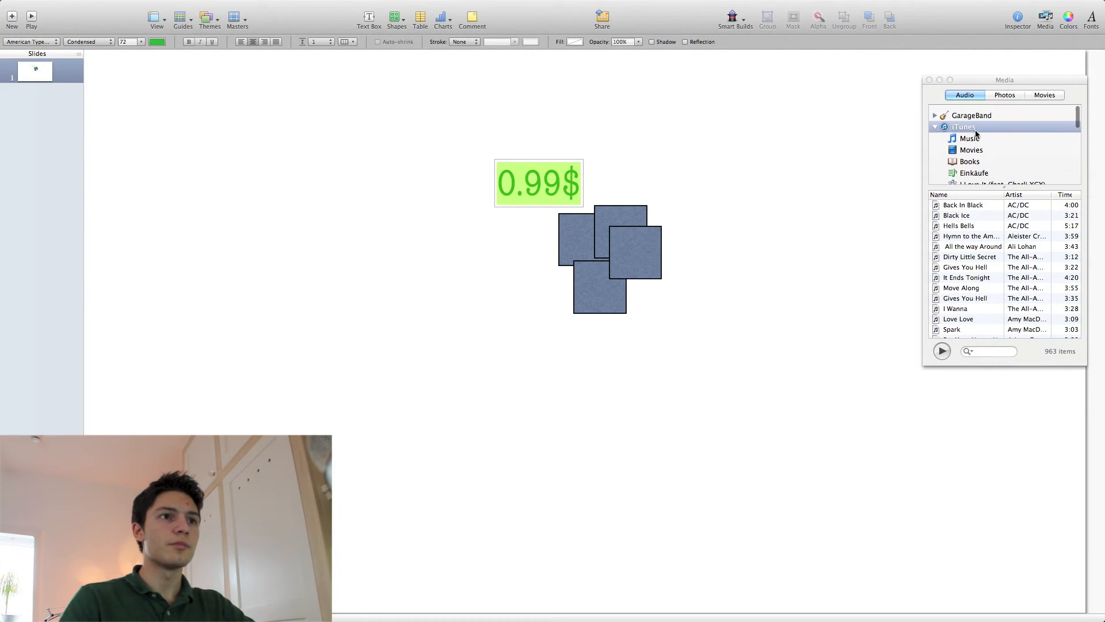
scroll(970, 139, "up", 5)
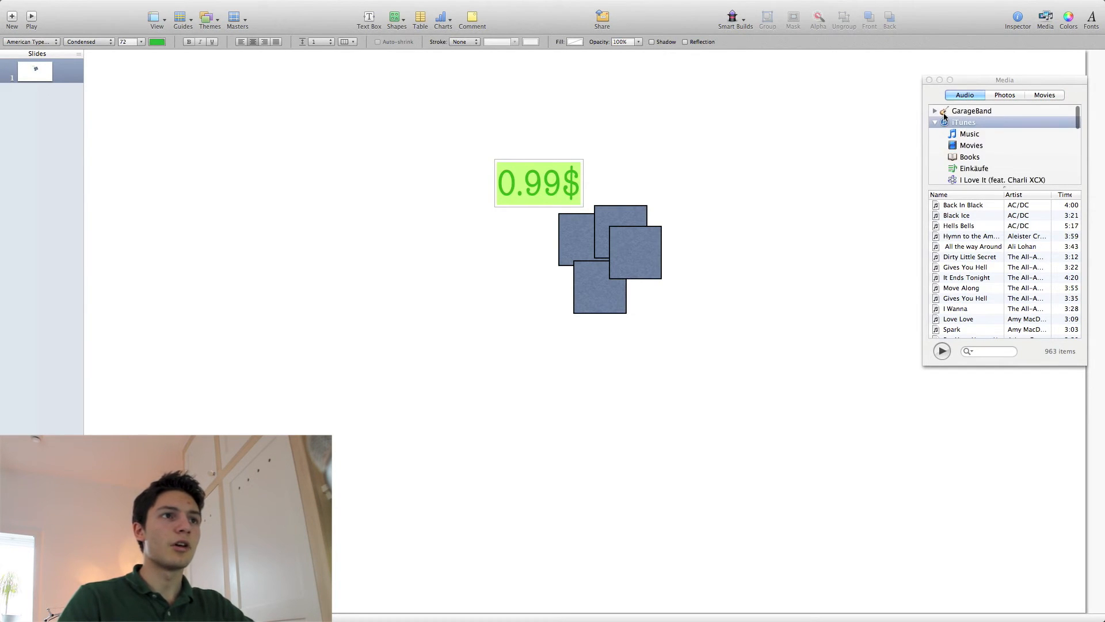
left_click(936, 110)
left_click(935, 111)
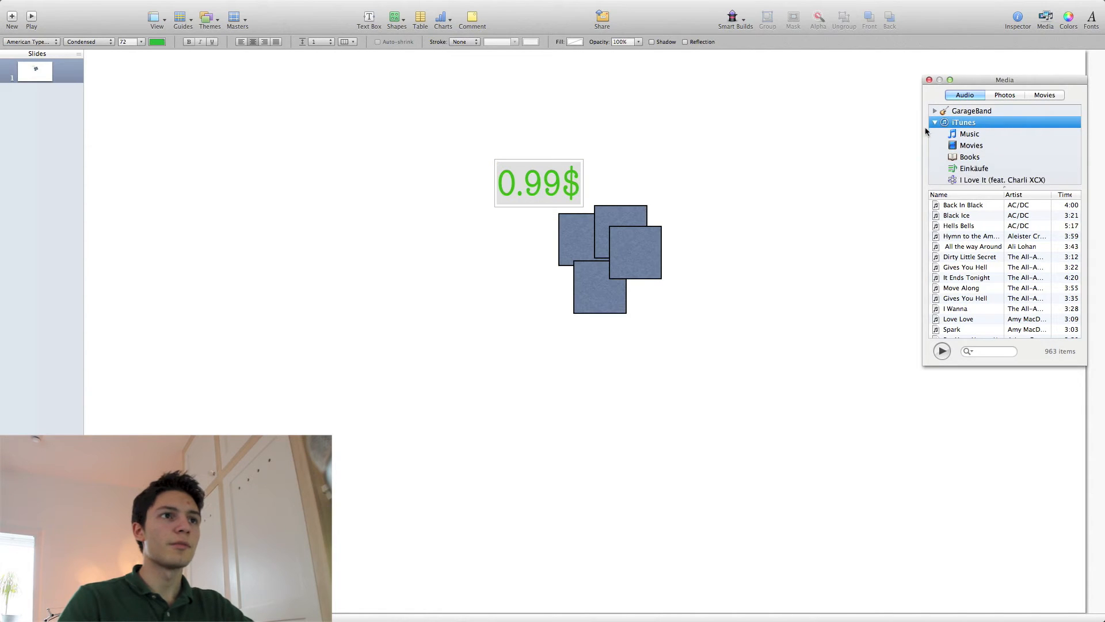
left_click(936, 122)
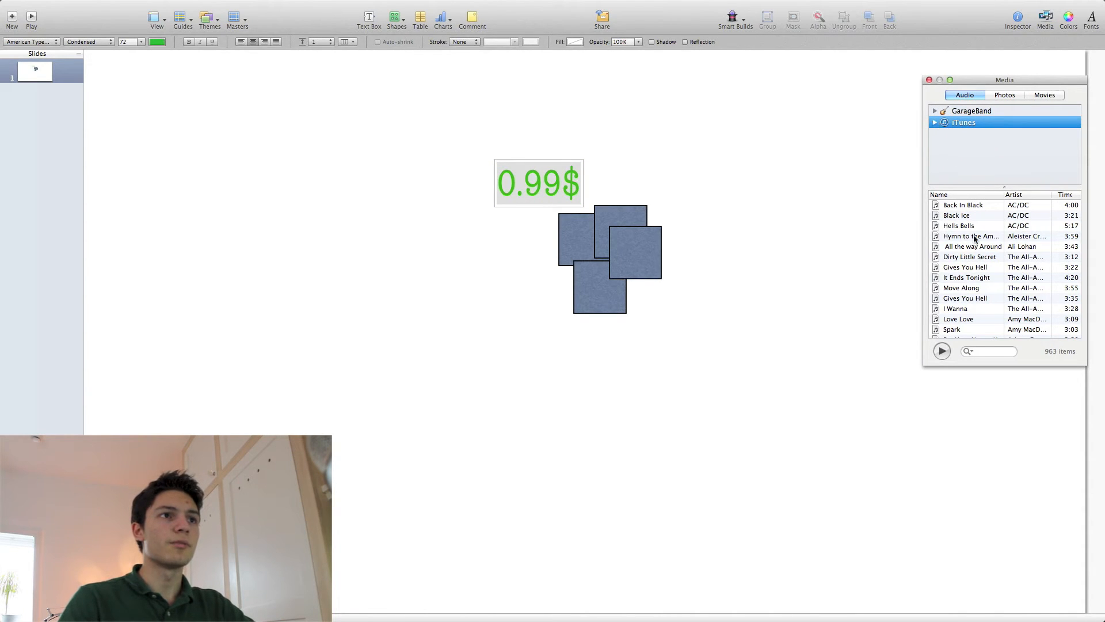
Step: Place the song "Back In Black" from the iTunes library on the slide beside the "0.99$" text
left_click(976, 205)
left_click_drag(976, 204, 773, 181)
left_click(779, 227)
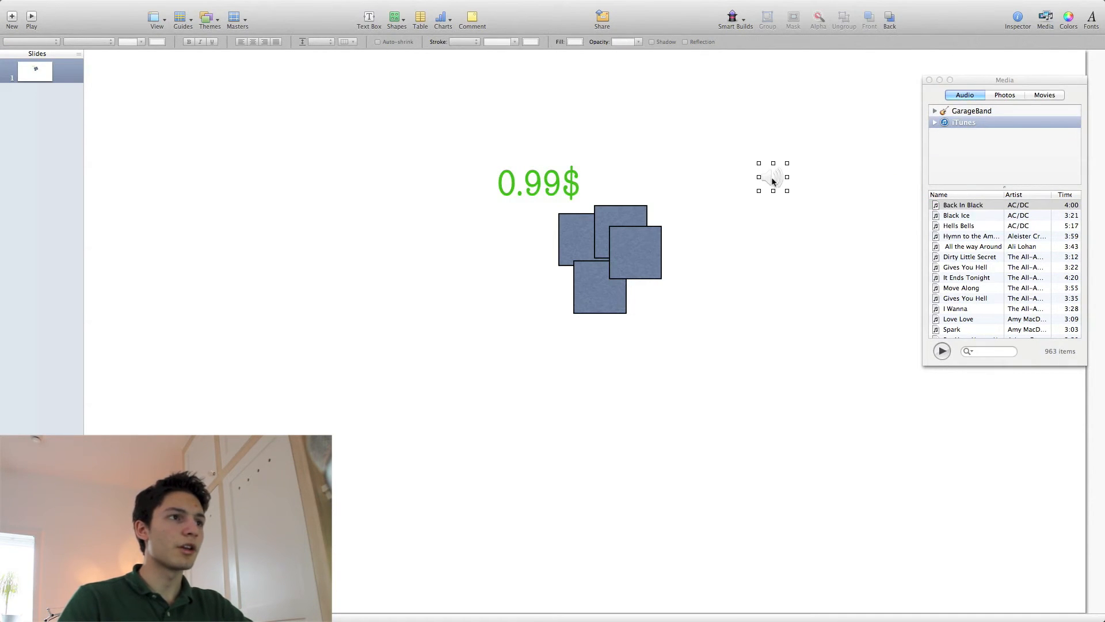
Step: Play the slideshow to test the song, exit it, and remove the audio object from the slide
left_click(34, 18)
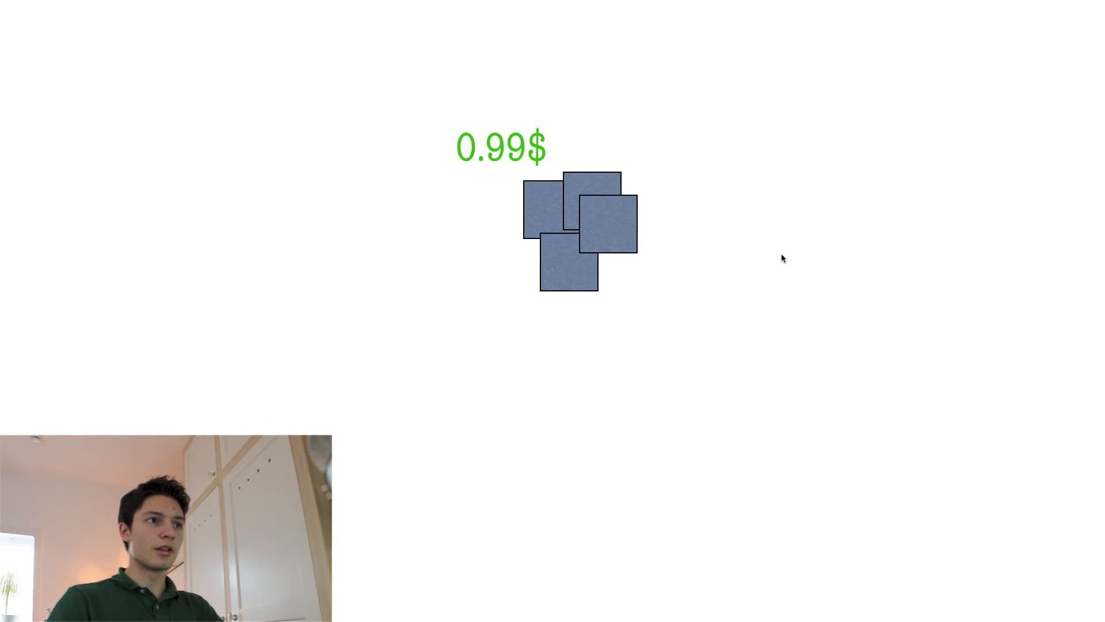
key("Escape")
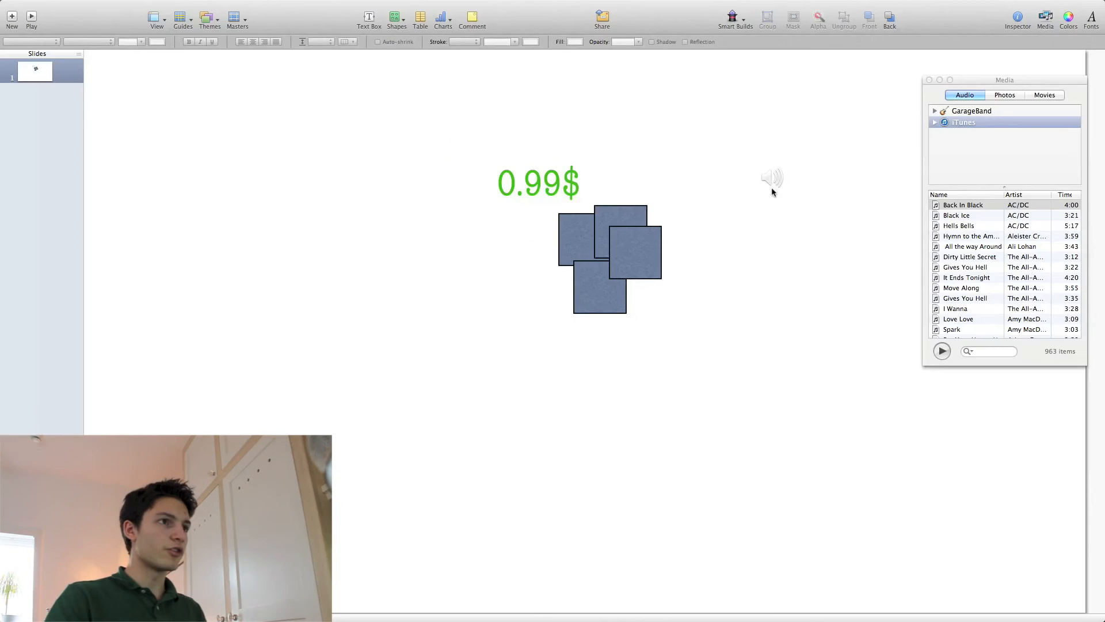
left_click_drag(775, 182, 782, 203)
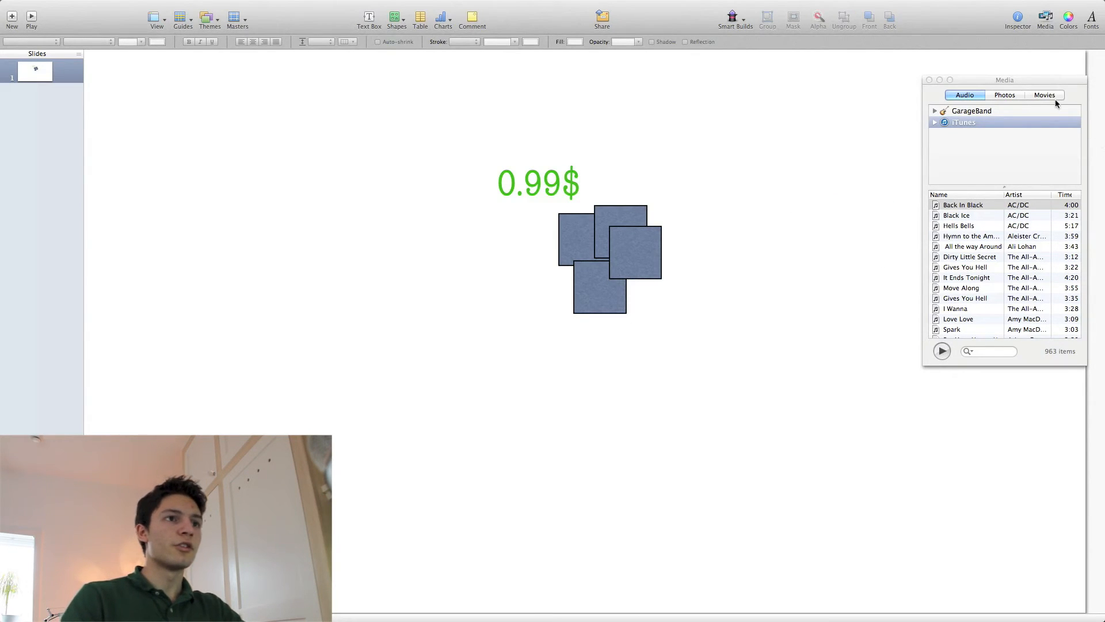
Step: Insert the beach sunset photo from the iPhoto library and shrink it to well under half the slide's width
left_click(1022, 95)
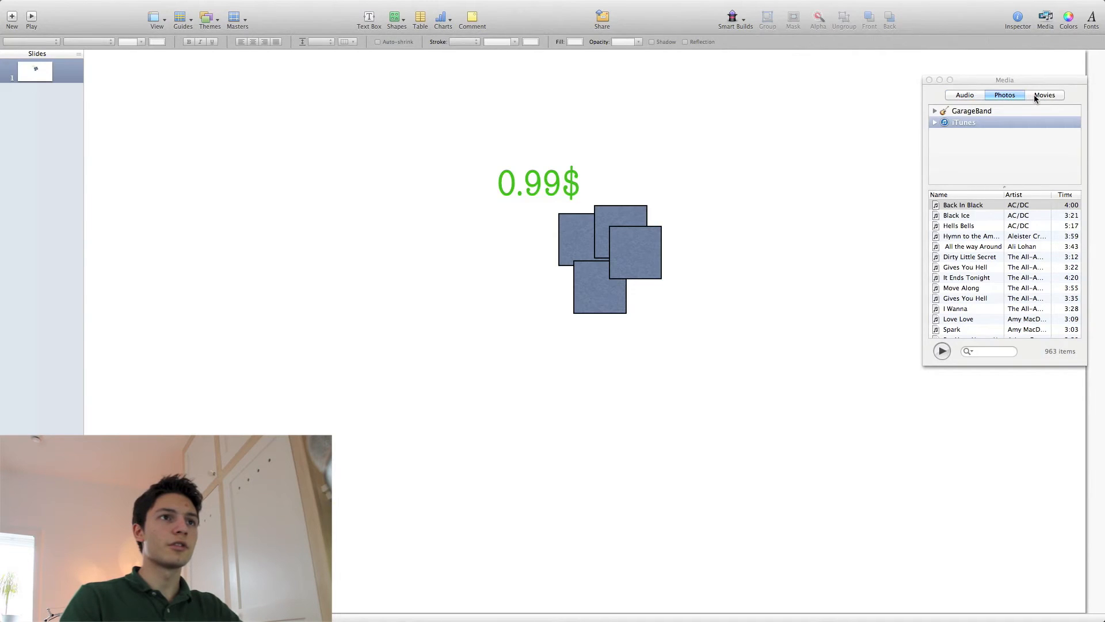
left_click(1042, 96)
left_click(1014, 96)
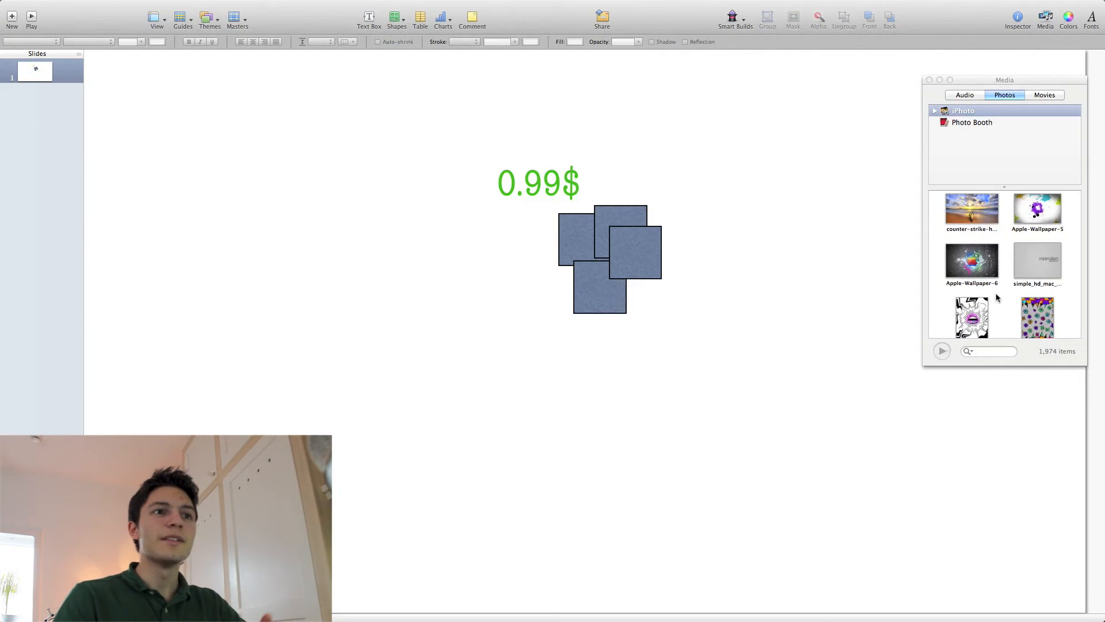
left_click_drag(980, 209, 605, 314)
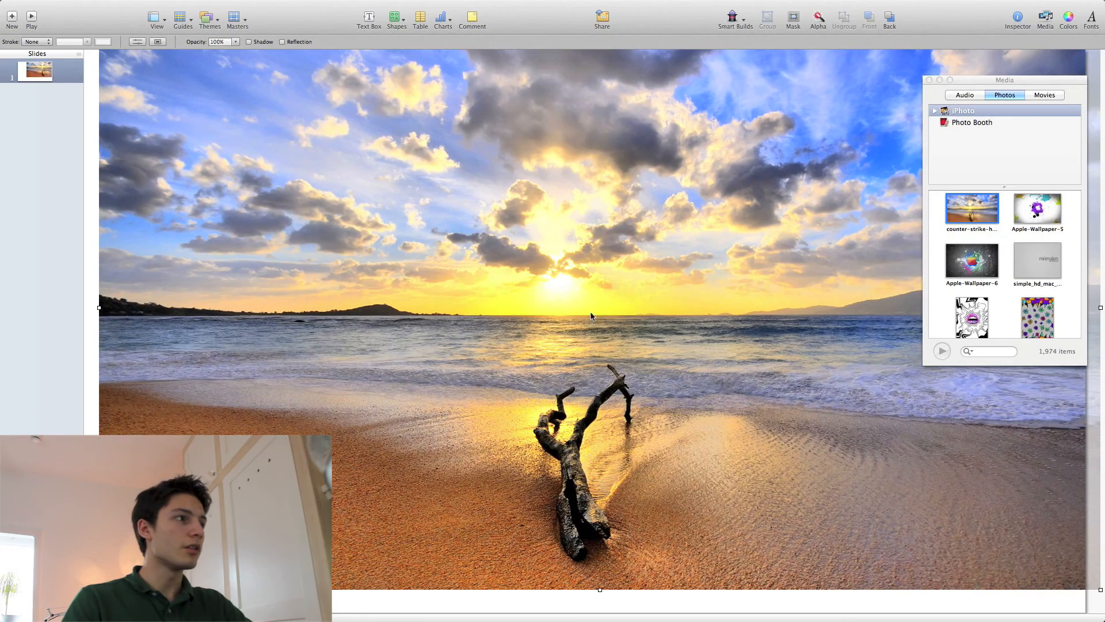
left_click_drag(99, 589, 454, 212)
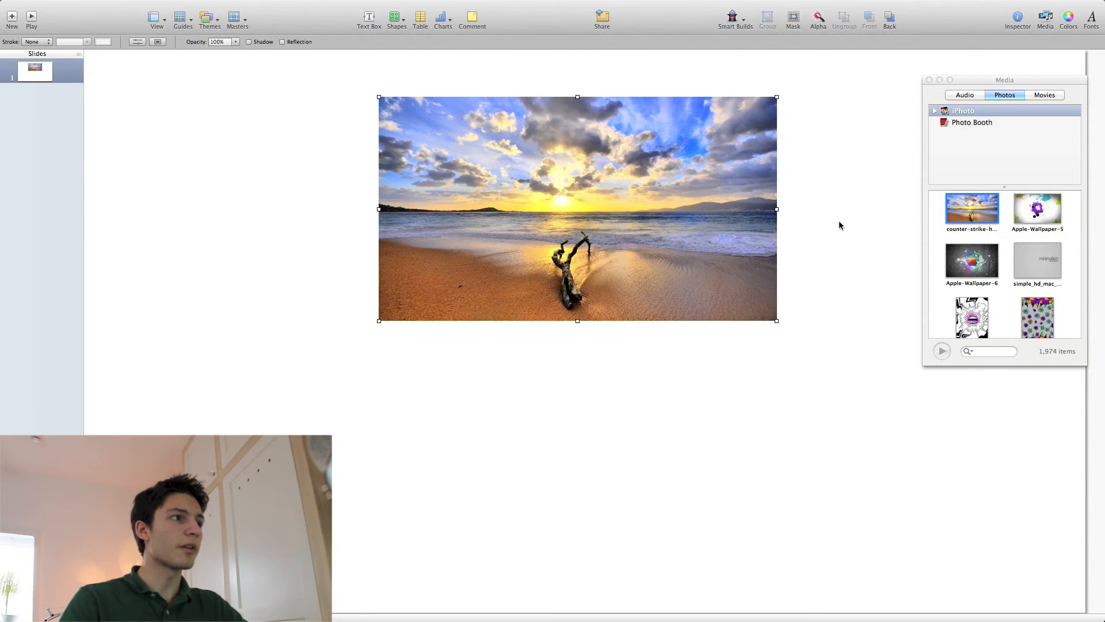
Step: Browse the movie sources in the Media browser, including iTunes, My First Project and iMovie
left_click(1045, 95)
left_click(964, 114)
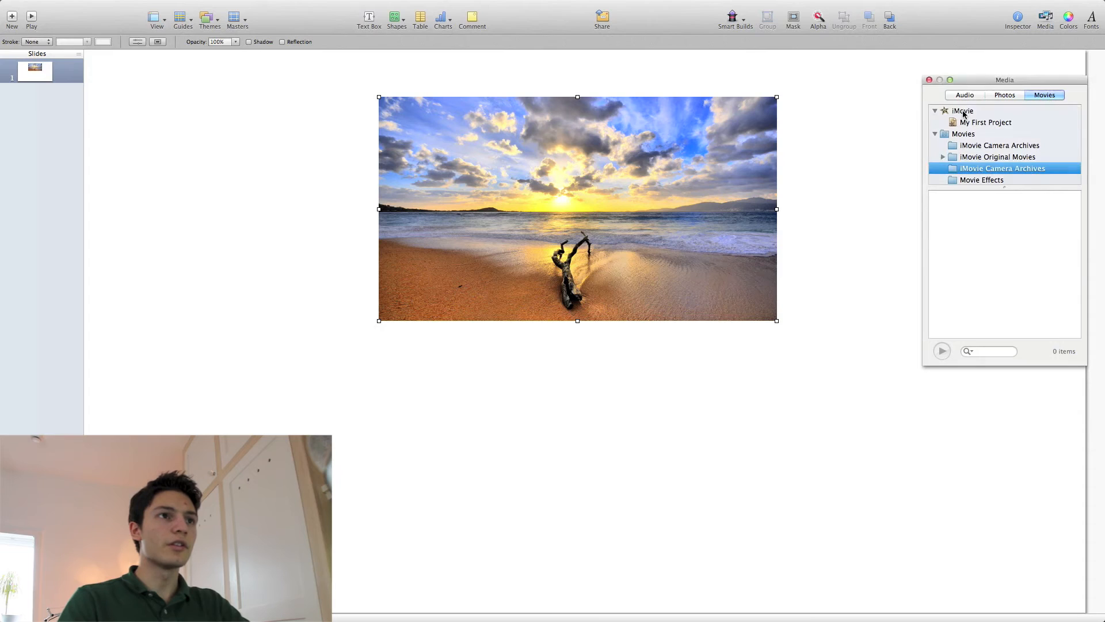
left_click(965, 111)
scroll(967, 153, "down", 3)
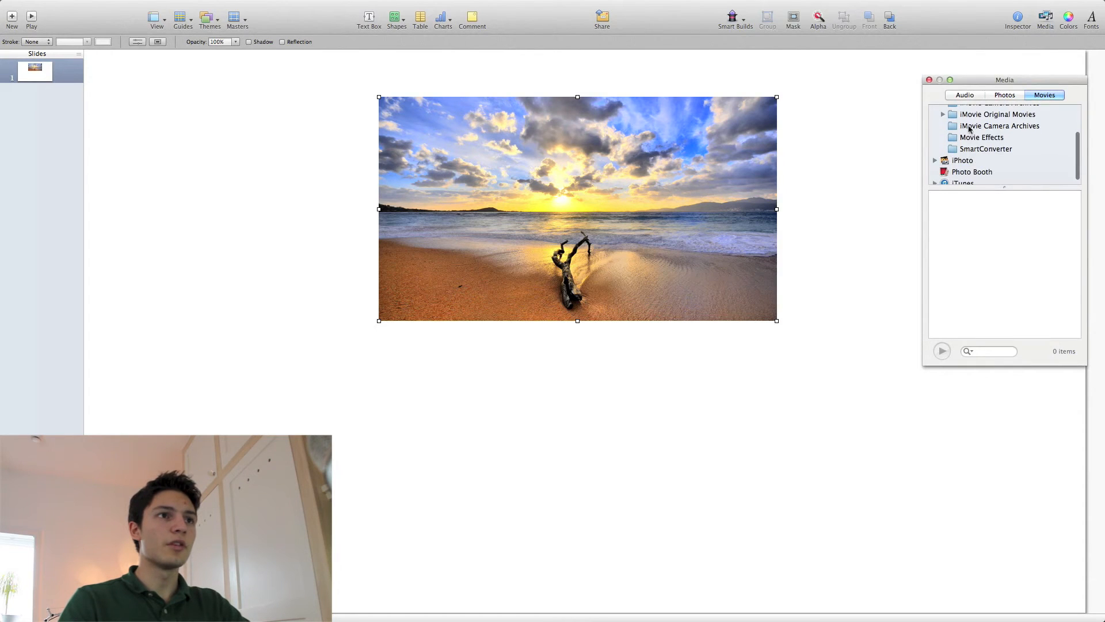
scroll(967, 145, "up", 3)
scroll(978, 152, "down", 2)
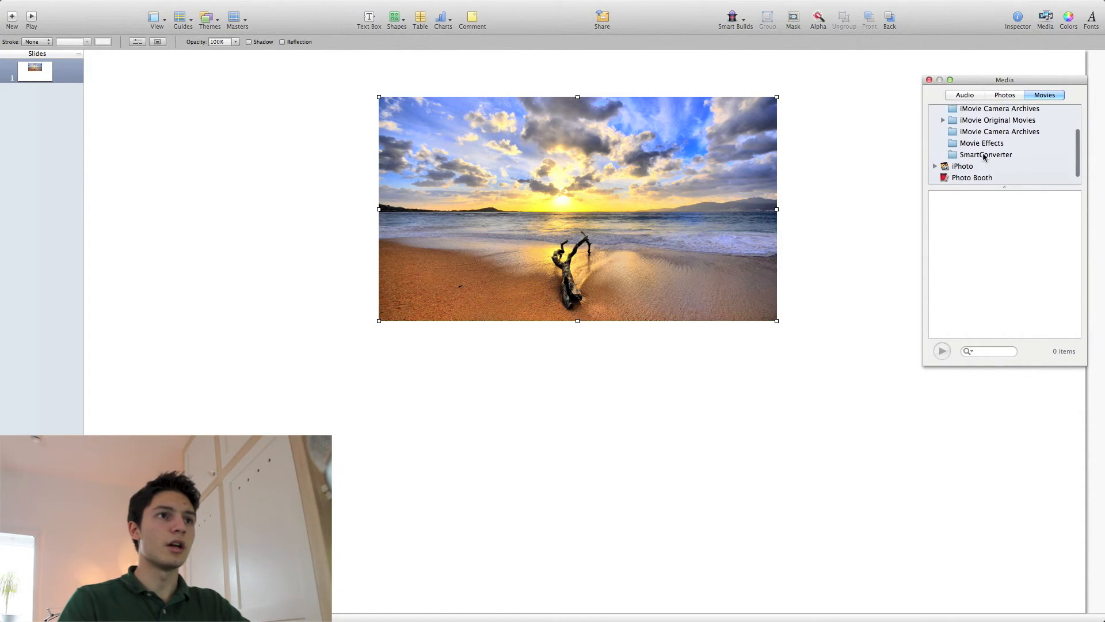
scroll(987, 154, "down", 2)
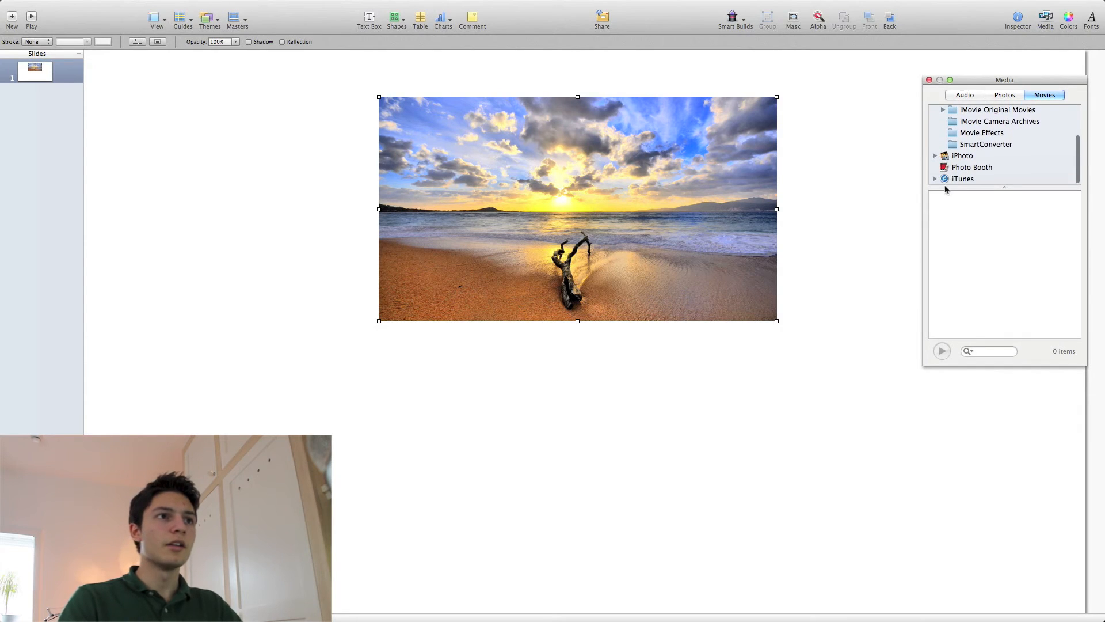
left_click(967, 180)
scroll(972, 167, "up", 3)
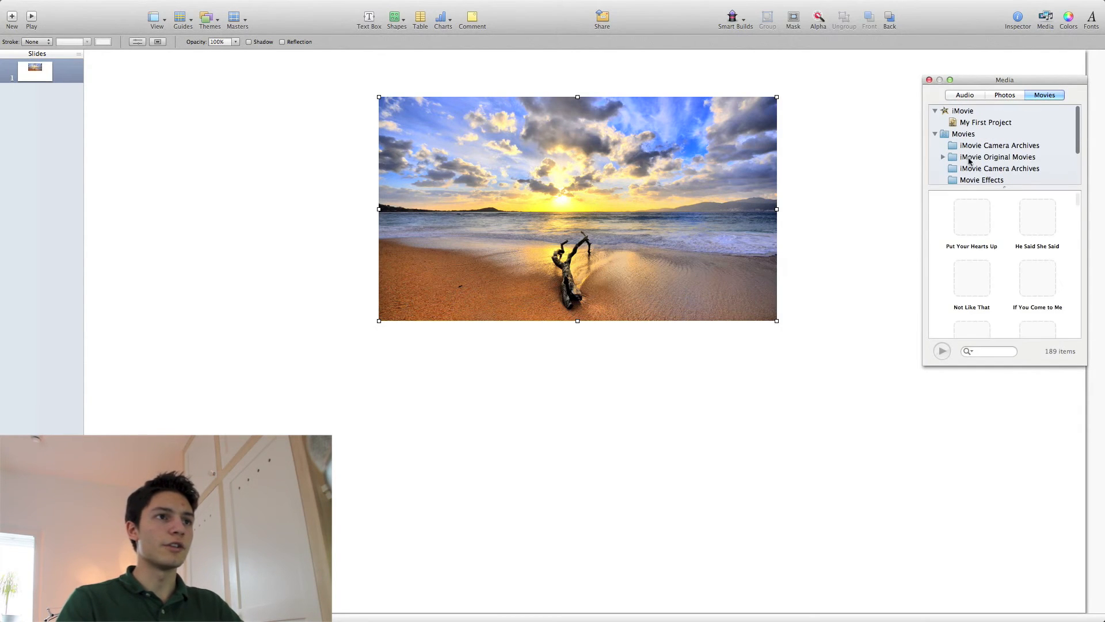
left_click(969, 123)
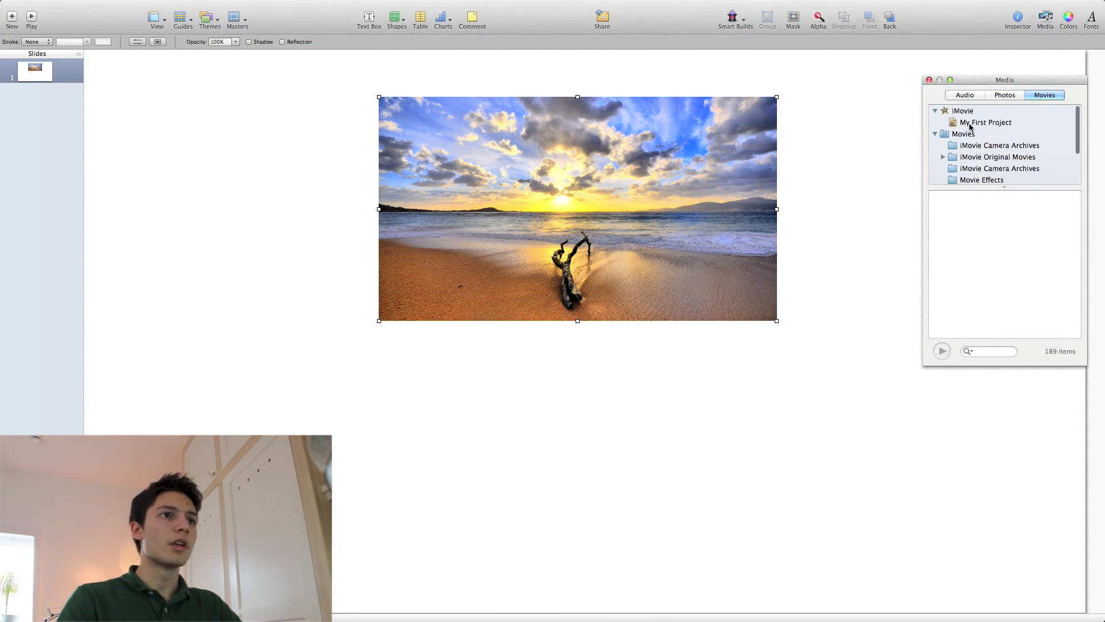
left_click(968, 112)
Step: Delete the beach photo from the slide, look over the movie sources once more, and close the Media browser
left_click_drag(769, 174, 761, 226)
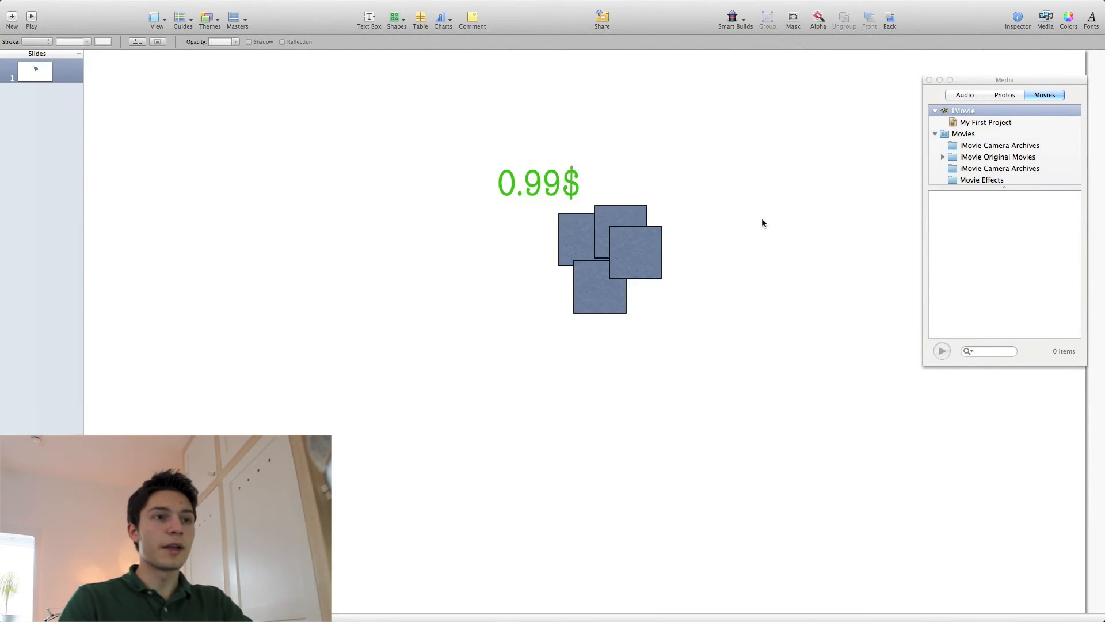
scroll(993, 168, "down", 5)
scroll(973, 161, "up", 5)
scroll(975, 149, "down", 1)
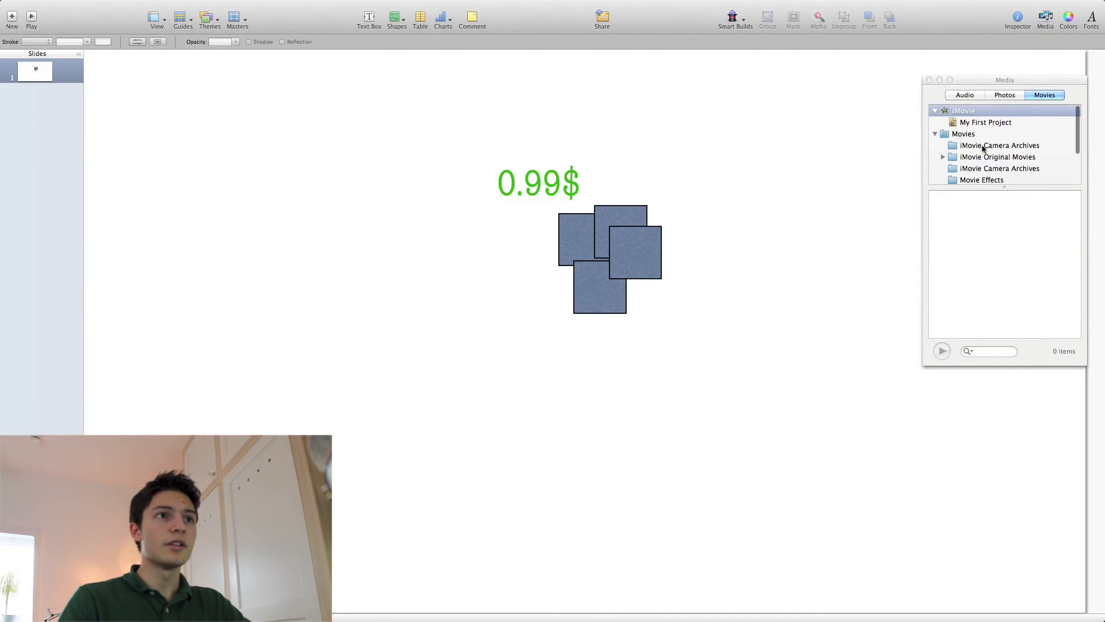
left_click(929, 80)
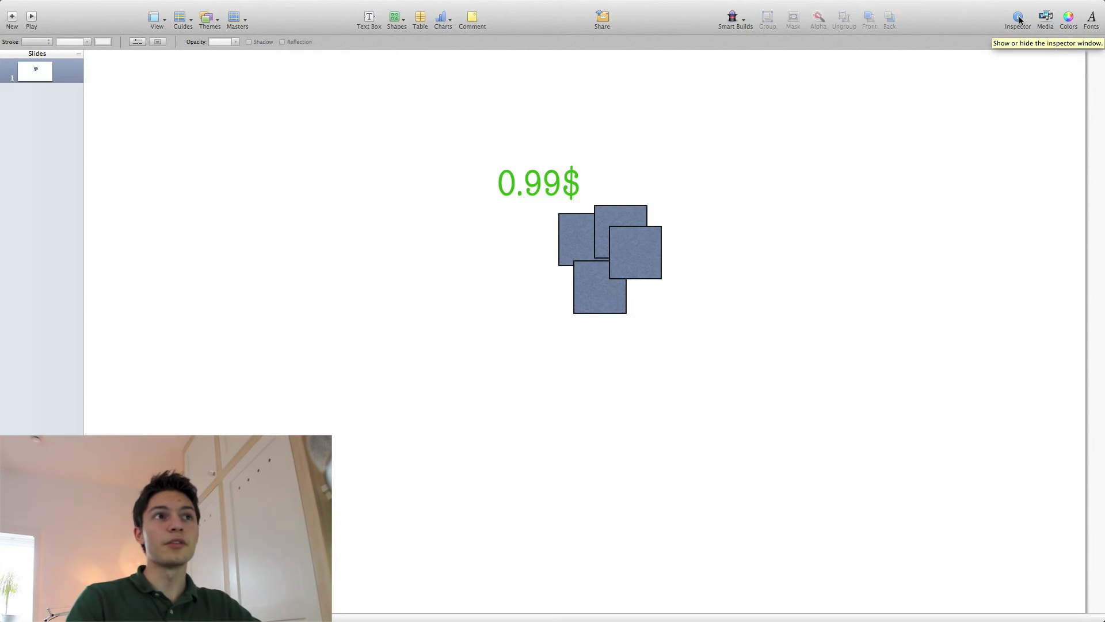
Step: Open the Inspector beside the slide content and review the document's slideshow settings and available slide sizes
left_click(1018, 18)
left_click_drag(853, 84, 967, 72)
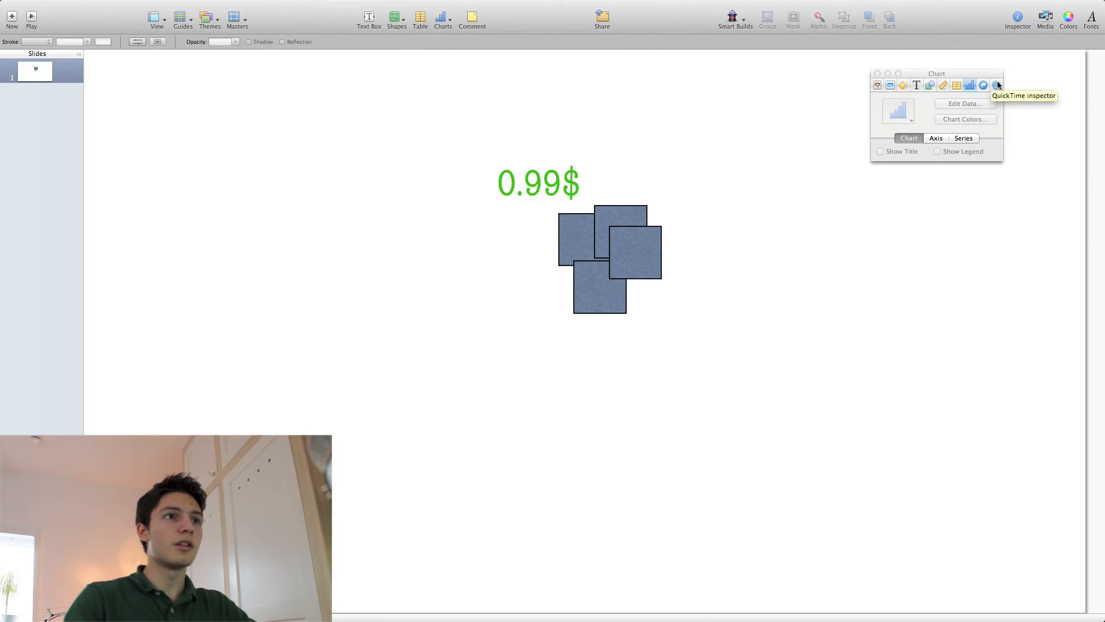
left_click(878, 87)
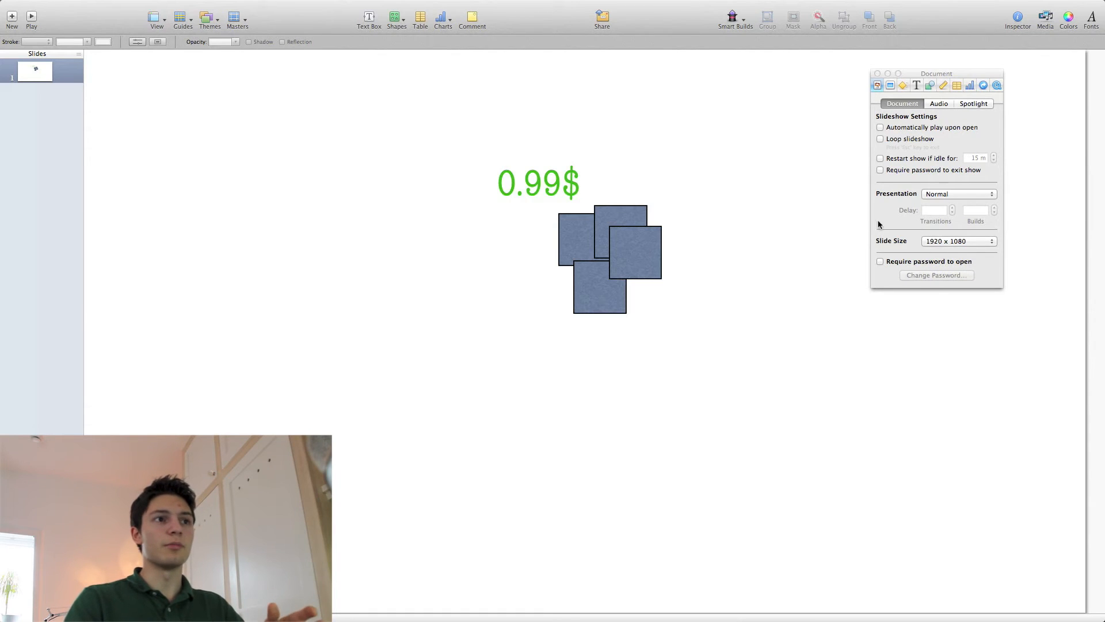
left_click(969, 240)
left_click(886, 217)
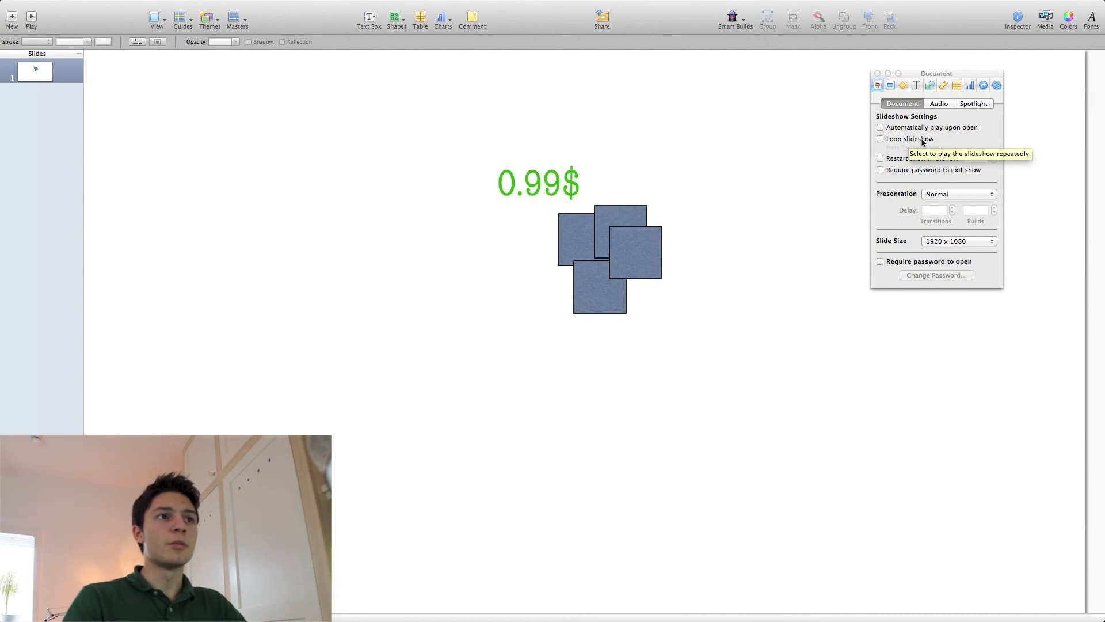
Step: Review the document's Audio and Spotlight settings, and bring up the Slide inspector's Transition settings
left_click(938, 104)
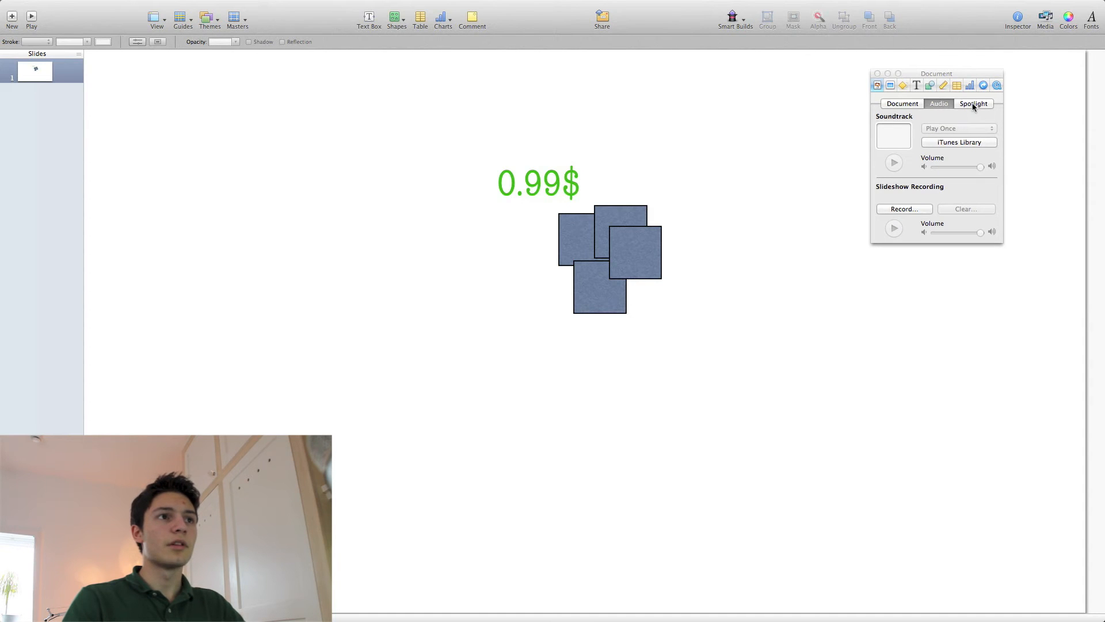
left_click(983, 103)
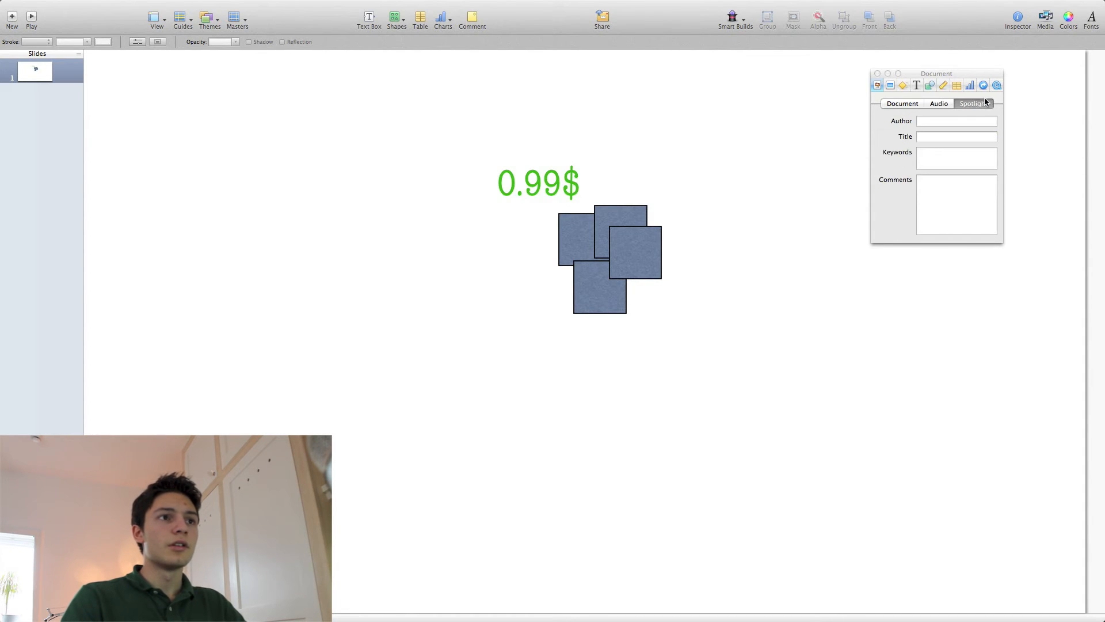
left_click(909, 104)
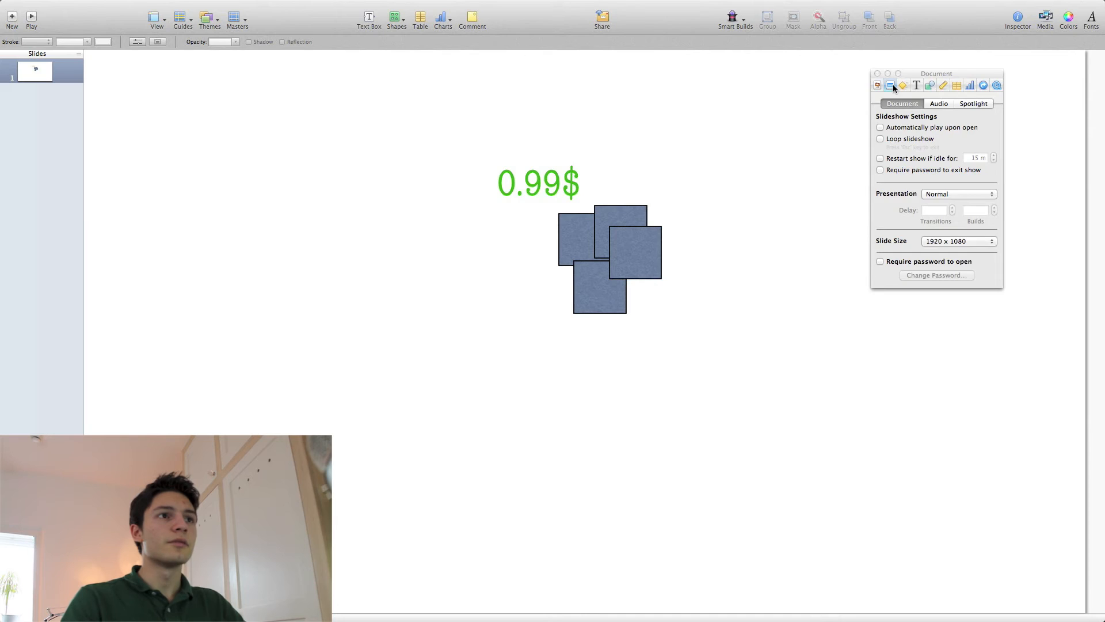
left_click(893, 84)
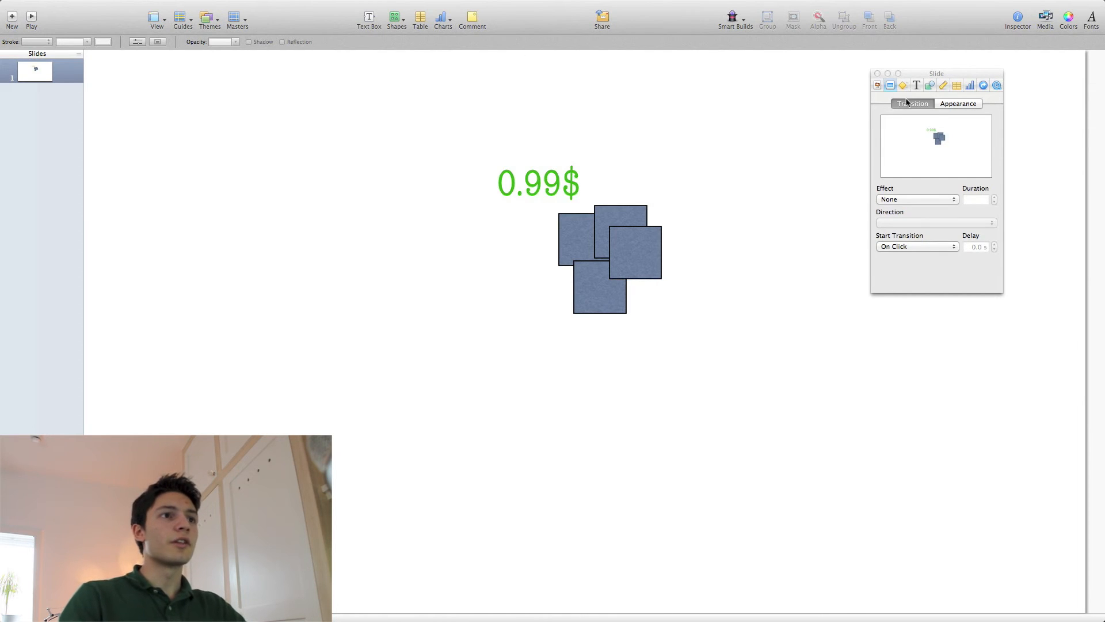
Step: Look through the transition effects available for the slide, including Magic Move, without choosing one
left_click(944, 199)
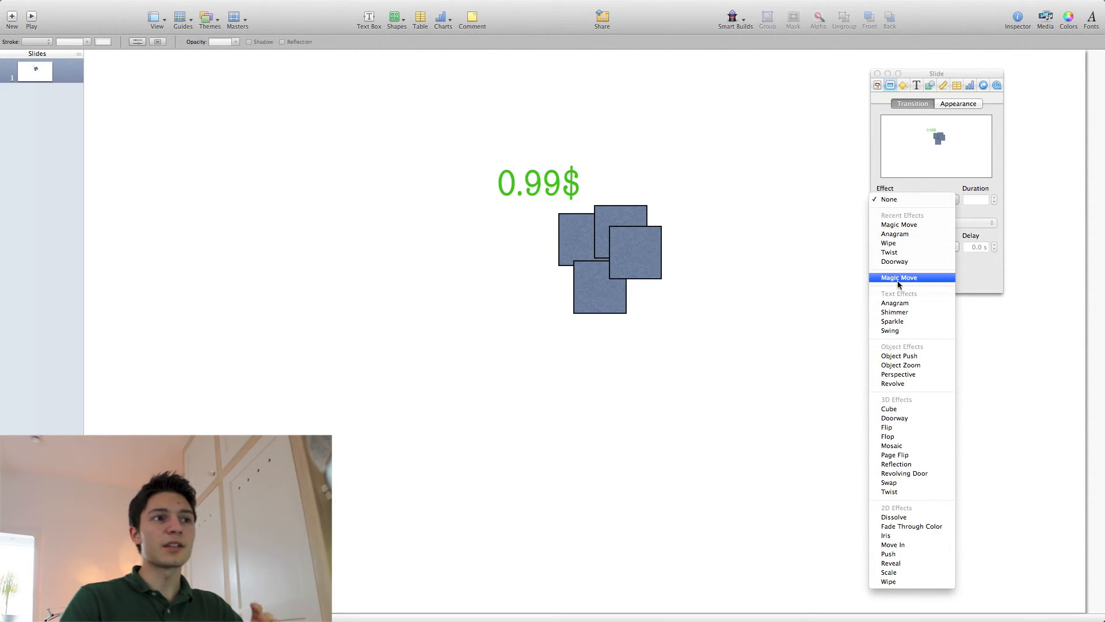
left_click(924, 174)
left_click(498, 204)
left_click(484, 209)
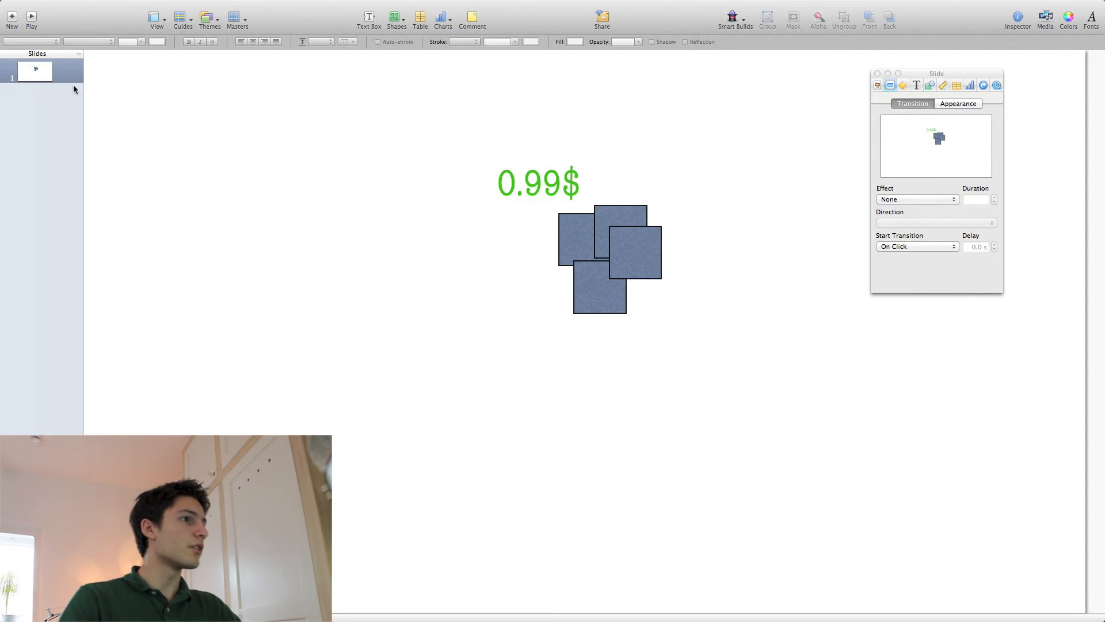
Step: Duplicate slide 1 and select the copy as slide 2
left_click(54, 73)
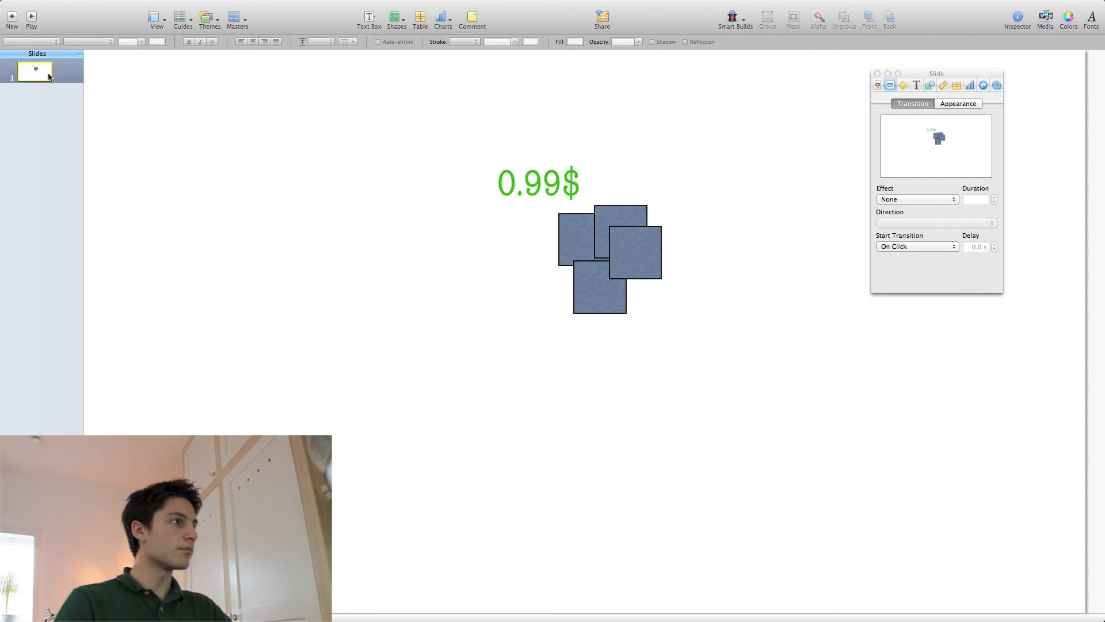
key("super+d")
left_click(32, 72)
left_click(38, 100)
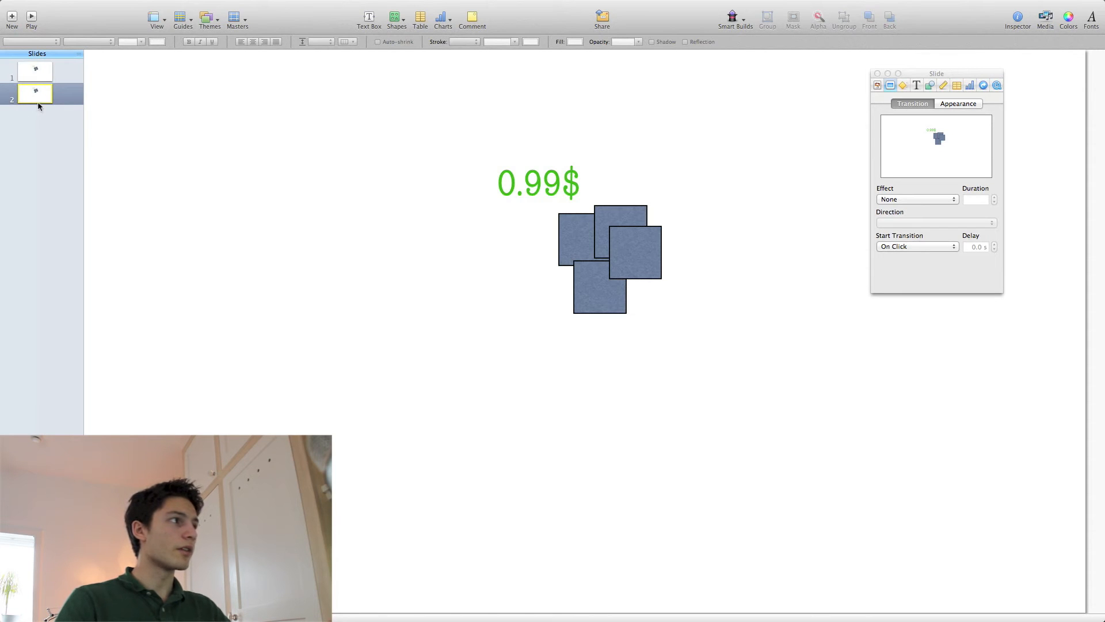
Step: On slide 2, spread the four blue squares apart, enlarge two of them, and move the 0.99$ text below the small lower-right square
left_click(591, 294)
left_click_drag(574, 313, 440, 411)
left_click_drag(566, 335, 488, 366)
left_click(643, 275)
left_click_drag(662, 278, 777, 358)
left_click_drag(693, 292, 829, 157)
left_click_drag(633, 230, 785, 362)
left_click_drag(581, 247, 408, 130)
left_click(570, 178)
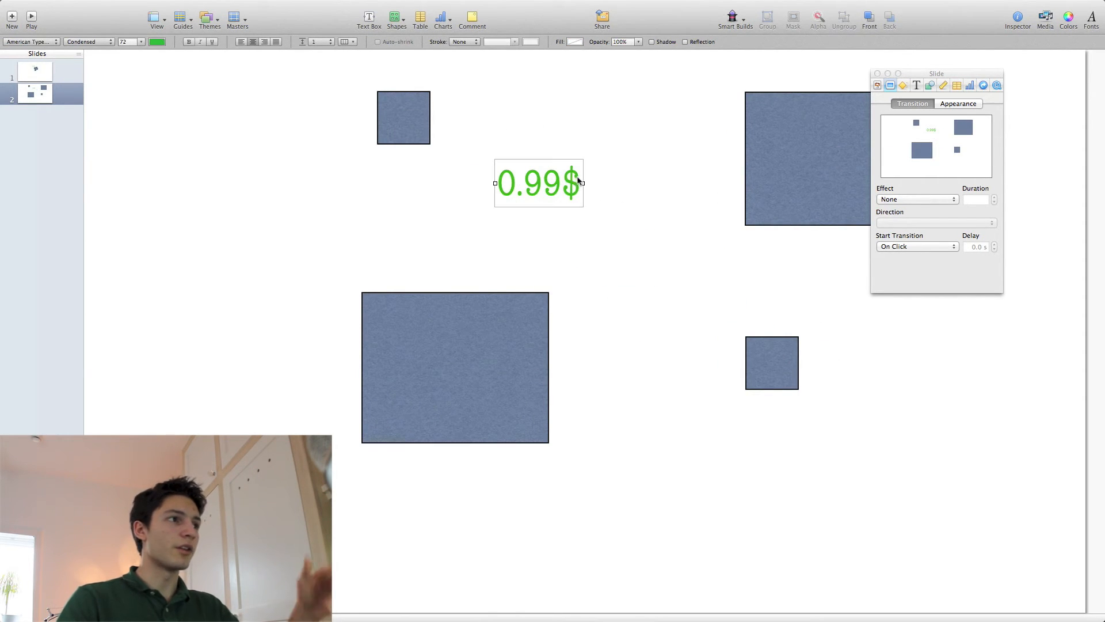
left_click_drag(569, 178, 881, 449)
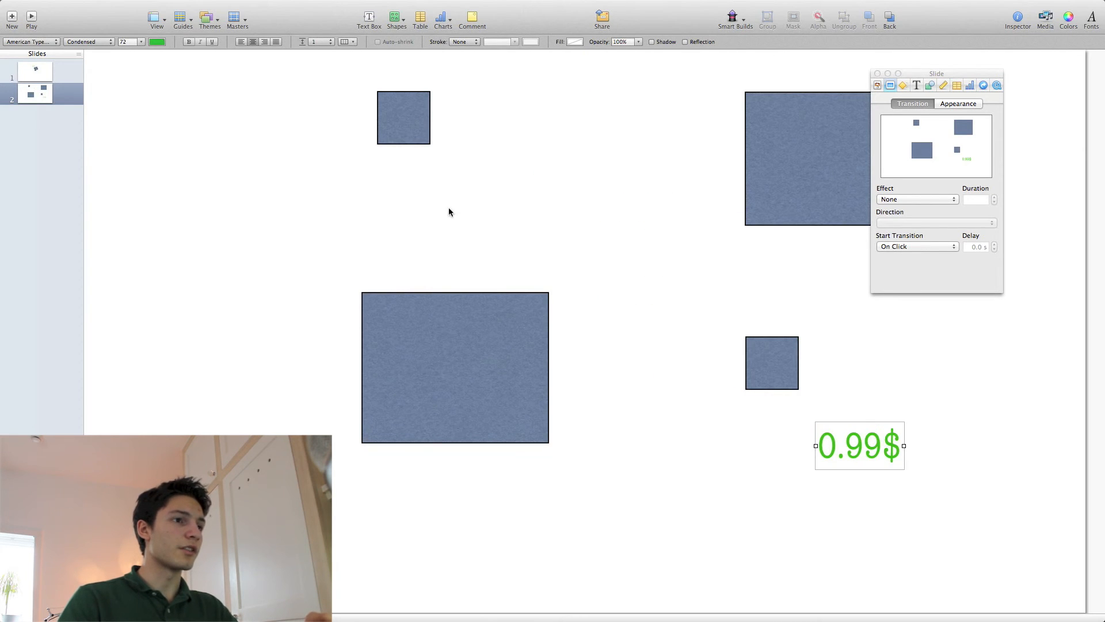
Step: Apply the Magic Move transition to slide 1 and move the Inspector closer to the slide content
left_click(37, 72)
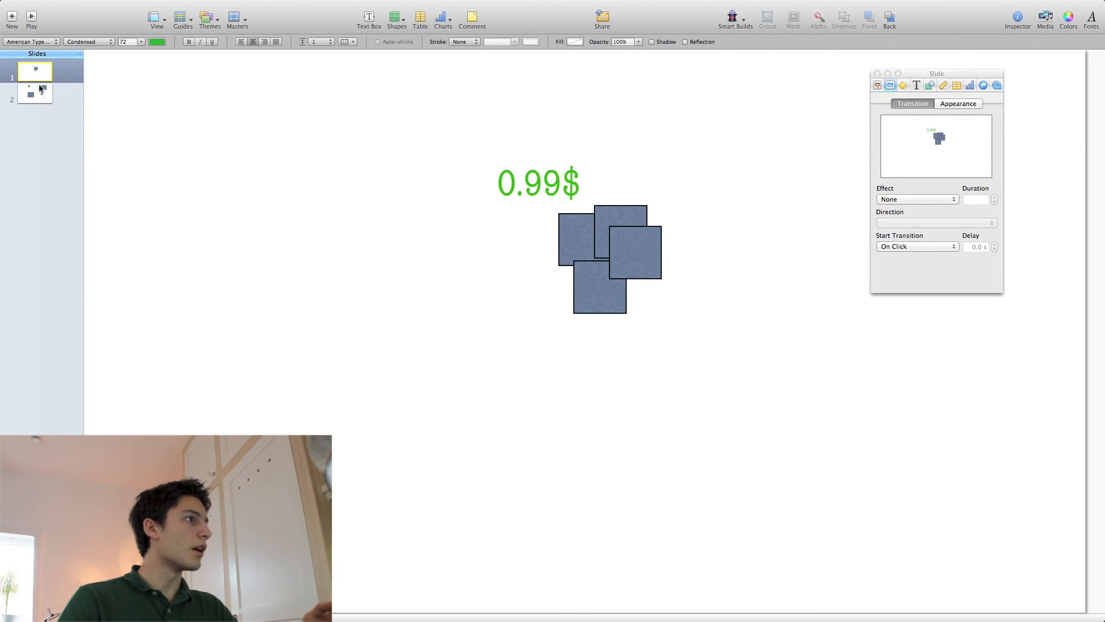
left_click(944, 200)
left_click(916, 278)
left_click_drag(935, 80, 842, 134)
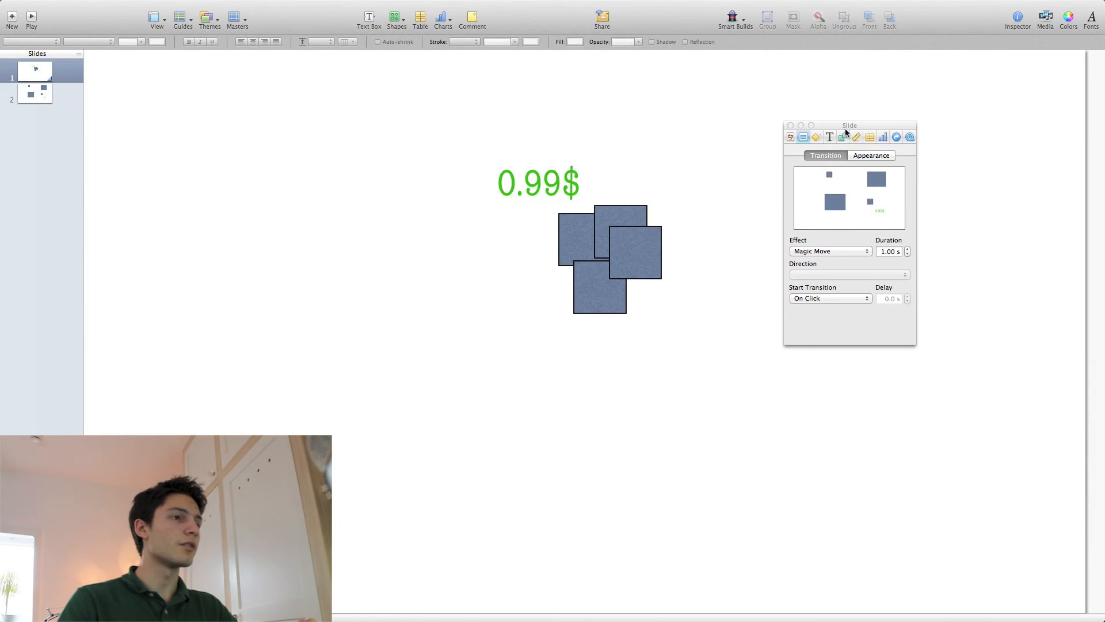
Step: Play the slideshow from slide 1 to slide 2 to preview the Magic Move transition, and exit it
left_click(33, 23)
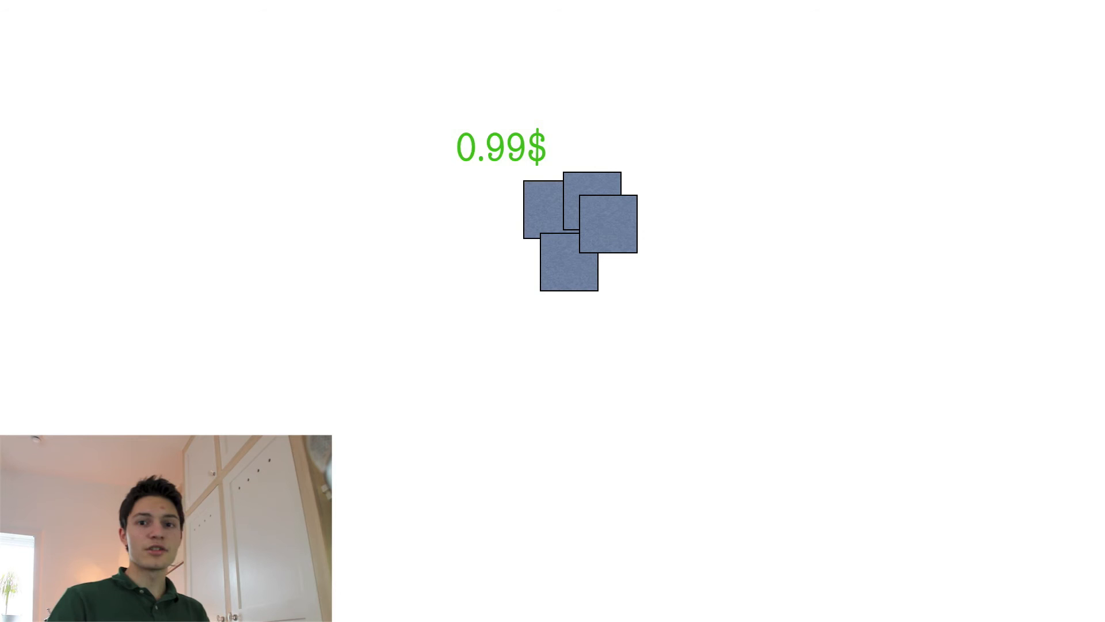
key("Right")
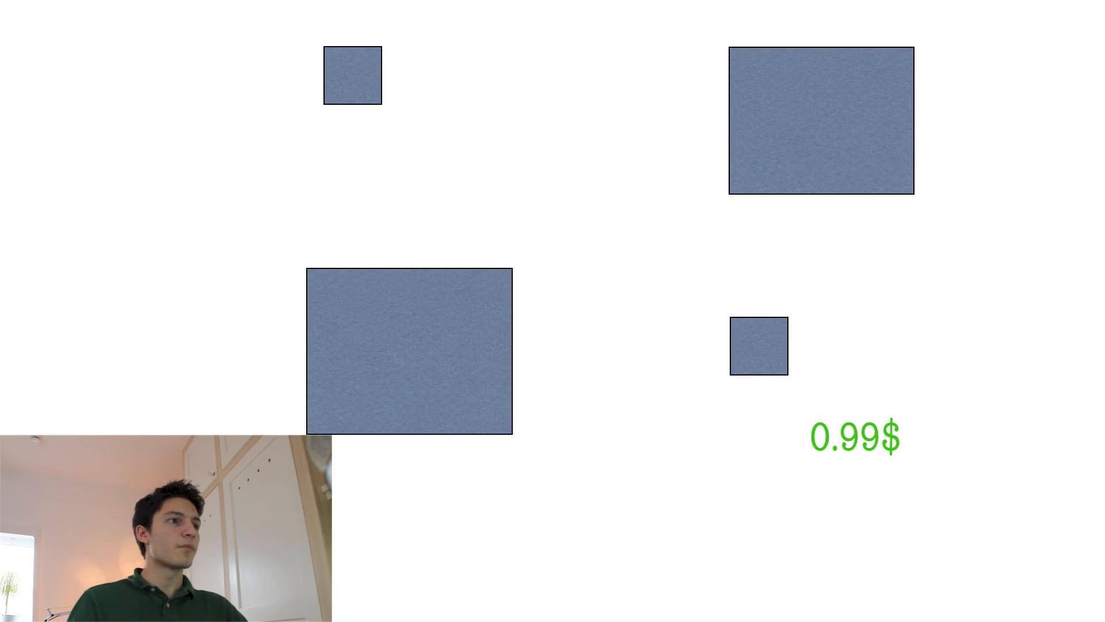
key("Escape")
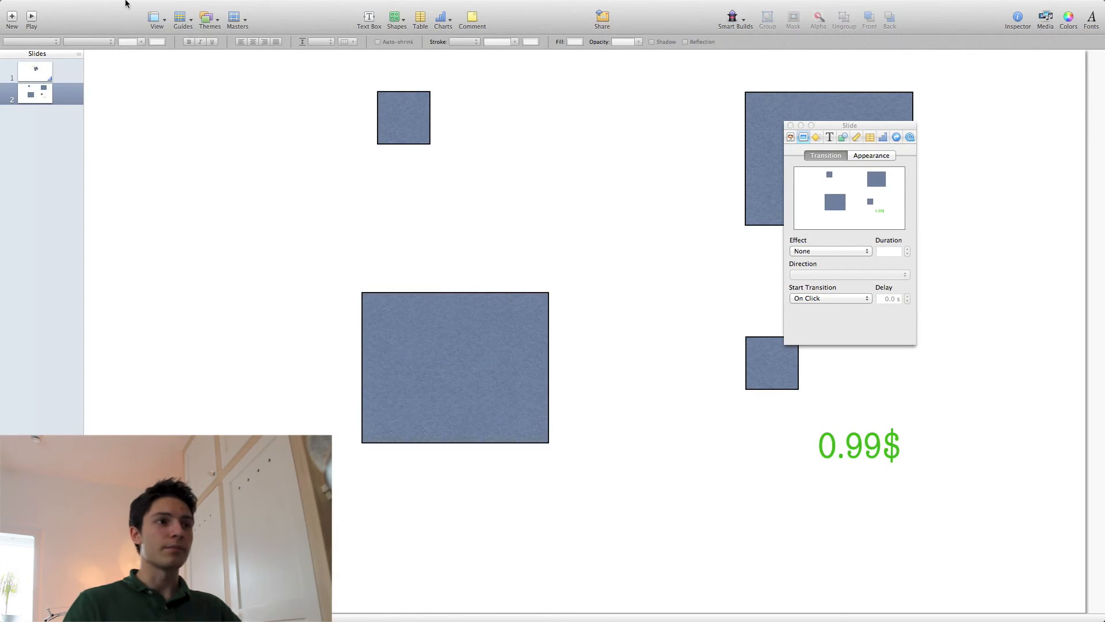
Step: Nudge the lowest blue square on slide 1 slightly upward, closer to the other squares
left_click(48, 74)
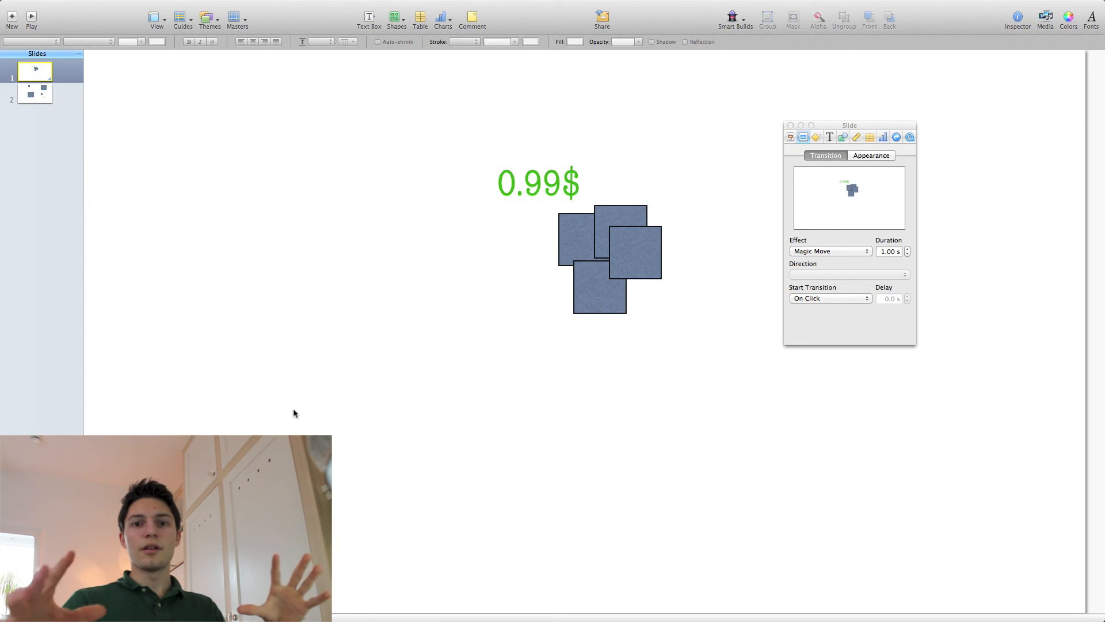
left_click_drag(610, 294, 605, 276)
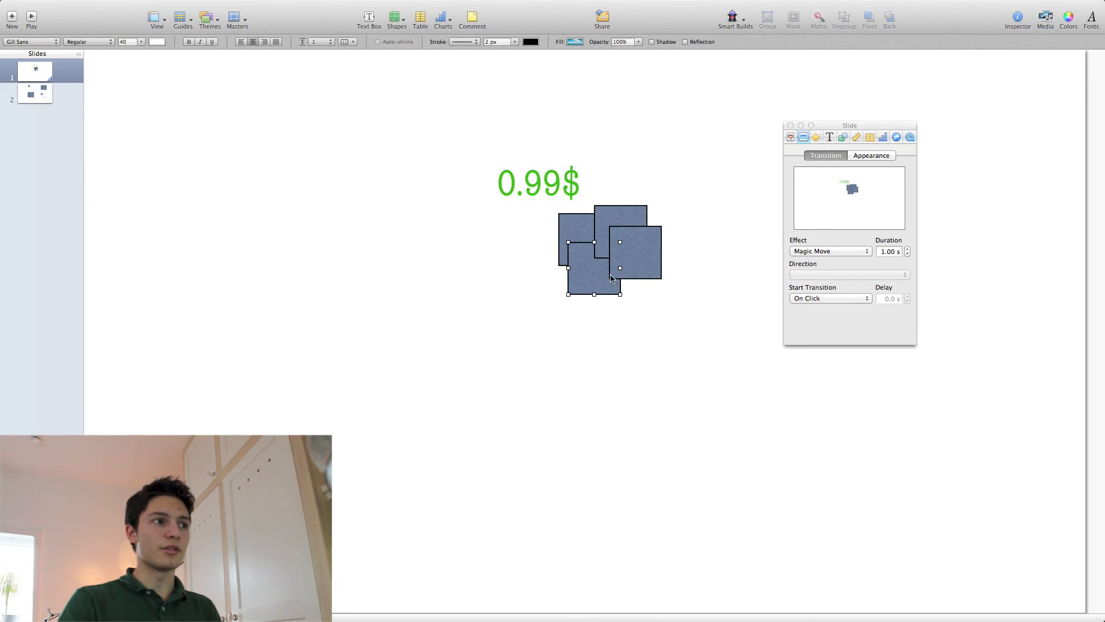
Step: Clear slide 1's Magic Move transition and try the Doorway effect instead
left_click(845, 251)
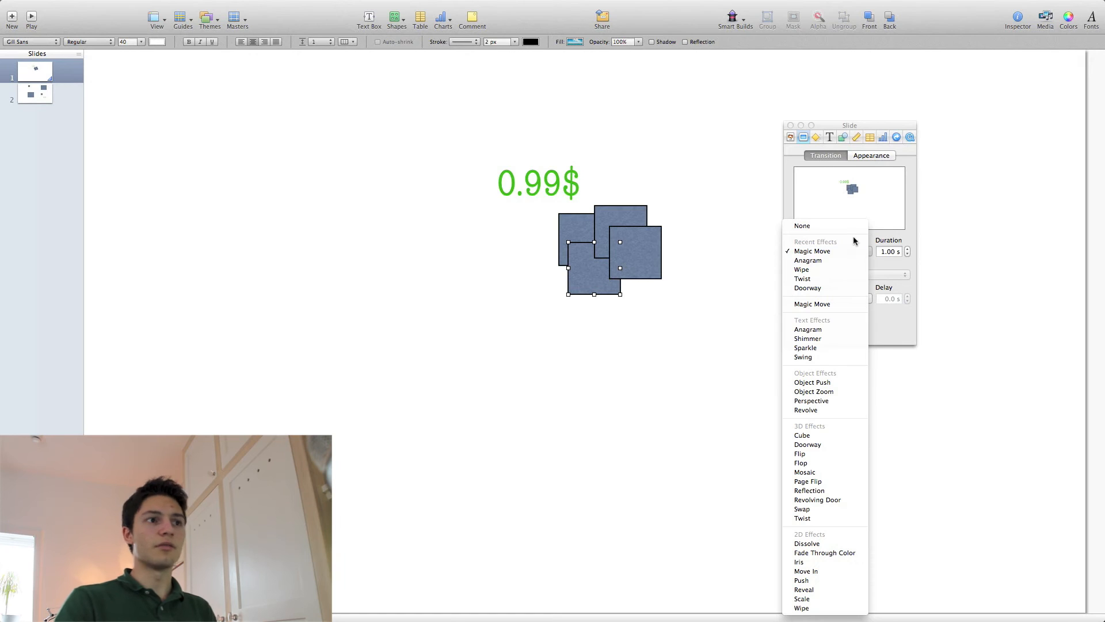
left_click(851, 224)
left_click(839, 249)
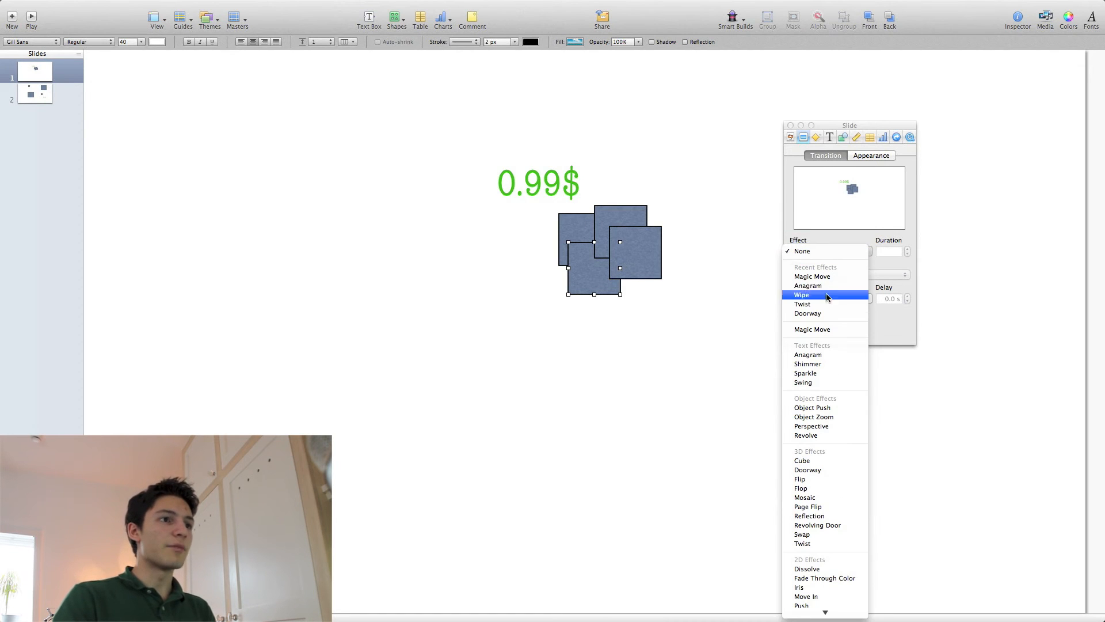
left_click(834, 314)
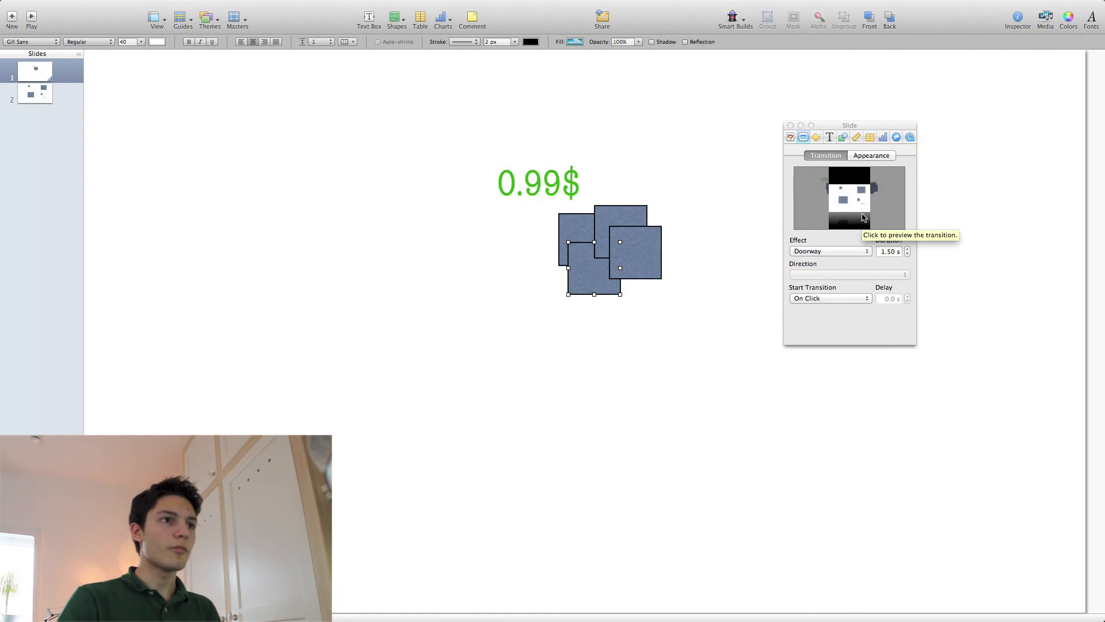
Step: Set slide 1's transition effect to Cube with the direction Top to Bottom
left_click(832, 249)
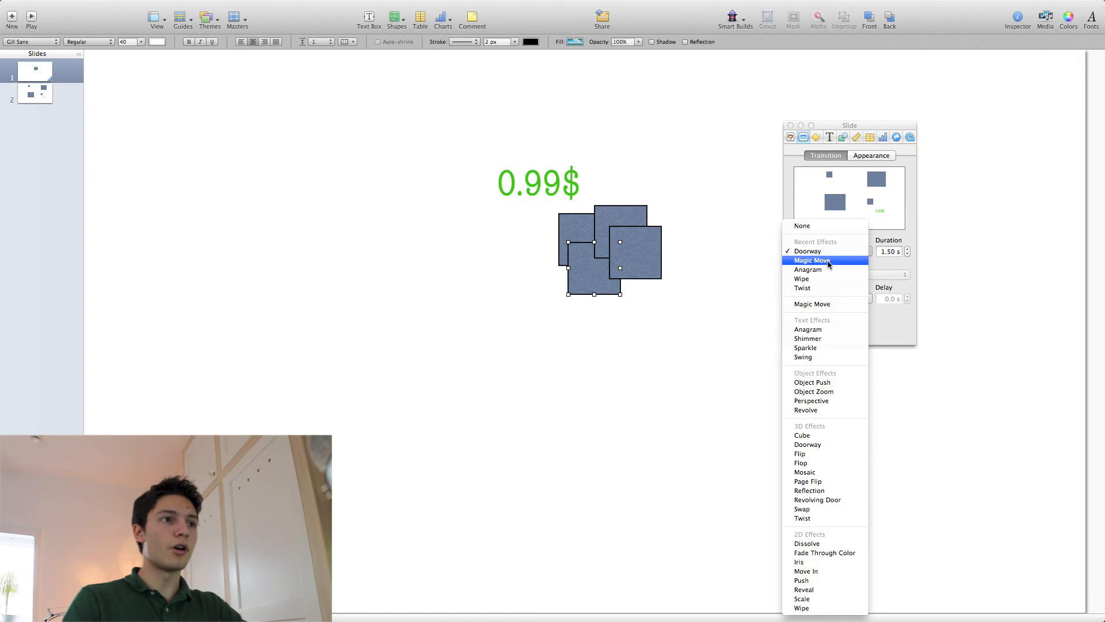
left_click(800, 435)
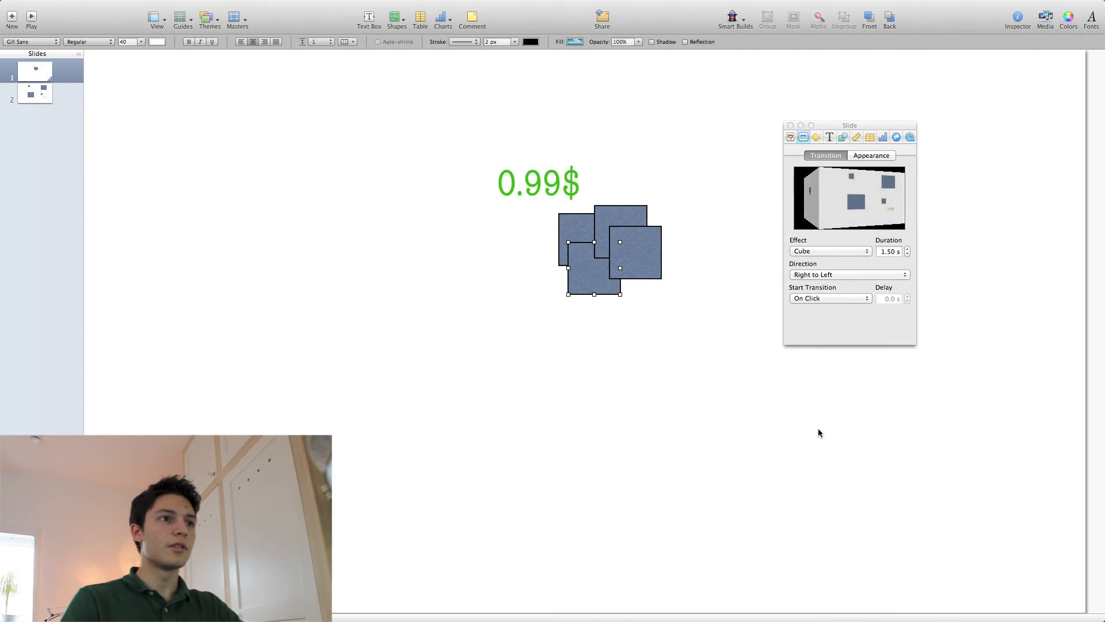
left_click(835, 269)
left_click(872, 228)
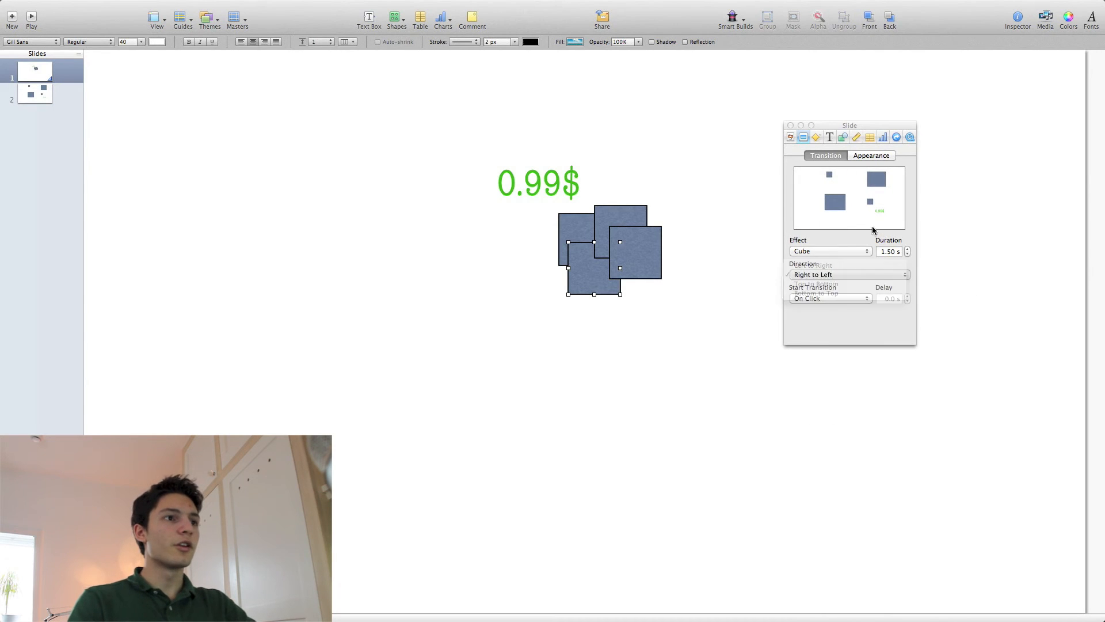
left_click(857, 277)
left_click(840, 284)
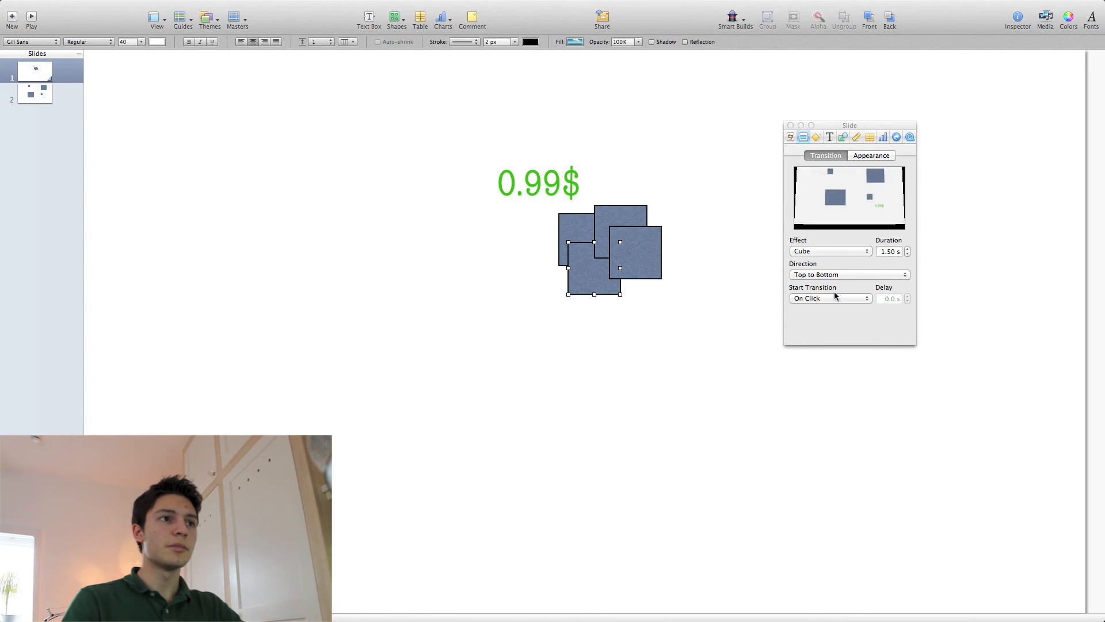
Step: Try starting the Cube transition automatically with a 1.0 s delay, and test it by playing the slideshow
left_click(843, 300)
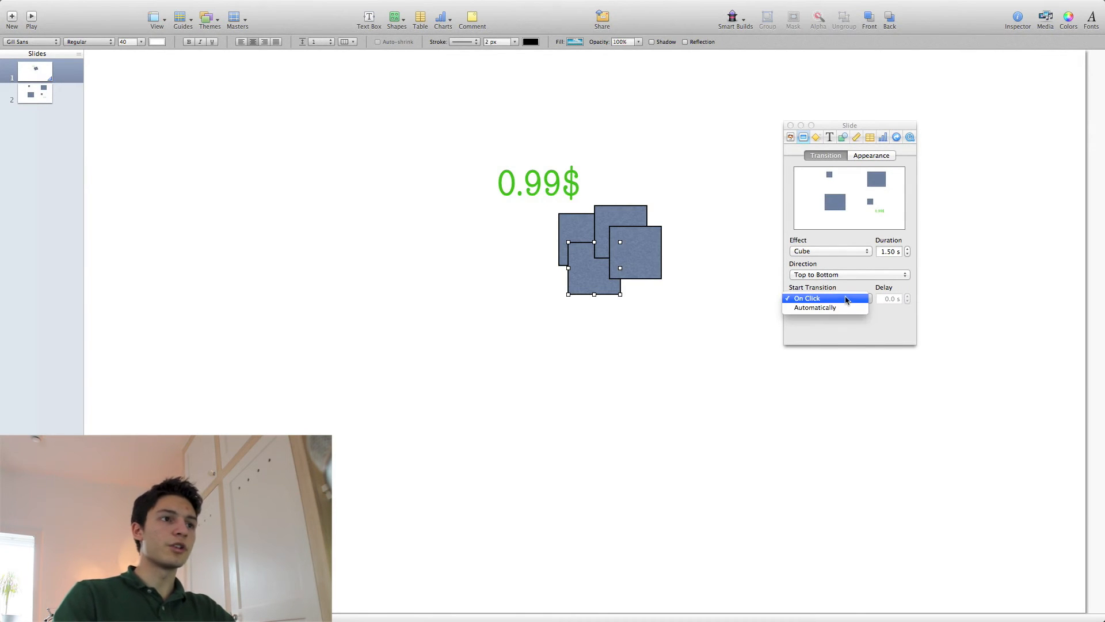
left_click(823, 307)
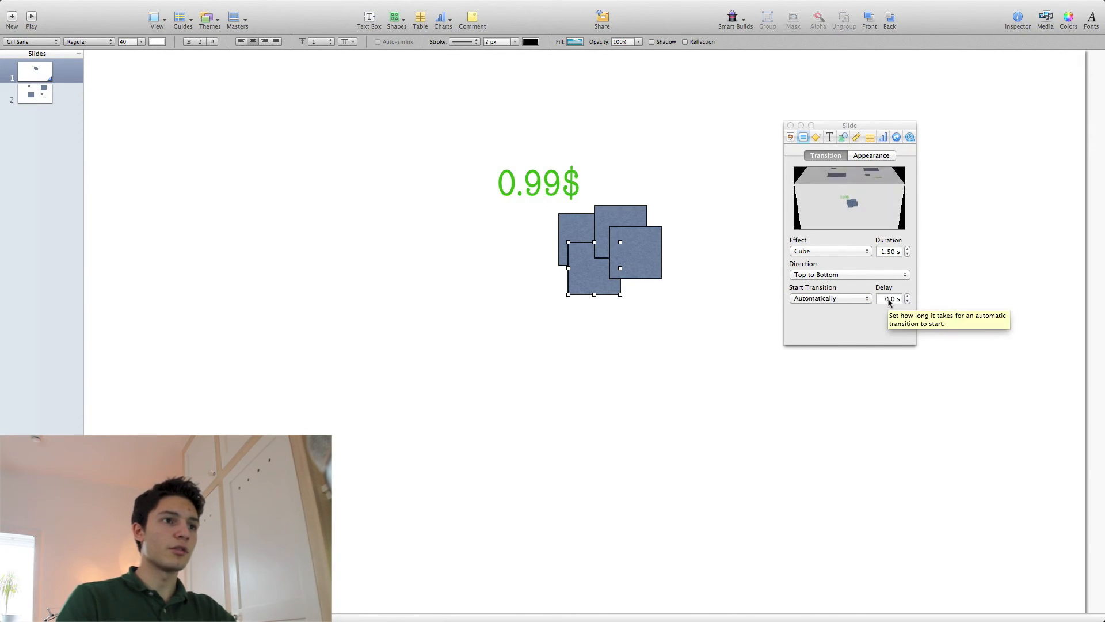
left_click(907, 296)
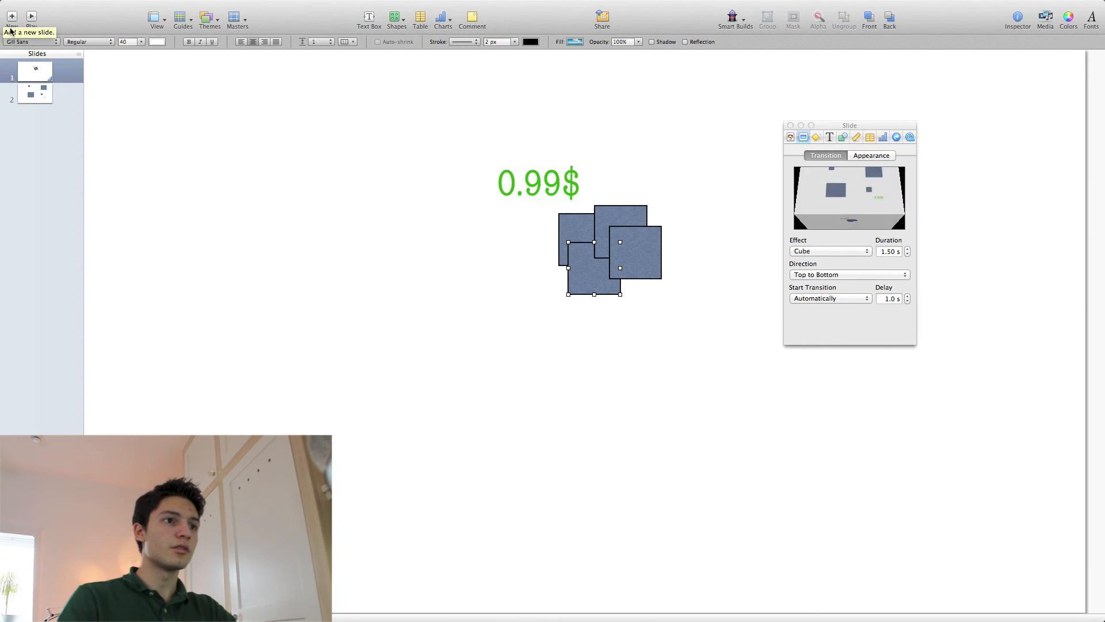
left_click(36, 23)
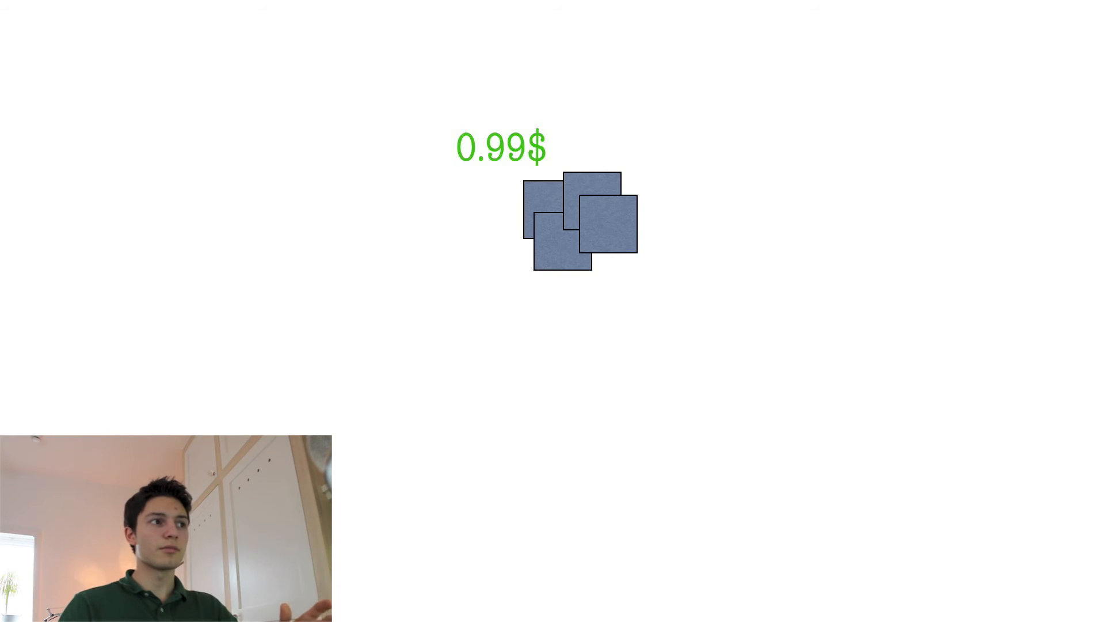
key("Escape")
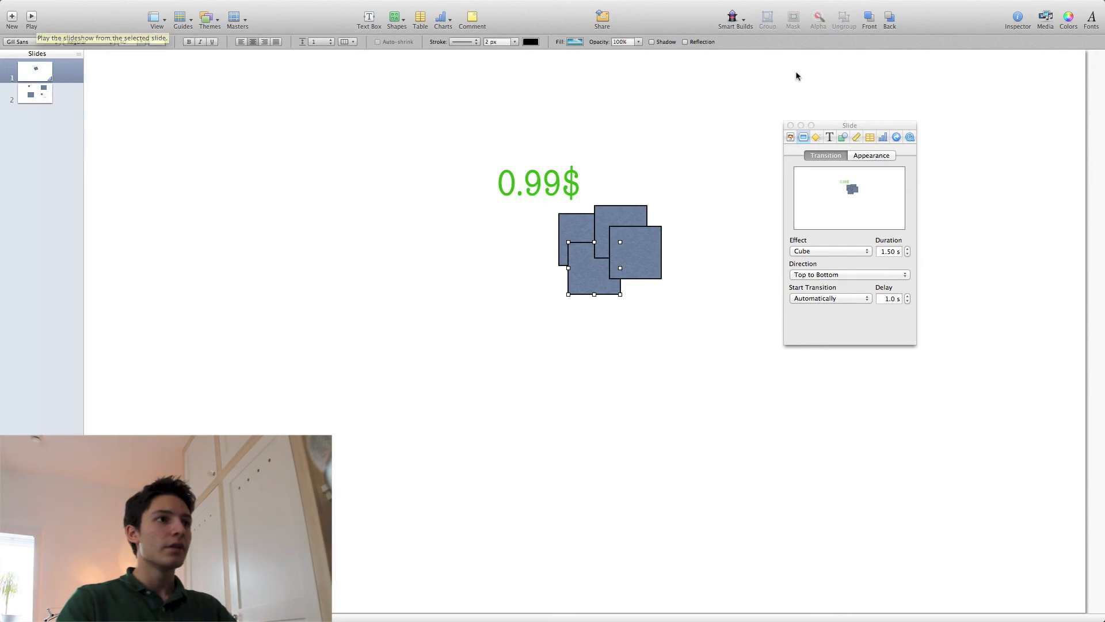
Step: Set the Cube transition to start On Click, and take a brief look at the slide's Appearance settings
left_click(852, 298)
left_click(810, 288)
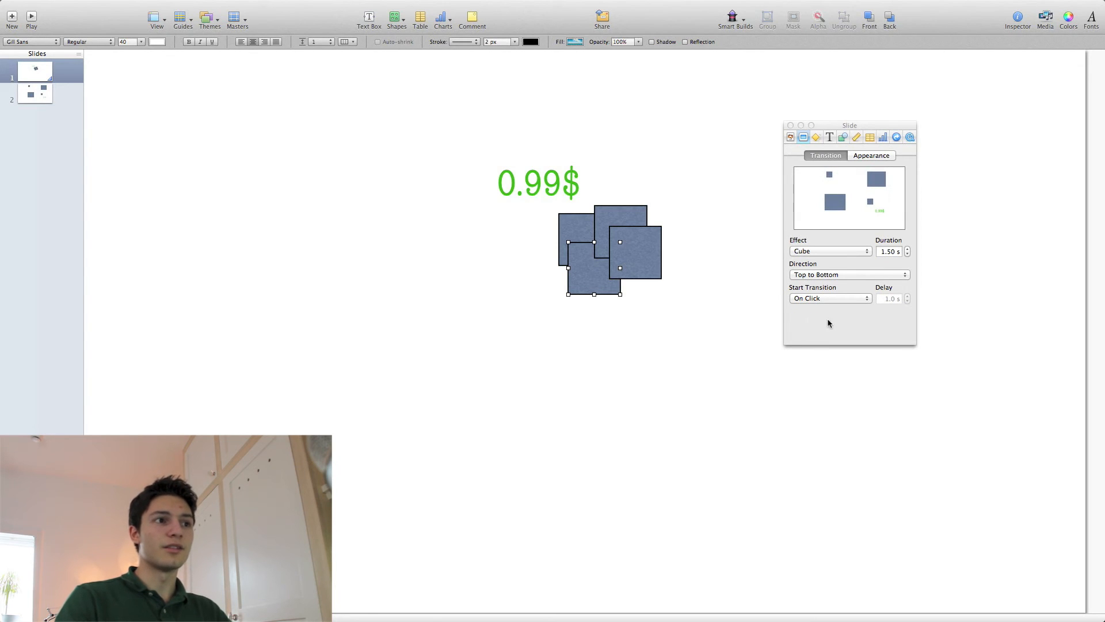
left_click_drag(861, 127, 915, 87)
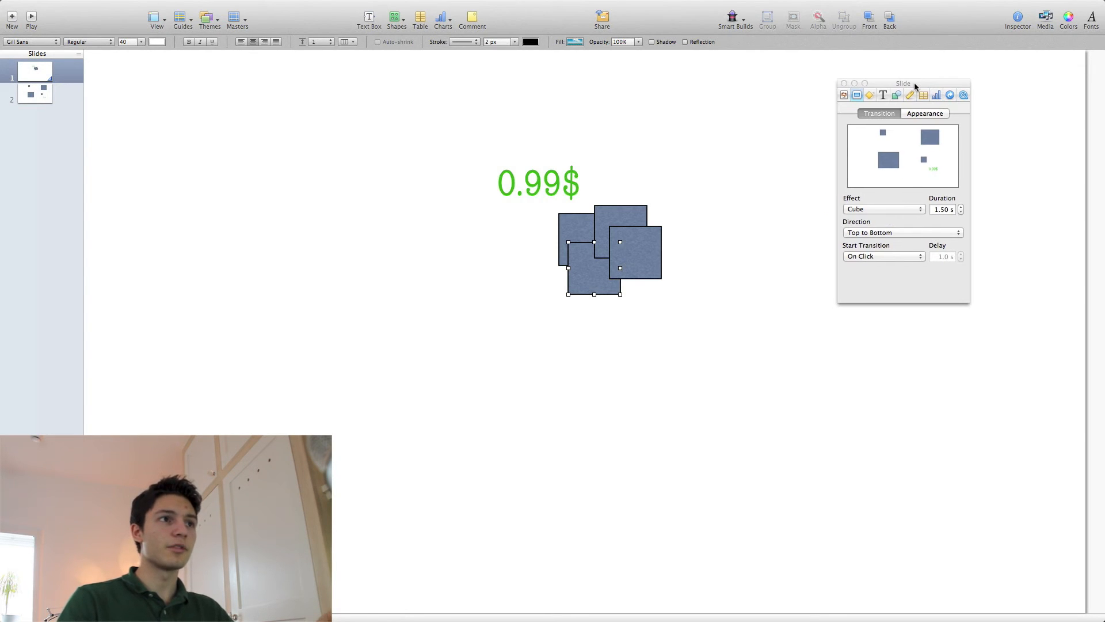
left_click(913, 113)
left_click(879, 114)
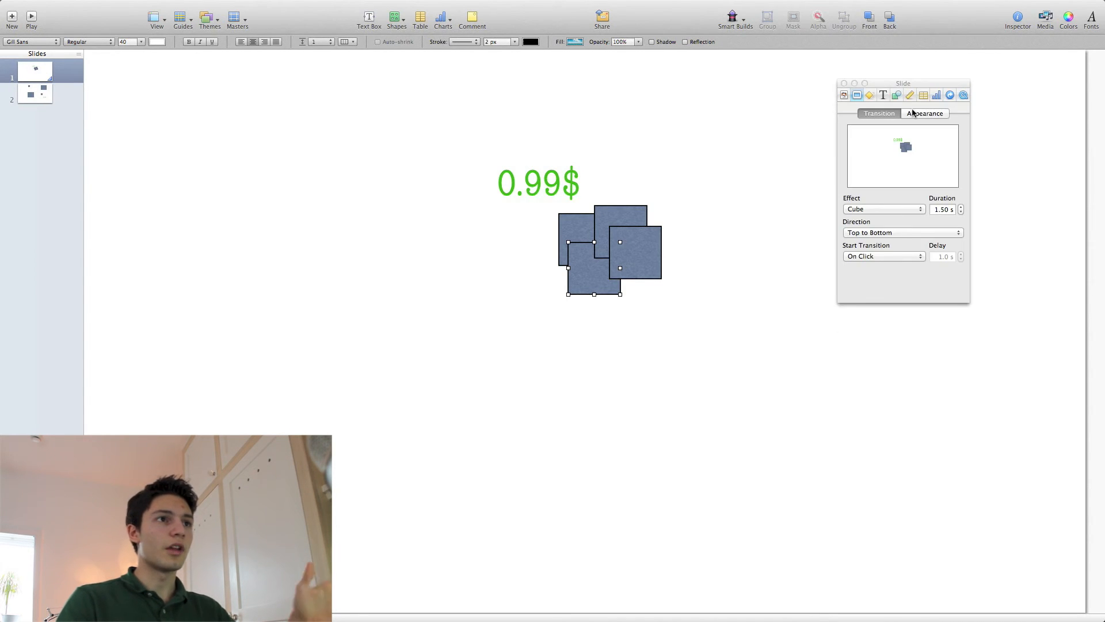
Step: Bring up the Build settings, move the frontmost square up and away from the cluster, and give it the Appear build-in effect
left_click(870, 95)
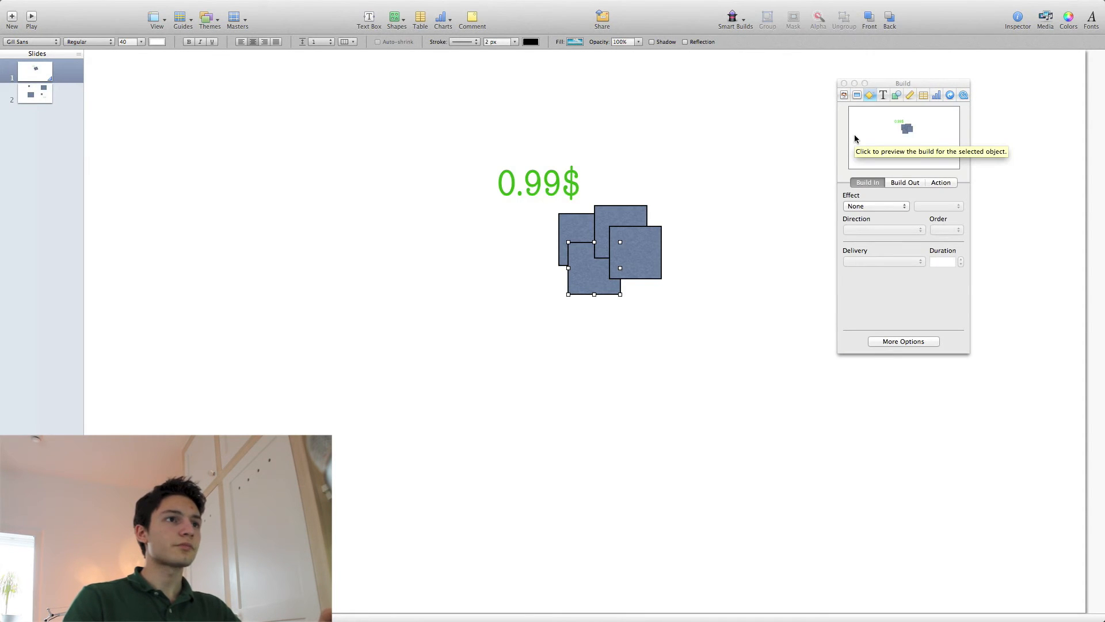
left_click_drag(656, 248, 706, 198)
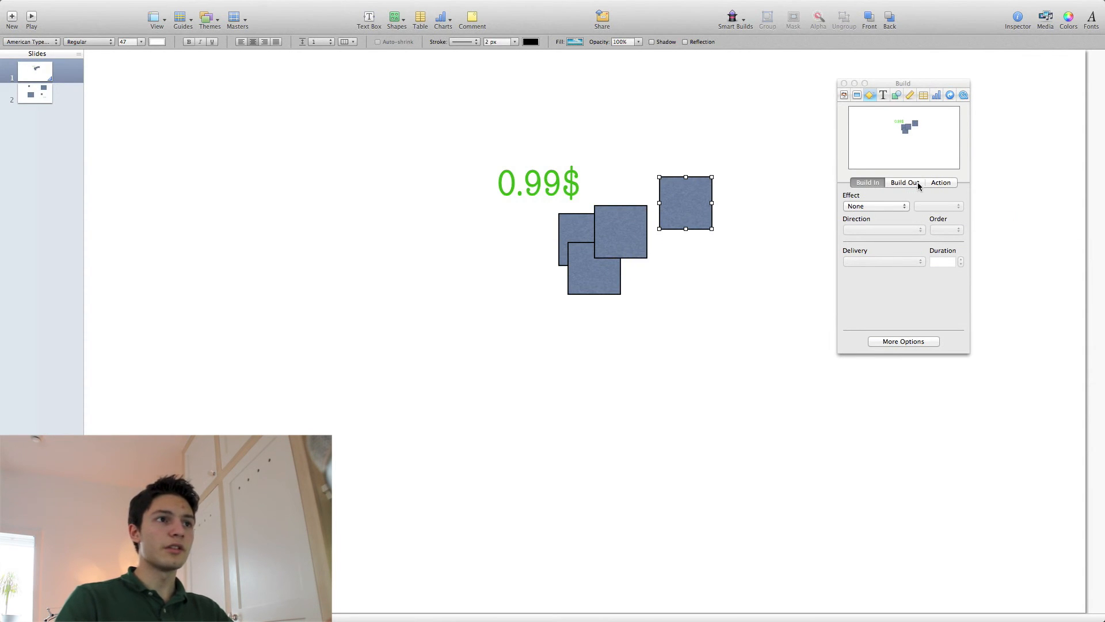
left_click(880, 206)
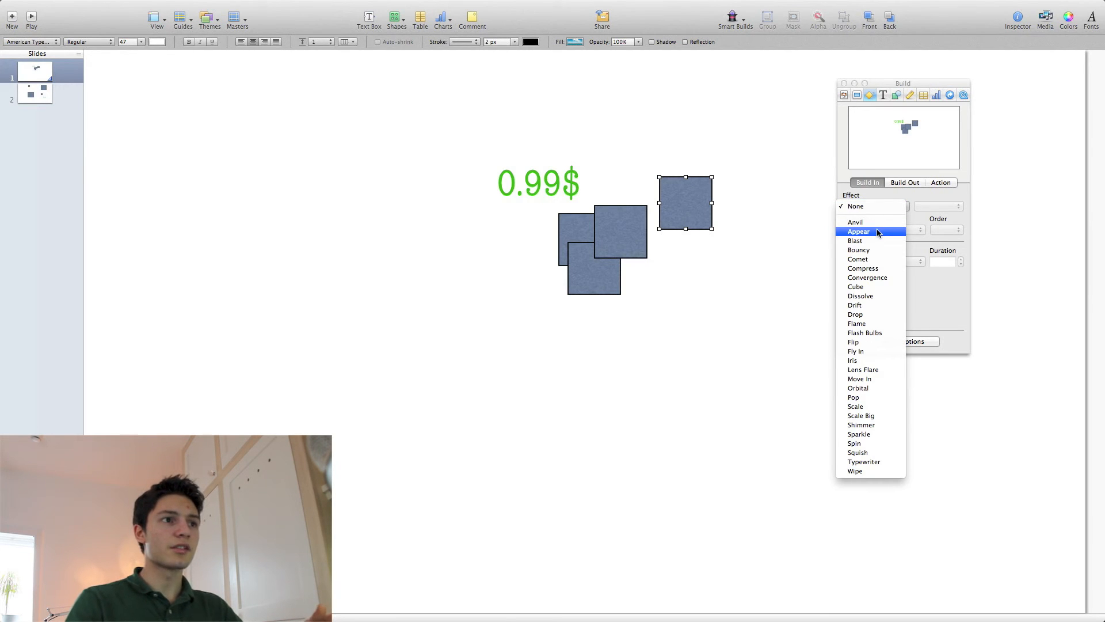
left_click(877, 232)
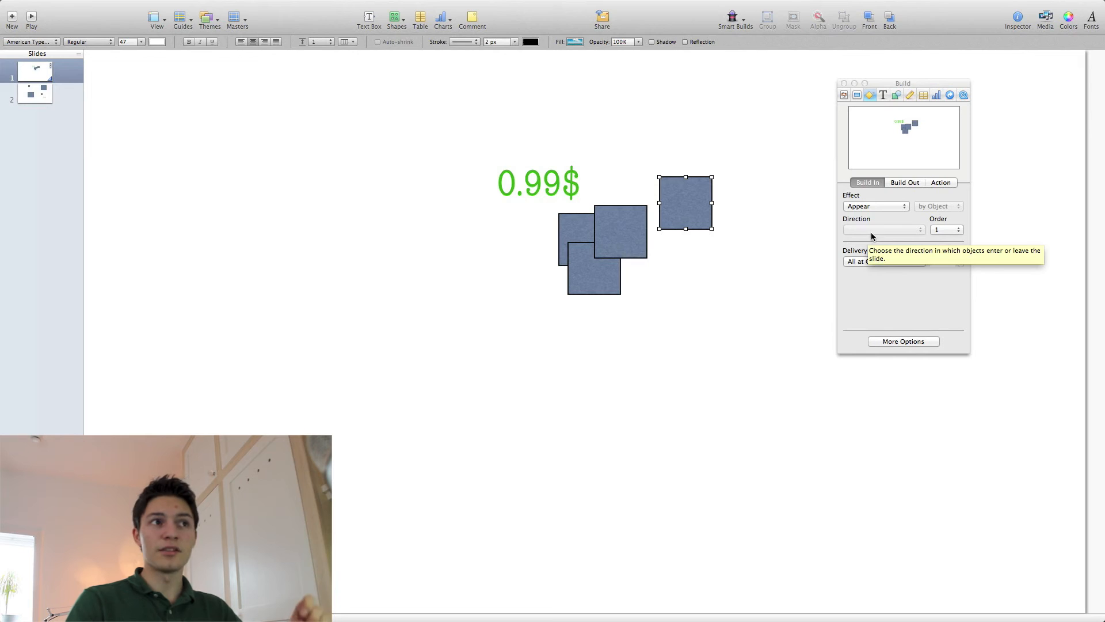
Step: Set the separate square's build-in effect to Flash Bulbs and test it by playing the slideshow
left_click(882, 203)
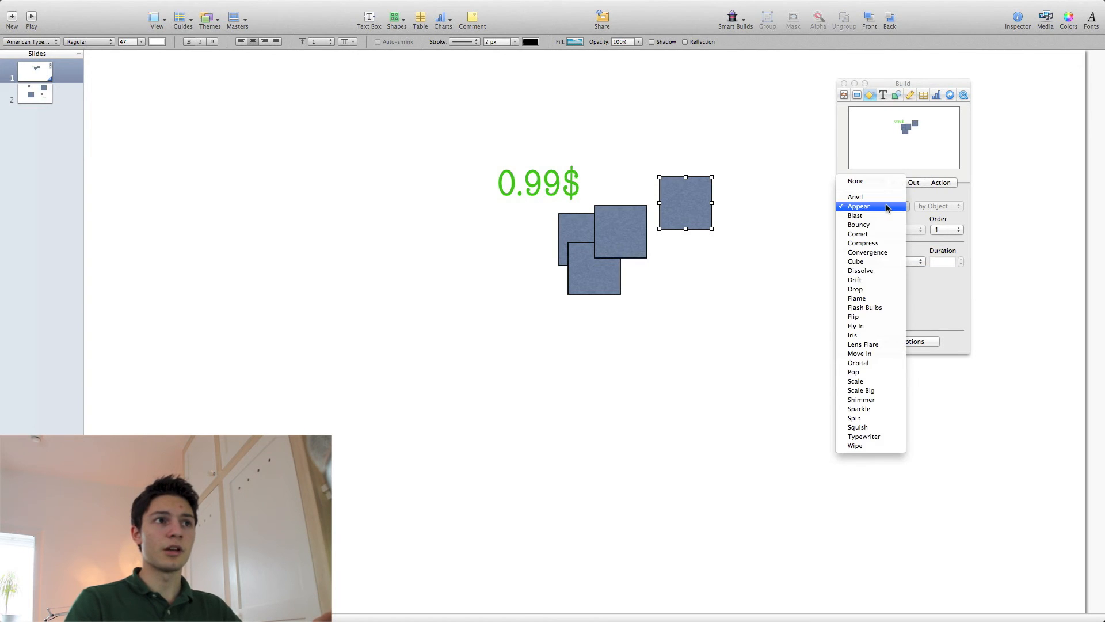
left_click(865, 308)
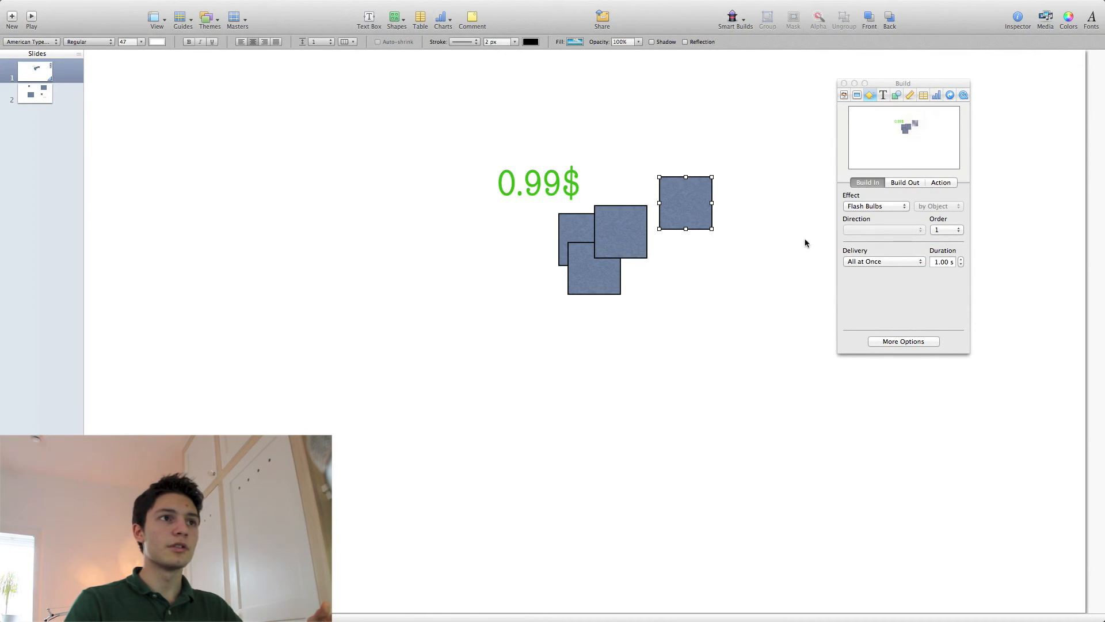
left_click(32, 17)
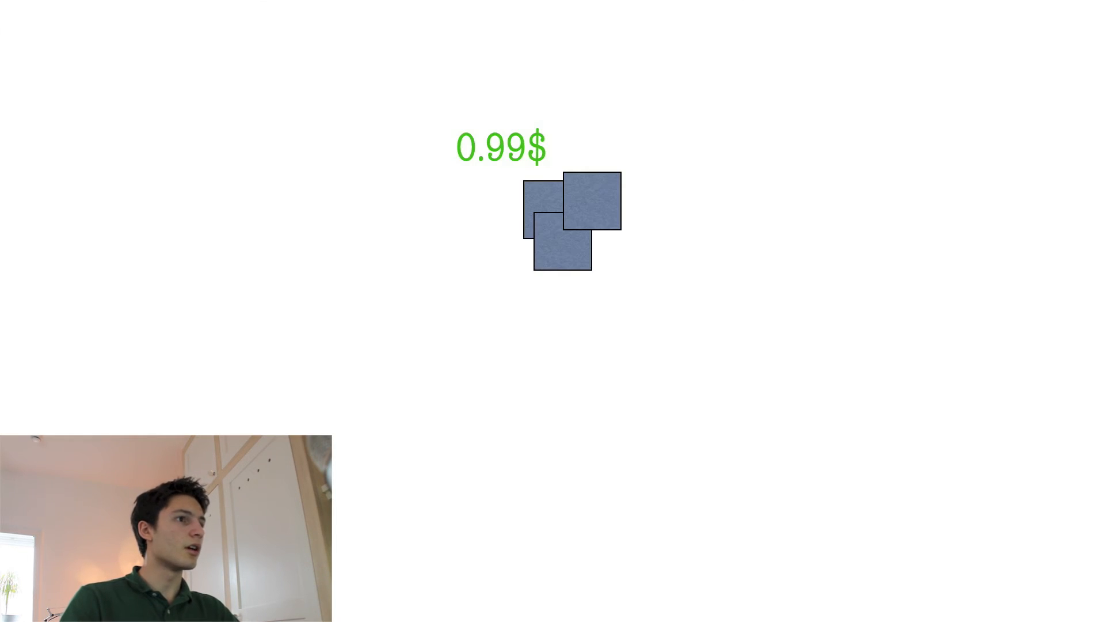
key("space")
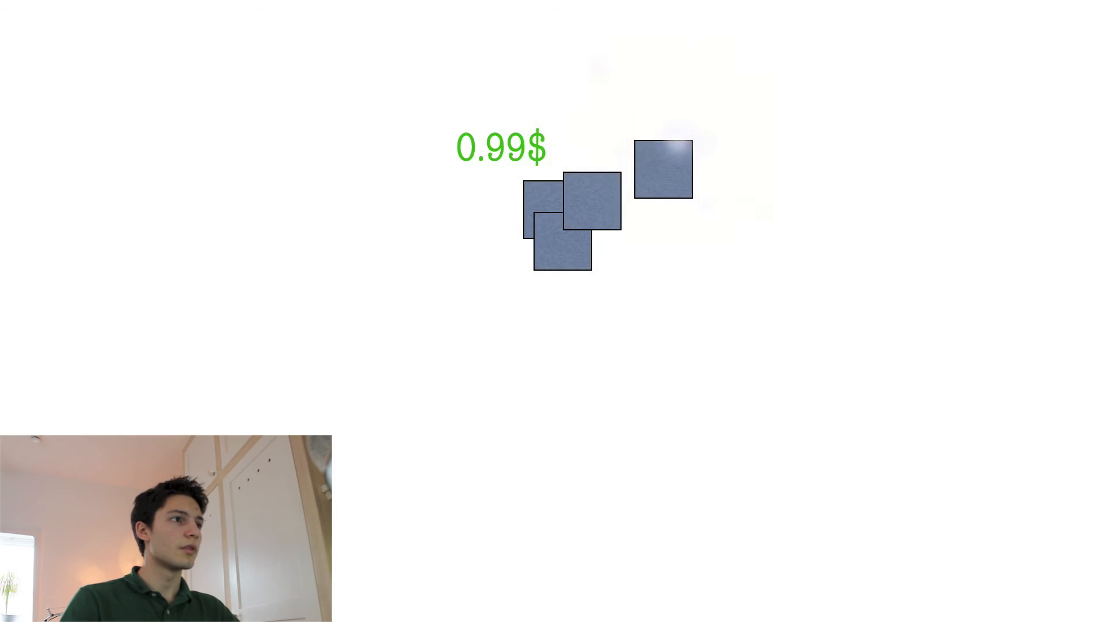
key("Escape")
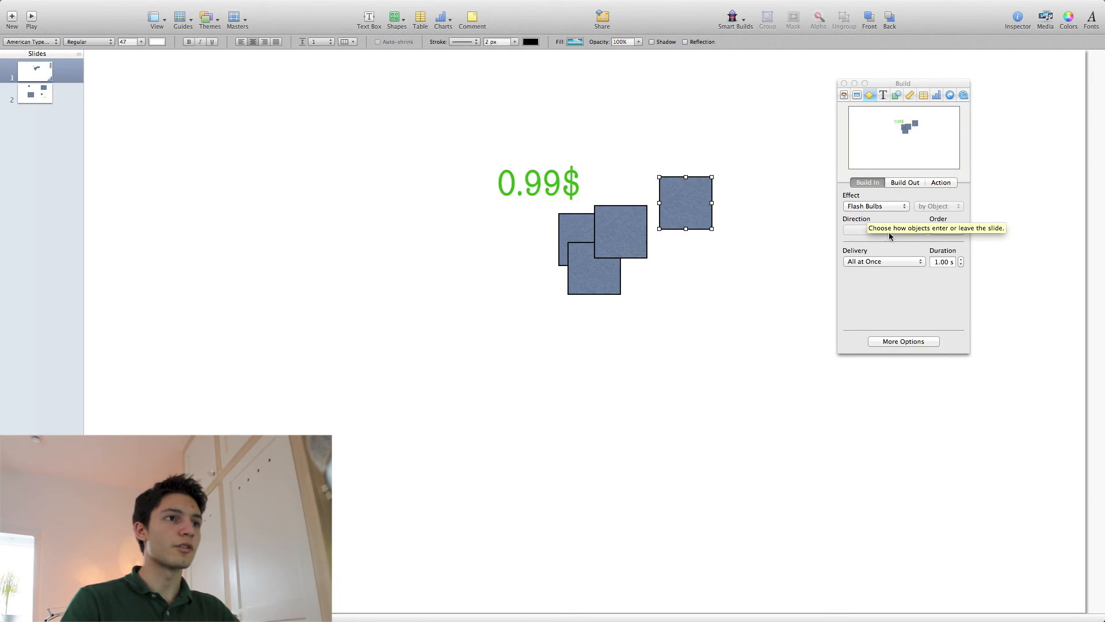
Step: Show the build order list, and give the cluster's upper front square the Bouncy and its rearmost square the Comet build-in effect
left_click(906, 341)
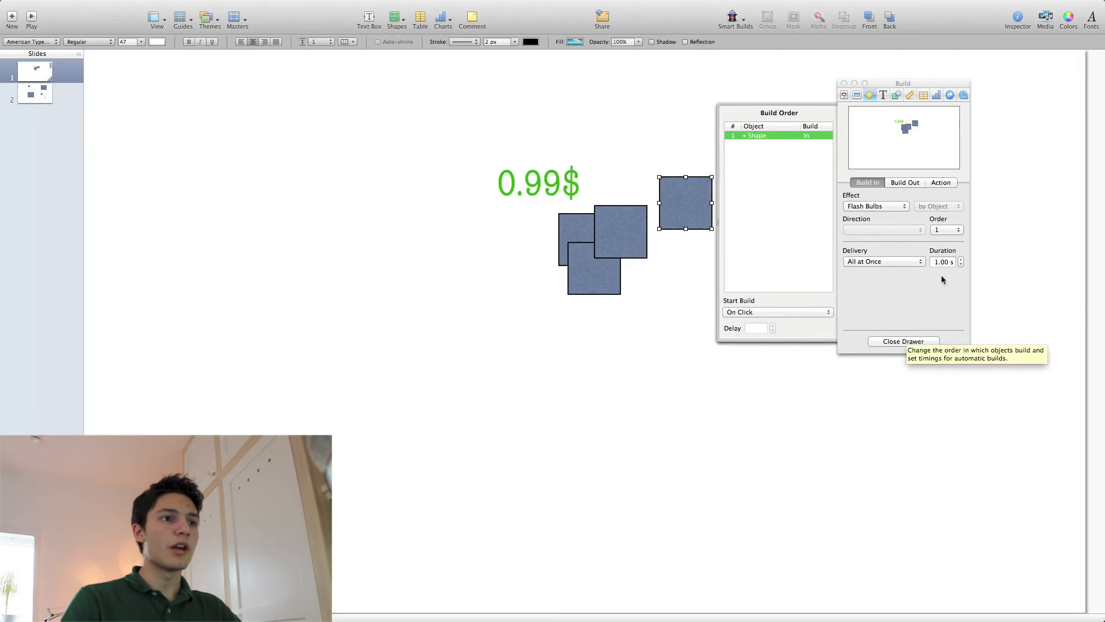
left_click_drag(934, 78, 1025, 66)
left_click(644, 233)
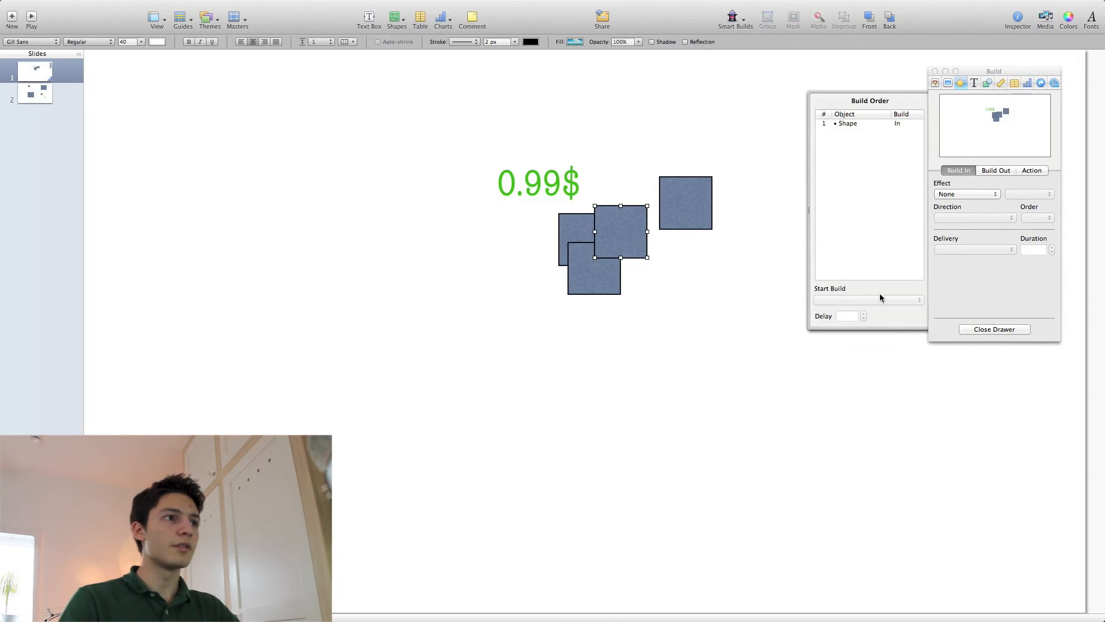
left_click(963, 194)
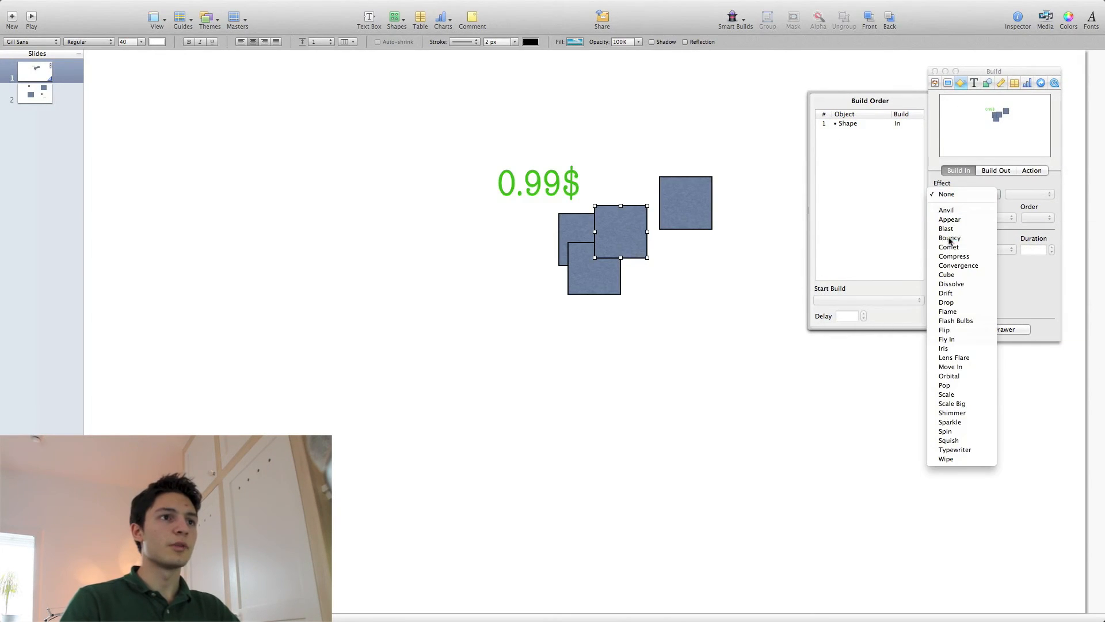
left_click(949, 240)
left_click(578, 236)
left_click(966, 194)
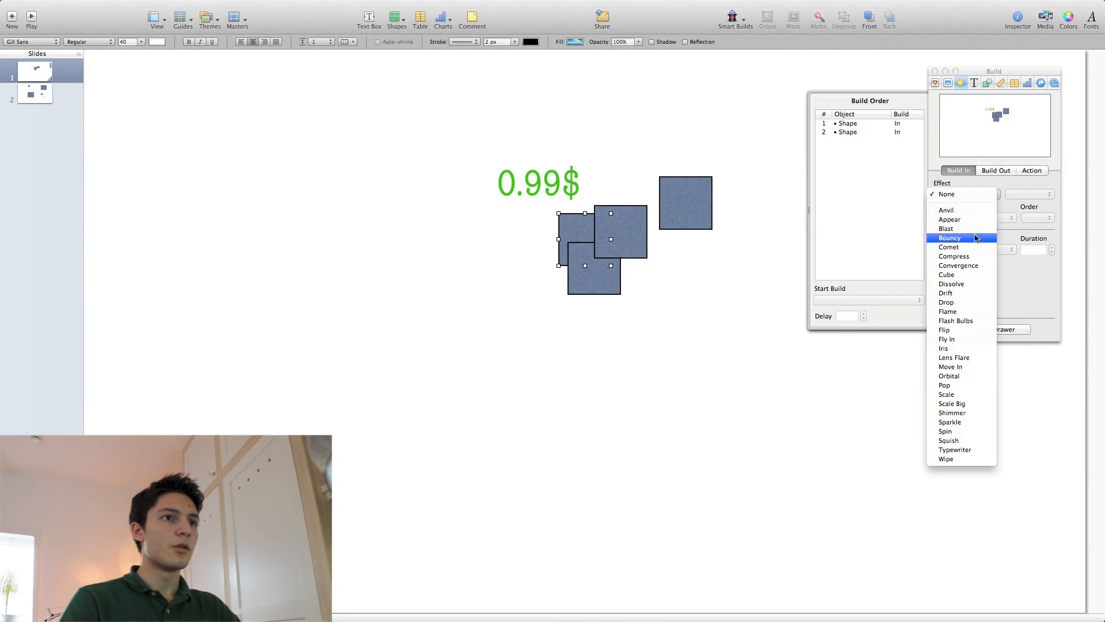
left_click(955, 250)
Step: Check the second build in the build order, and play the slideshow briefly to look at the builds
left_click(867, 132)
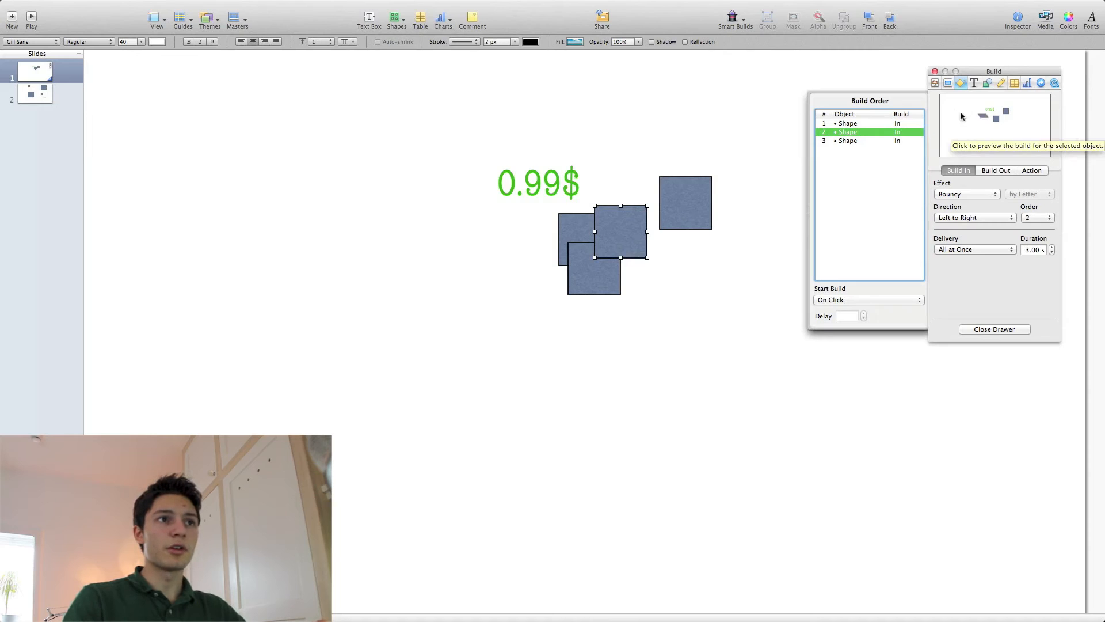
left_click(506, 379)
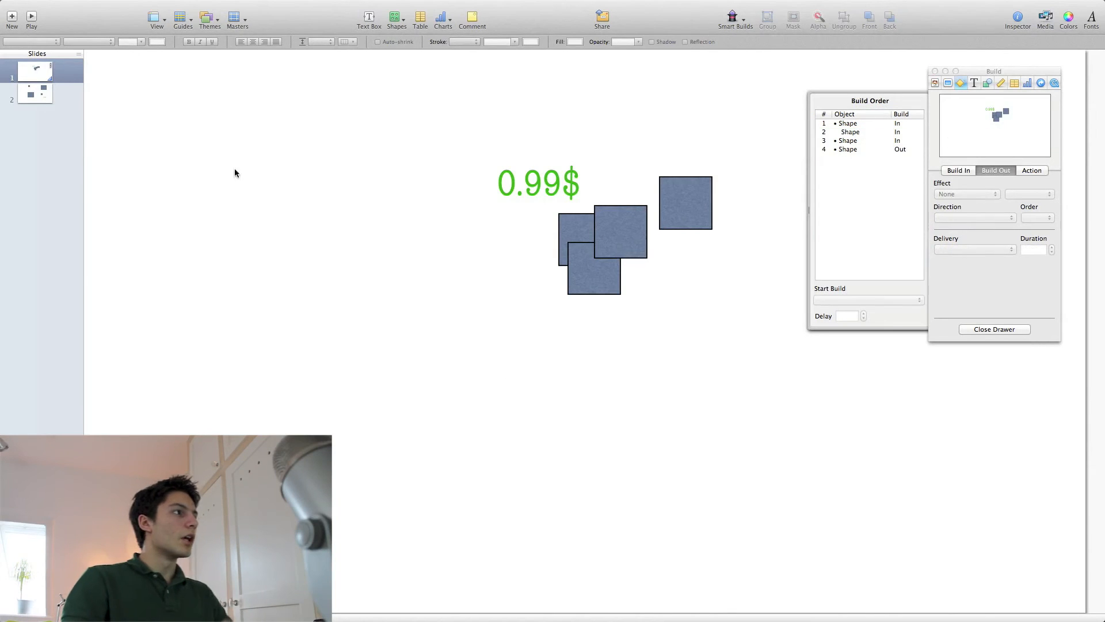
left_click(32, 17)
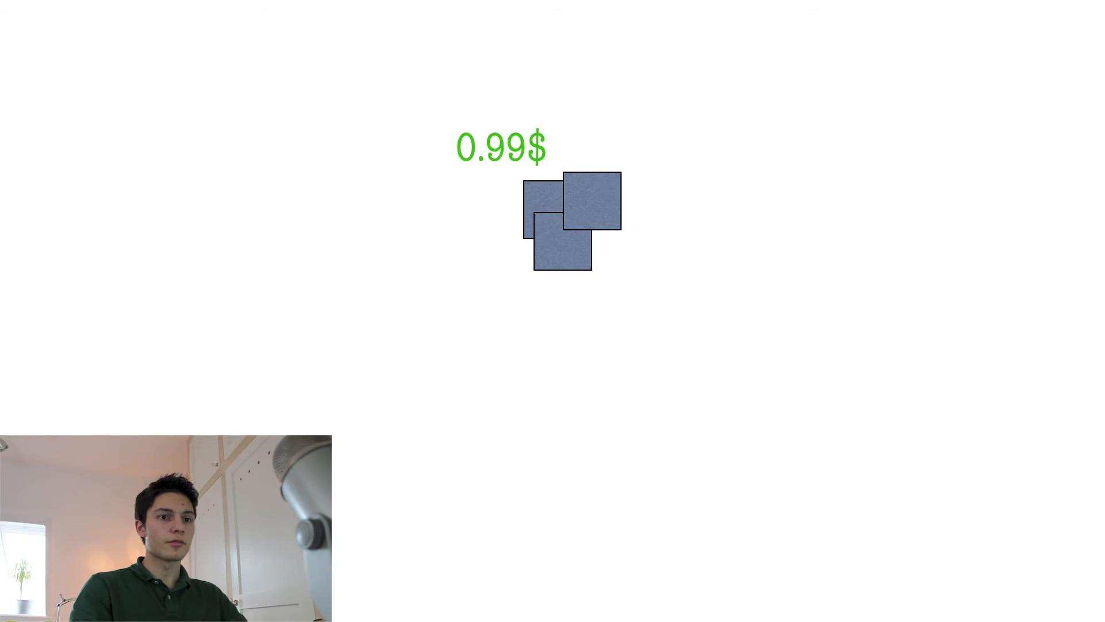
key("Escape")
Step: Add a Move action to the separate square, placing it far left of the 0.99$ text with its destination just above-left of the text
mouse_move(702, 205)
left_mouse_down()
mouse_move(713, 242)
mouse_move(703, 197)
left_mouse_up()
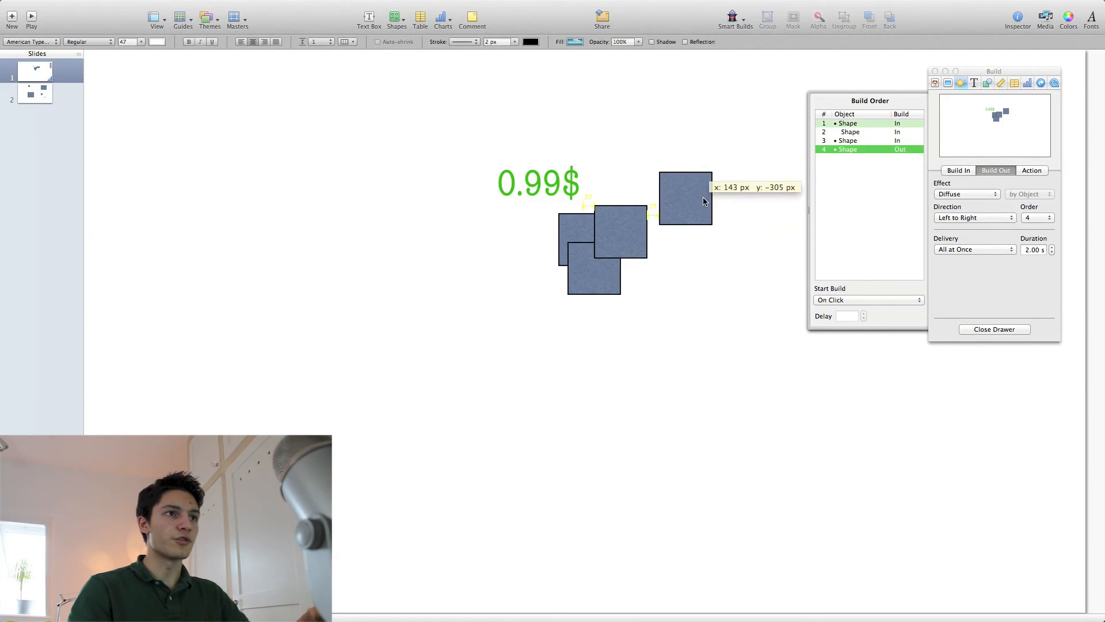
left_click(1034, 170)
left_click(974, 195)
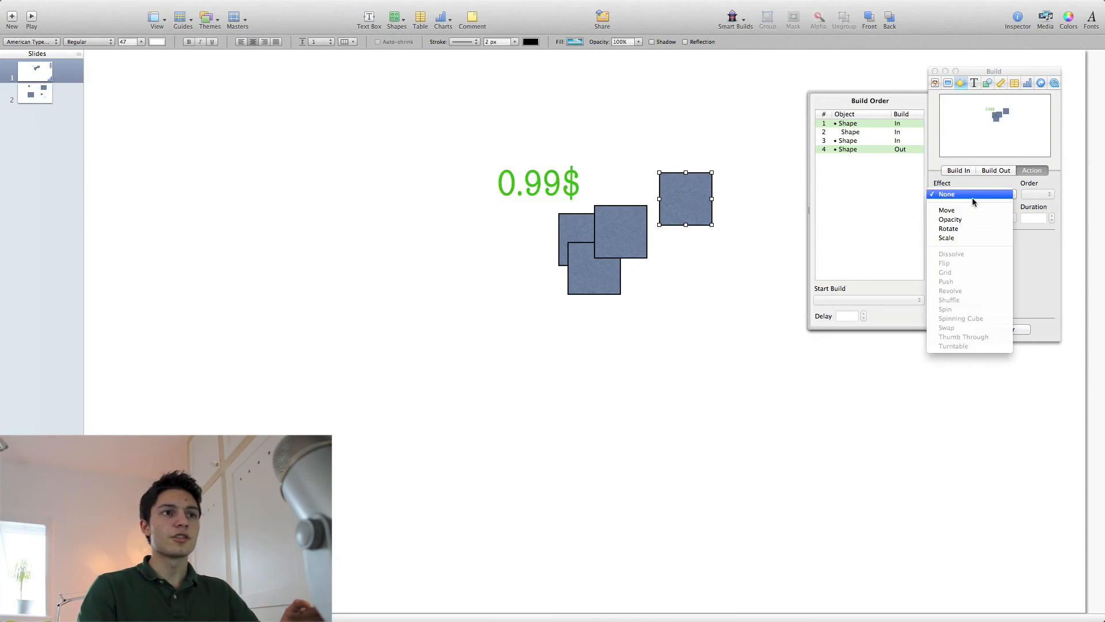
left_click(954, 214)
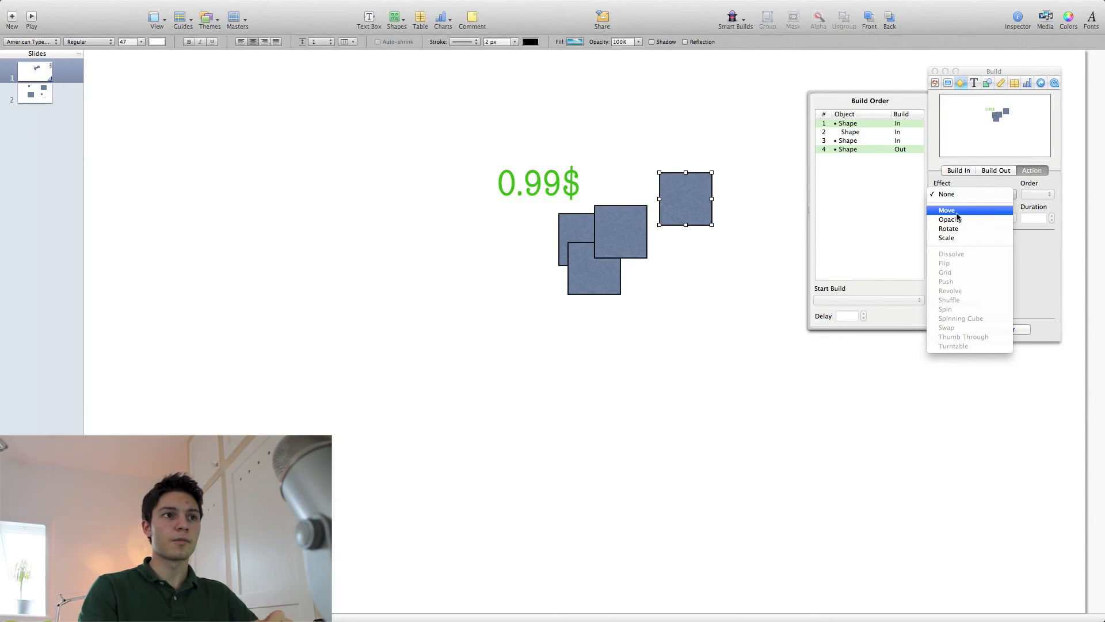
left_click_drag(785, 199, 311, 196)
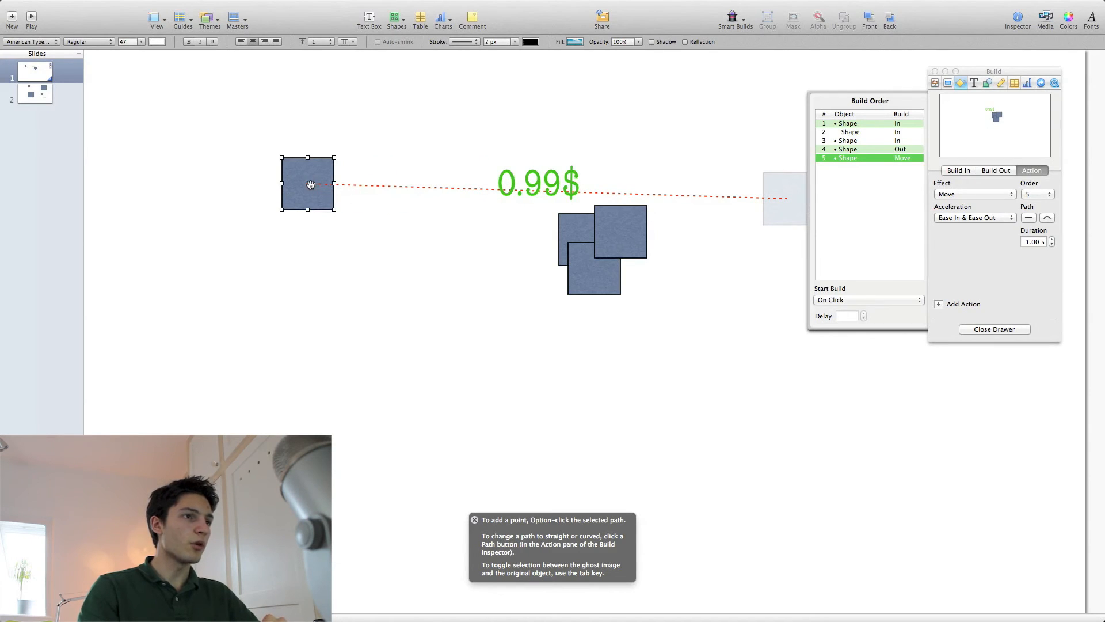
left_click_drag(765, 201, 432, 140)
Step: Chain two more Move actions, the first ending above the square cluster and the second ending below it to the right
left_click(466, 171)
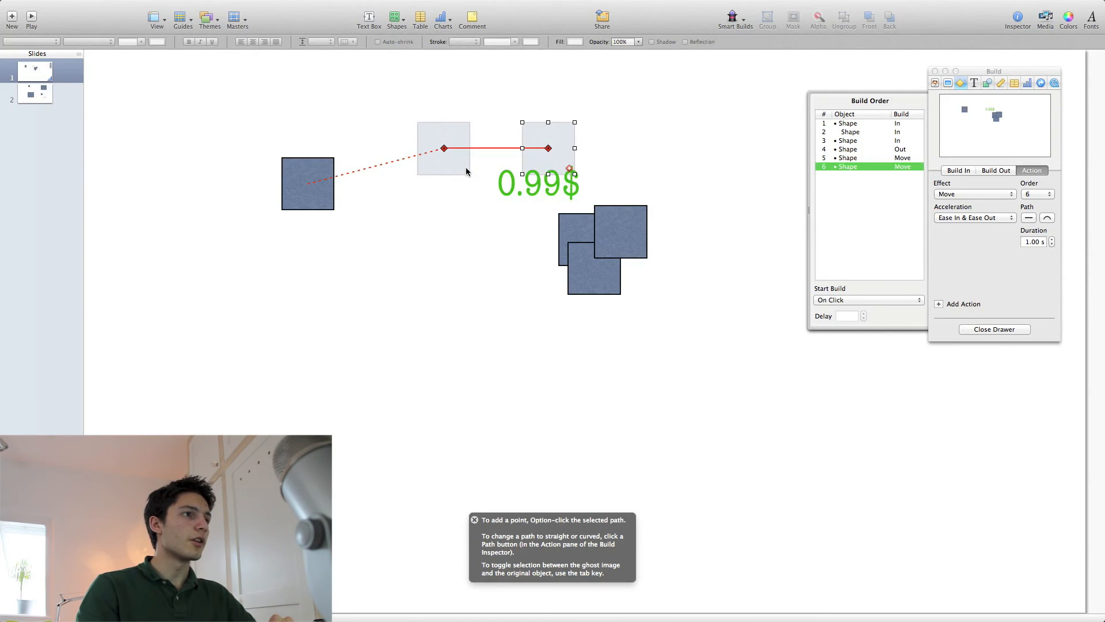
left_click_drag(556, 155, 644, 110)
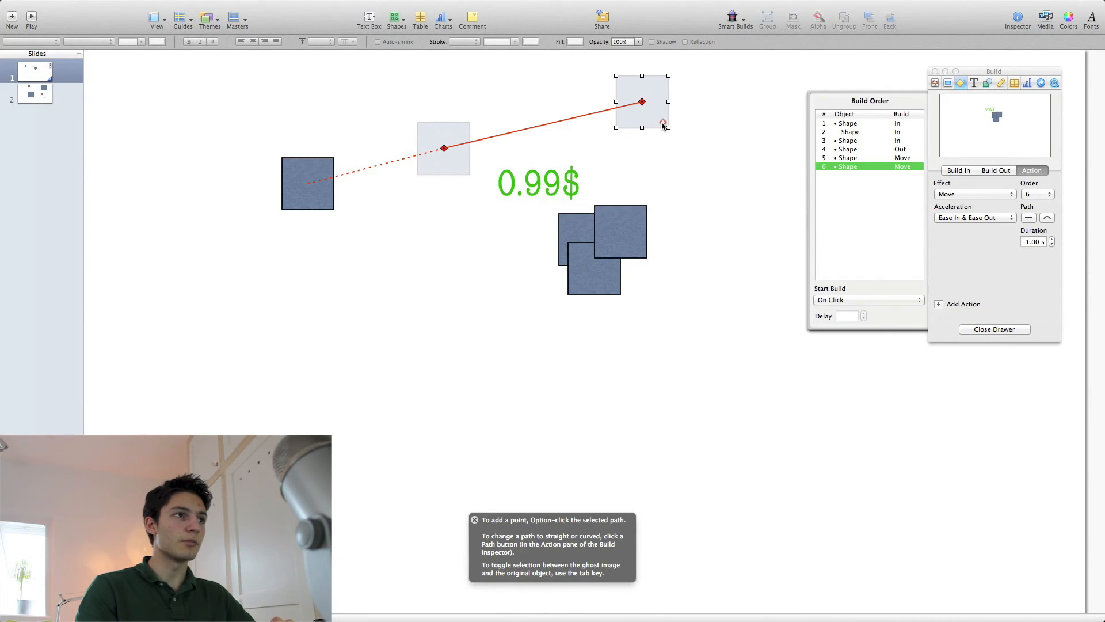
left_click(663, 125)
left_click_drag(749, 121, 738, 392)
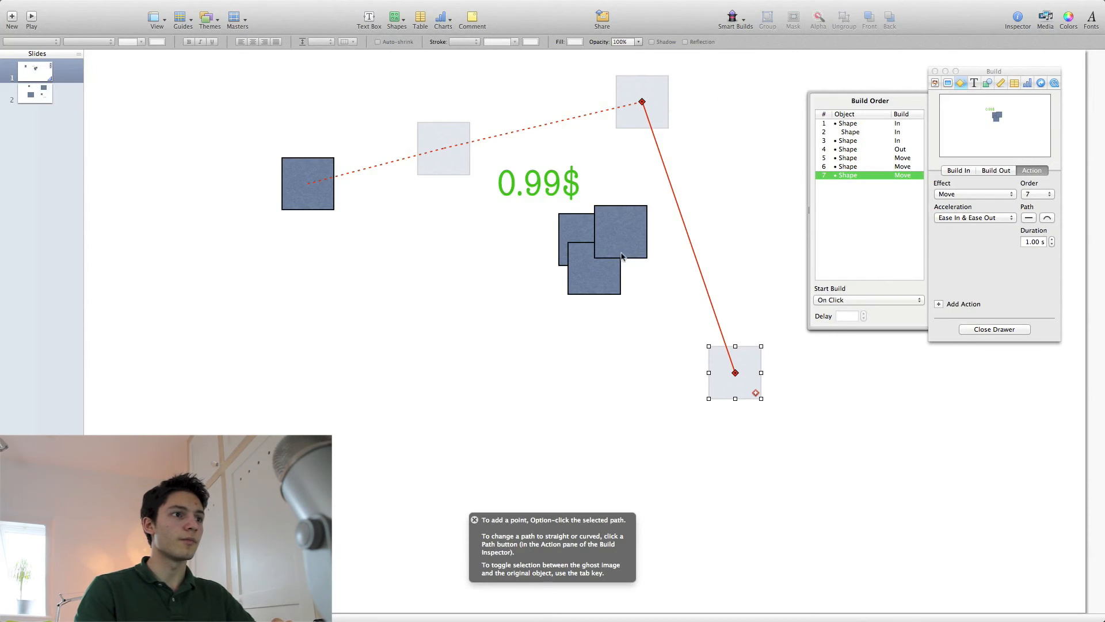
Step: Make the path of the third Move action curved, and shift the Inspector window left
left_click(1040, 197)
left_click(1040, 195)
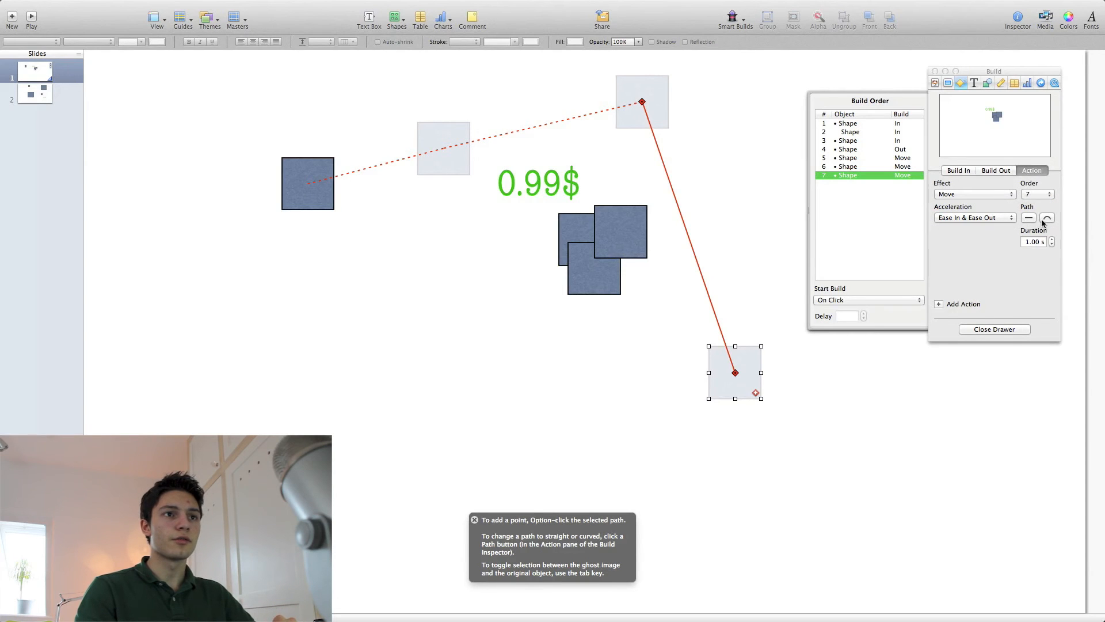
left_click(1046, 218)
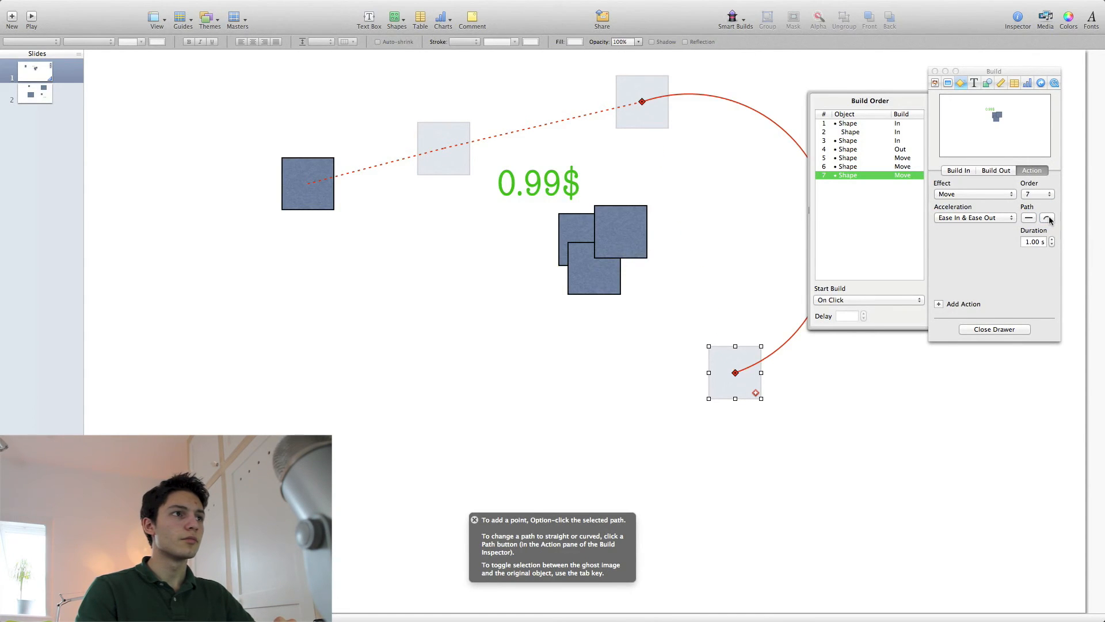
left_click_drag(966, 71, 858, 65)
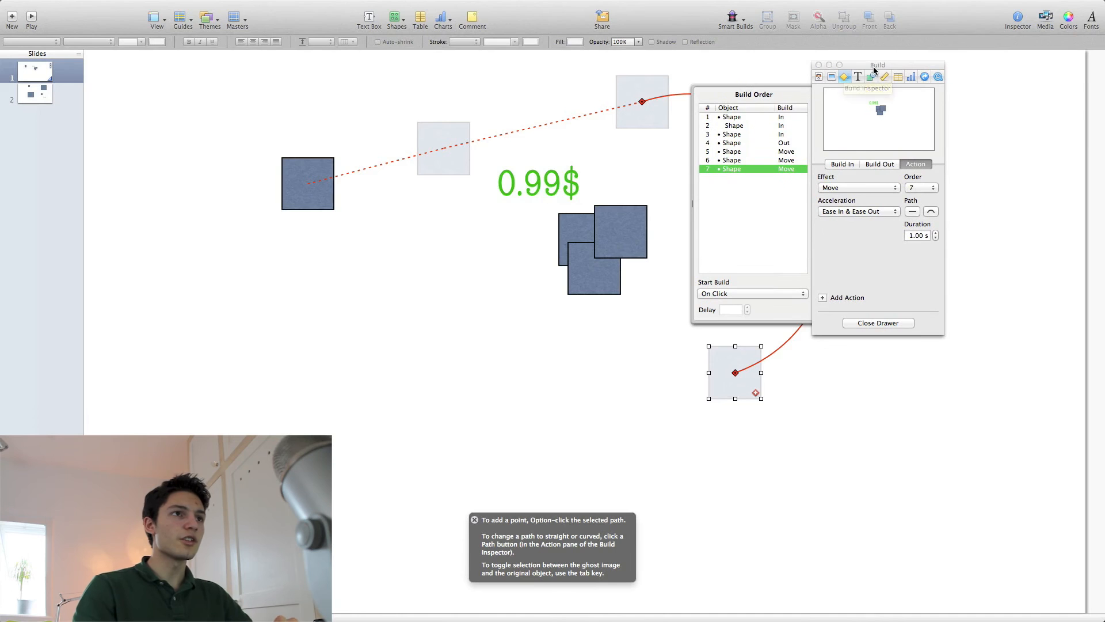
Step: Bring up the Text settings and widen the 0.99$ text box to the right to about three times its width
left_click(858, 76)
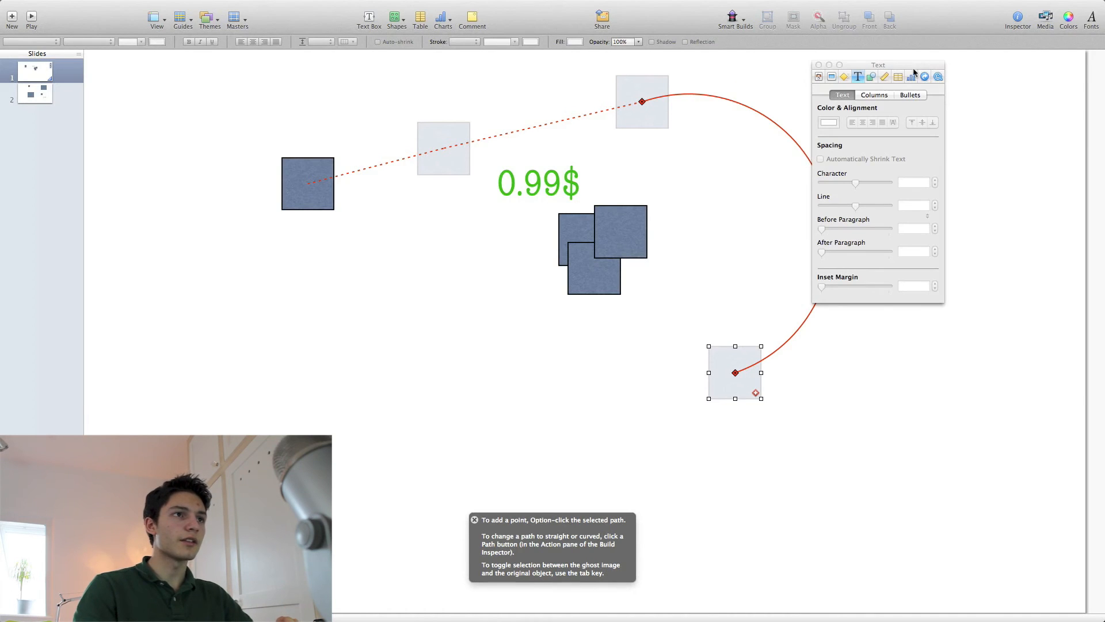
double_click(536, 181)
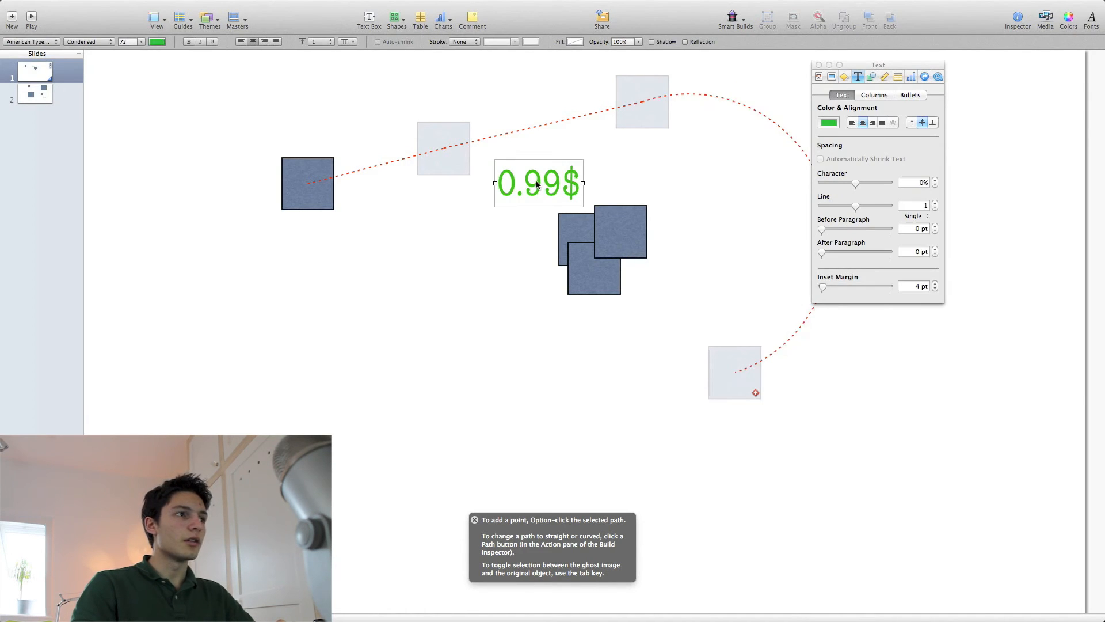
left_click(852, 123)
left_click(862, 125)
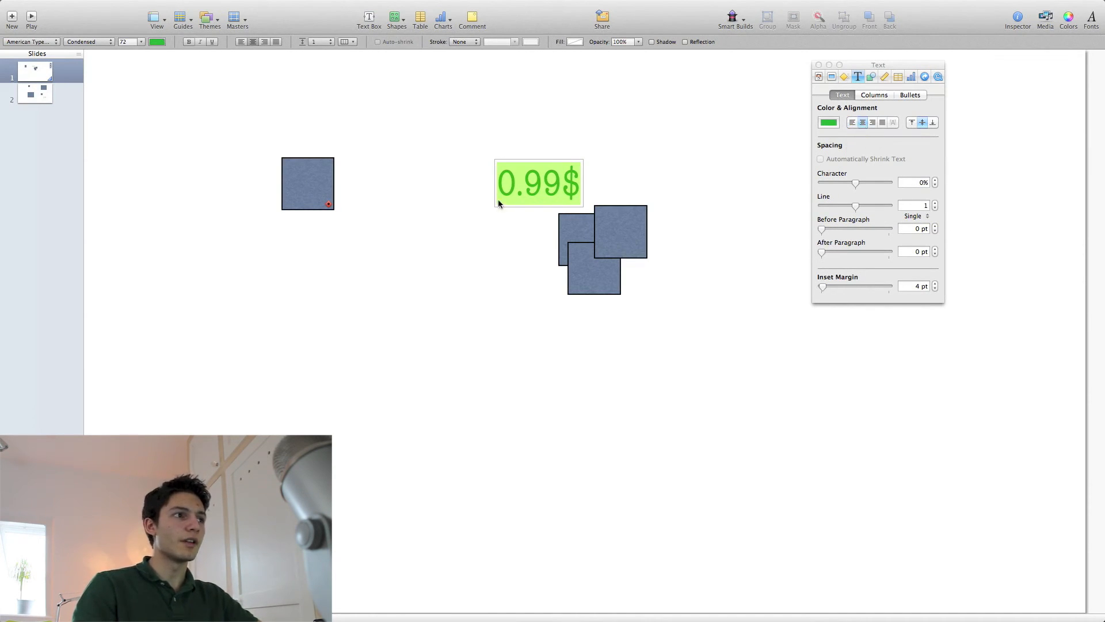
left_click(488, 211)
left_click(579, 180)
left_click_drag(583, 182, 764, 182)
Step: Left-align the 0.99$ text in its widened box after trying right alignment
triple_click(646, 182)
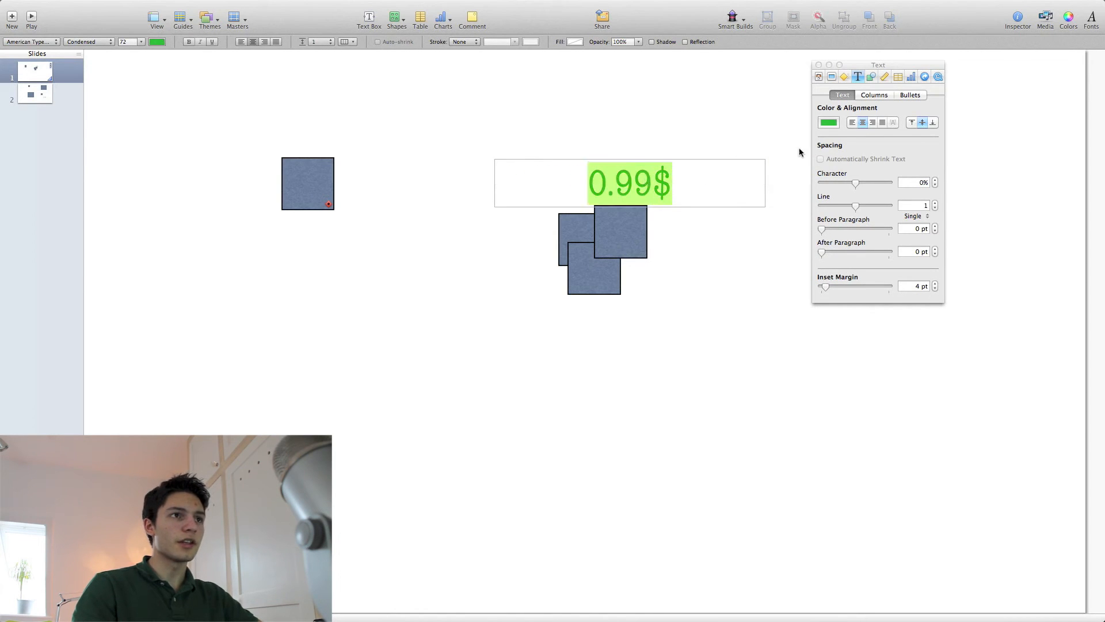
left_click(852, 122)
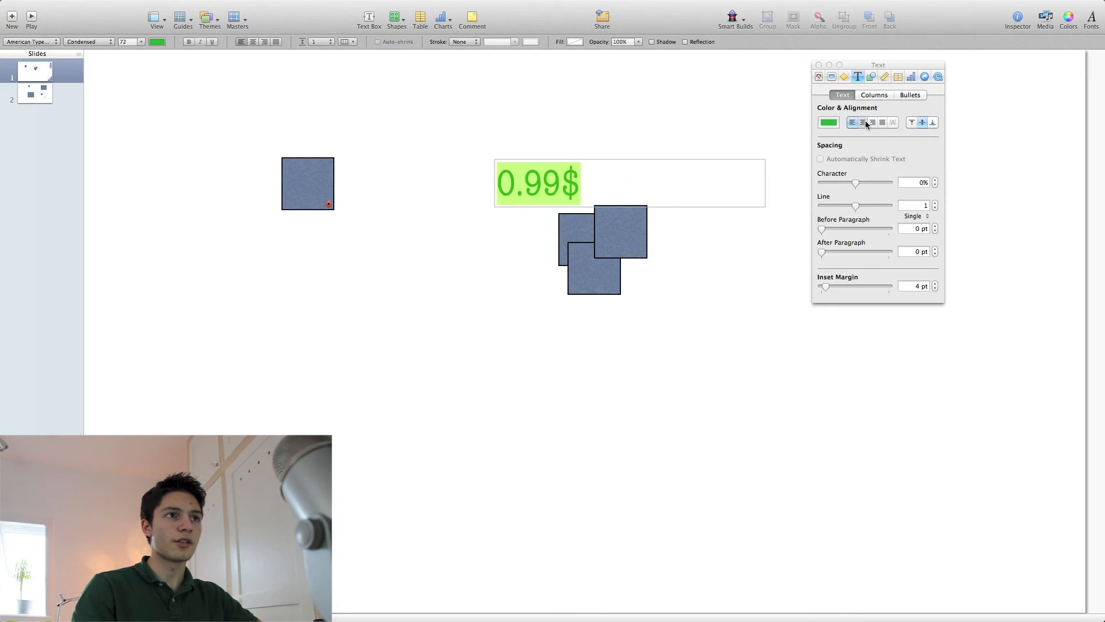
left_click(873, 123)
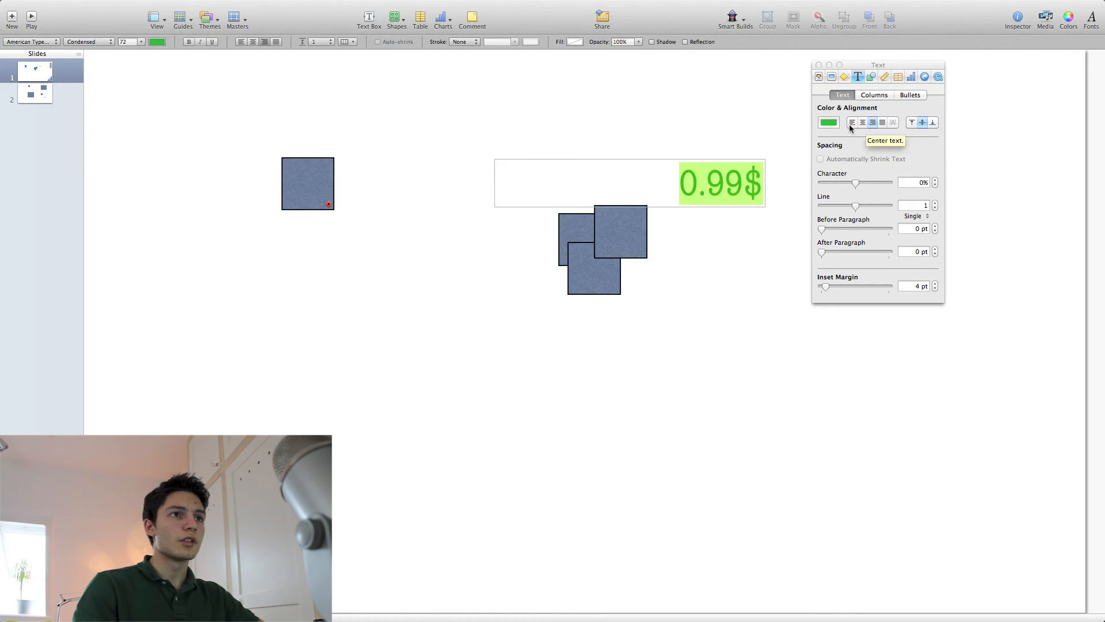
left_click(851, 123)
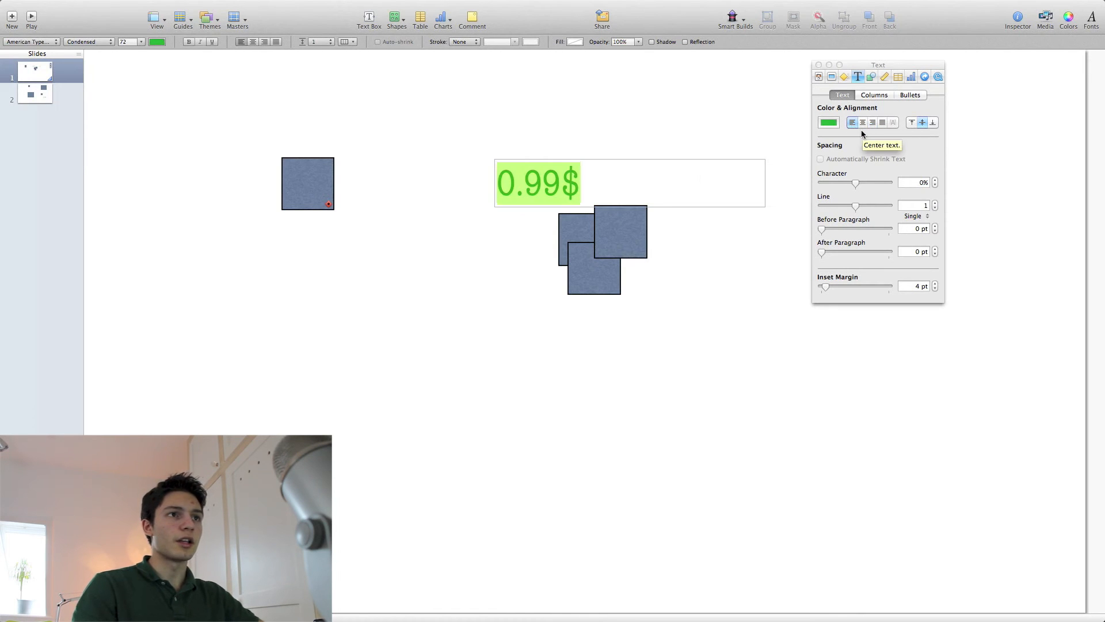
left_click(664, 185)
left_click(630, 214)
left_click(564, 190)
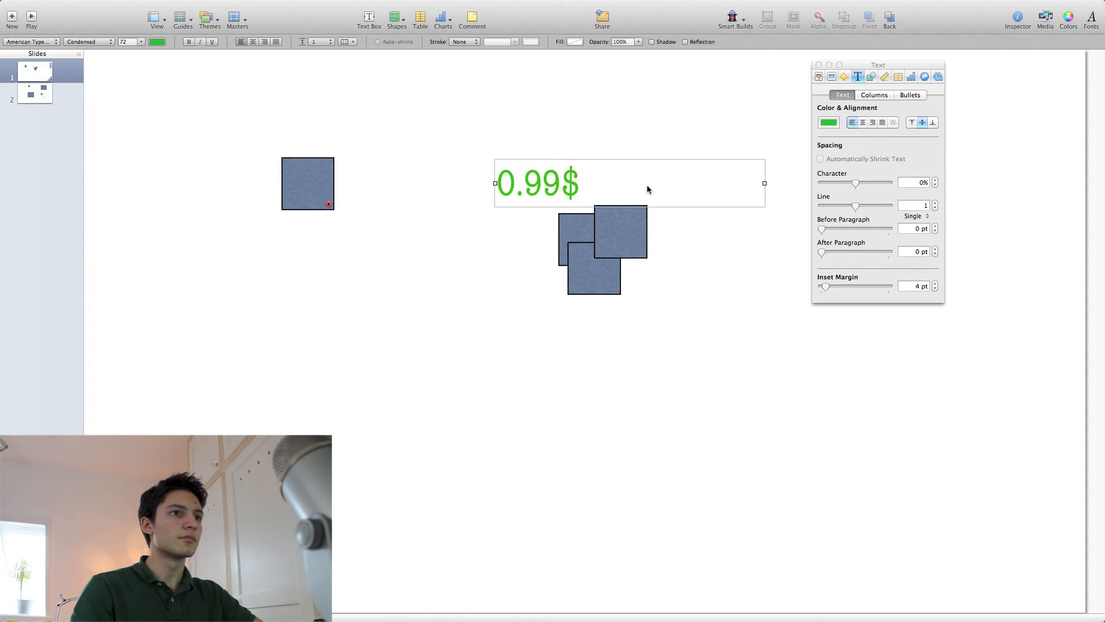
left_click(913, 122)
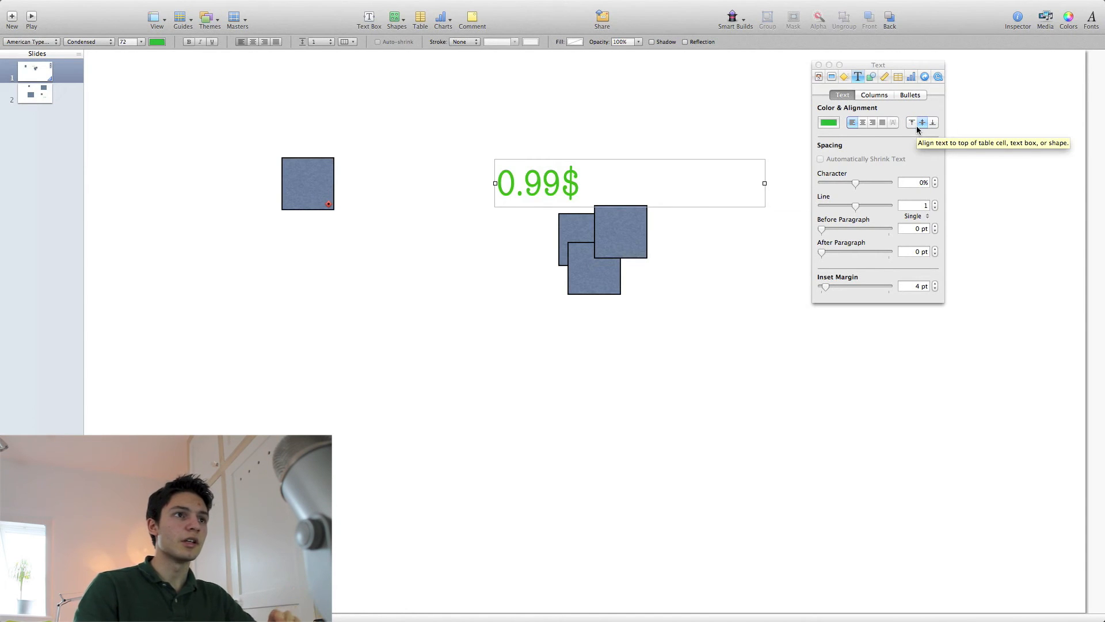
Step: Add the lines w, sdf, s and d below 0.99$, and move the text box left so it surrounds the square cluster
left_click(727, 180)
key("shift+Left")
key("Right")
key("Return")
type("w")
key("Return")
type("sdf")
key("Return")
type("s d")
left_click(751, 350)
left_click_drag(525, 186, 481, 258)
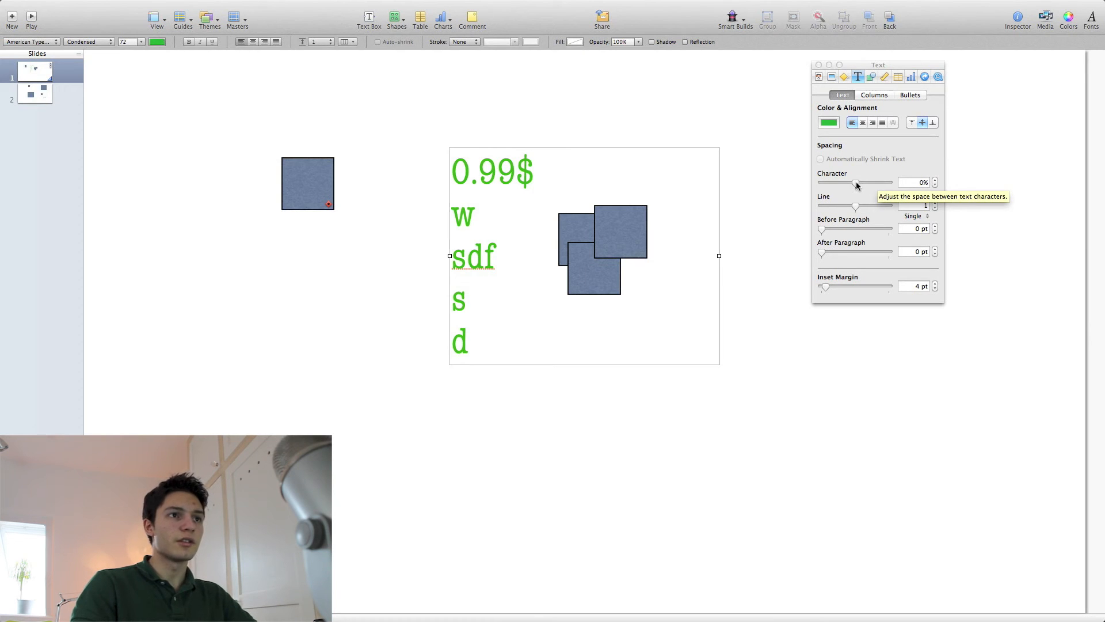
Step: Set the text box's character spacing to 83% and replace the 0.99$ line with CM Apps
mouse_move(856, 184)
left_mouse_down()
mouse_move(882, 183)
mouse_move(871, 184)
left_mouse_up()
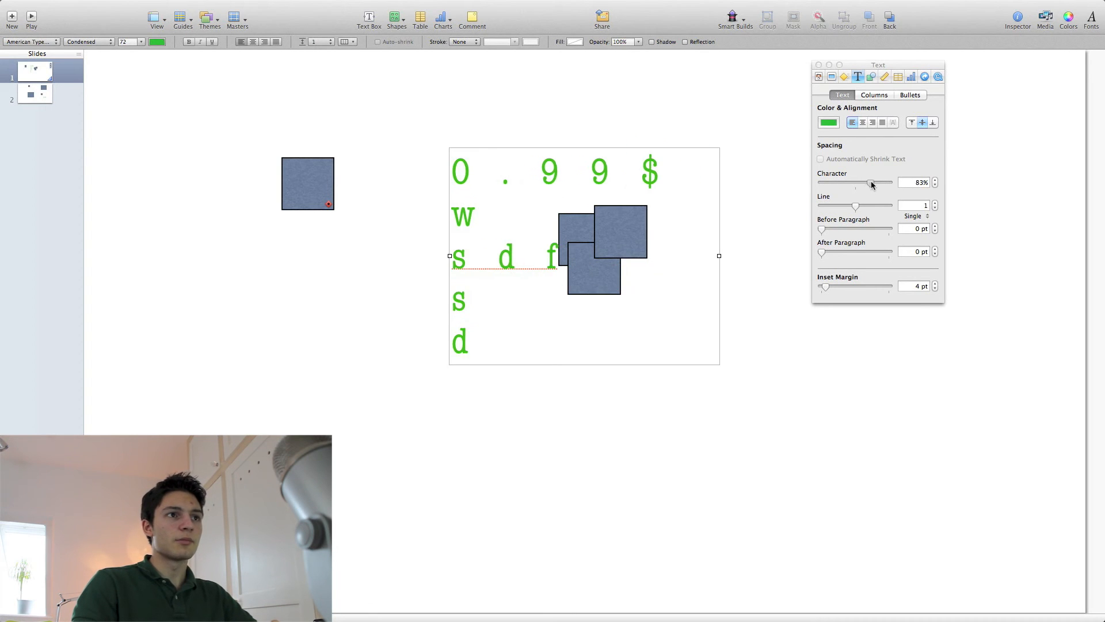
triple_click(640, 169)
type("CM Apps")
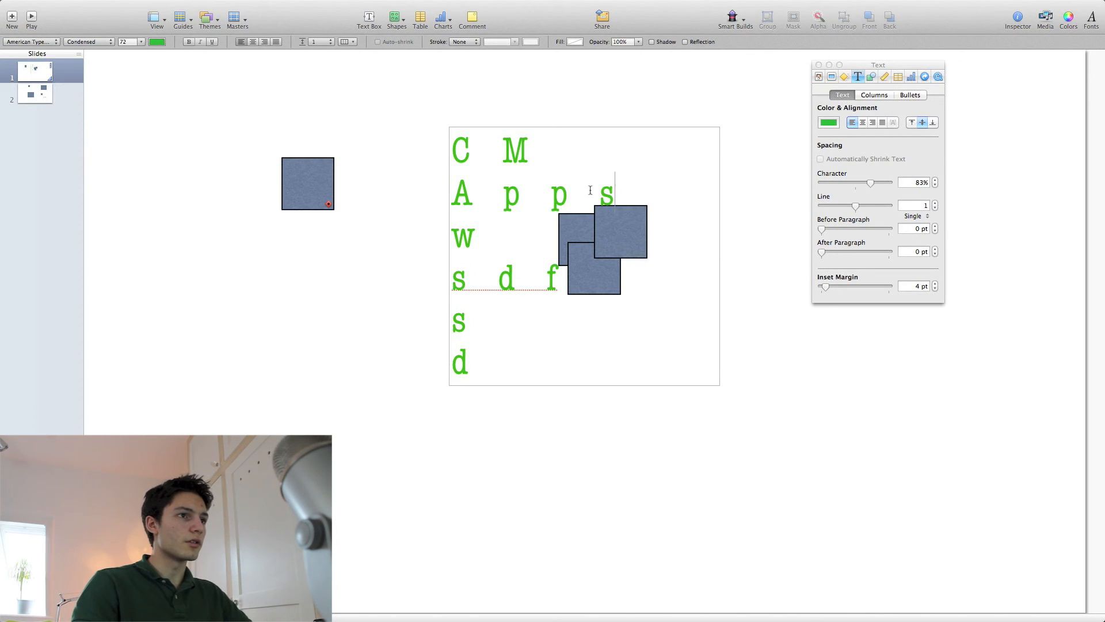
Step: Reduce the character spacing of only the last two letters of Apps to -1%
key("shift+Left")
key("shift+Left")
left_click_drag(870, 183, 856, 188)
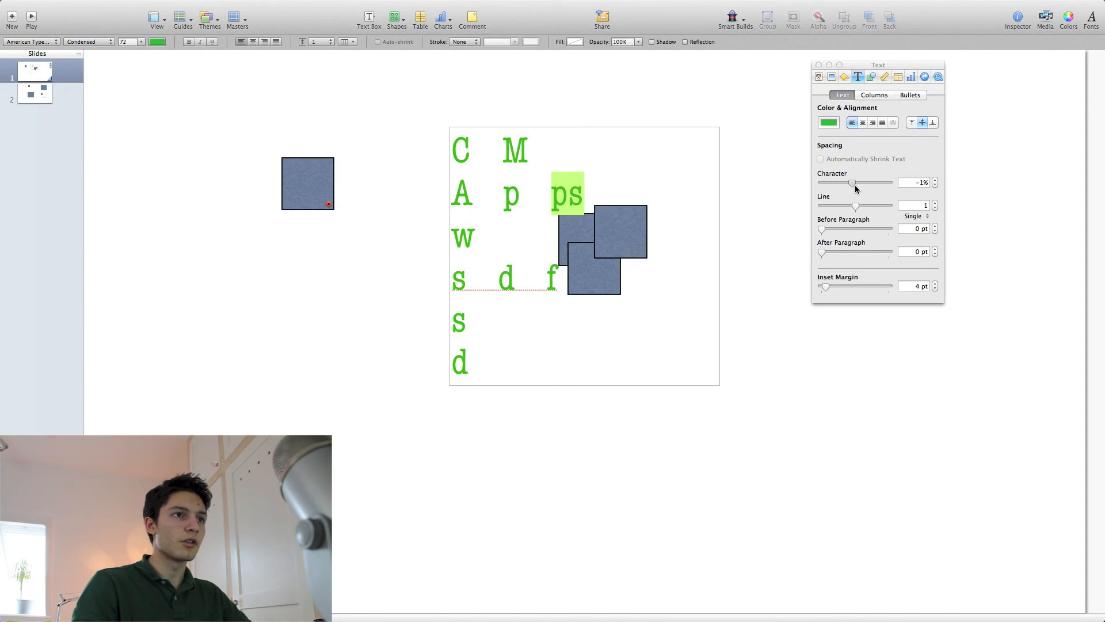
Step: Reset the character spacing of all the text in the green text box to 0%
left_click(527, 242)
key("super+a")
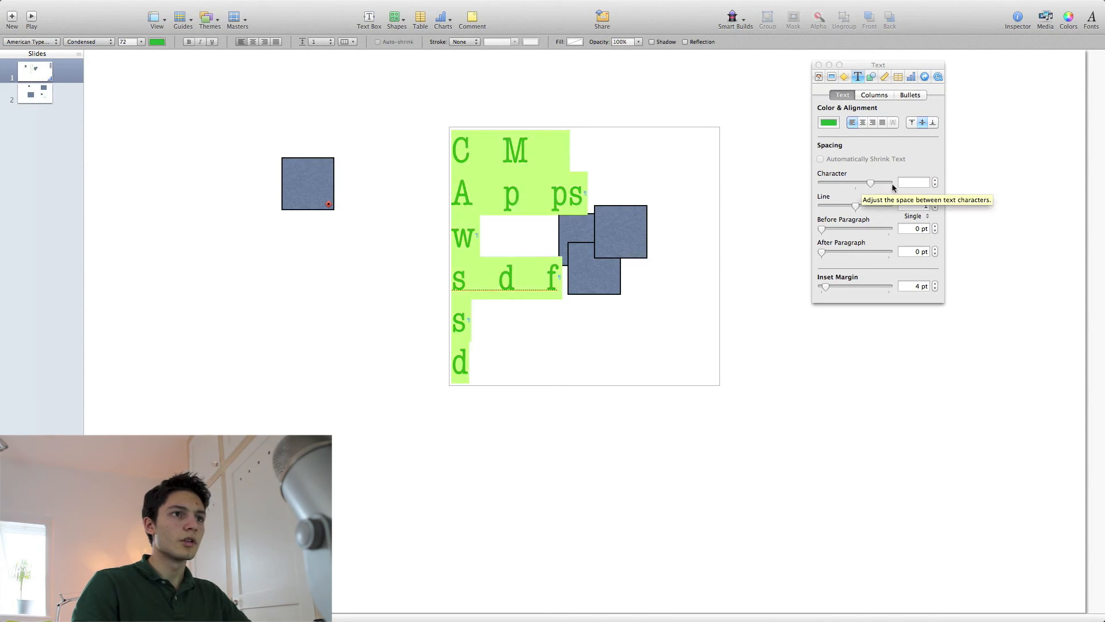
left_click_drag(870, 186, 855, 188)
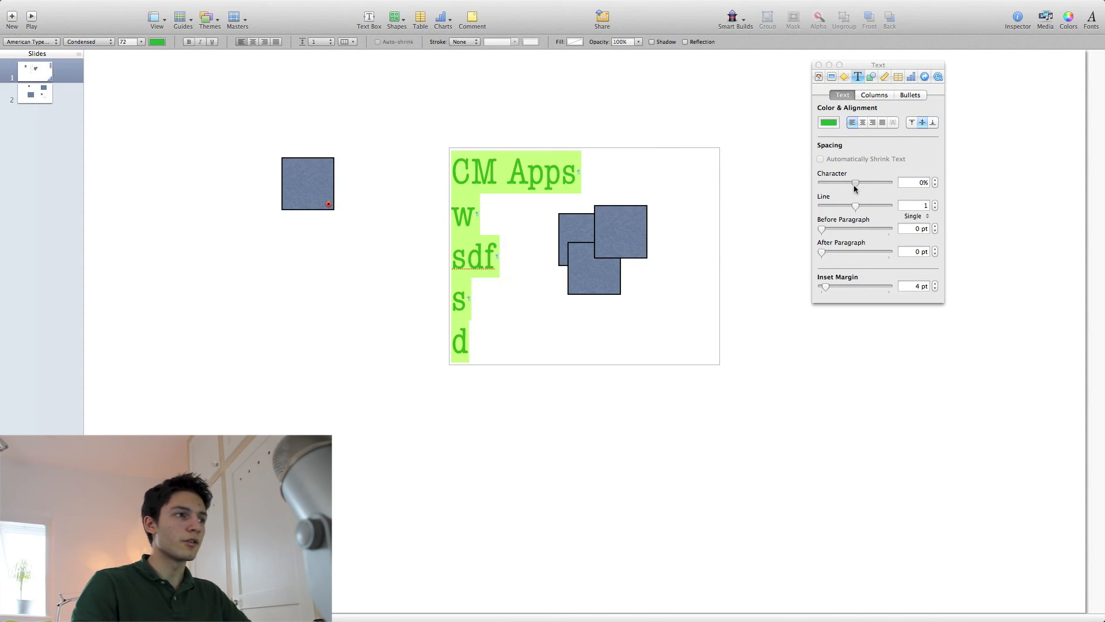
left_click(584, 182)
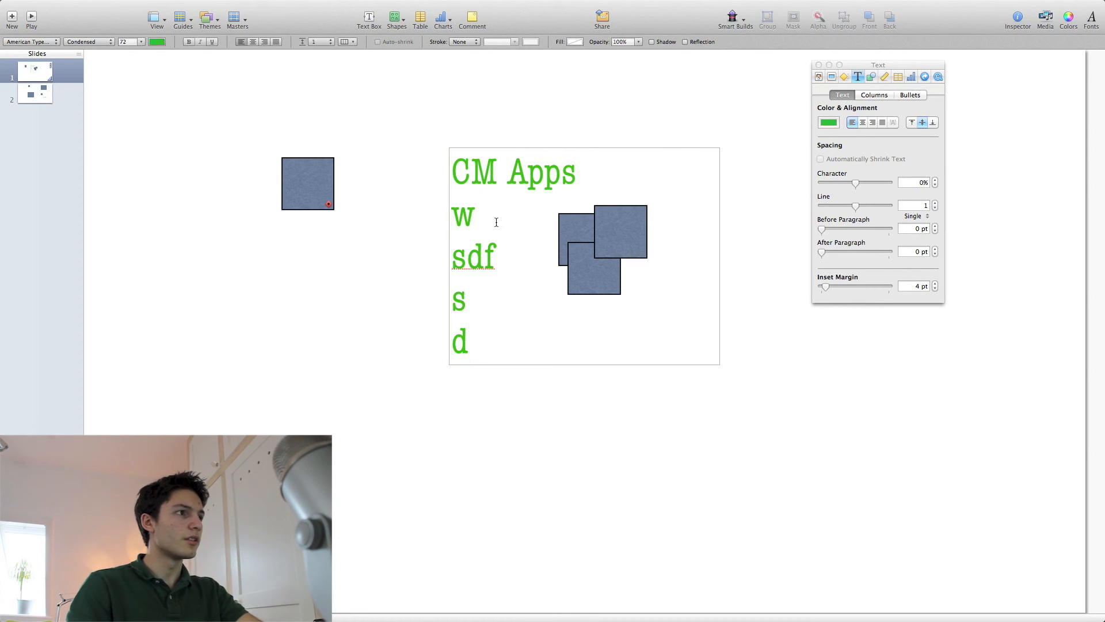
Step: Replace the lines below CM Apps with Vidoes at 19% character spacing, and move the text box slightly up and left
double_click(497, 257)
key("BackSpace")
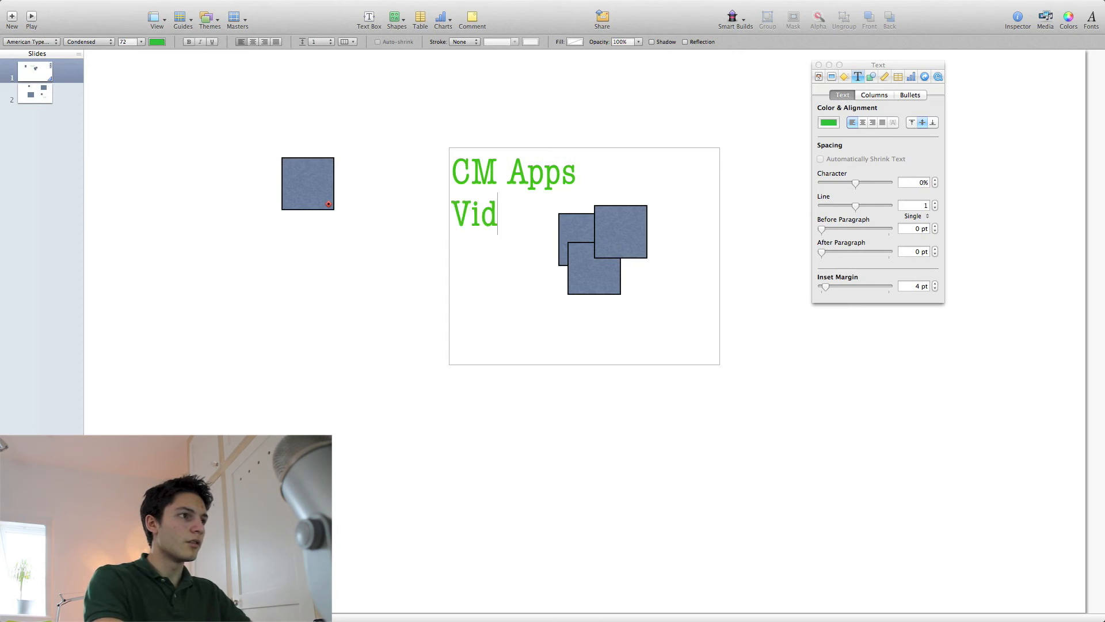
double_click(476, 209)
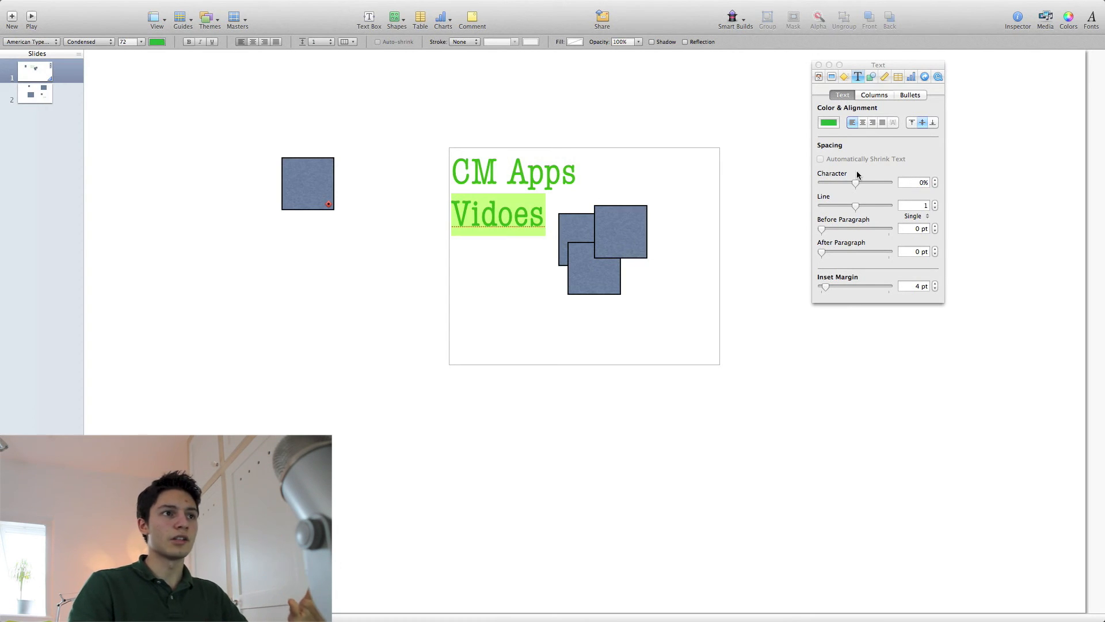
left_click_drag(858, 183, 861, 182)
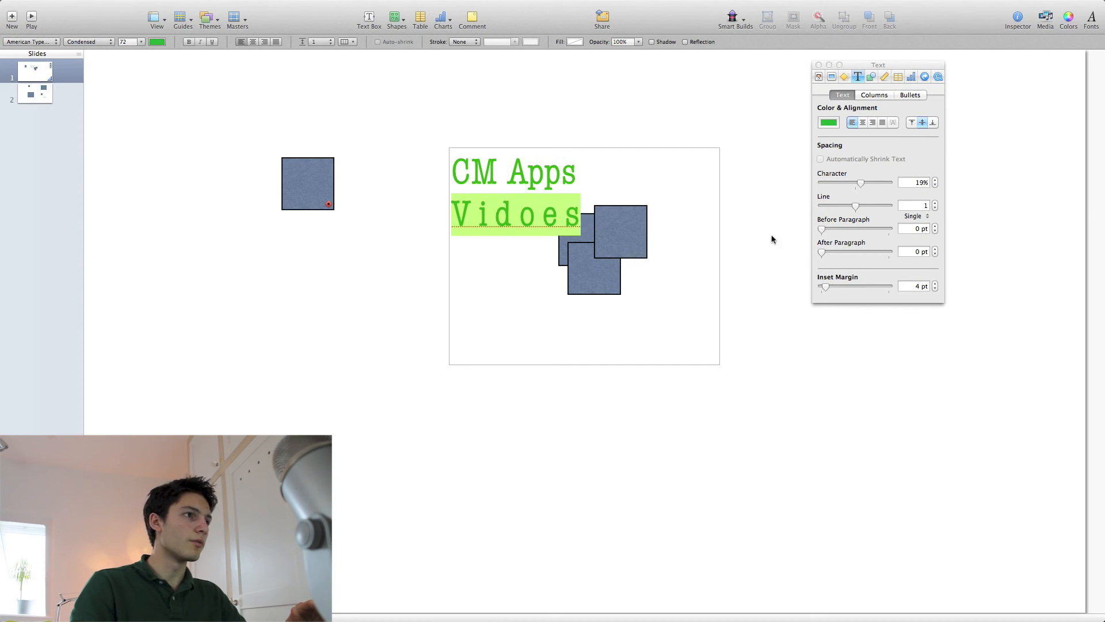
left_click(692, 247)
left_click_drag(549, 219, 523, 193)
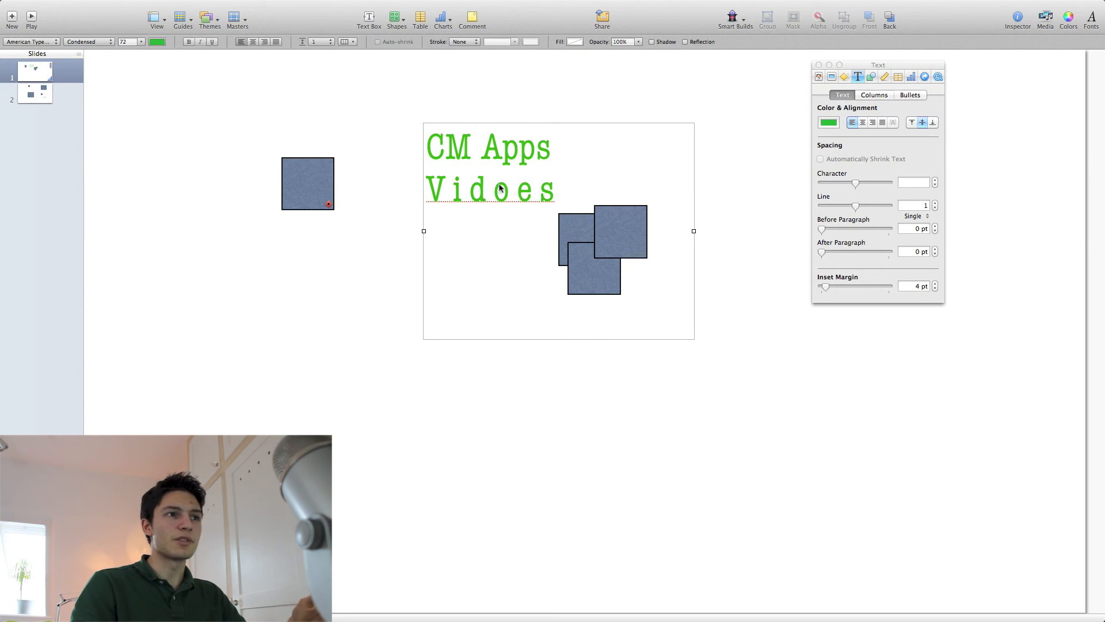
Step: Try line spacings of 0.9 and 1.9 on the CM Apps text, and restore single spacing of 1
mouse_move(856, 205)
left_mouse_down()
mouse_move(880, 210)
mouse_move(847, 212)
left_mouse_up()
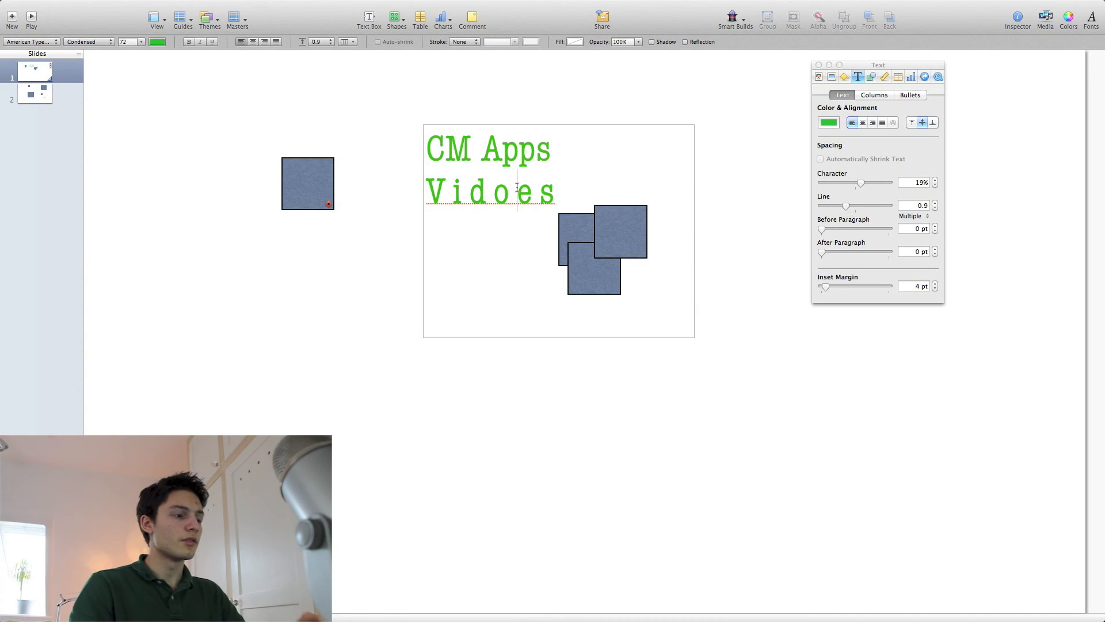
key("super+a")
left_click_drag(847, 206, 868, 209)
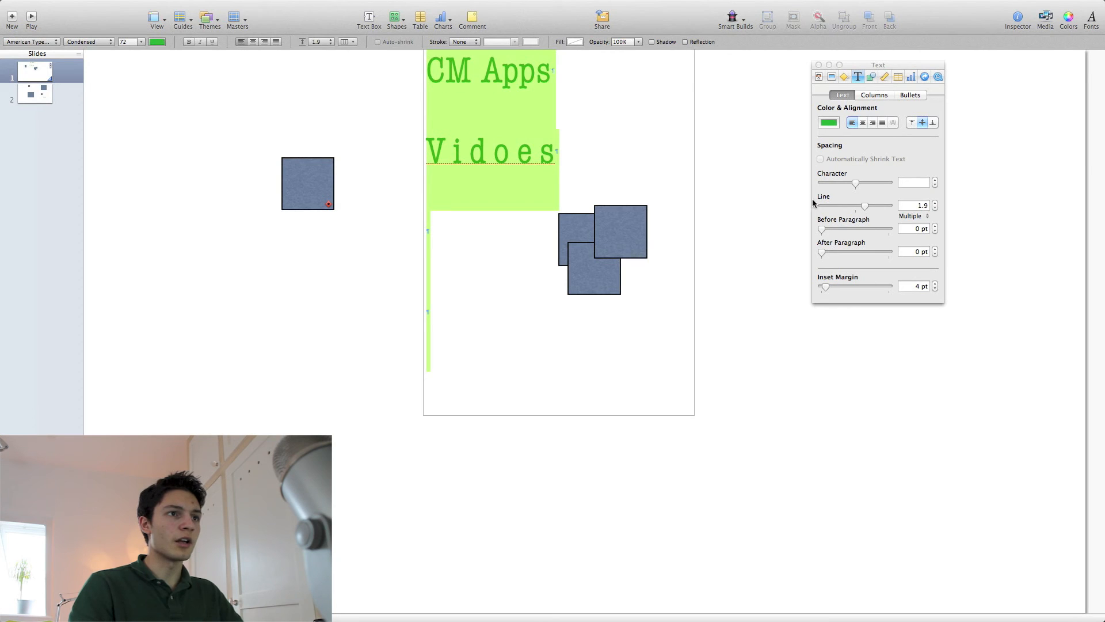
left_click(855, 206)
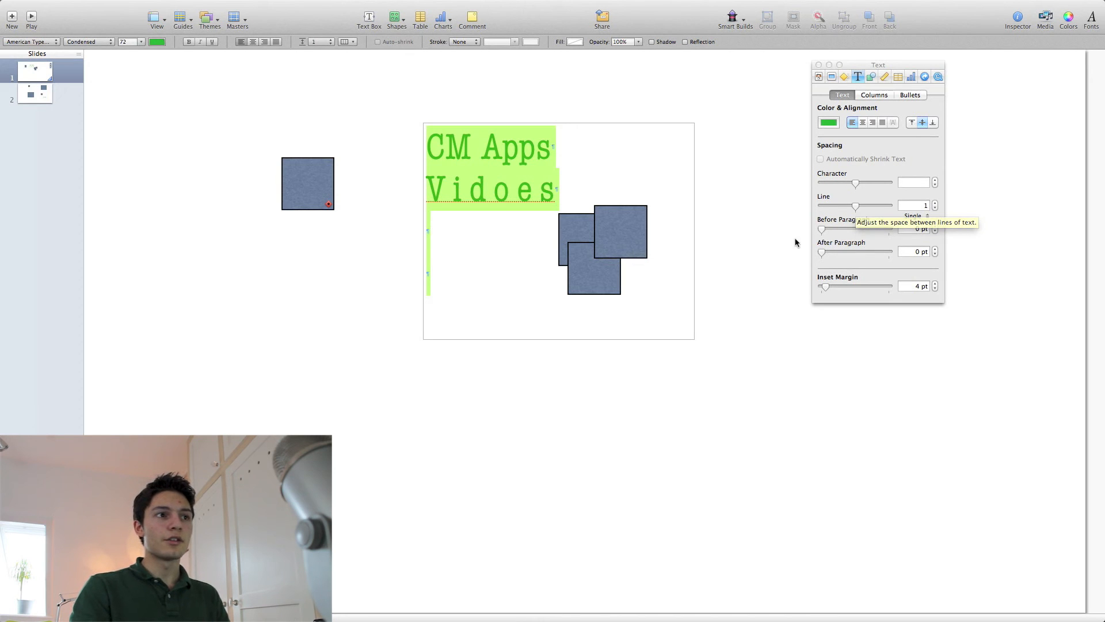
mouse_move(821, 229)
left_mouse_down()
mouse_move(834, 229)
mouse_move(821, 229)
left_mouse_up()
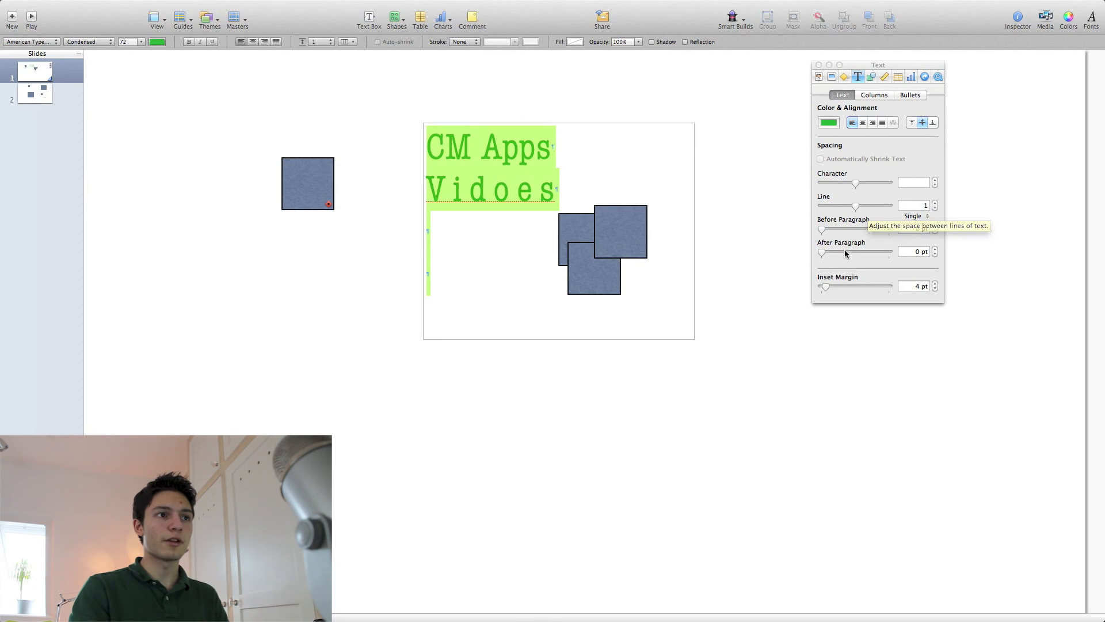
Step: Split the text box into two equal columns, add dfgdfg as test text, and insert fg inside the word Apps
left_click(872, 96)
left_click(850, 118)
type("dfgdfg")
left_click(502, 148)
type("fg")
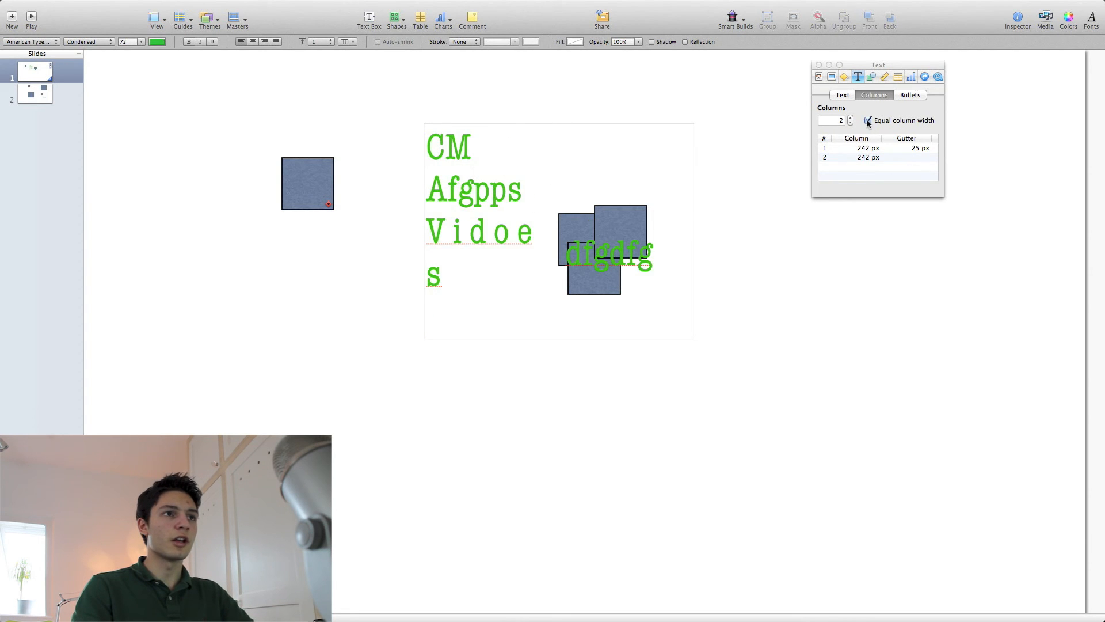
Step: Raise the text box's column count to 7, keeping equal column widths
left_click(851, 117)
left_click(851, 118)
left_click(850, 117)
left_click(851, 118)
left_click(850, 117)
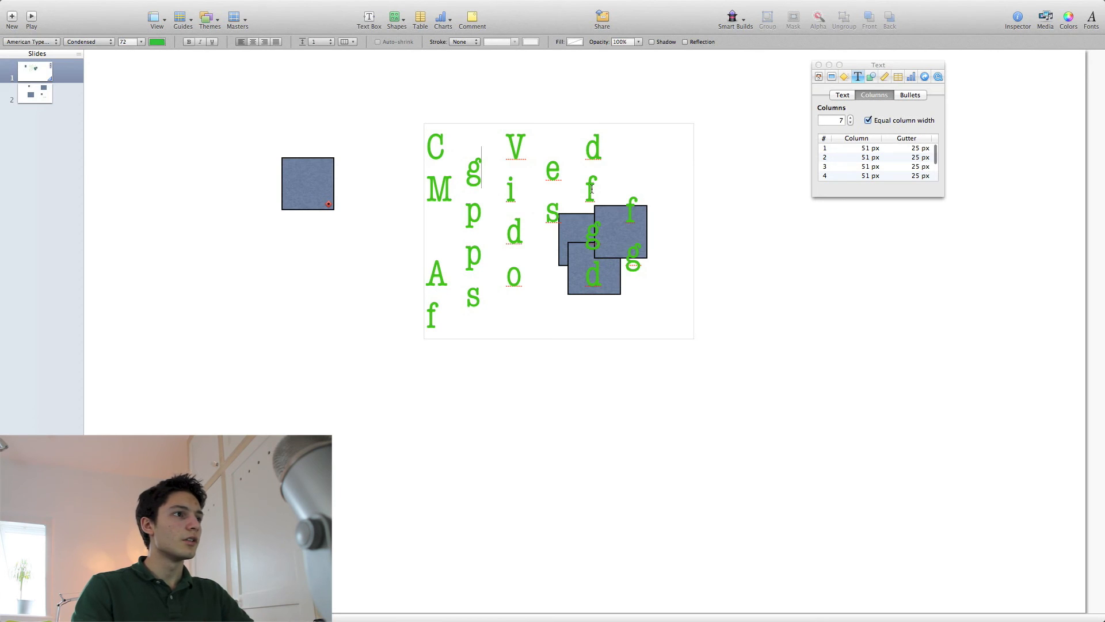
Step: Undo the column changes and the added test text, and deselect the text box
key("super+z")
key("super+z")
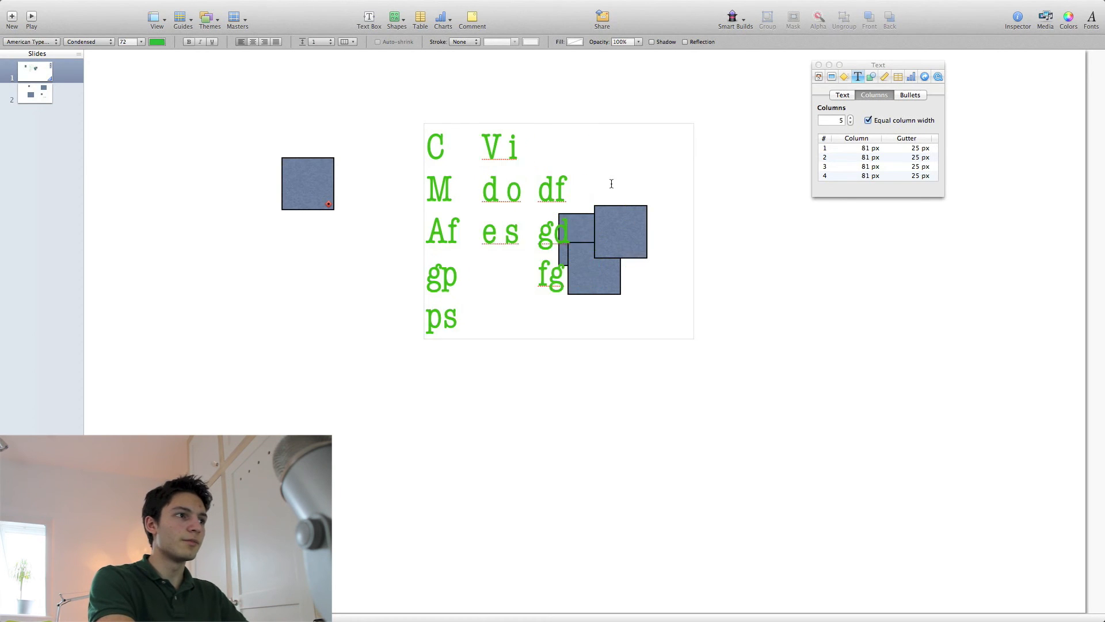
key("super+z")
key("super+z")
key("super+z")
key("super+z")
key("super+z")
left_click(712, 204)
Step: Apply Text Bullets to the Vidoes line only, using the four-petal clover symbol as the bullet
left_click(910, 94)
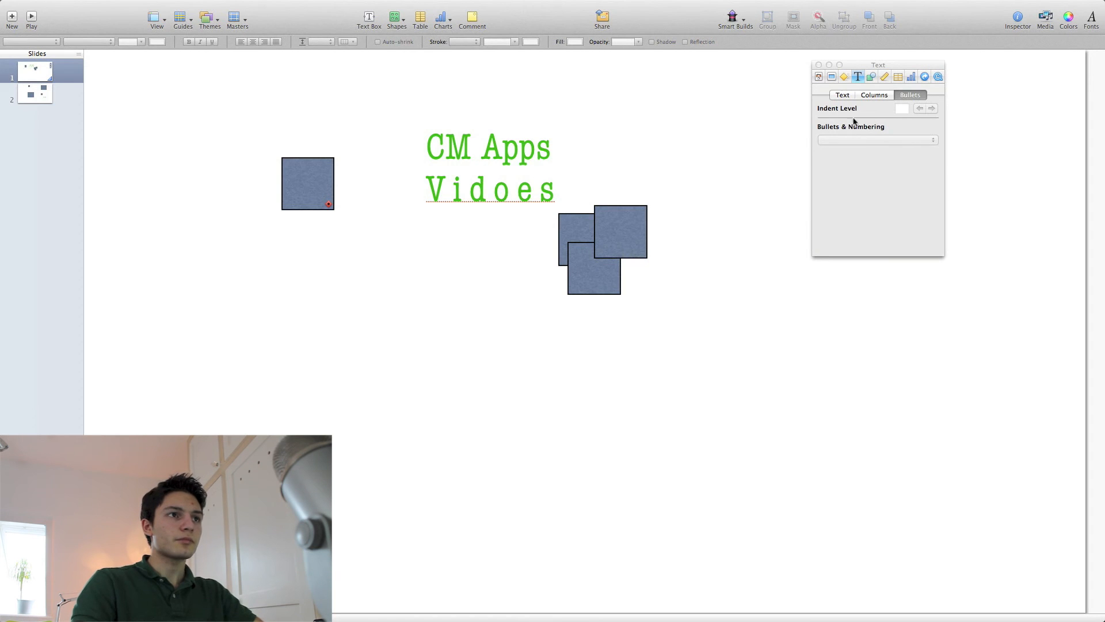
left_click(481, 168)
double_click(481, 169)
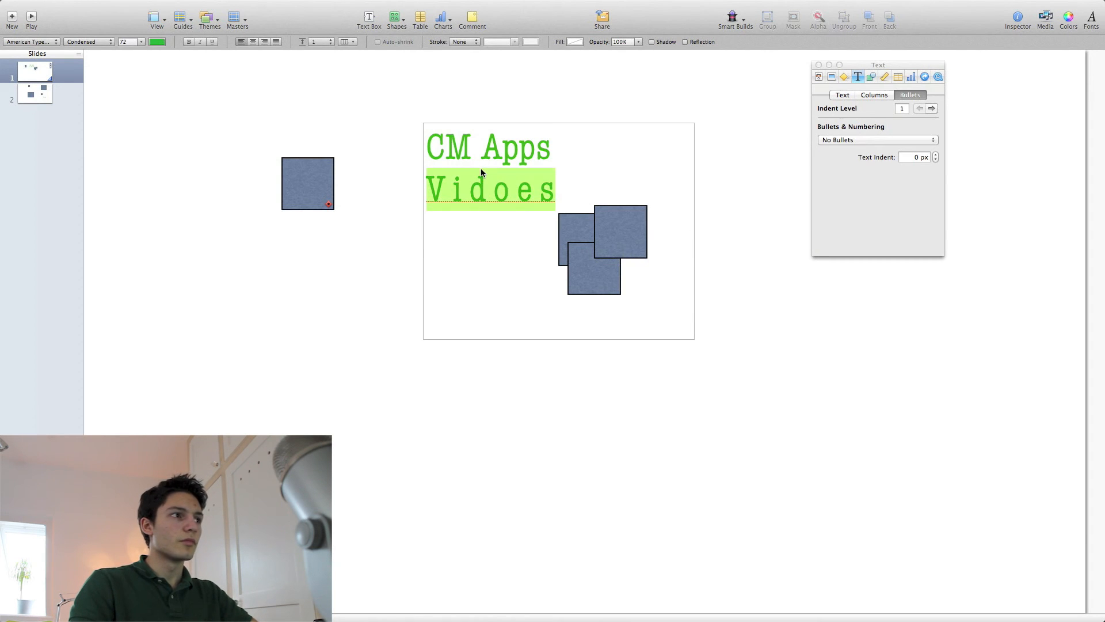
left_click(442, 188)
left_click(858, 140)
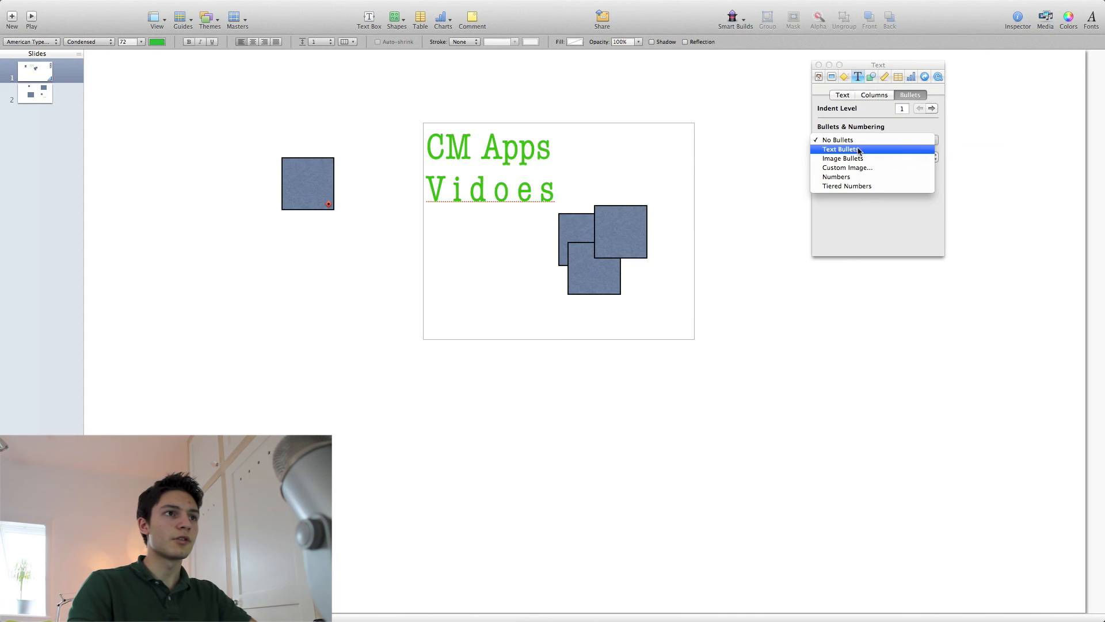
left_click(864, 149)
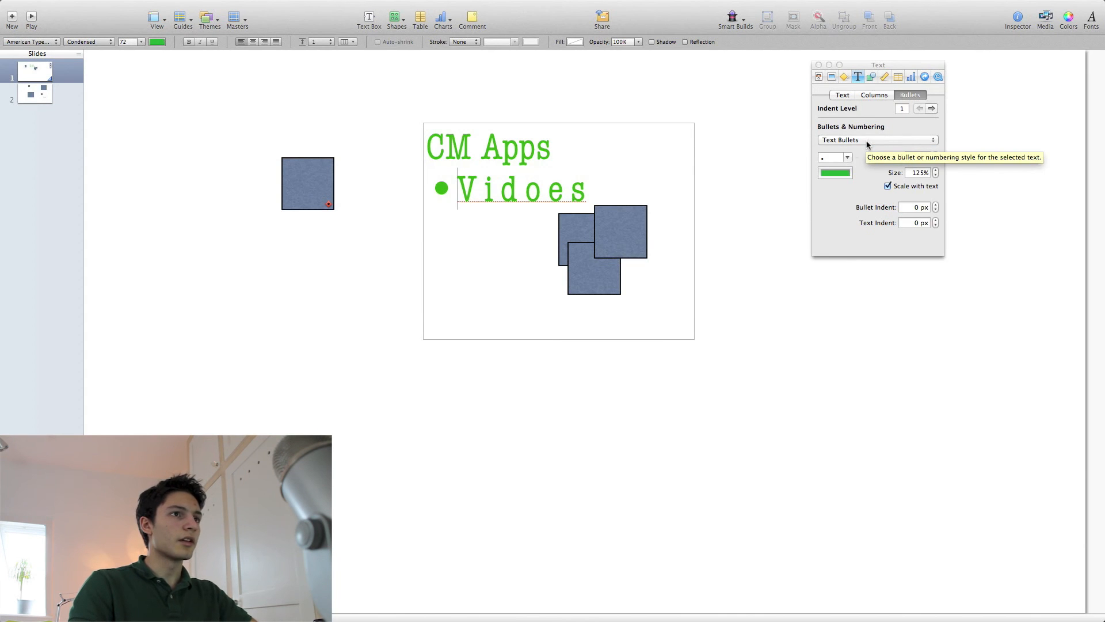
left_click(848, 158)
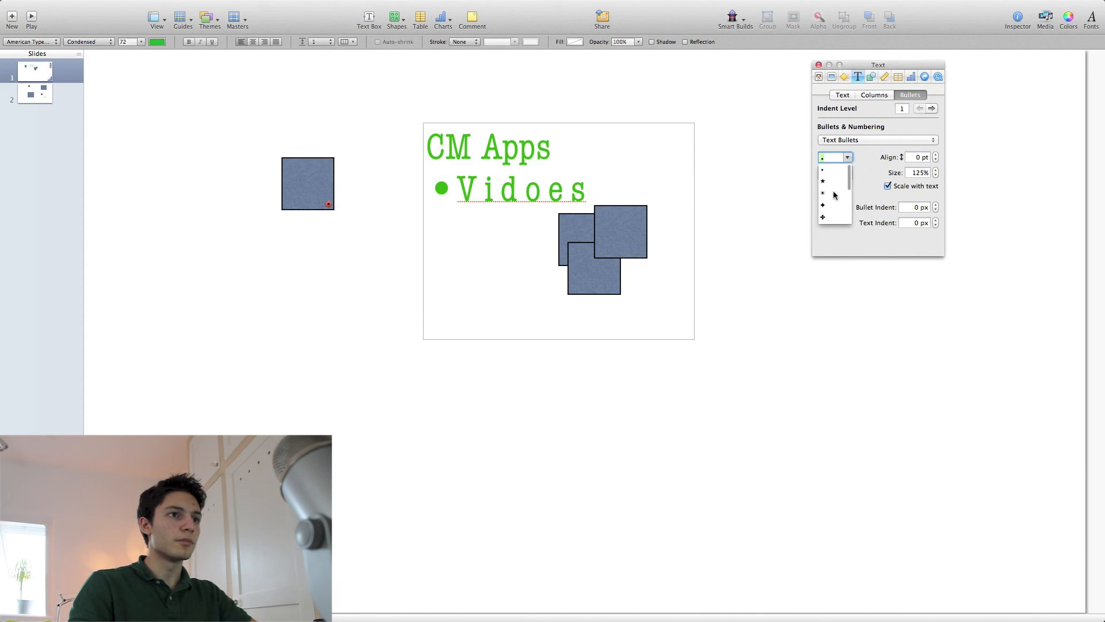
left_click(825, 218)
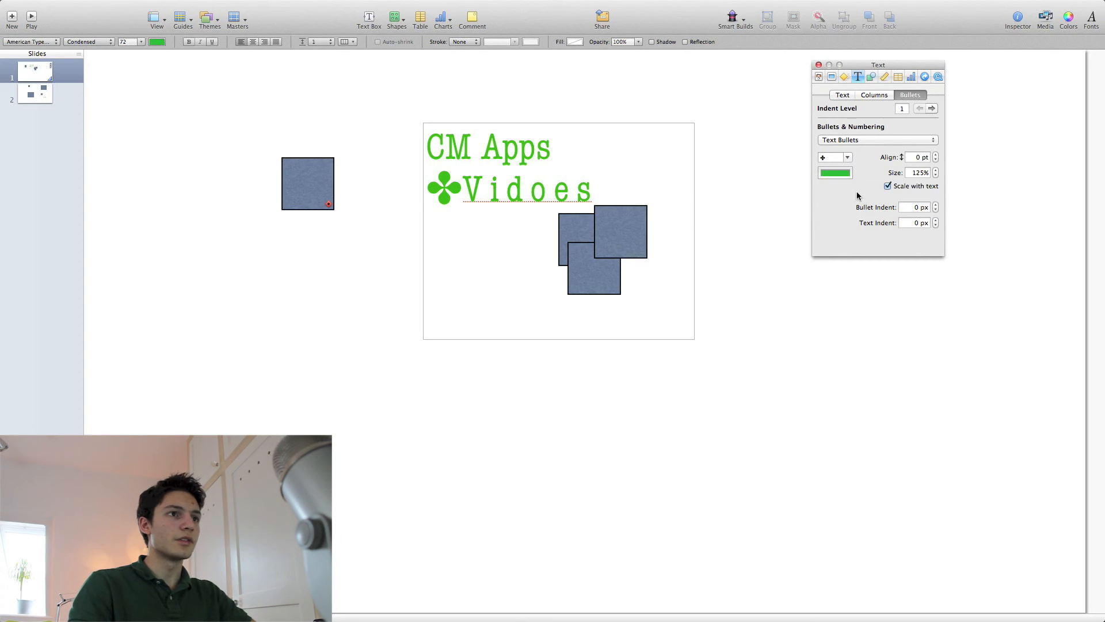
Step: Move the lone textured square slightly down and right, and change its image fill to a Blueberry Color Fill
left_click(871, 77)
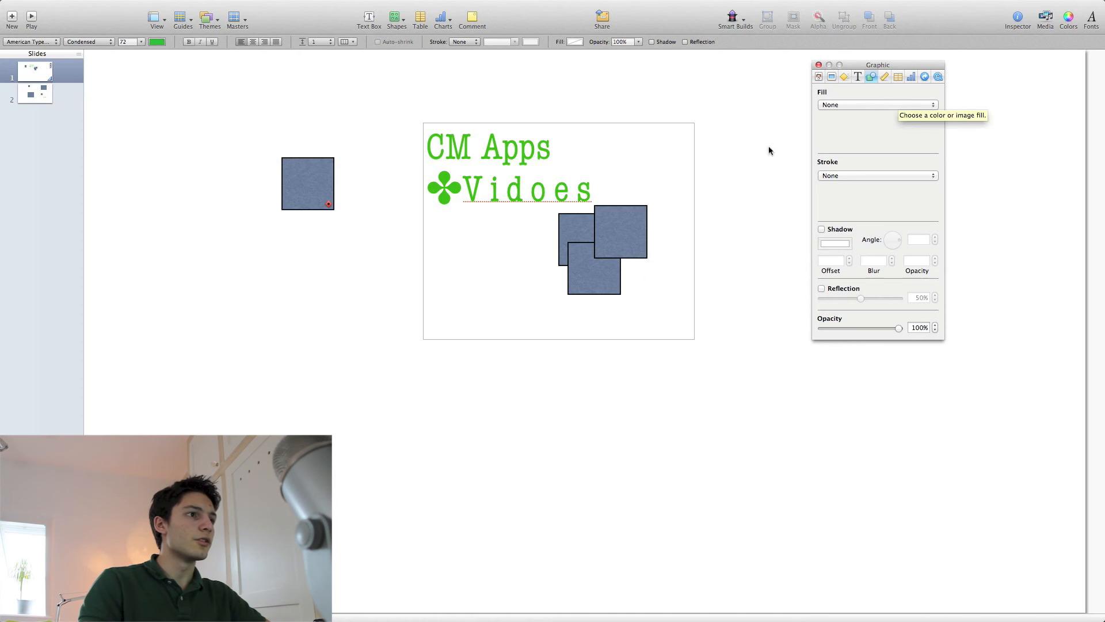
left_click_drag(331, 180, 345, 196)
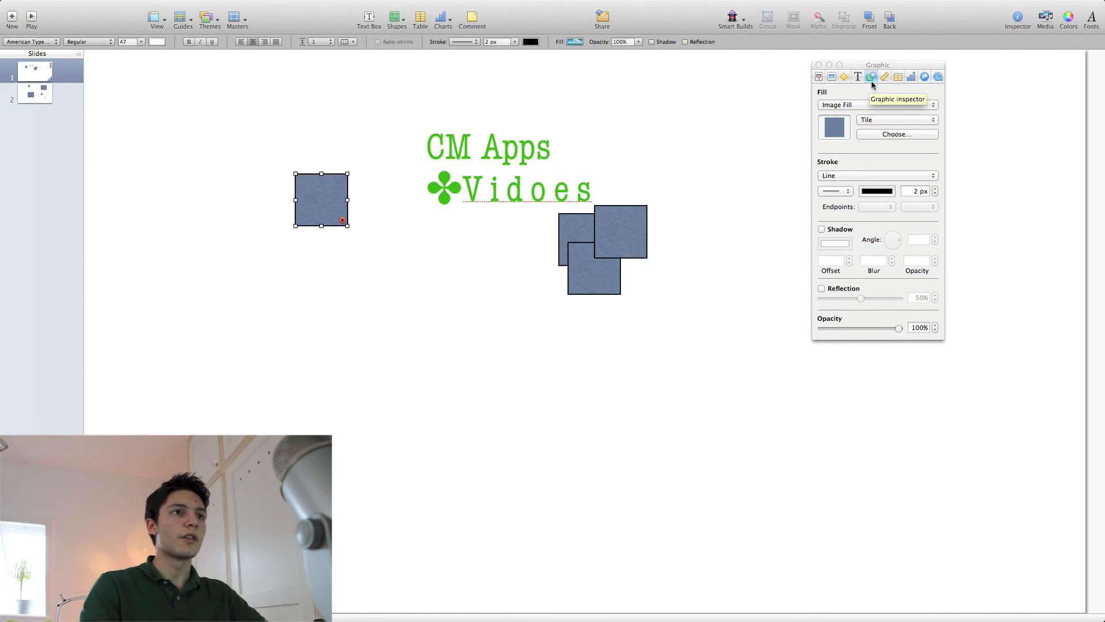
left_click(854, 106)
left_click(849, 78)
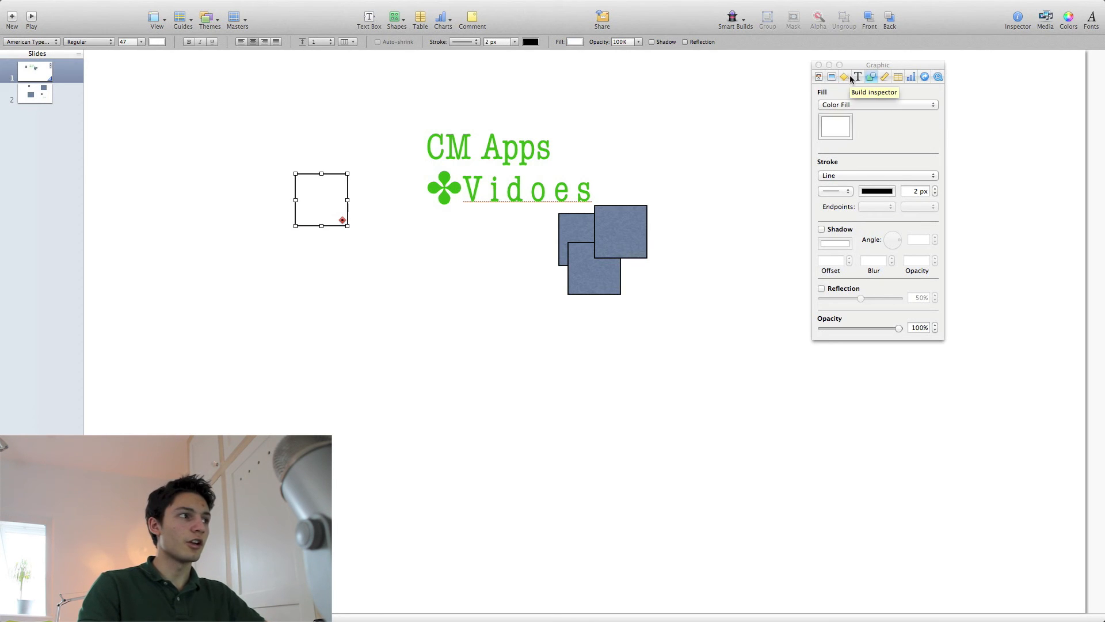
left_click(849, 130)
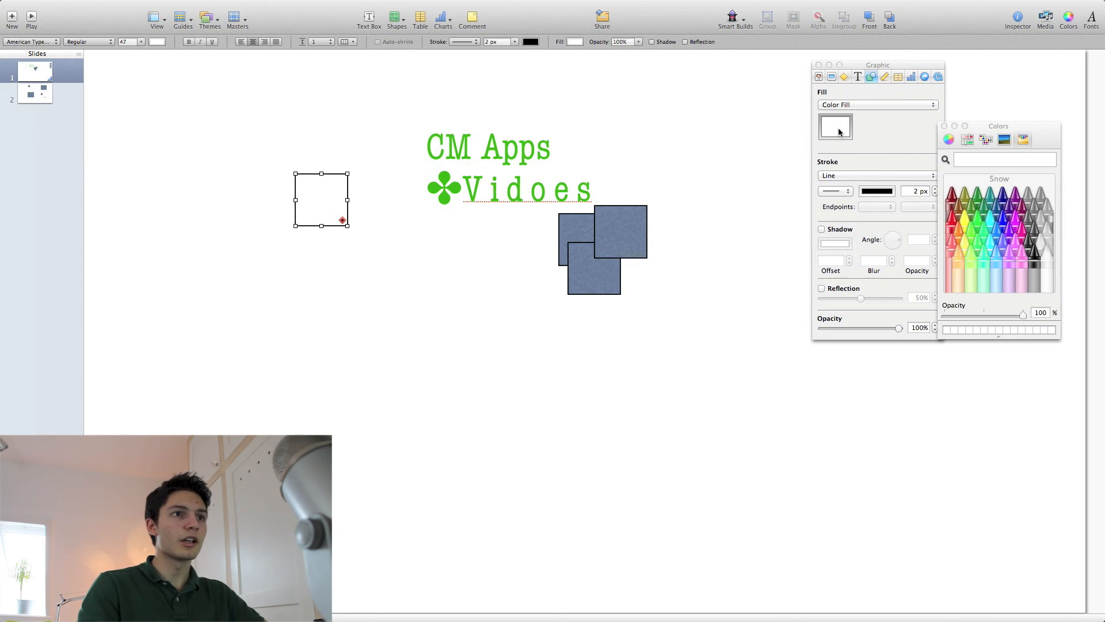
left_click(1004, 219)
Step: Give the blue square a Tinted Image Fill, enlarge it into a tall rectangle, and place it below and right of the square cluster
left_click(880, 106)
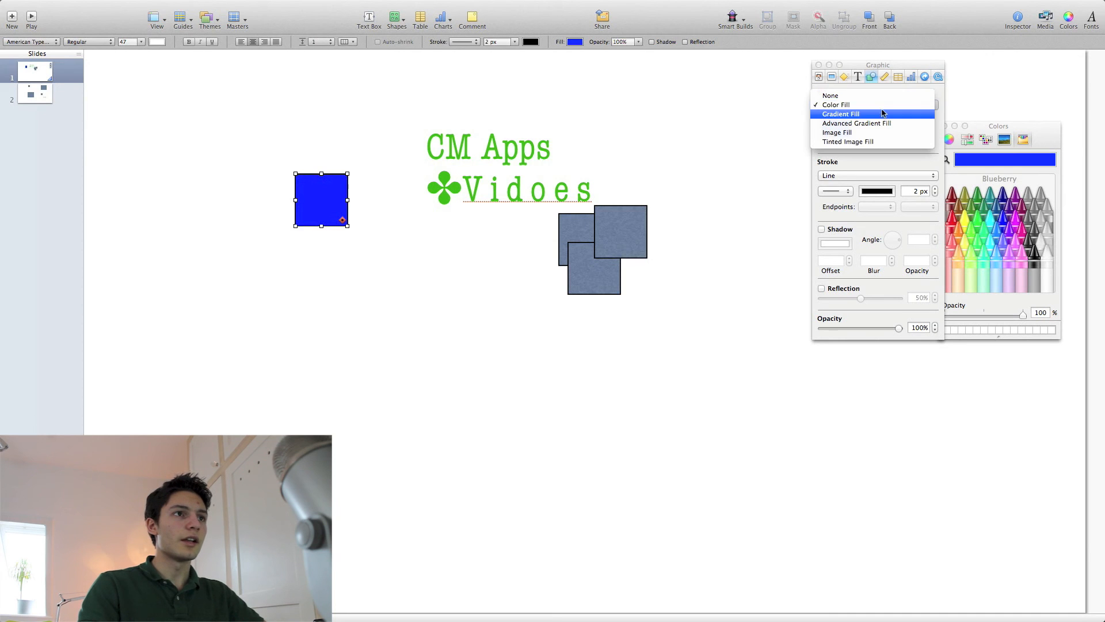
left_click(879, 142)
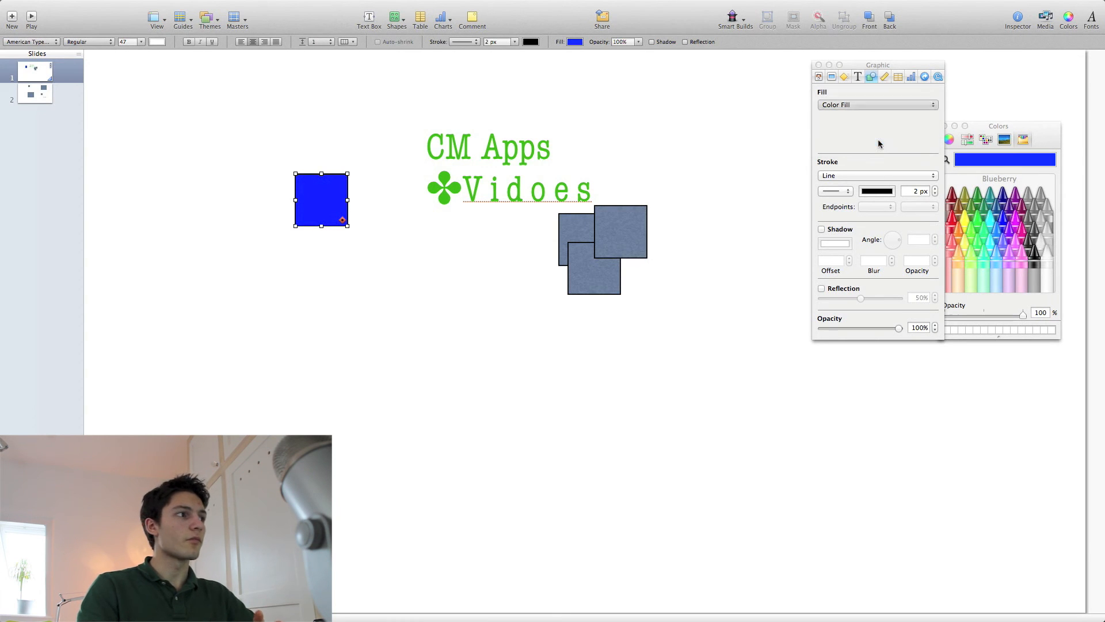
mouse_move(331, 205)
left_mouse_down()
mouse_move(655, 252)
mouse_move(722, 224)
mouse_move(757, 313)
mouse_move(888, 461)
left_mouse_up()
left_click(627, 222)
left_click_drag(797, 313, 766, 337)
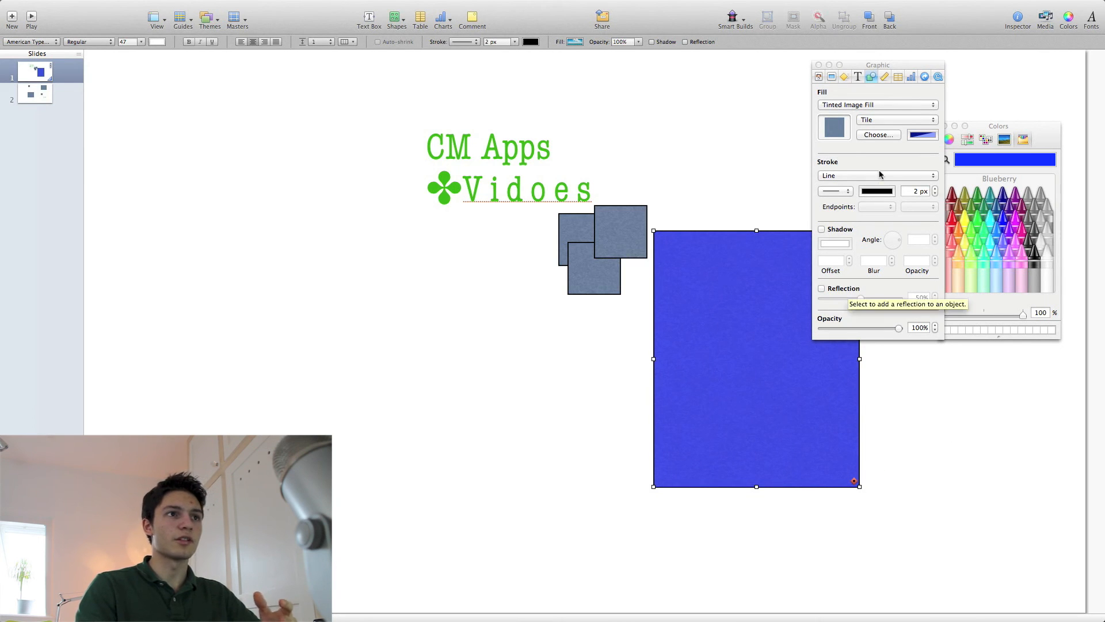
Step: Change the blue rectangle's stroke from a line to a Picture Frame, choosing the style with dark photo corners
left_click_drag(926, 64, 946, 43)
left_click(891, 155)
left_click(864, 182)
left_click(874, 155)
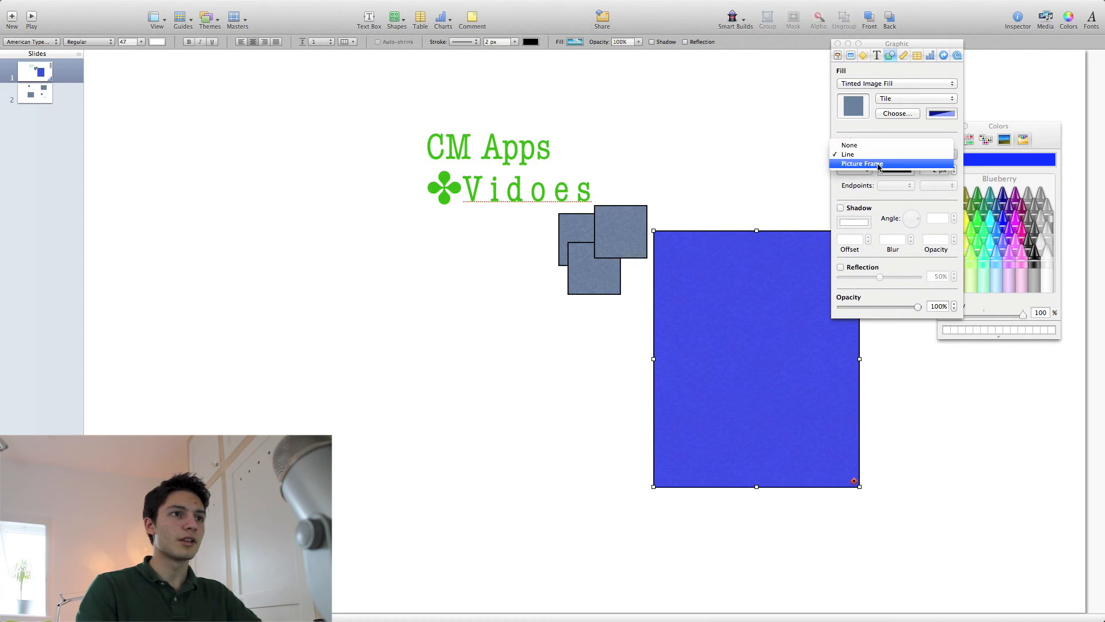
left_click(879, 164)
left_click(867, 178)
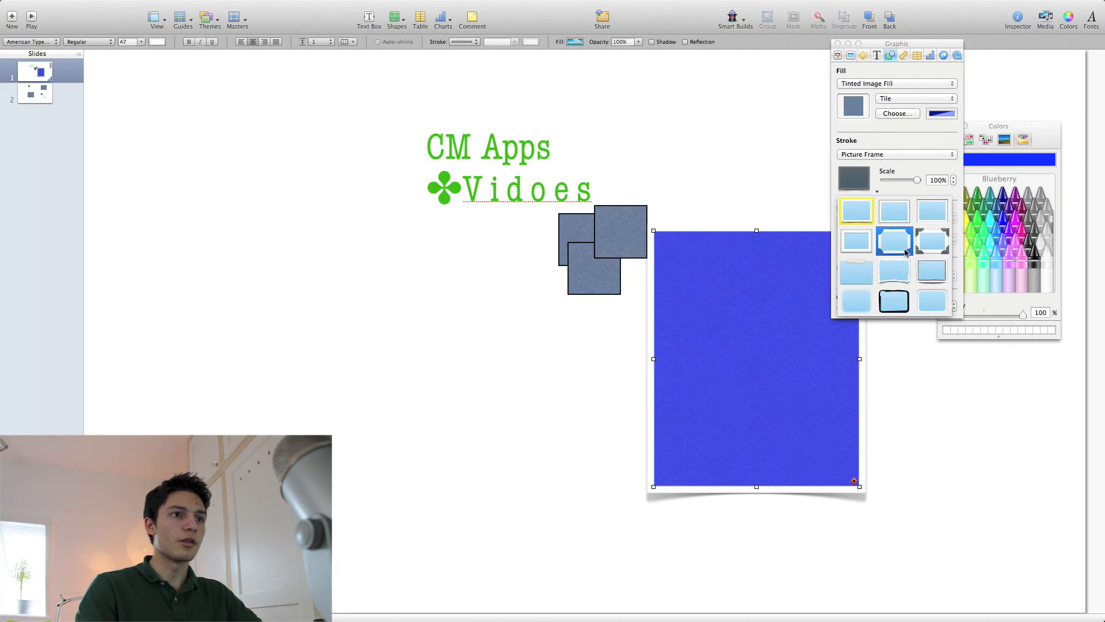
left_click(943, 231)
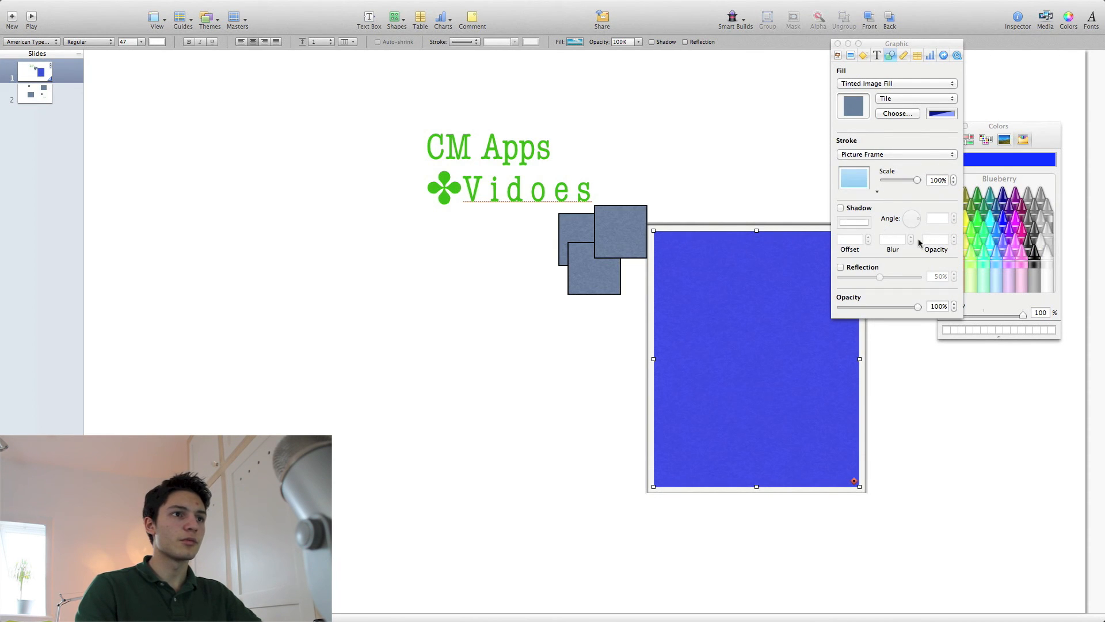
left_click(866, 178)
left_click(927, 244)
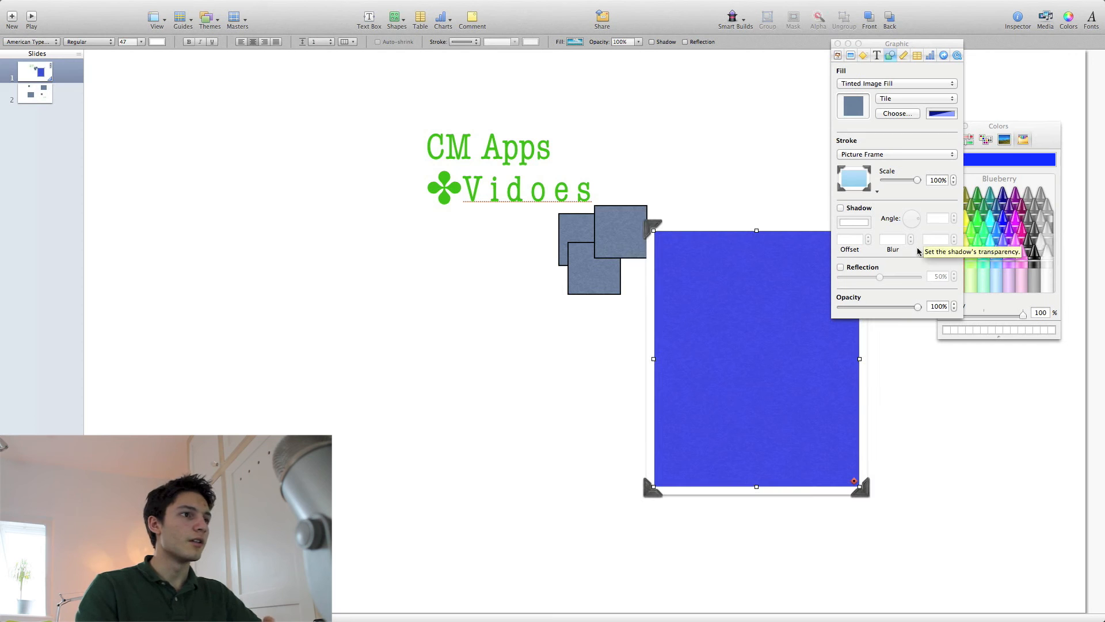
Step: Turn on the framed rectangle's shadow at an angle of 35°, and move the rectangle left, below the CM Apps text
left_click(852, 212)
left_click_drag(746, 266, 403, 263)
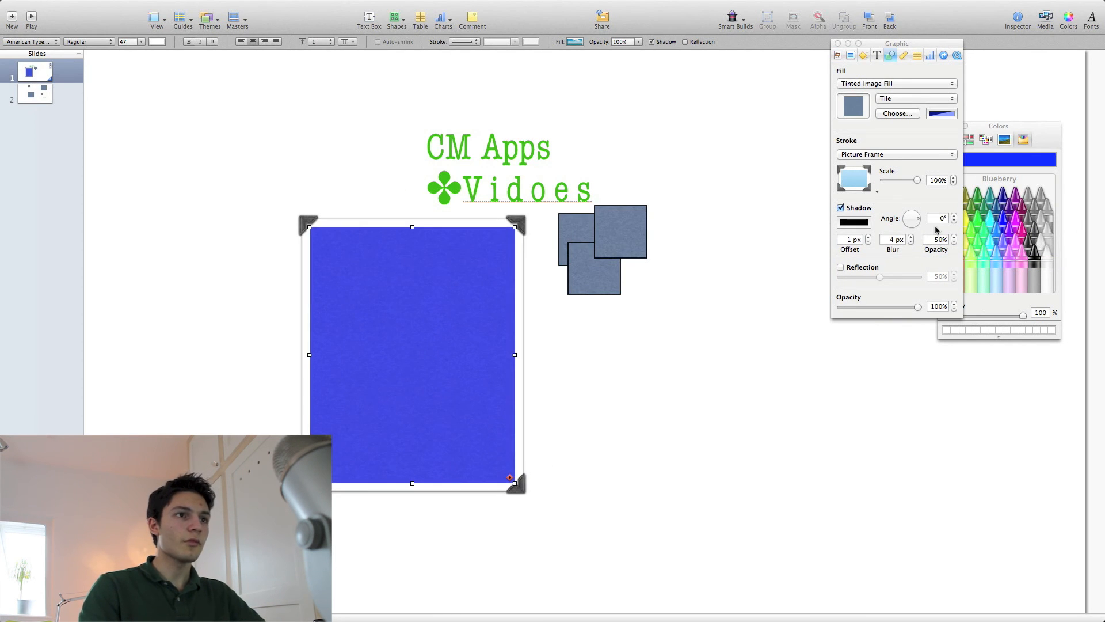
left_click(919, 217)
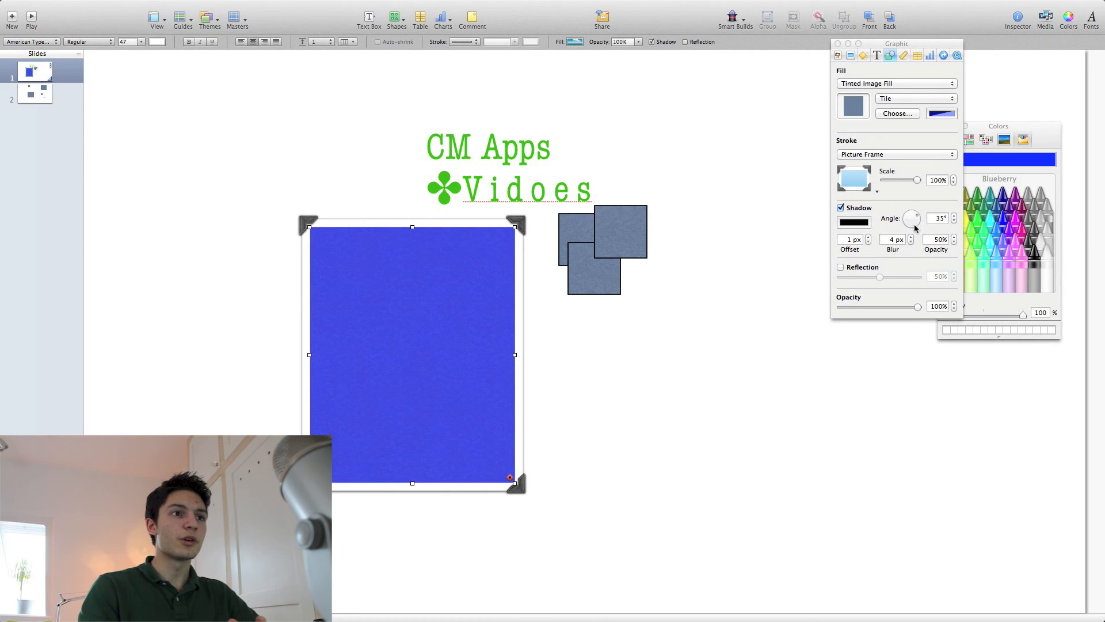
Step: Set the rectangle's shadow to a 5 px blur, 25 px offset and 59% opacity
left_click(911, 237)
left_click(869, 237)
left_click(868, 237)
left_click(868, 237)
left_click(869, 238)
left_click(869, 237)
left_click(869, 237)
left_click(869, 238)
left_click(868, 237)
left_click(869, 237)
left_click(868, 237)
left_click(868, 237)
left_click(954, 237)
left_click(953, 237)
left_click(954, 237)
left_click(954, 237)
left_click(954, 237)
left_click(954, 237)
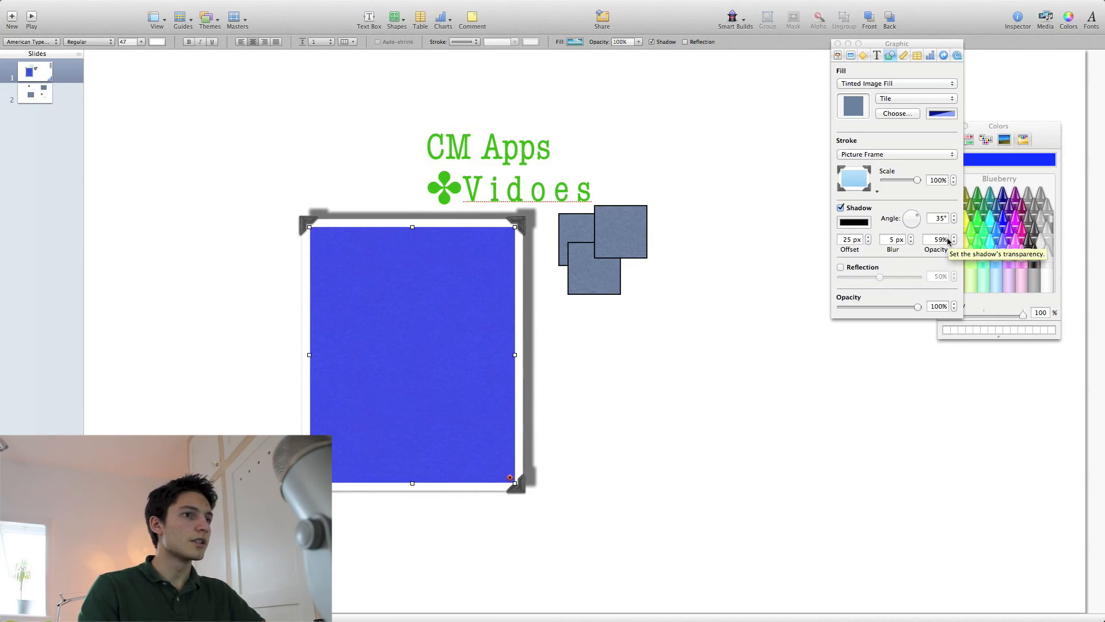
Step: Turn on the framed rectangle's reflection at 50% and move the rectangle toward the slide's upper-left area
left_click(840, 267)
left_click_drag(402, 361, 292, 199)
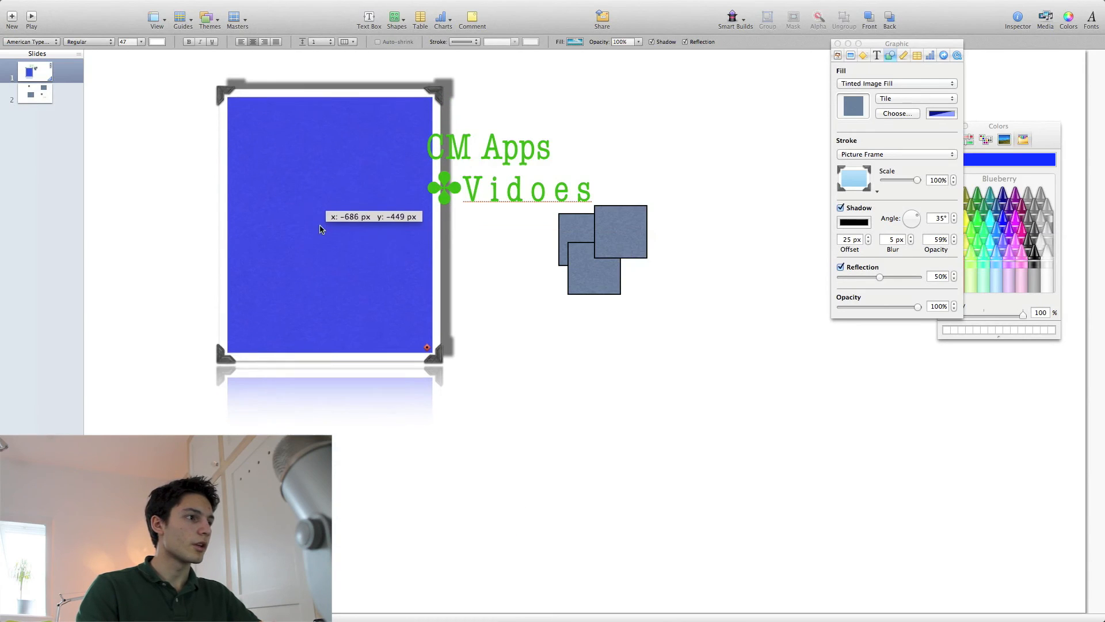
Step: Set the framed rectangle's reflection to 100% and its opacity to 75%
left_click_drag(879, 278, 953, 279)
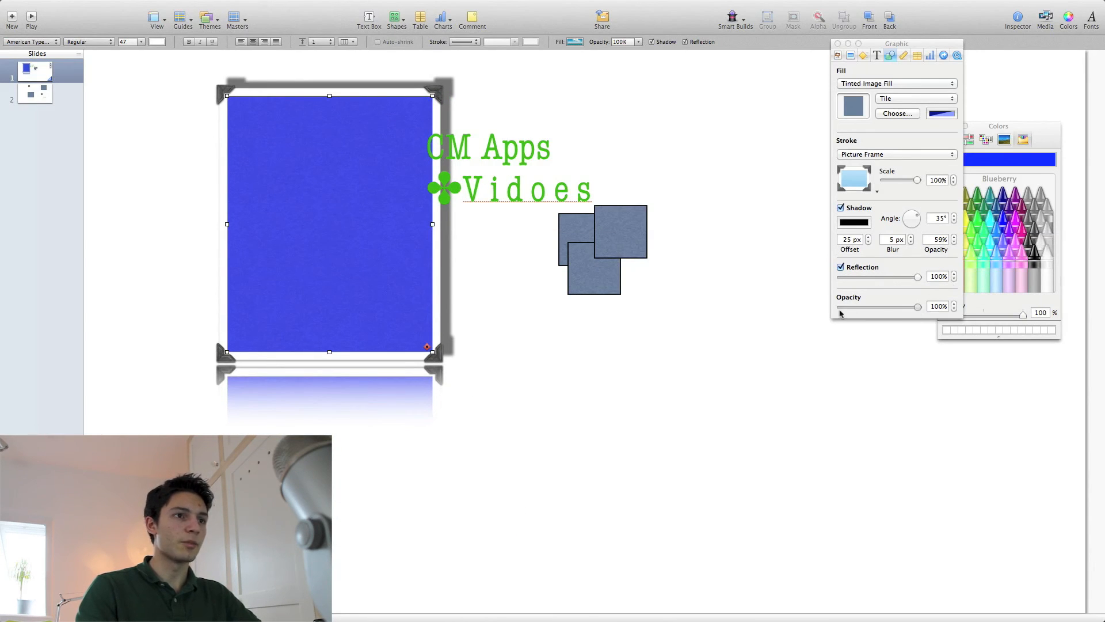
left_click_drag(865, 311, 911, 308)
left_click(895, 308)
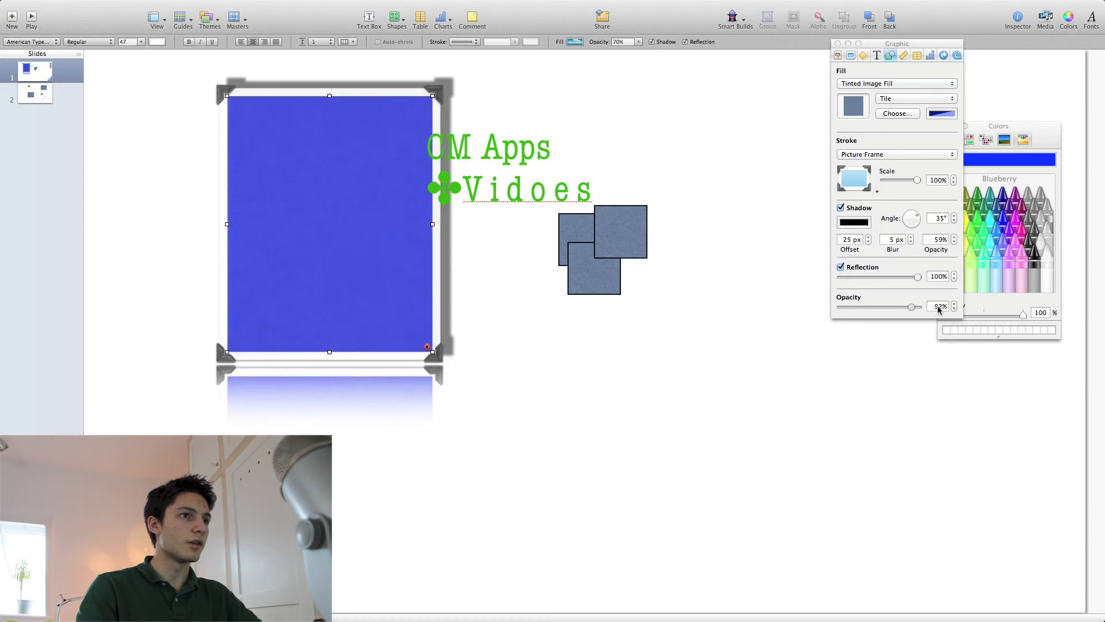
Step: Move the framed rectangle slightly down and resize it to 100 px wide by 200 px high
left_click(903, 56)
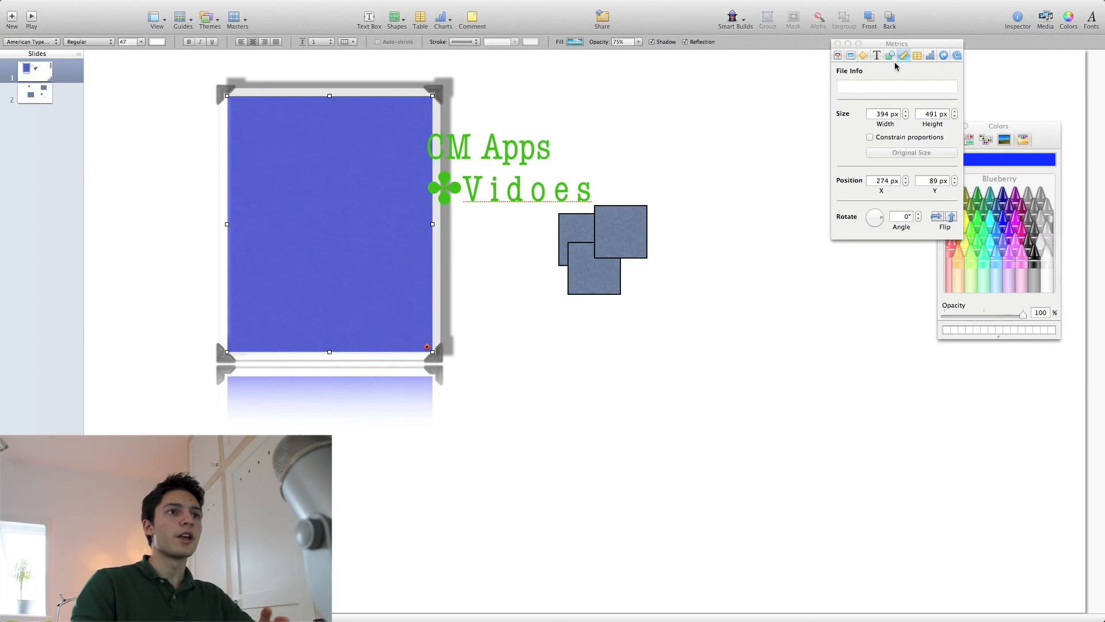
left_click_drag(406, 236, 397, 280)
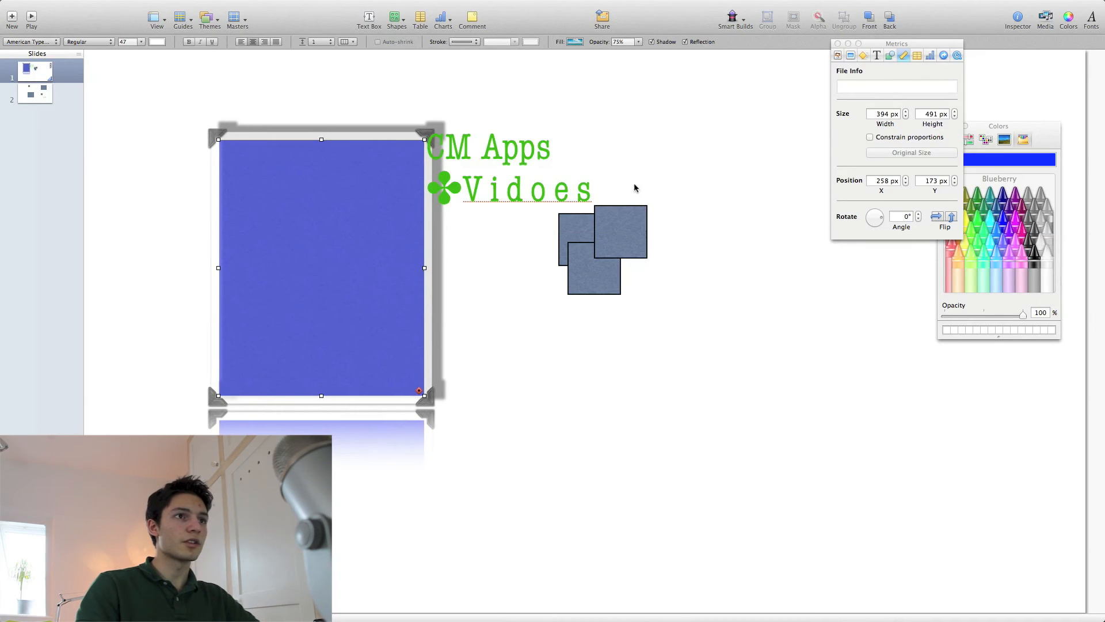
left_click(905, 116)
left_click(906, 116)
left_click(906, 116)
left_click(881, 114)
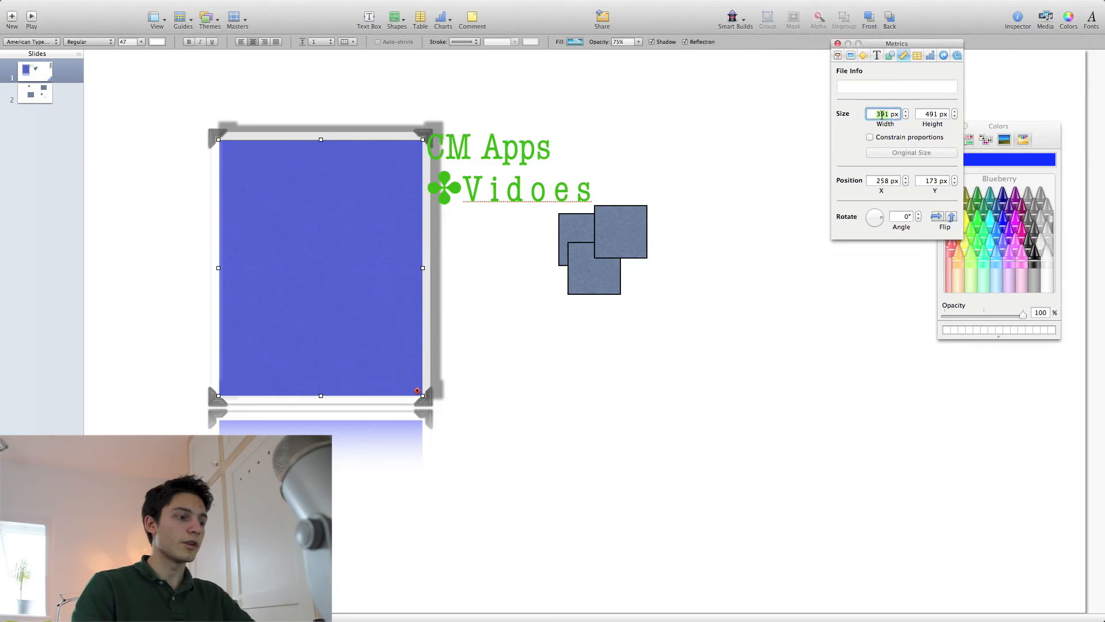
left_click(938, 114)
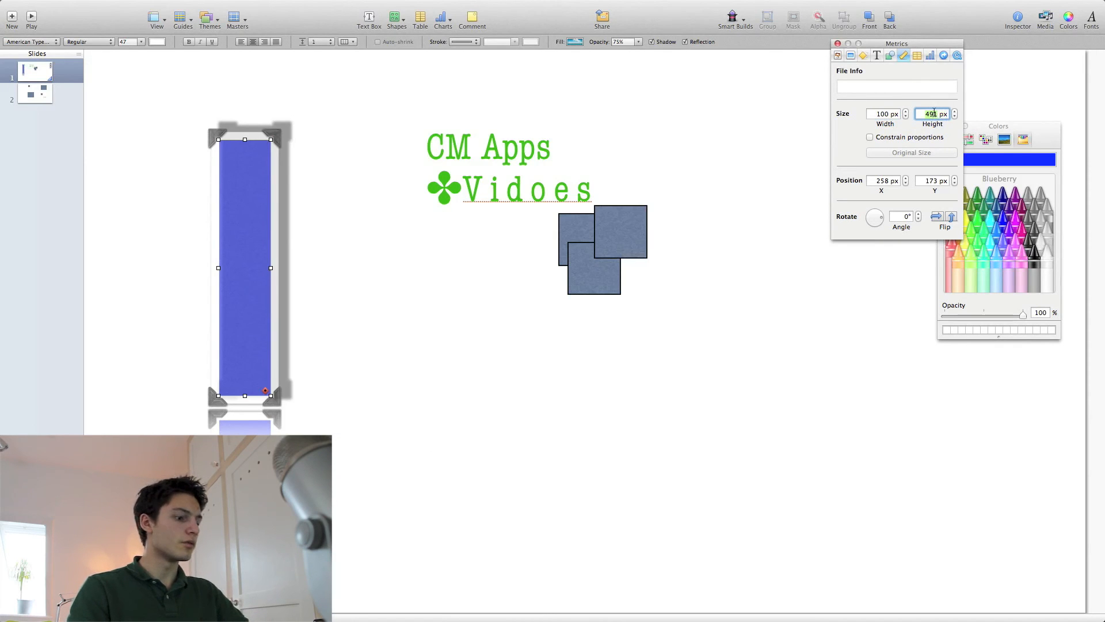
type("200")
key("Return")
Step: Shift the framed rectangle to X 283 px and Y 172 px, and rotate it to about 44°
left_click(905, 179)
left_click_drag(905, 179, 906, 178)
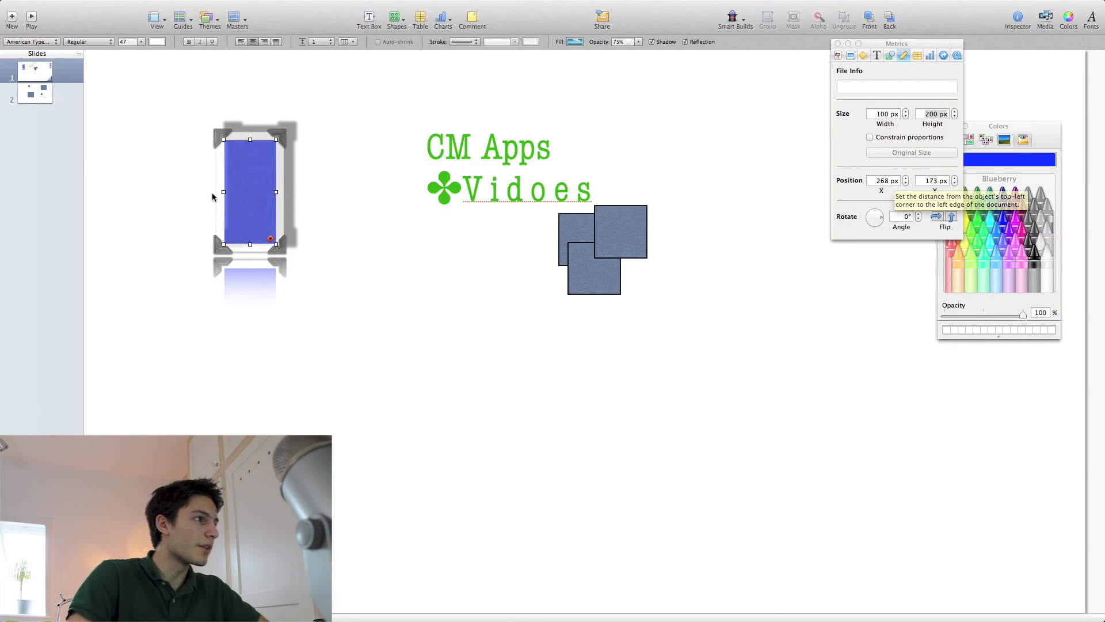
left_click_drag(246, 193, 259, 194)
left_click_drag(906, 183, 906, 183)
left_click(907, 179)
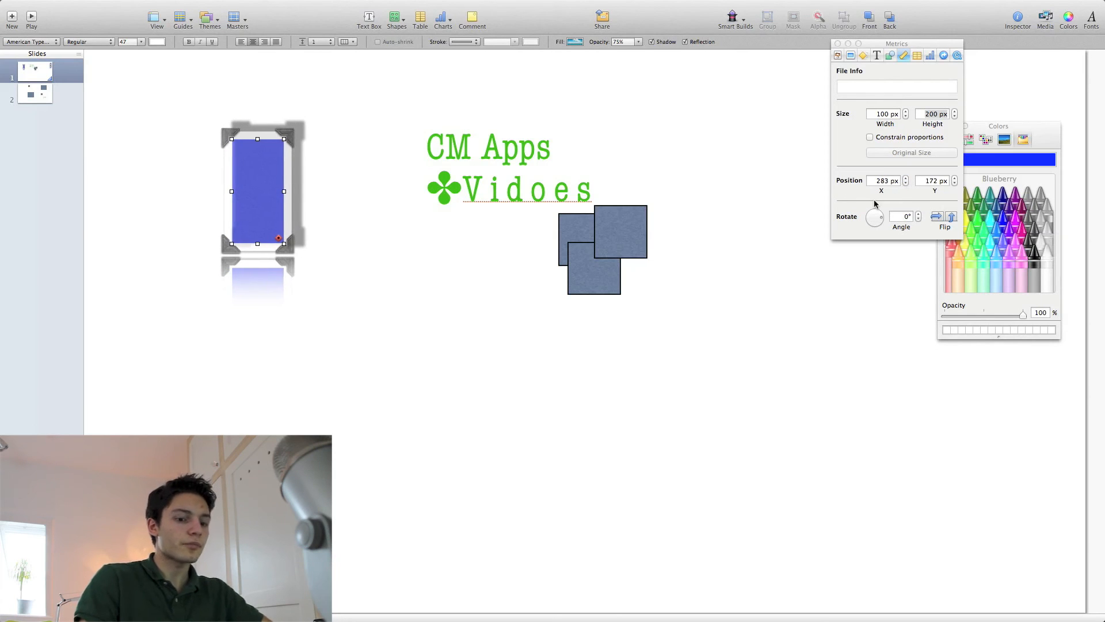
key("Left")
key("Left")
key("Left")
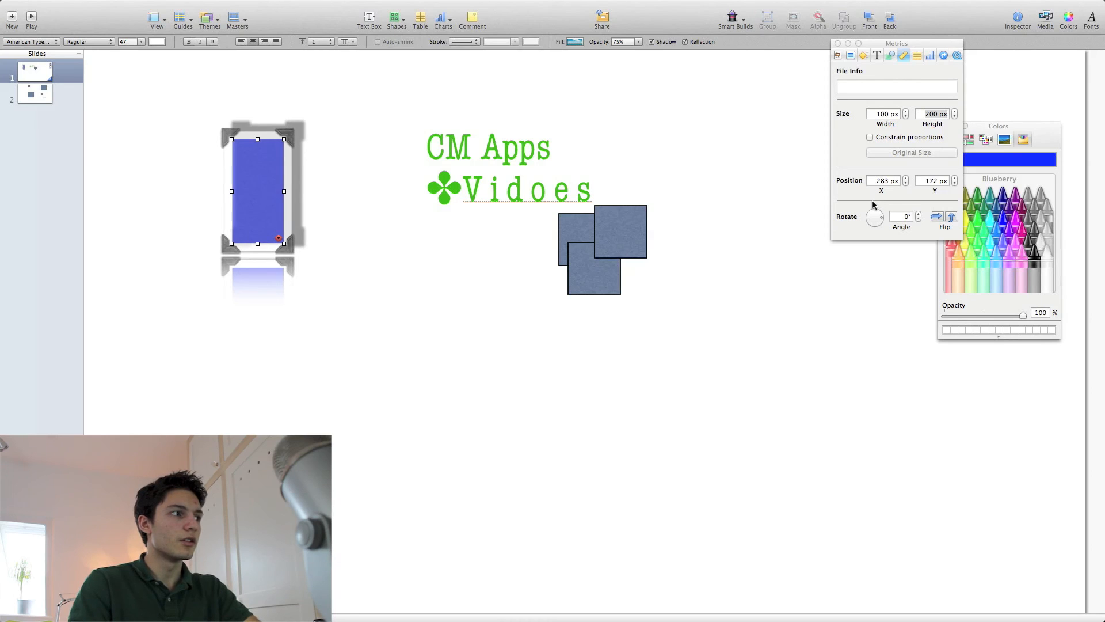
left_click_drag(881, 220, 884, 213)
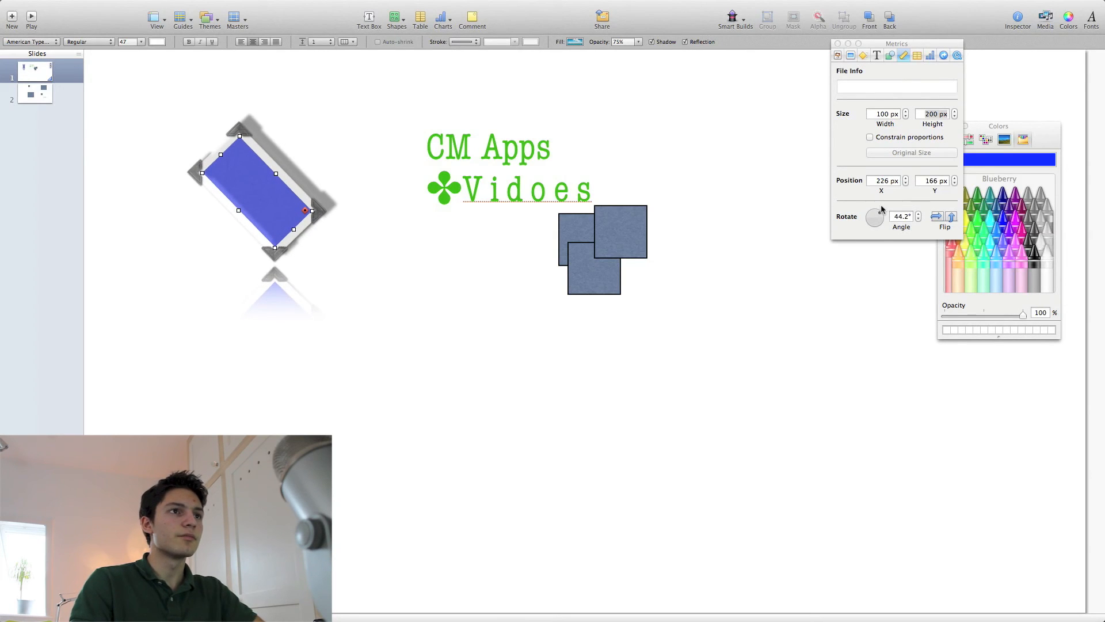
Step: Insert a table on the slide and reduce it to one body row and one body column
left_click(916, 56)
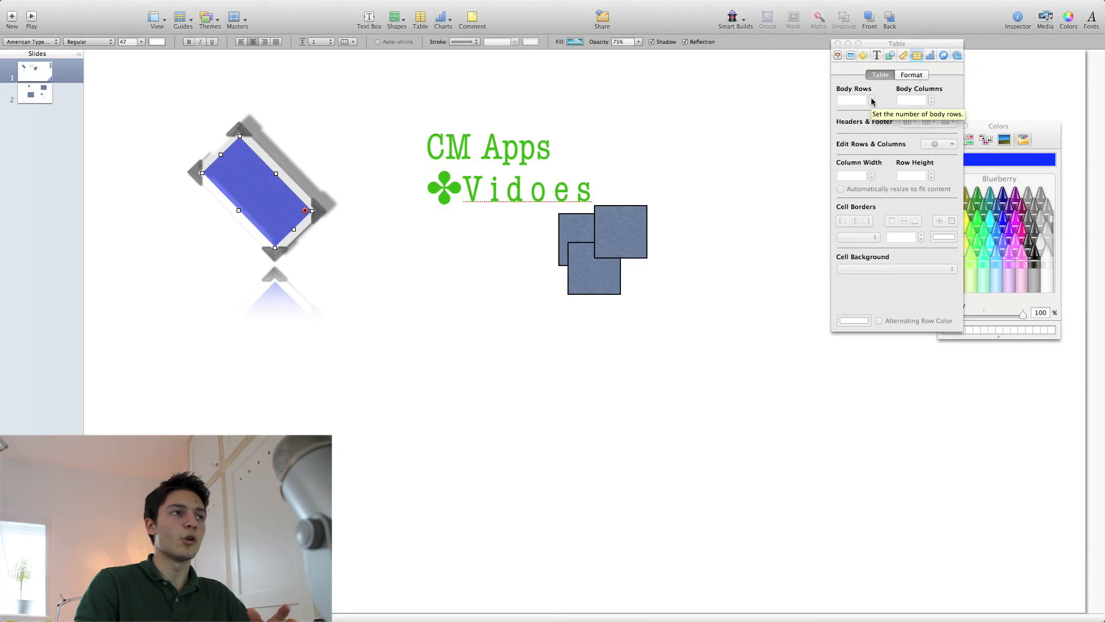
left_click(420, 19)
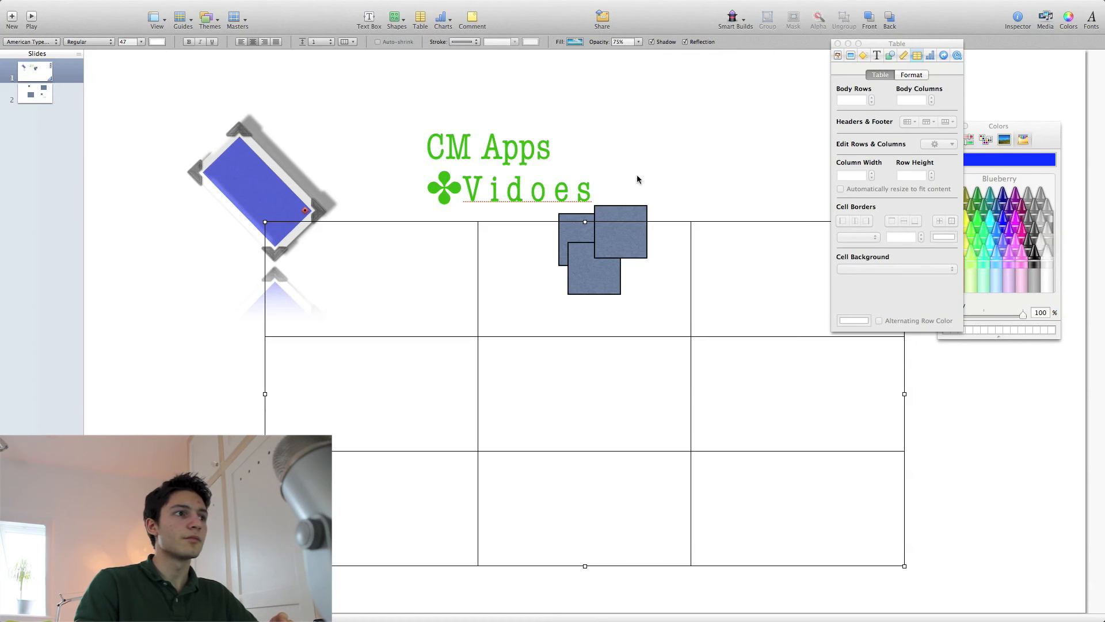
left_click(871, 103)
left_click(871, 102)
left_click(931, 102)
left_click(931, 103)
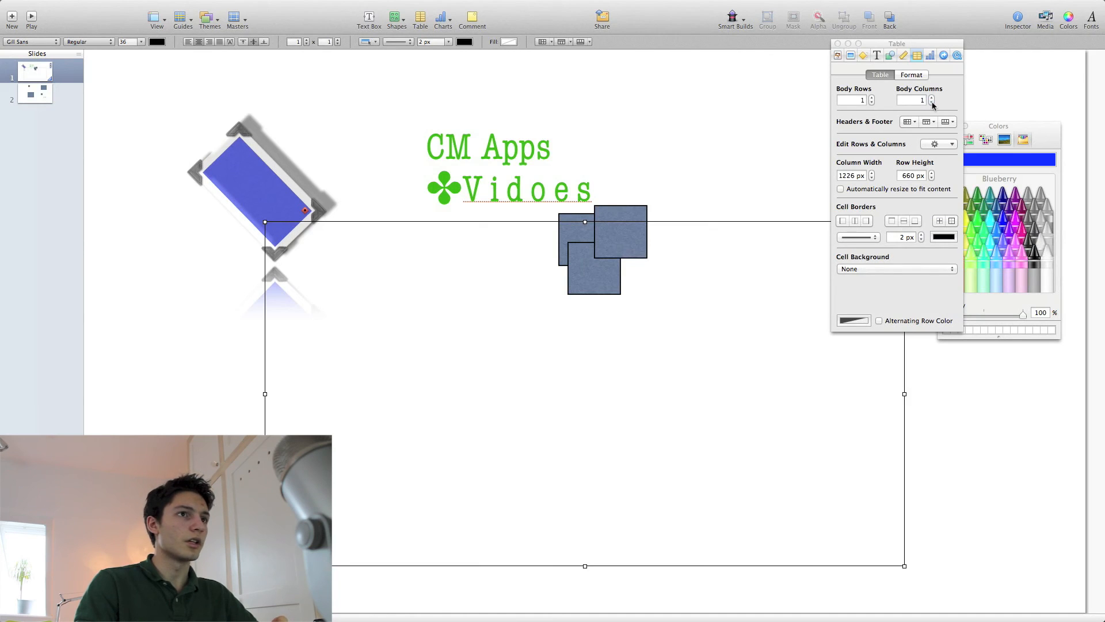
Step: Expand the table to 6 body columns and 5 body rows
left_click(931, 98)
left_click(932, 98)
left_click(932, 99)
left_click(932, 98)
left_click(932, 99)
left_click(872, 99)
left_click(872, 98)
left_click(872, 98)
left_click(872, 99)
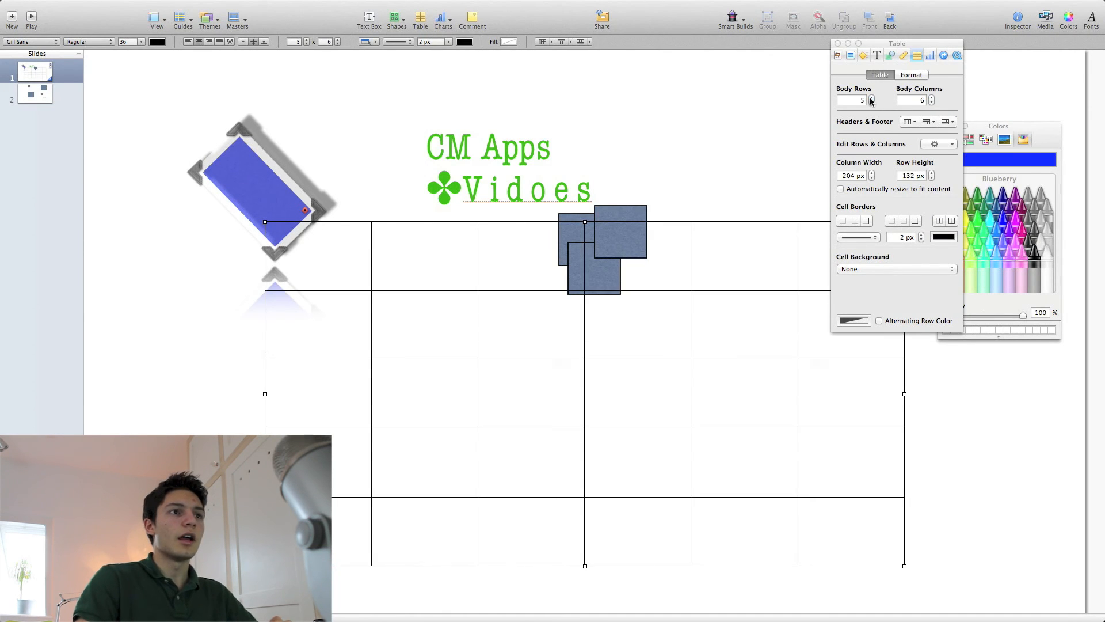
Step: Review the table's column width, row height and cell background settings, and look at the Chart inspector
double_click(854, 176)
key("Tab")
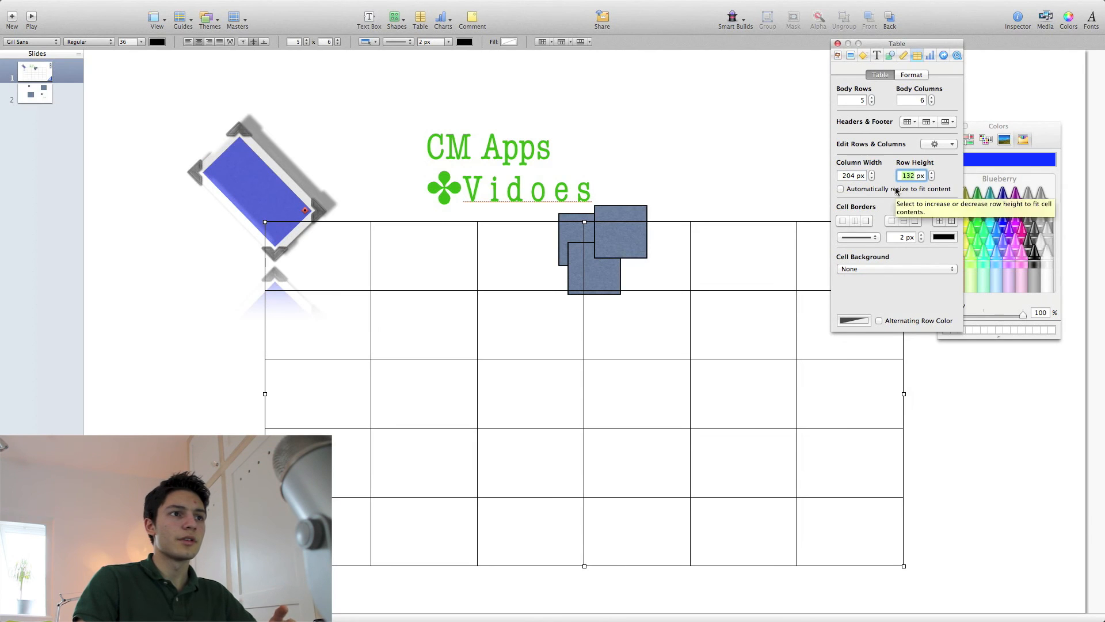
left_click(893, 267)
left_click(897, 256)
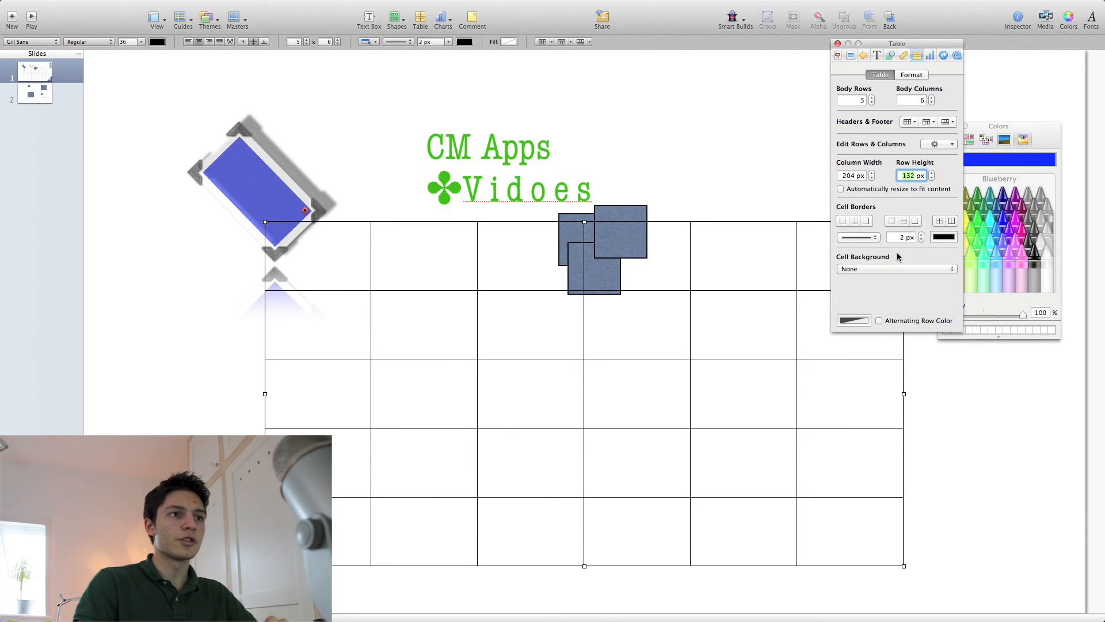
left_click(930, 55)
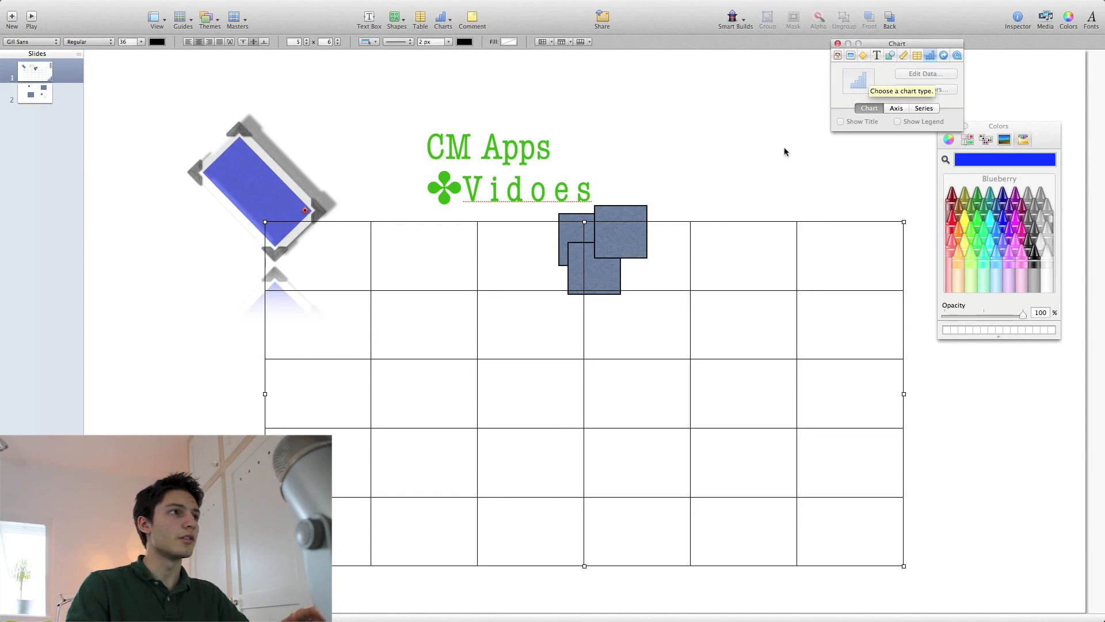
Step: Move the frontmost small square above the table's right half and enable it as a hyperlink to the next slide
left_click(946, 55)
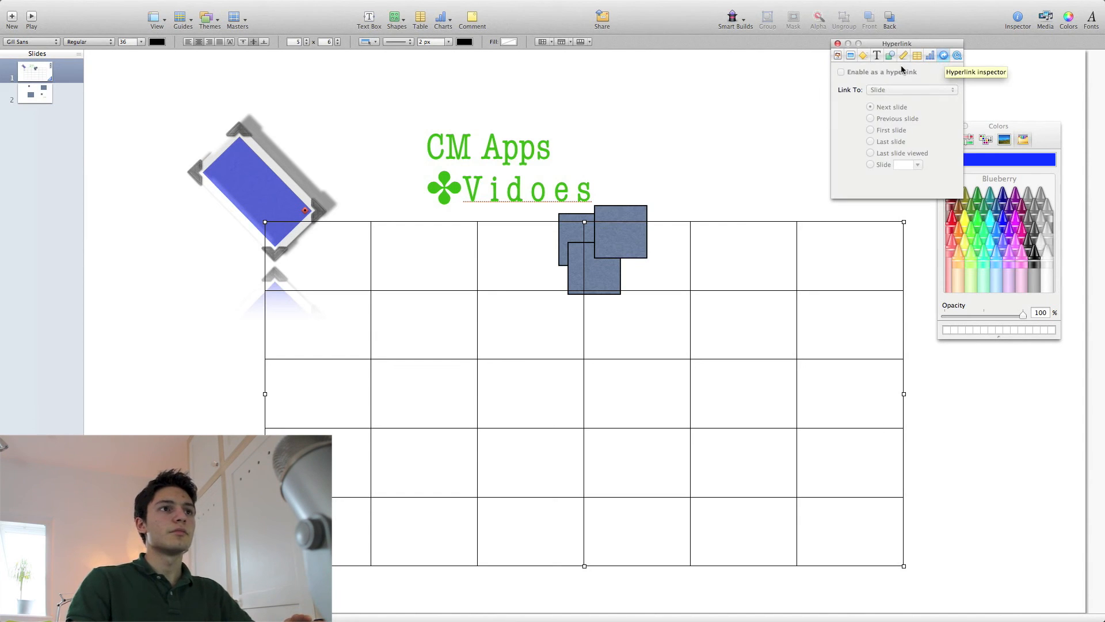
left_click_drag(624, 213, 739, 144)
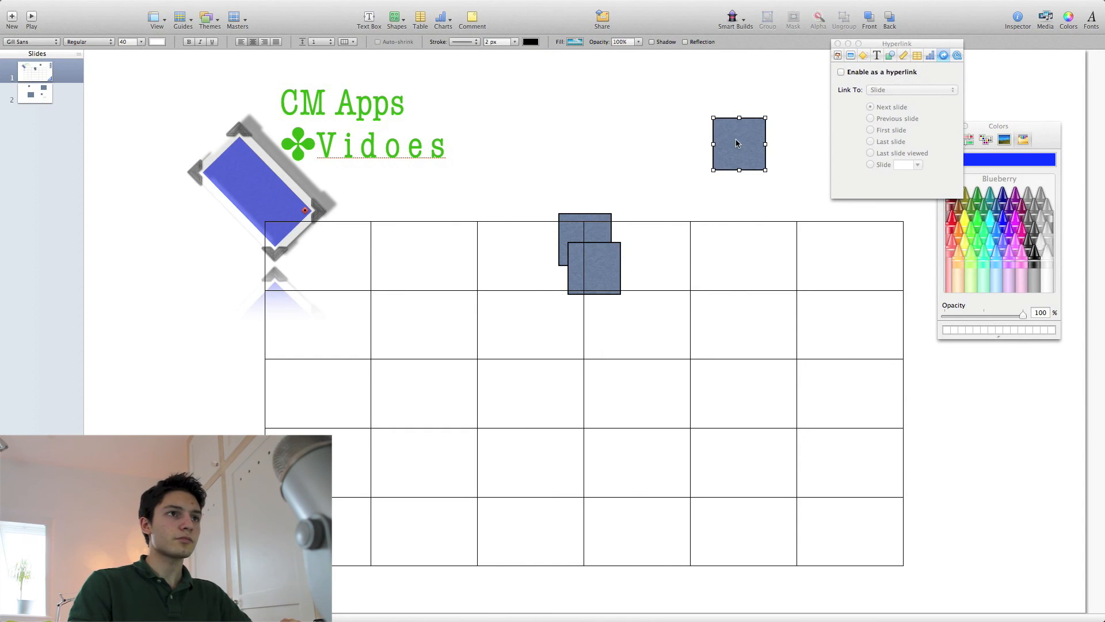
left_click(879, 75)
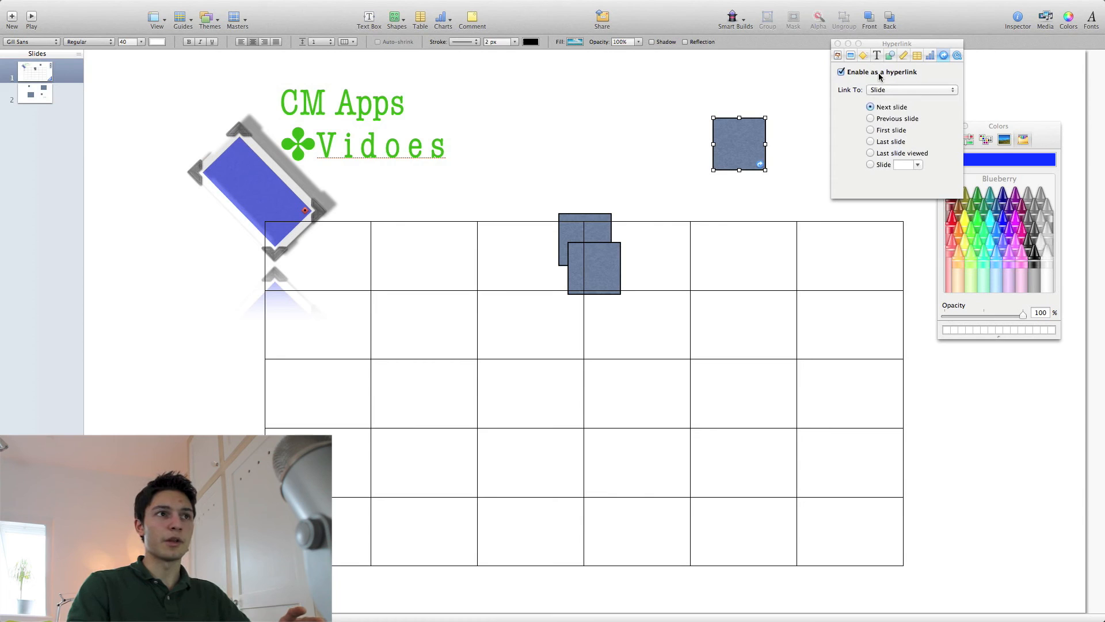
left_click(932, 90)
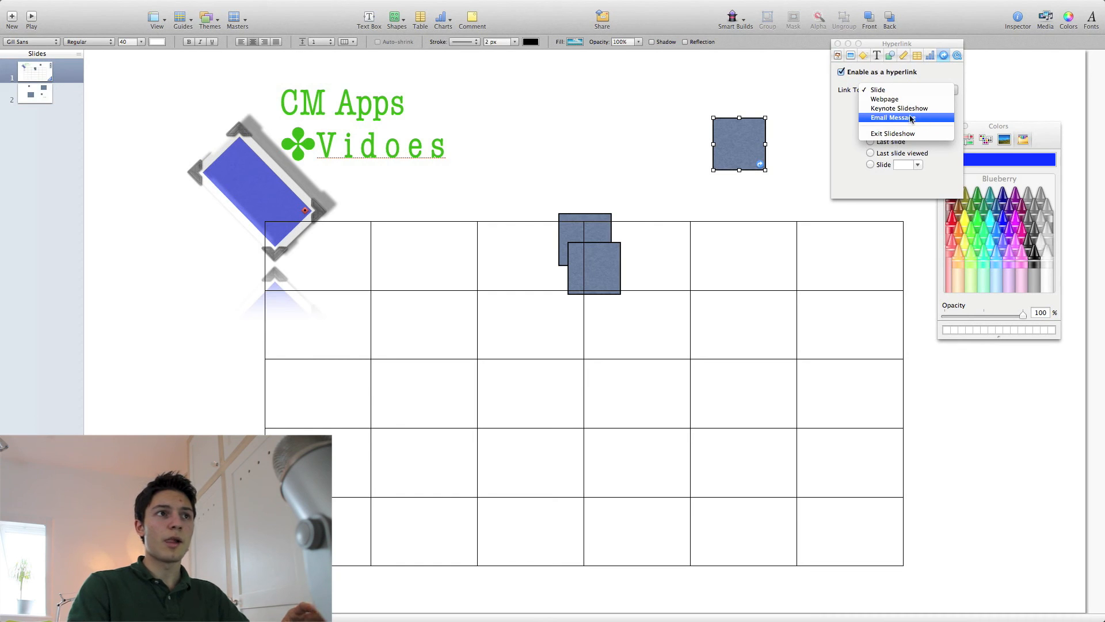
left_click(852, 122)
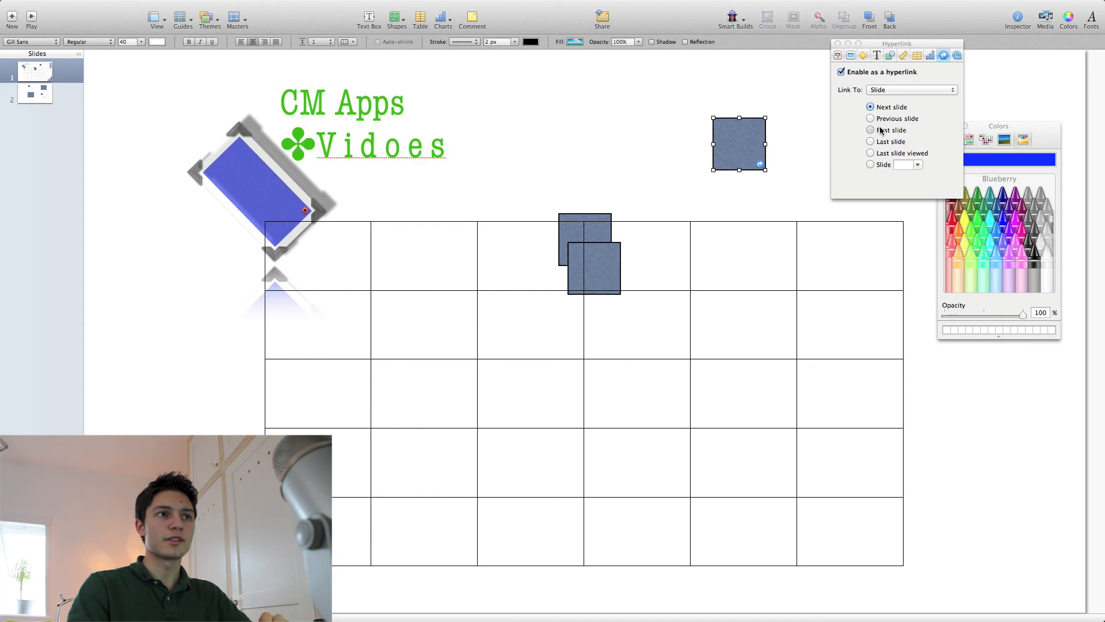
Step: View the QuickTime inspector, close it, and move the framed rectangle between the CM Apps text and the hyperlinked square
left_click(955, 55)
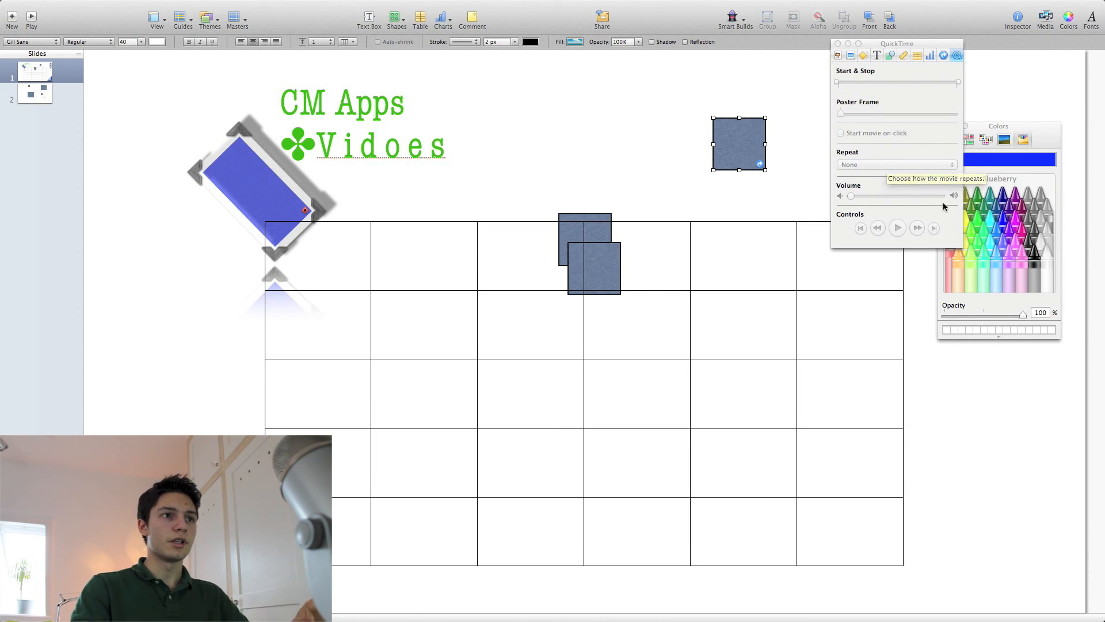
left_click(838, 45)
left_click_drag(305, 211, 642, 145)
Step: Change the hyperlinked square's fill from an image to a light blue Color Fill
left_click(731, 137)
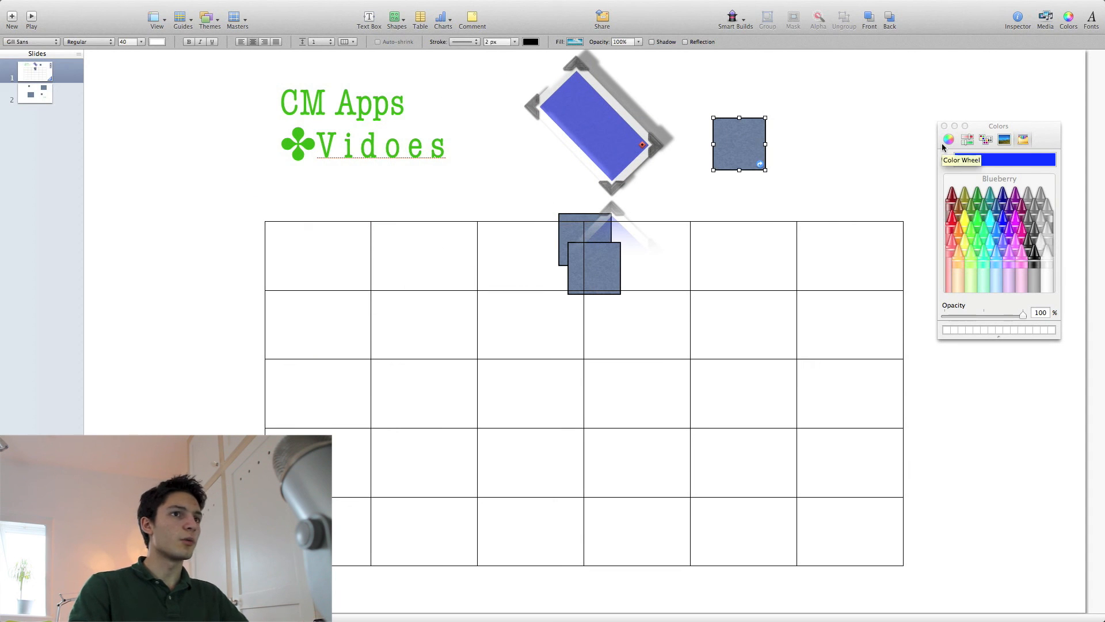
left_click(1017, 16)
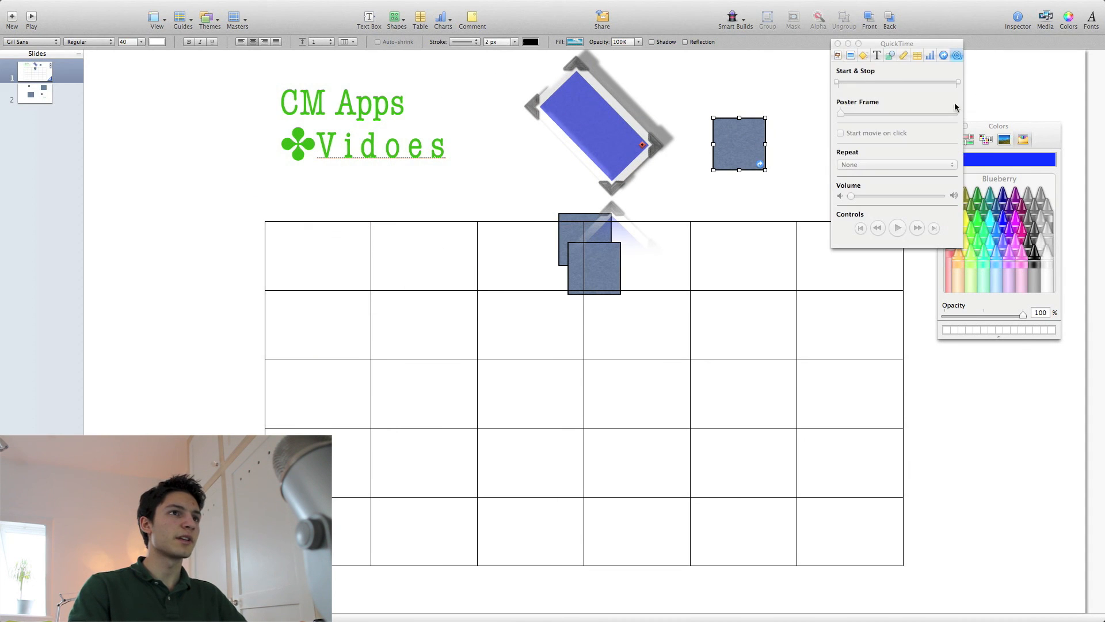
left_click(890, 55)
left_click(870, 85)
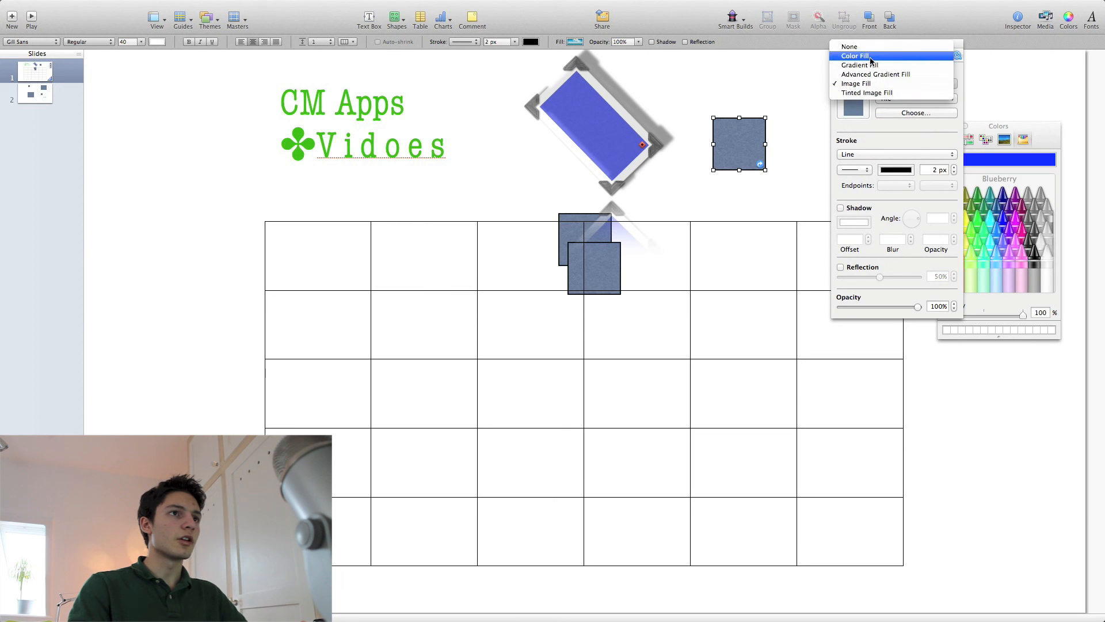
left_click(869, 55)
left_click(799, 103)
left_click(753, 122)
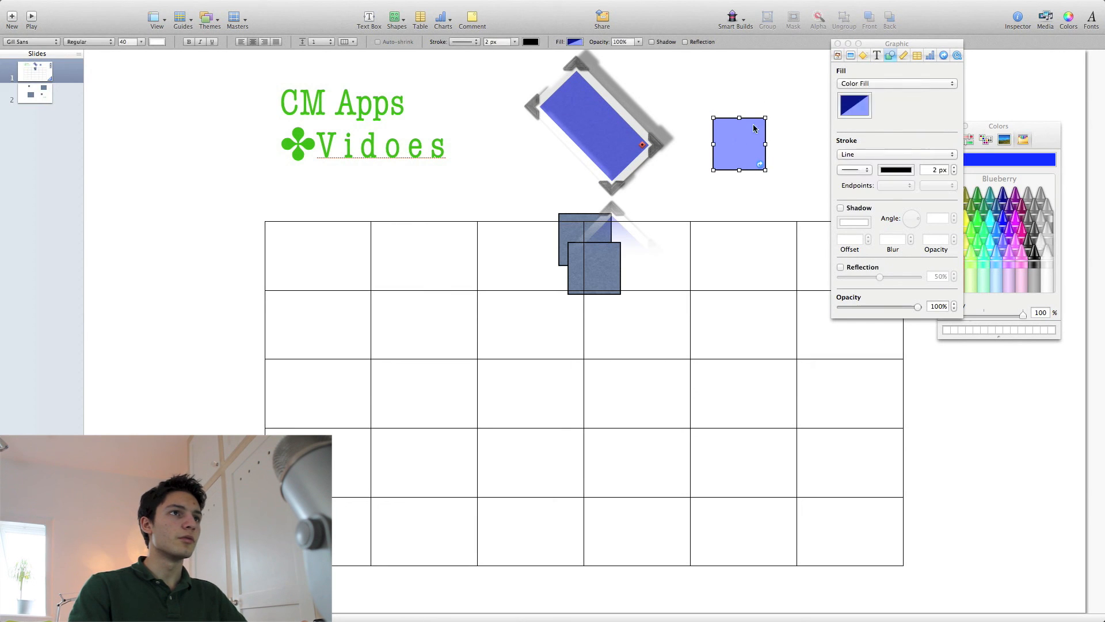
Step: Close the Inspector, add the "minimalism" wallpaper from the iPhoto library to the slide, and shrink it to lie over the table
left_click(837, 44)
left_click(1045, 20)
left_click(1004, 95)
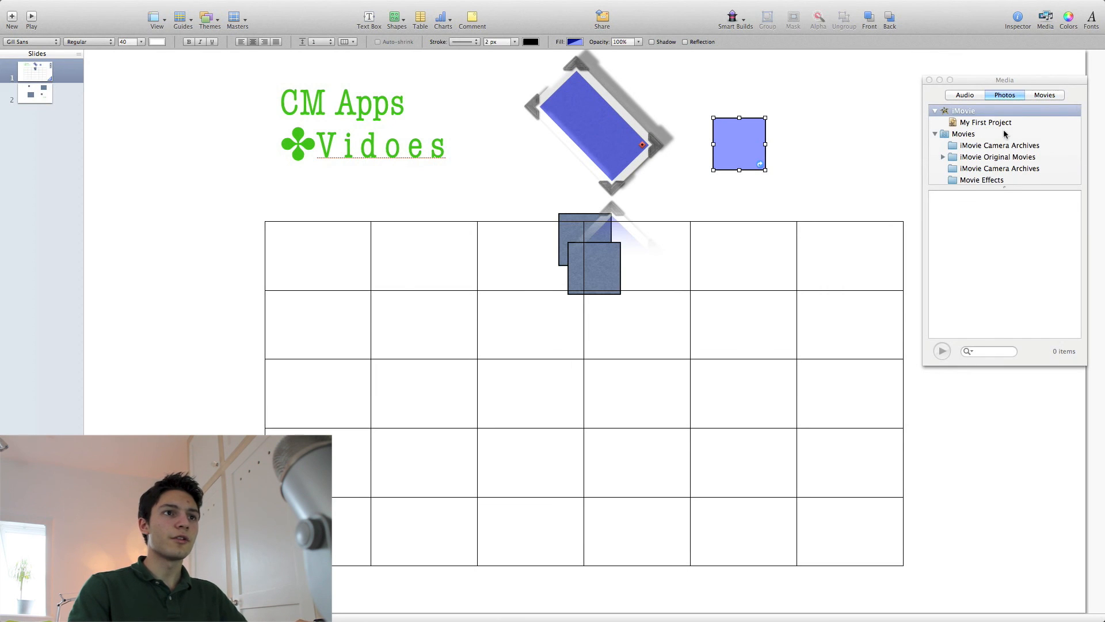
left_click_drag(1046, 270, 555, 343)
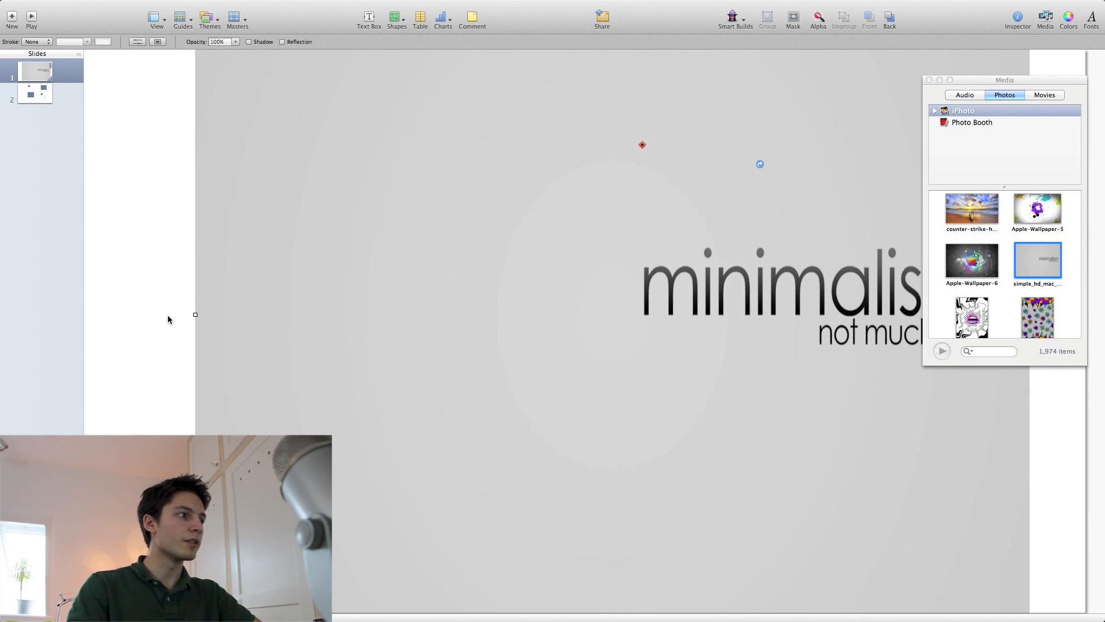
left_click_drag(197, 314, 438, 300)
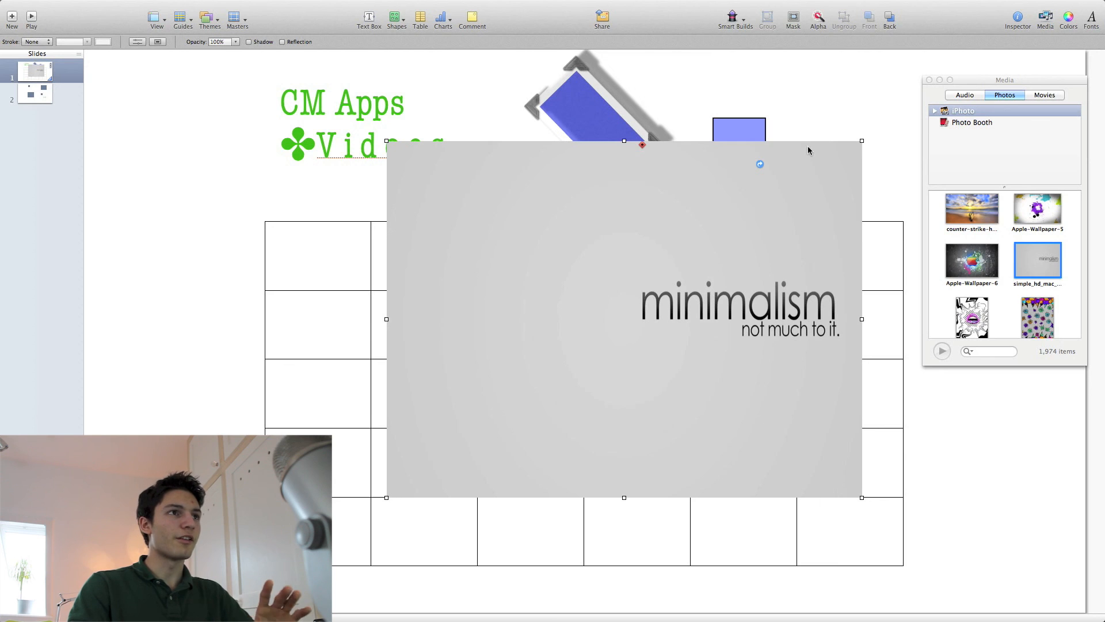
Step: Make the minimalism image's grey background transparent with the Alpha tool so only its lettering remains
left_click(819, 18)
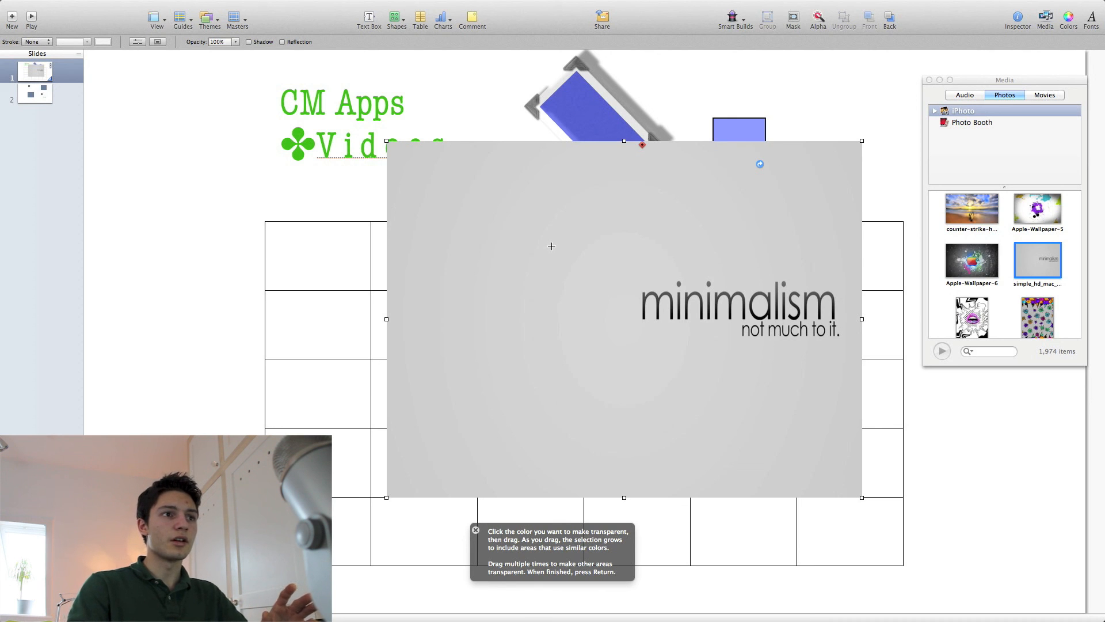
left_click_drag(571, 249, 606, 254)
left_click_drag(762, 301, 831, 336)
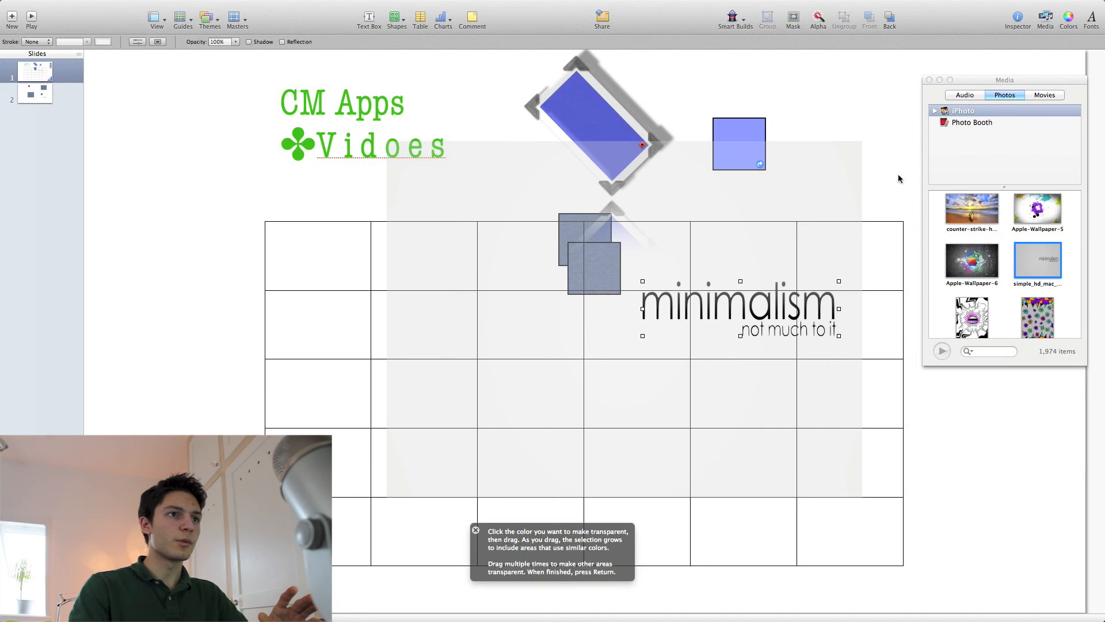
left_click(897, 176)
Step: Move the cut-out minimalism lettering directly above the light blue square
left_click_drag(764, 320, 809, 147)
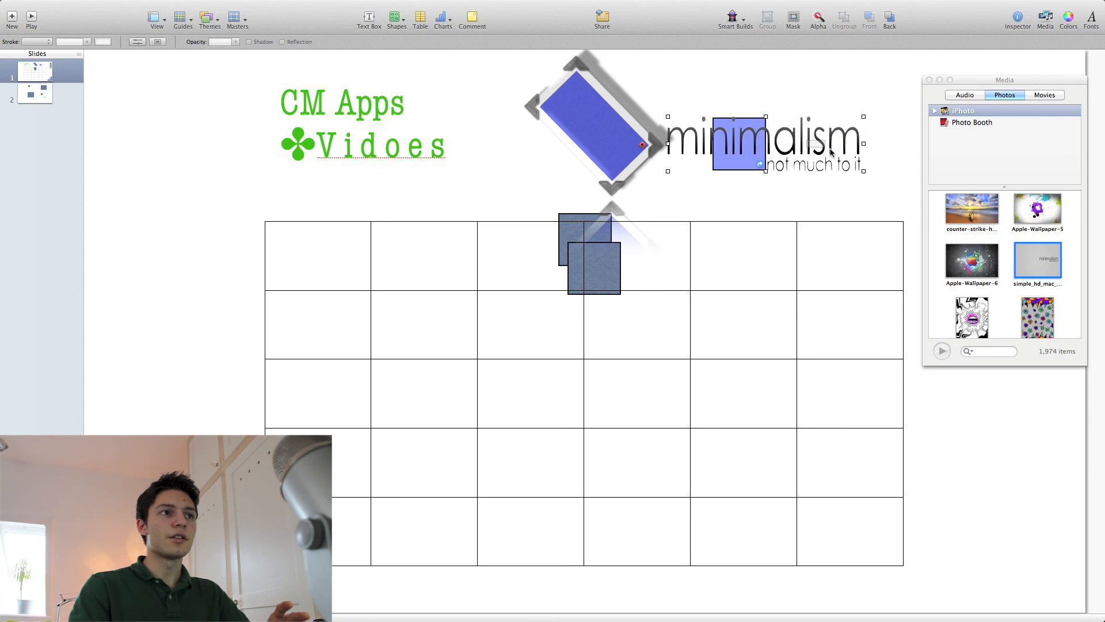
left_click_drag(859, 135, 838, 92)
left_click(837, 98)
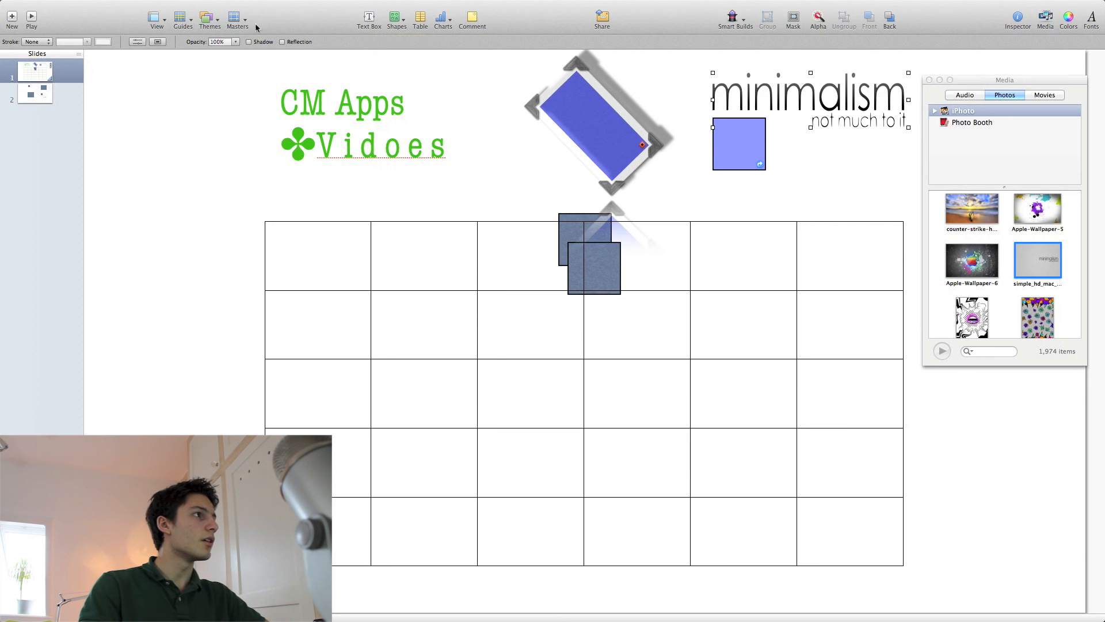
mouse_move(274, 4)
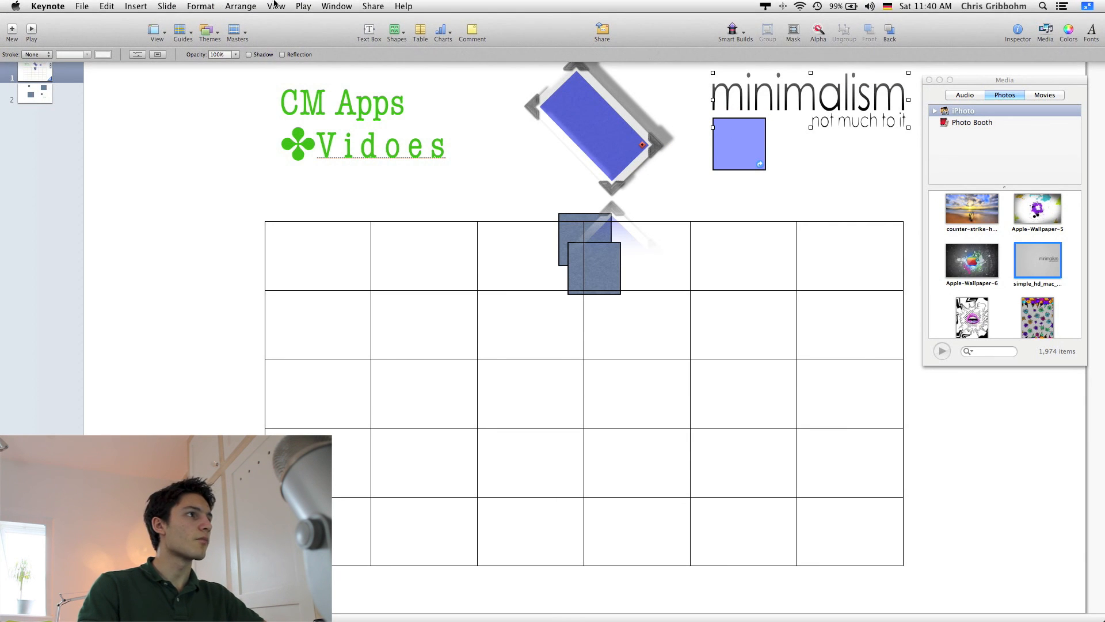
Step: Review the sharing and export options along with the Edit, View and Window commands, and deselect the minimalism lettering
left_click(373, 7)
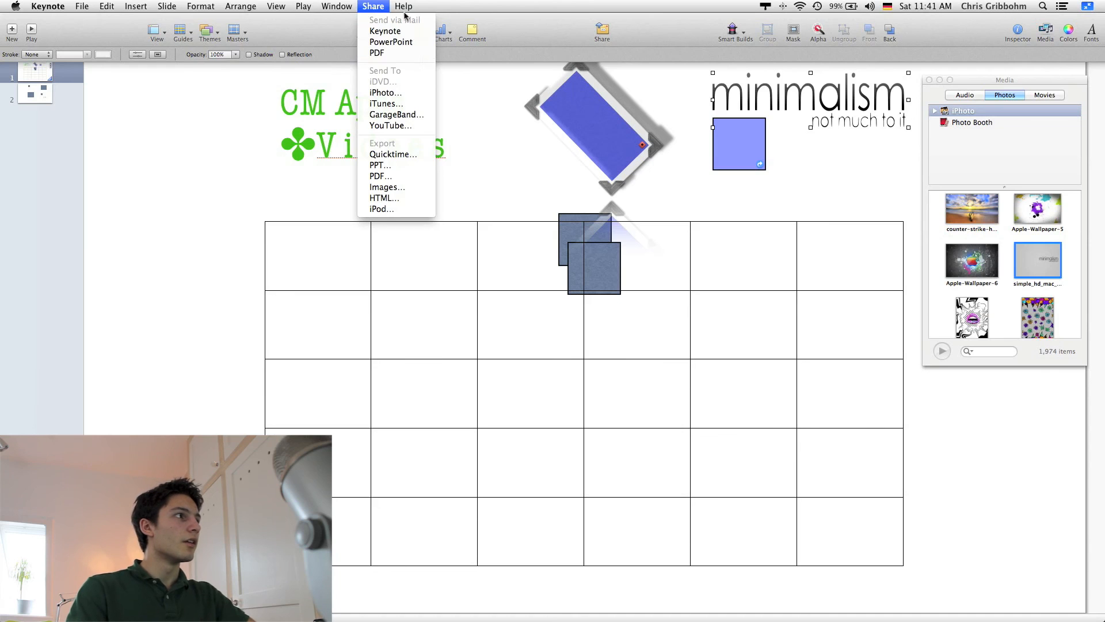
mouse_move(80, 9)
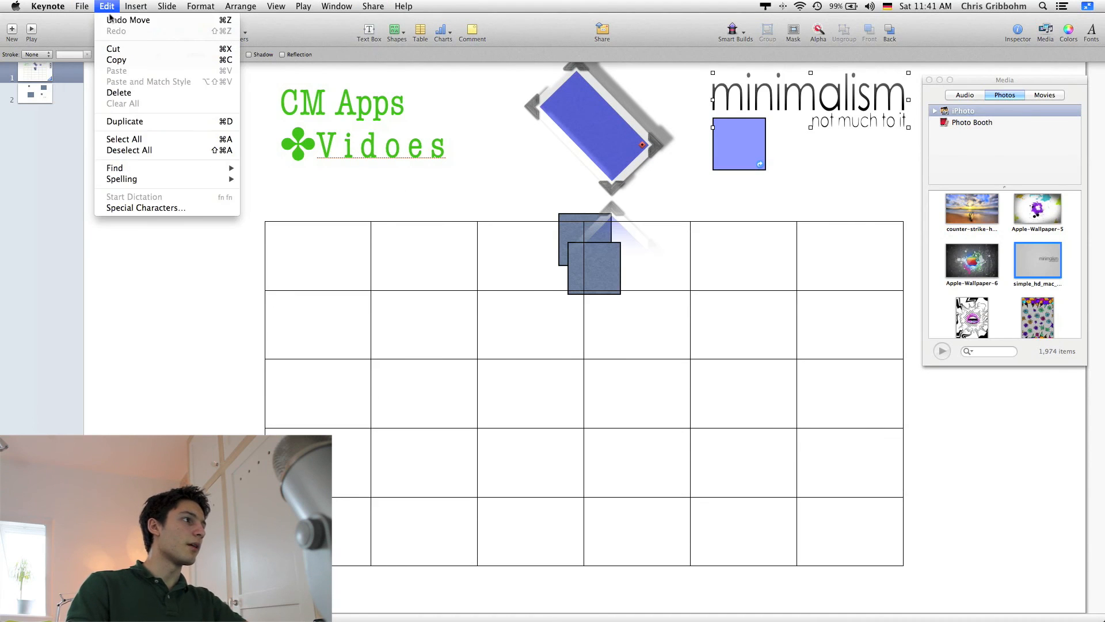
mouse_move(124, 6)
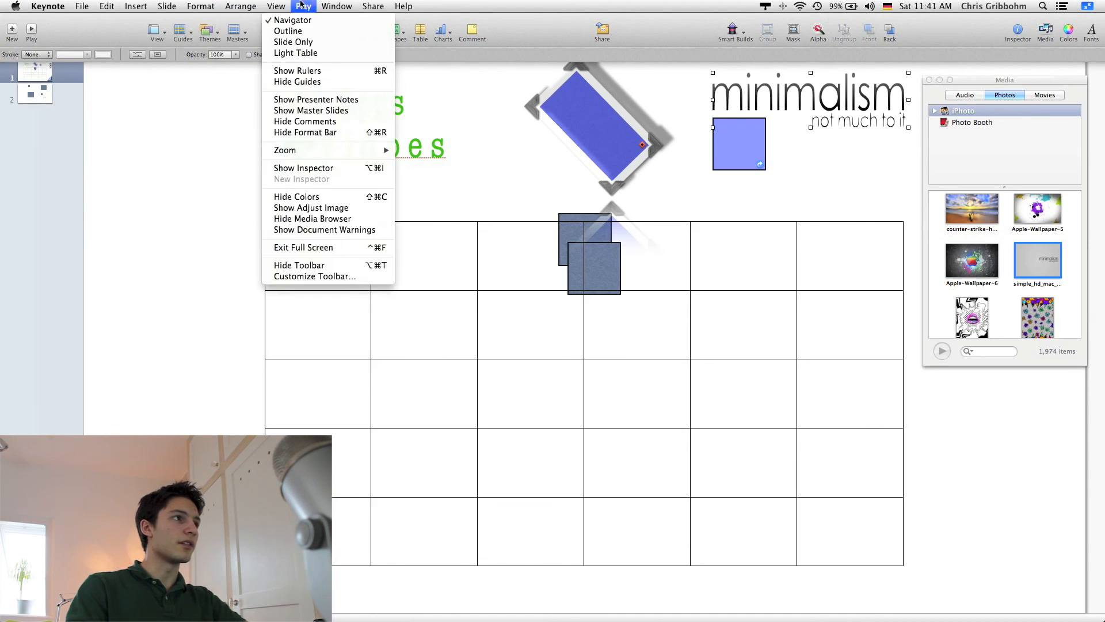
mouse_move(341, 9)
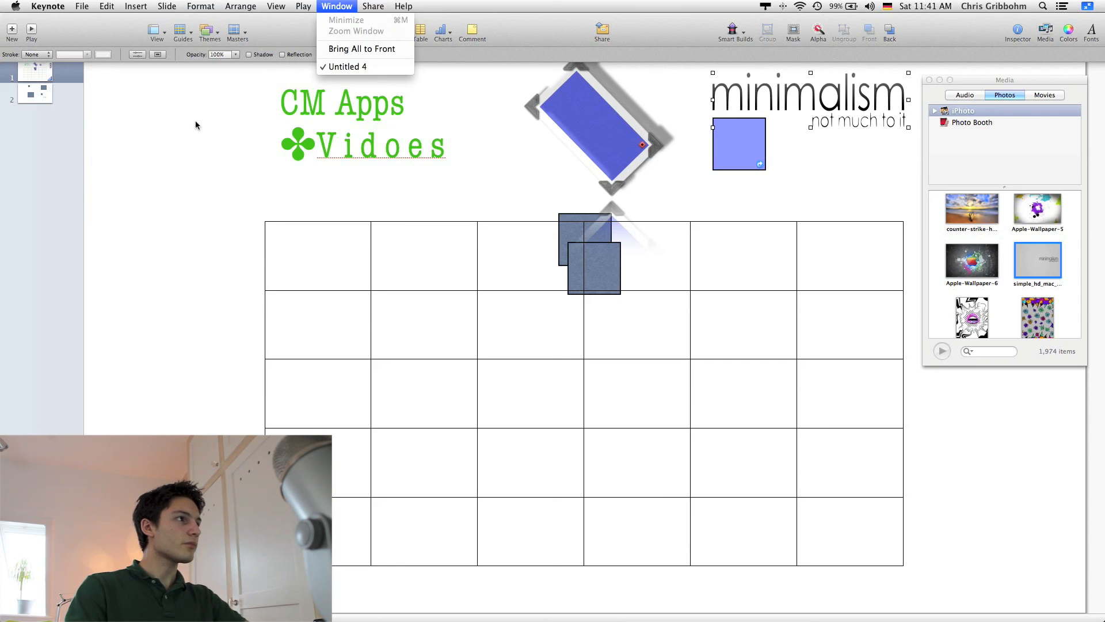
left_click(184, 143)
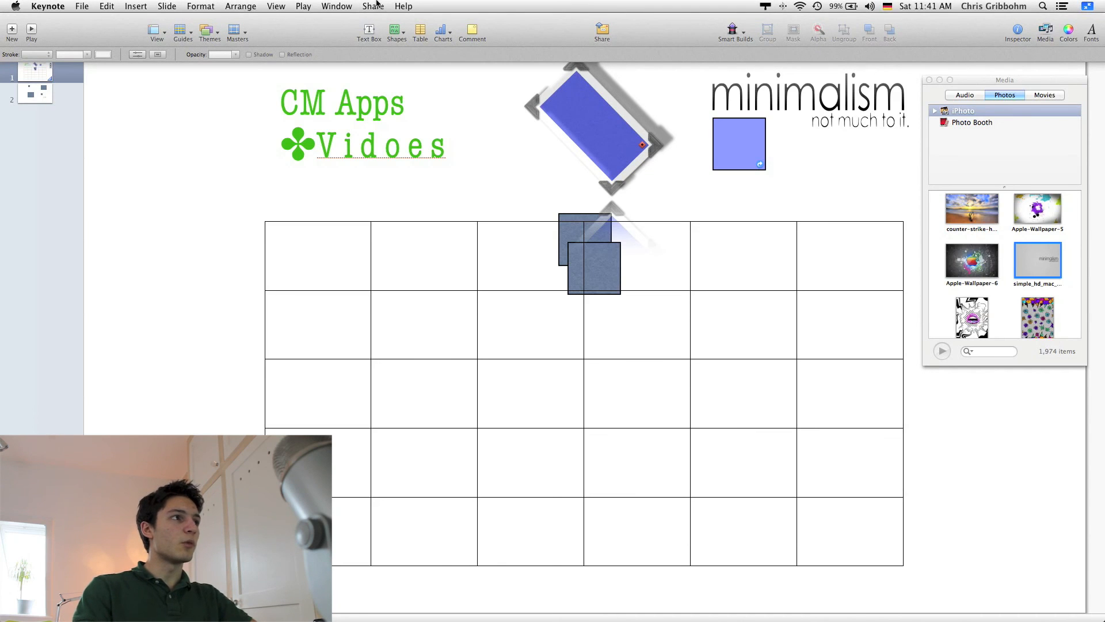
Step: Open Apple's online Keynote video tutorials from the help resources in Safari and look through the list of topics
left_click(401, 7)
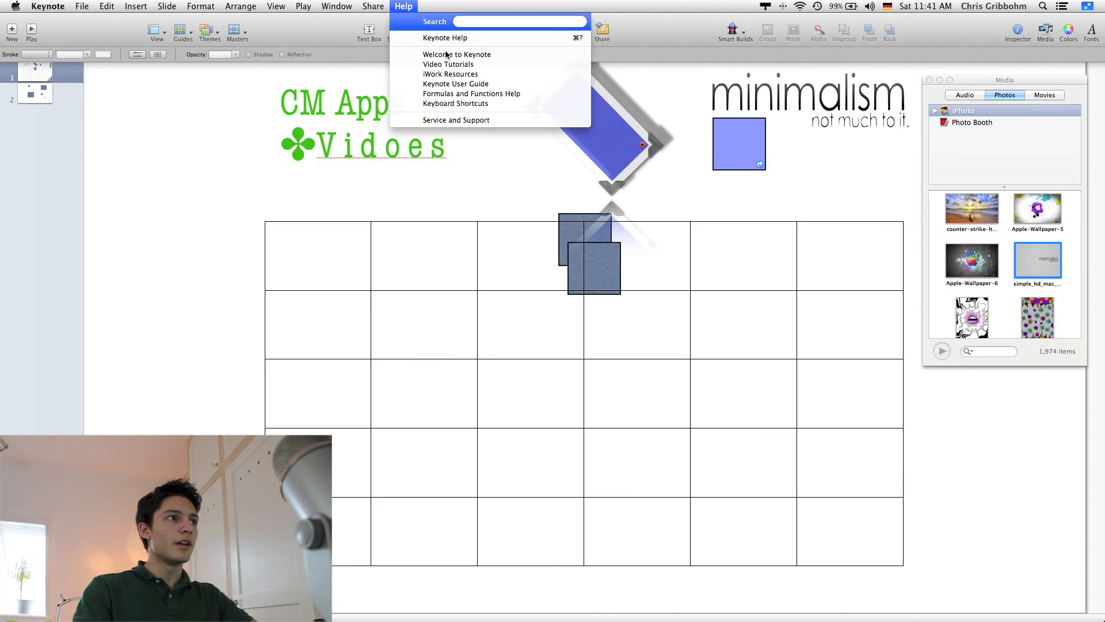
left_click(463, 65)
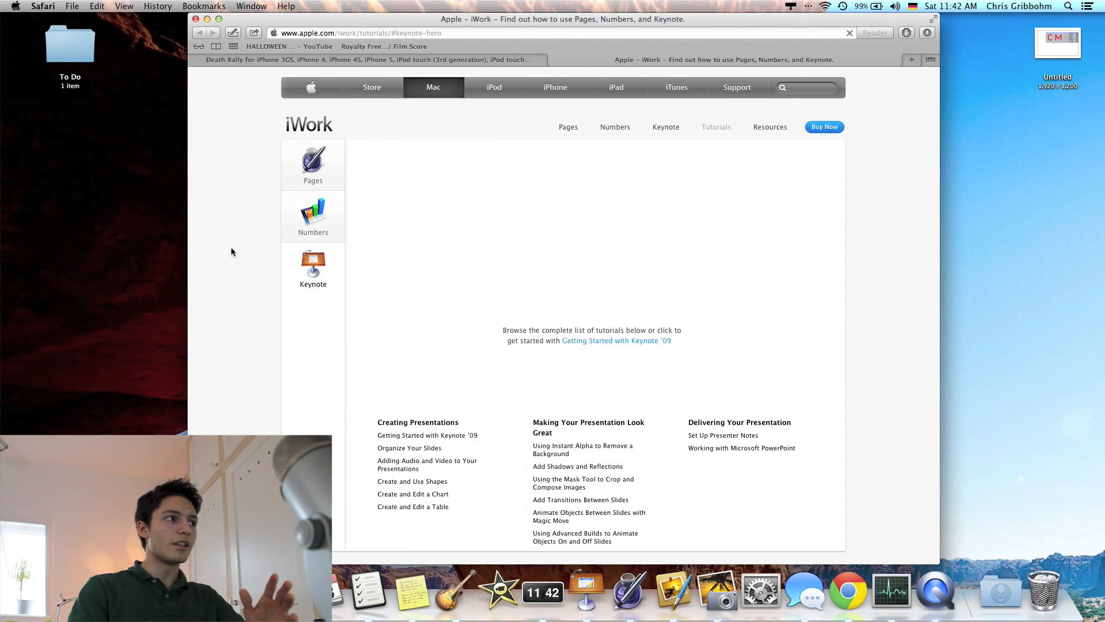
scroll(235, 246, "down", 8)
scroll(234, 247, "up", 8)
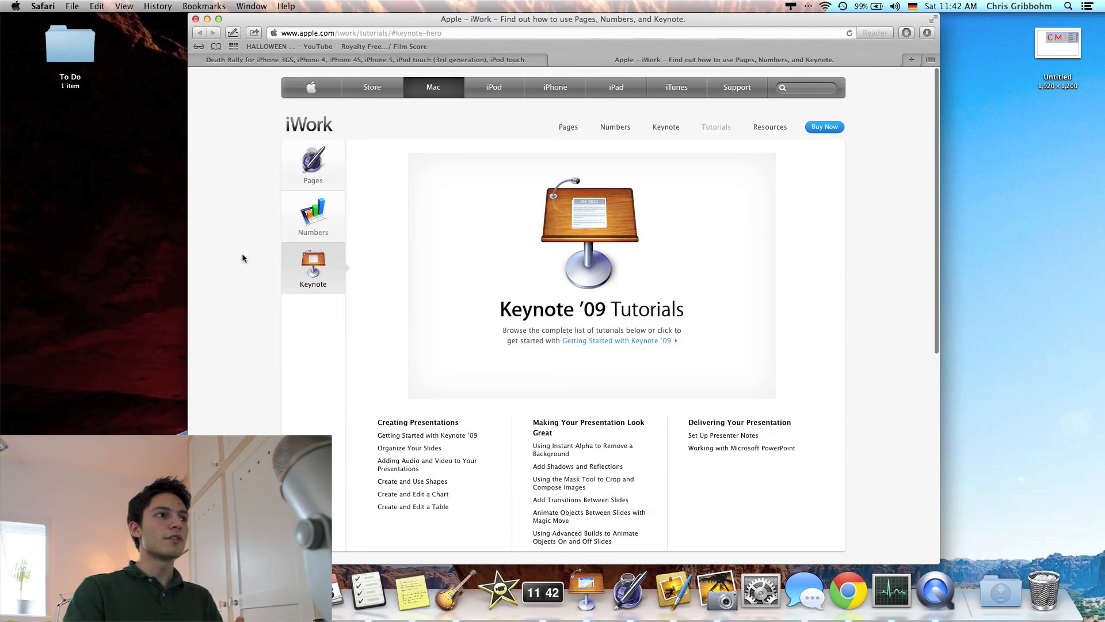
scroll(244, 258, "down", 3)
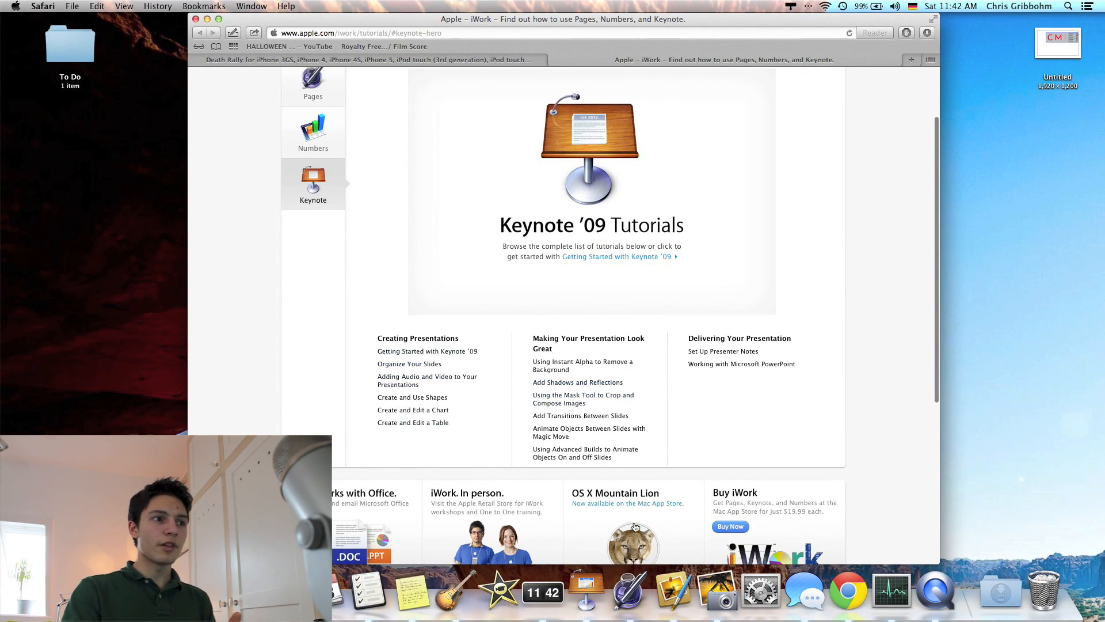
scroll(646, 338, "up", 3)
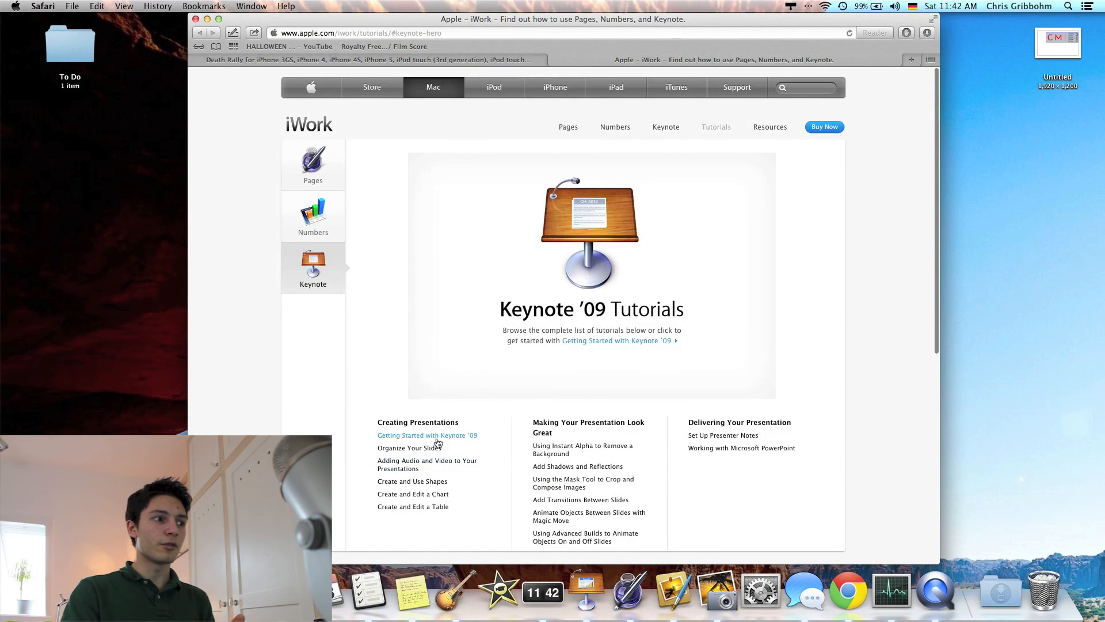
Step: Play the "Getting Started with Keynote '09" tutorial video briefly, pause it, and return to the Keynote presentation
left_click(437, 436)
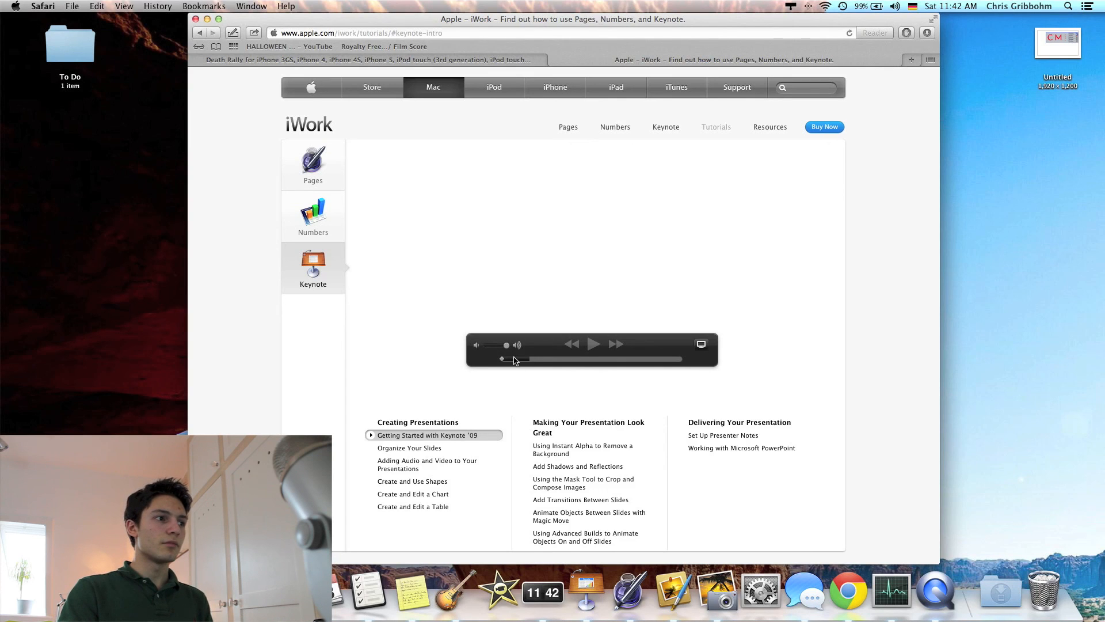
left_click(595, 345)
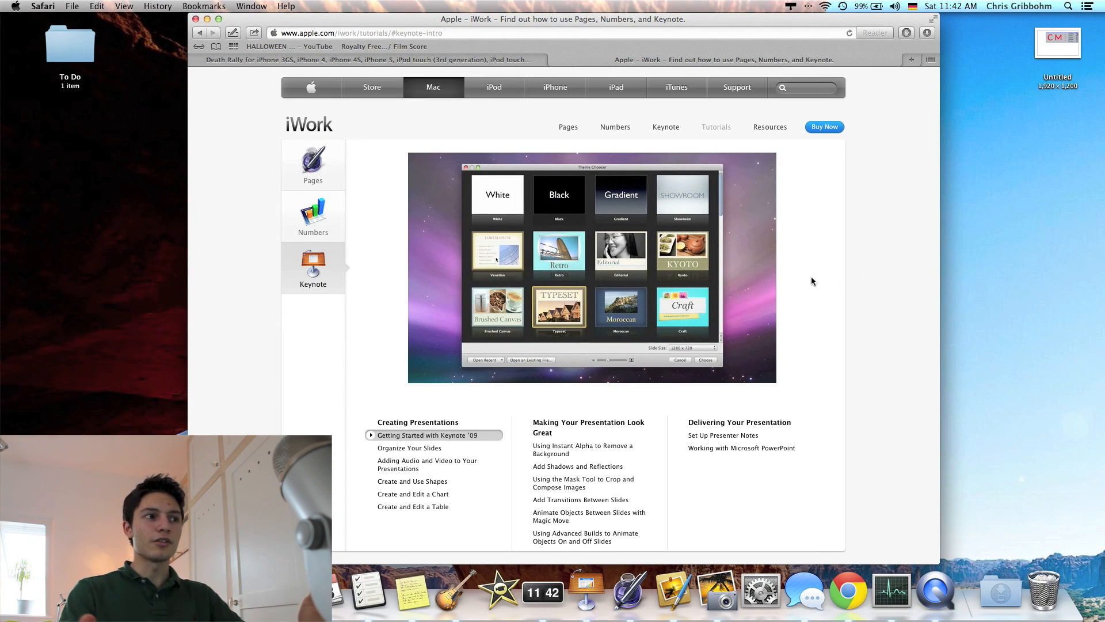
mouse_move(619, 296)
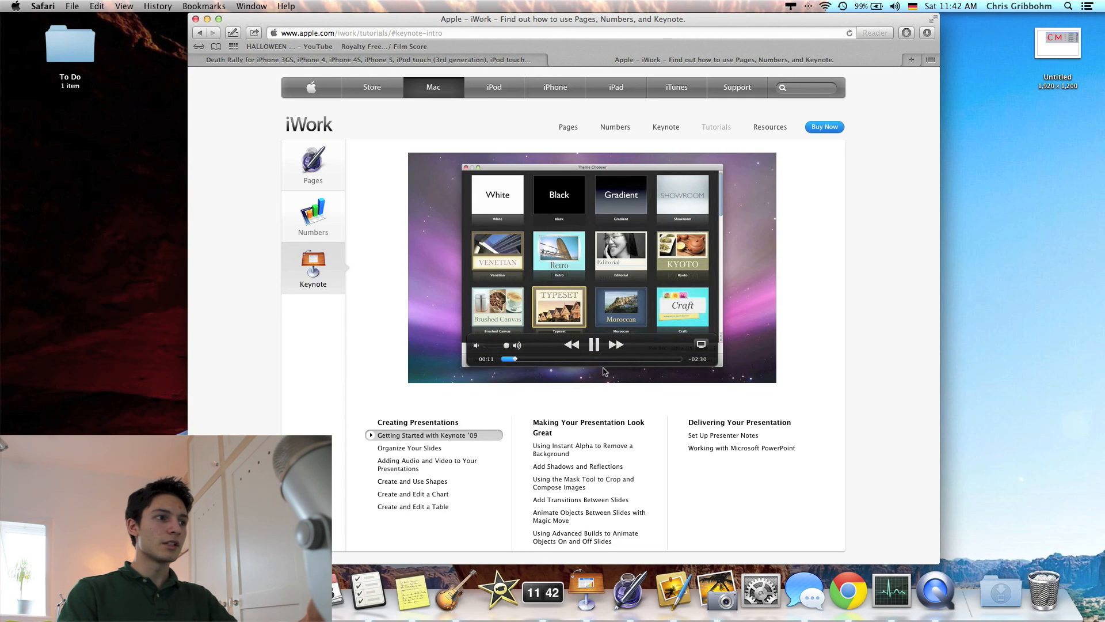
left_click(593, 344)
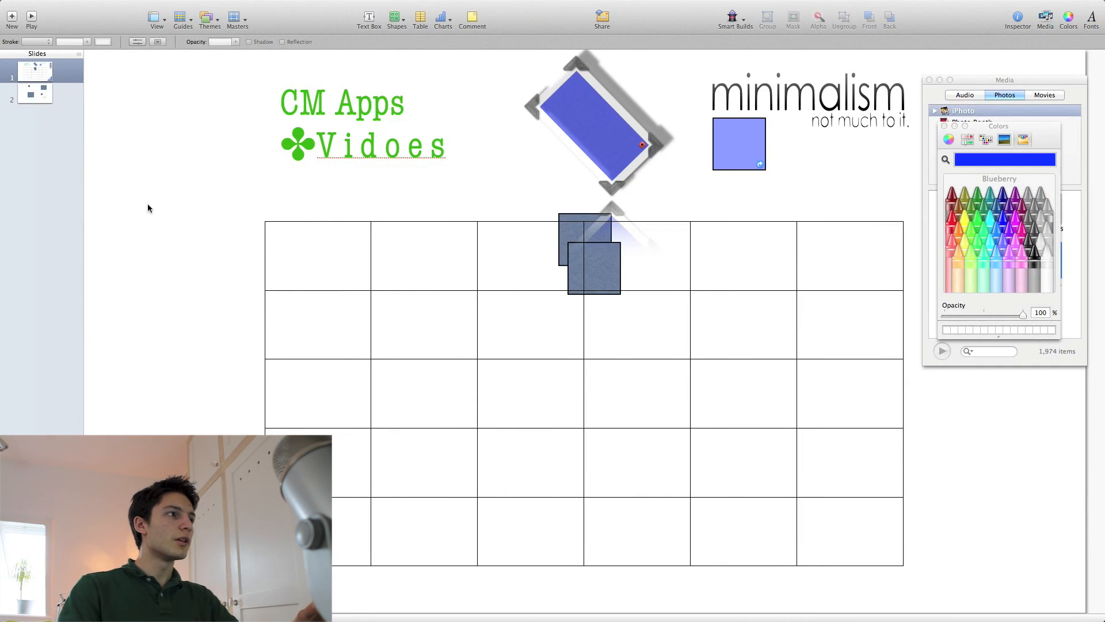
Step: Look over Keynote's help resources, such as the user guide and keyboard shortcuts, without opening any of them
mouse_move(342, 4)
left_click(412, 5)
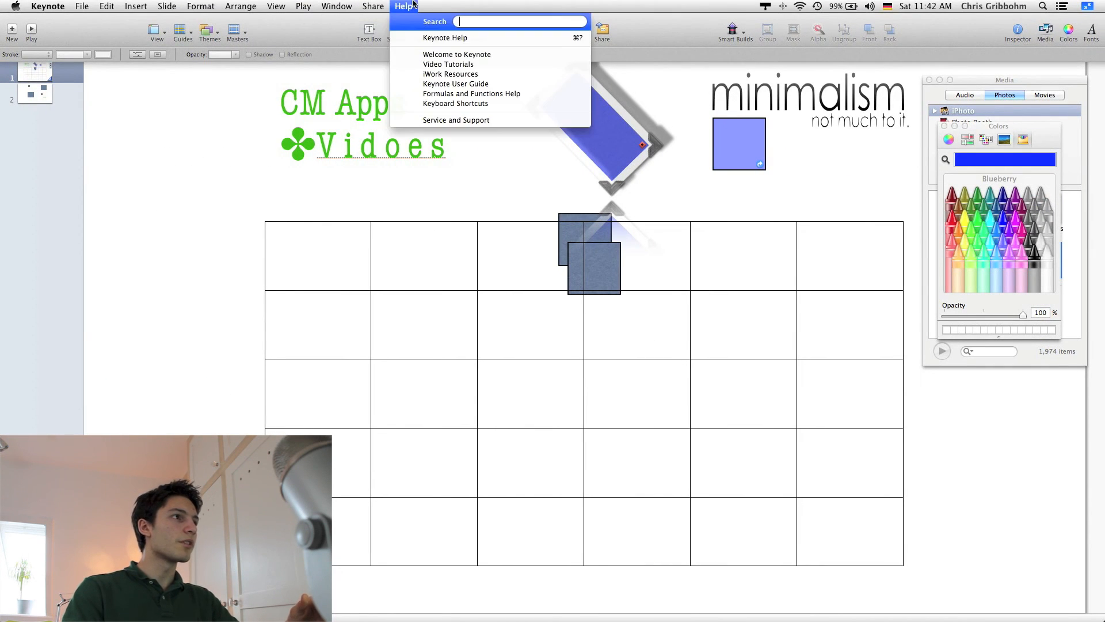
left_click(216, 121)
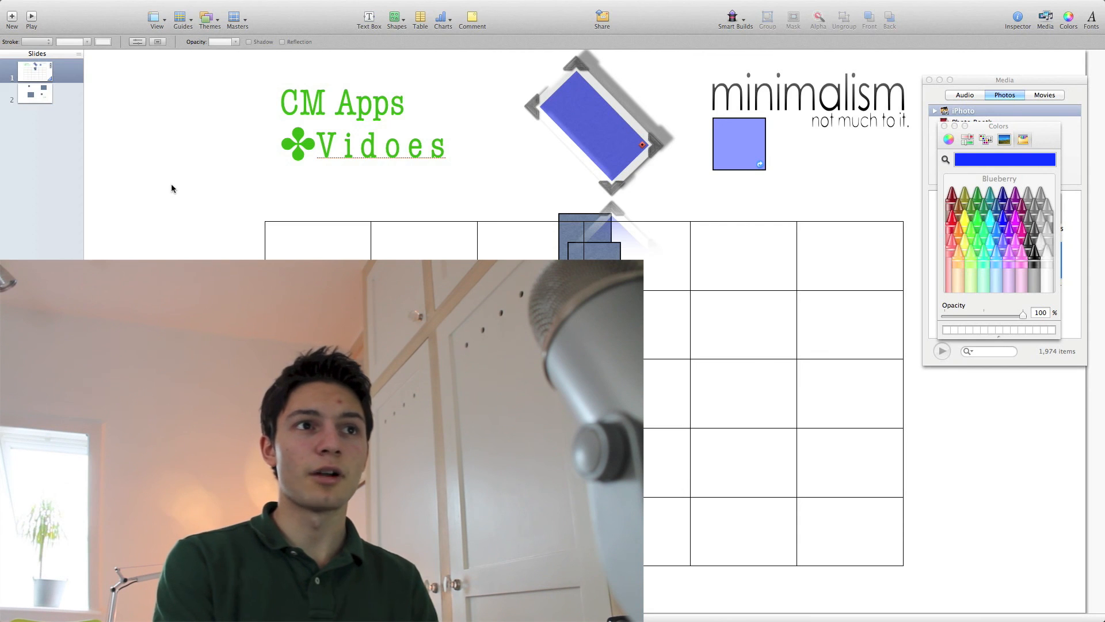
Step: Close the Colors window and the Media browser to clear the slide view
left_click(945, 126)
left_click(930, 80)
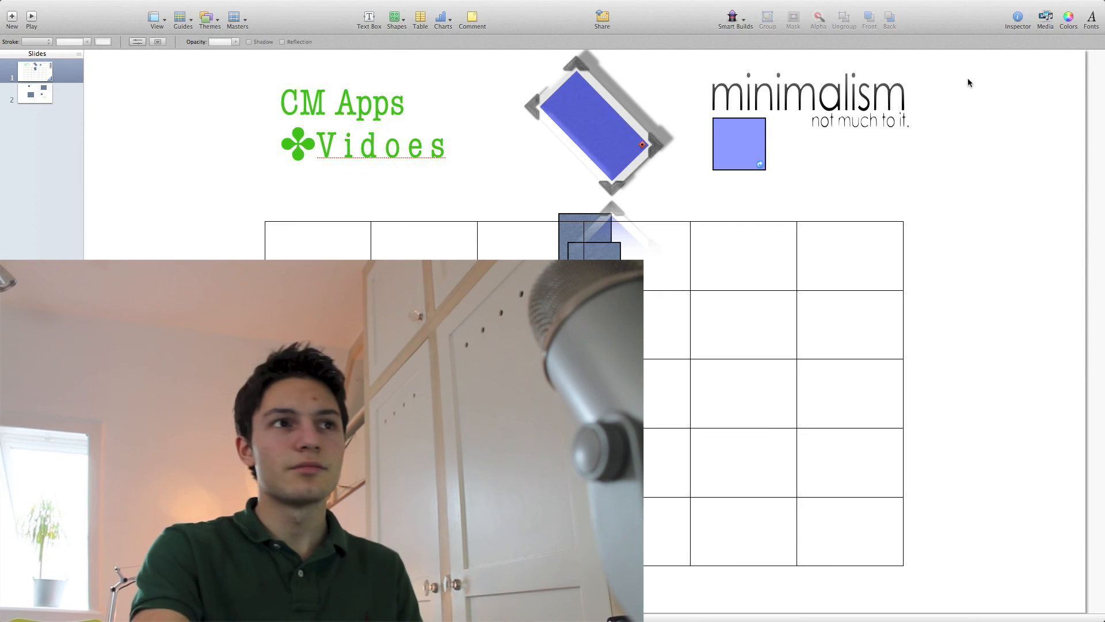